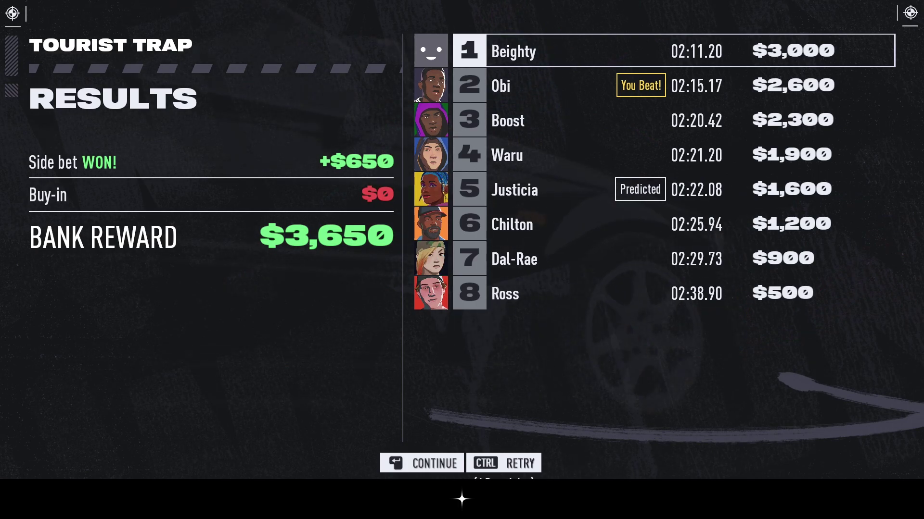
- Continue past the Tourist Trap race results to return to free roam
{"action": "key", "text": "Return"}
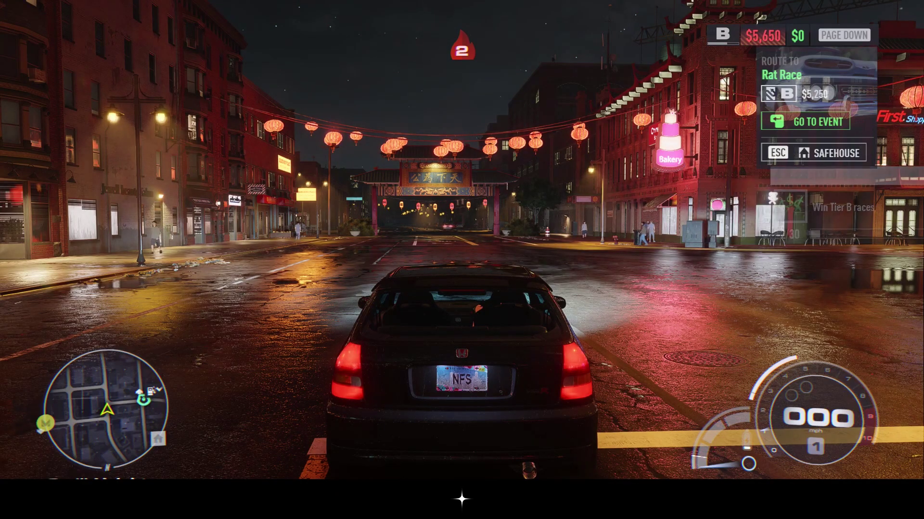
- Open the city map, pan to the Corner King icon and open its events
{"action": "key", "text": "m"}
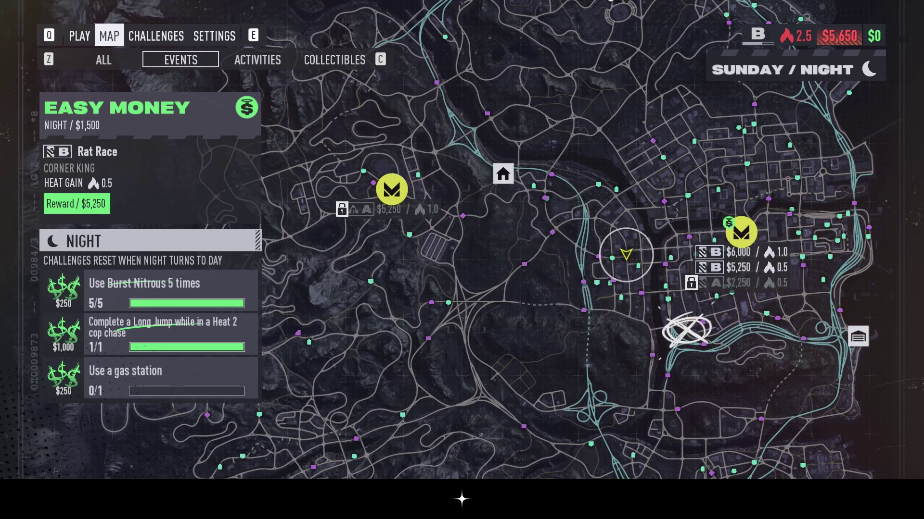
{"action": "key", "text": "s"}
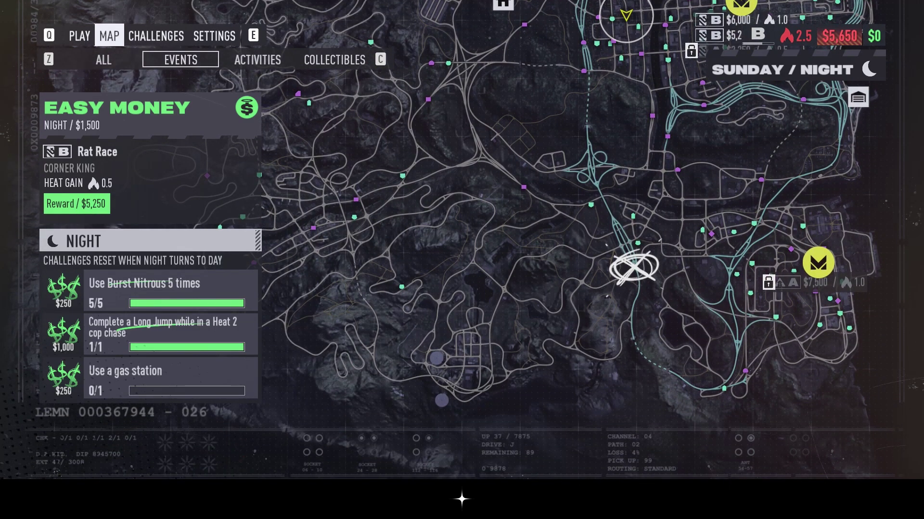
{"action": "key", "text": "w"}
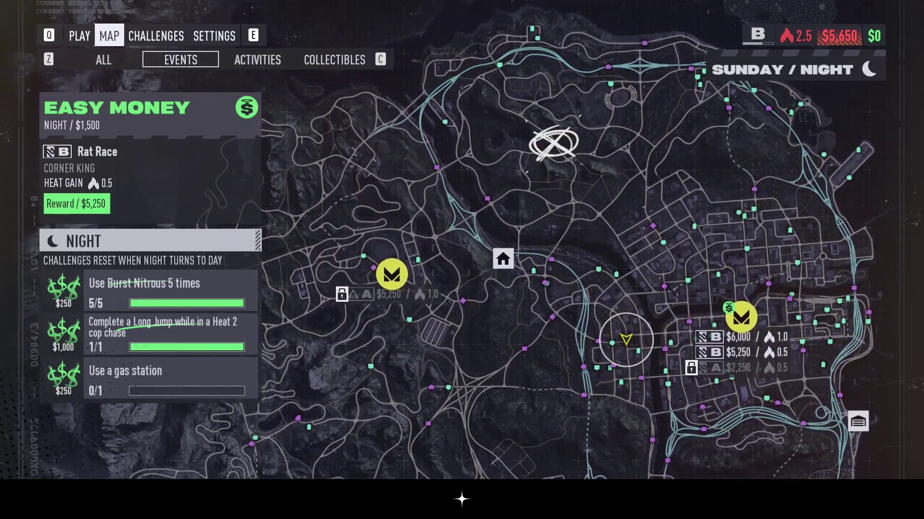
{"action": "key", "text": "s"}
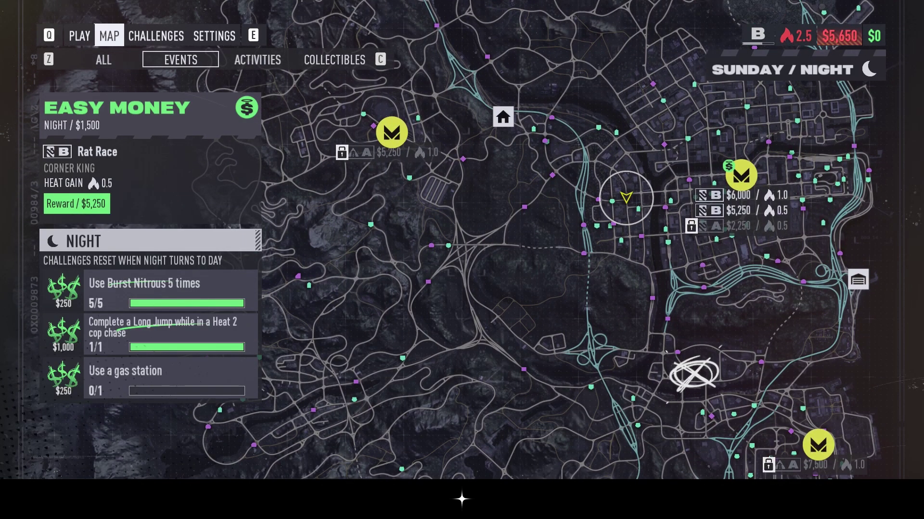
{"action": "key", "text": "w"}
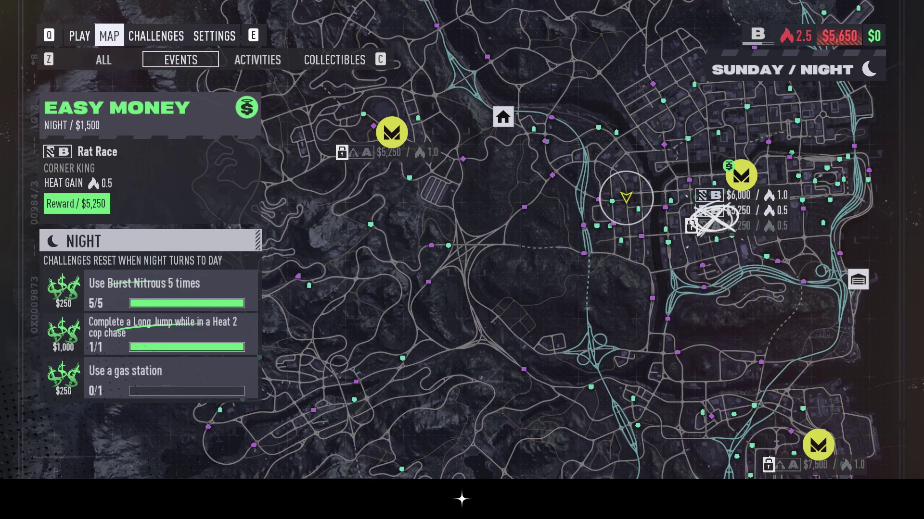
{"action": "key", "text": "Return"}
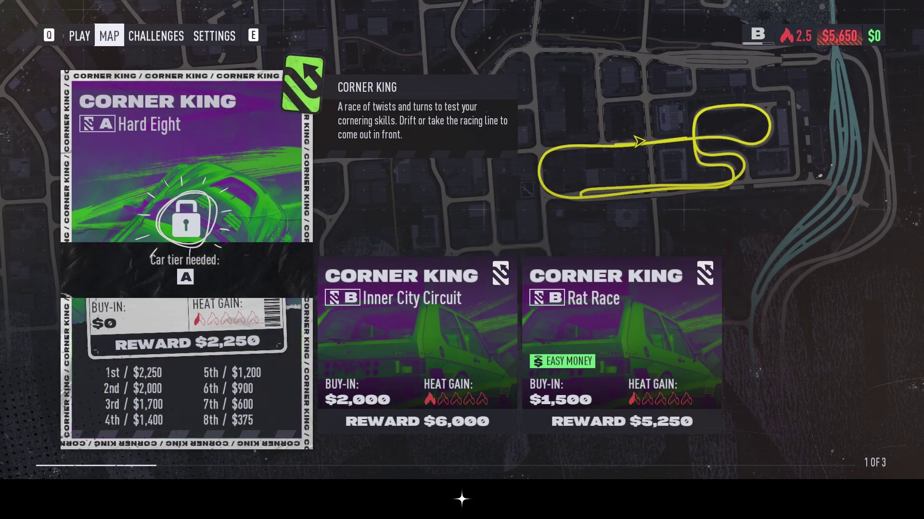
- Compare the Inner City Circuit and Rat Race events, then reopen the Corner King list
{"action": "key", "text": "Right"}
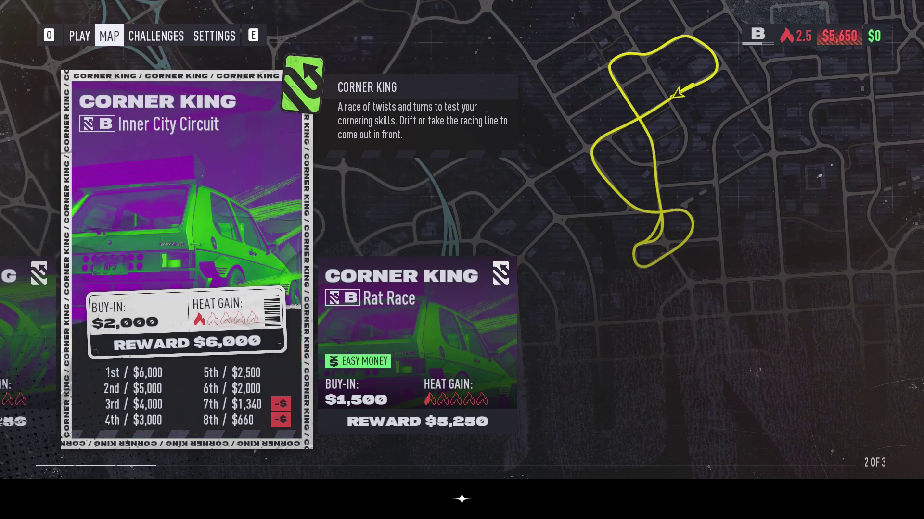
{"action": "key", "text": "Right"}
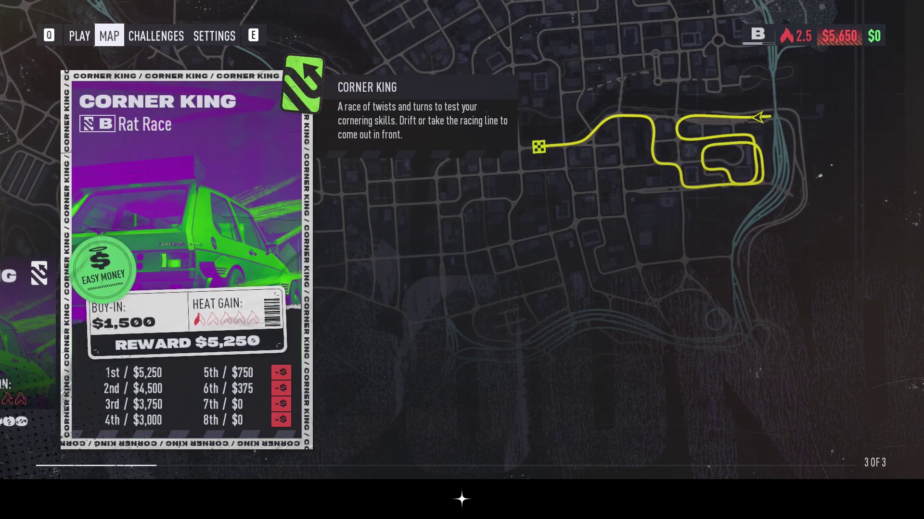
{"action": "key", "text": "Left"}
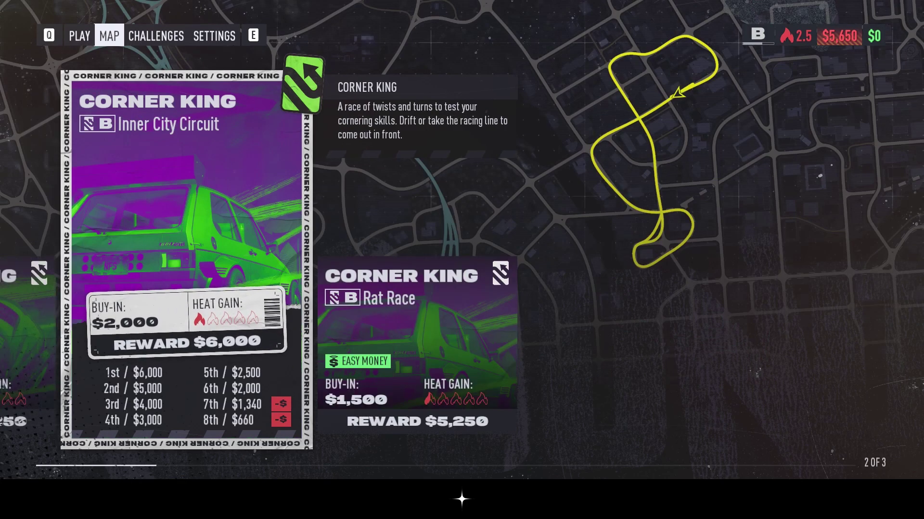
{"action": "key", "text": "Right"}
{"action": "key", "text": "Left"}
{"action": "key", "text": "Right"}
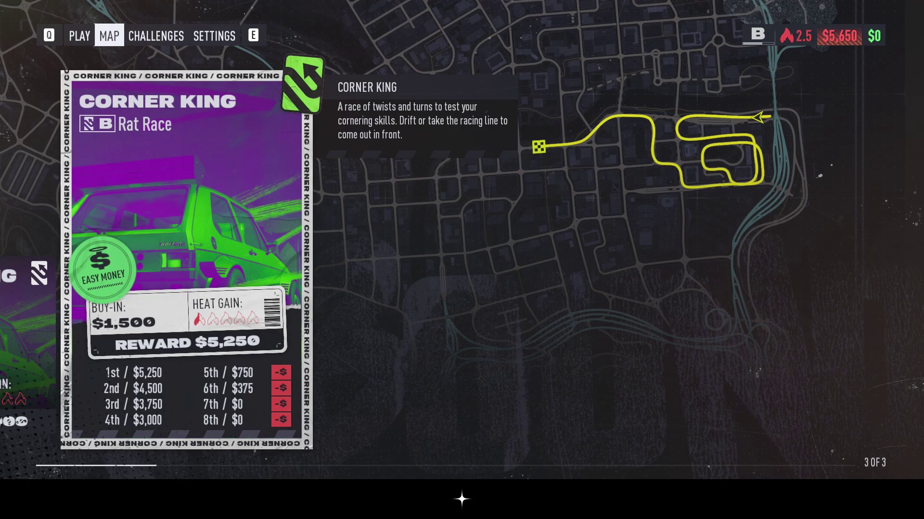
{"action": "key", "text": "Left"}
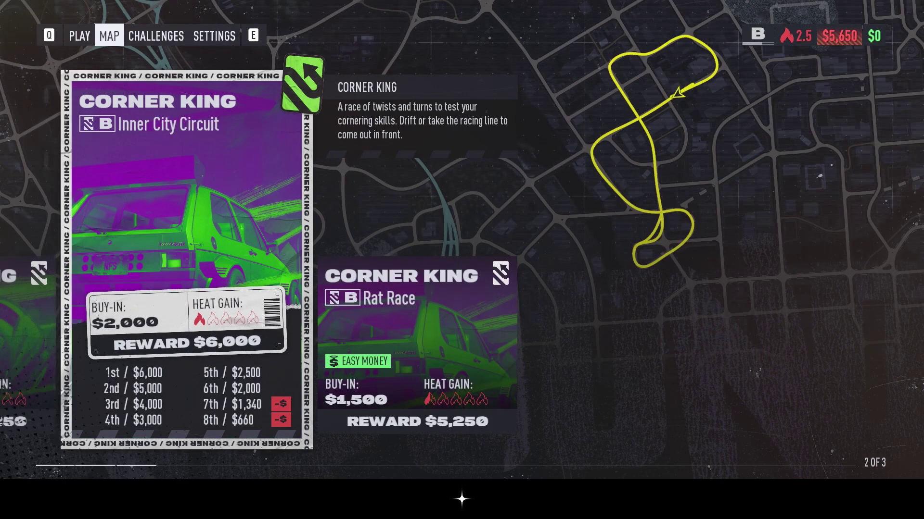
{"action": "key", "text": "Escape"}
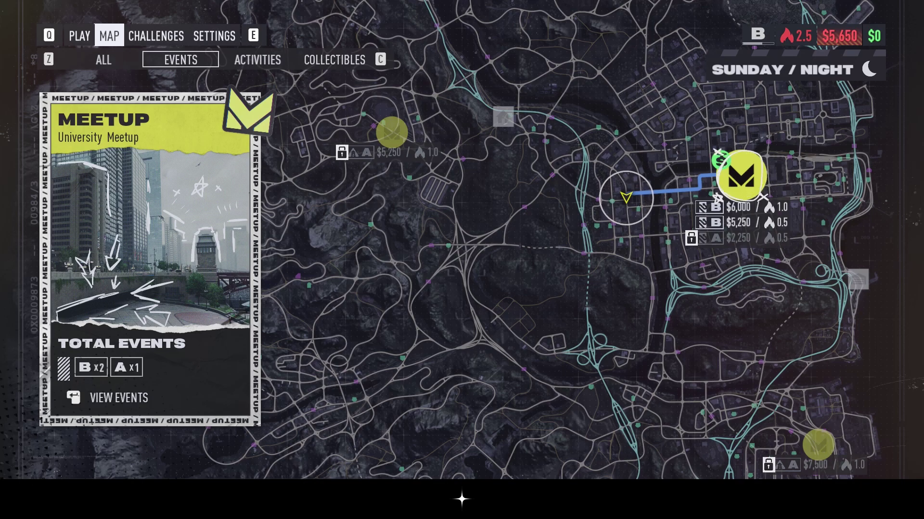
{"action": "key", "text": "Return"}
{"action": "key", "text": "Right"}
- Leave the map, drift through the intersection, and race under the El tracks across the bridge
{"action": "key", "text": "Escape"}
{"action": "key", "text": "Escape"}
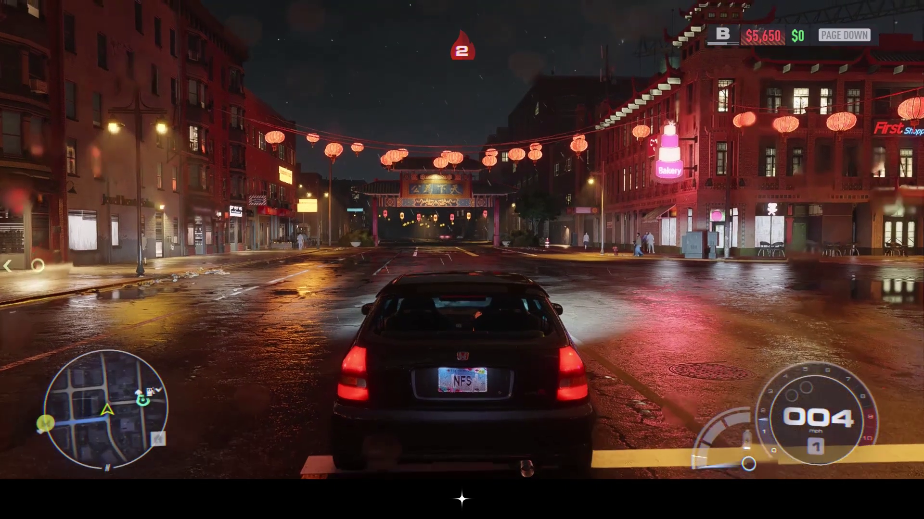
{"action": "key", "text": "w"}
{"action": "key", "text": "a"}
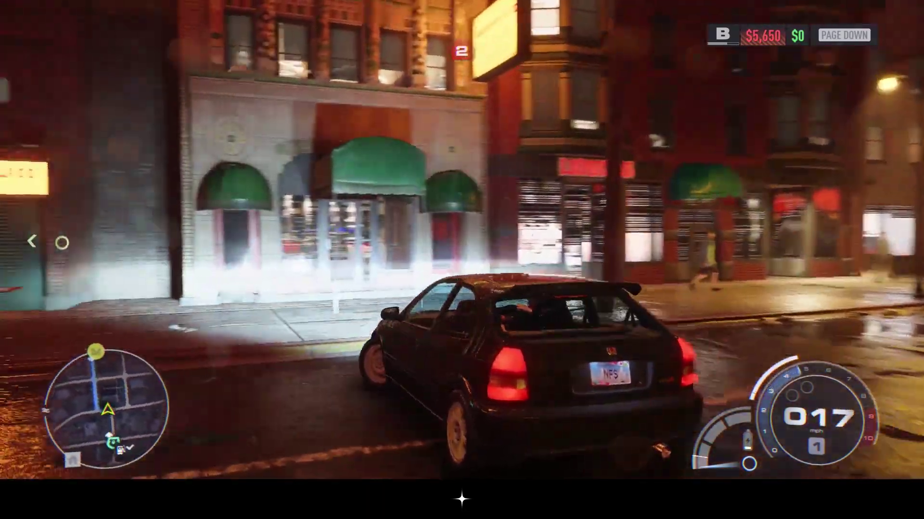
{"action": "key", "text": "d"}
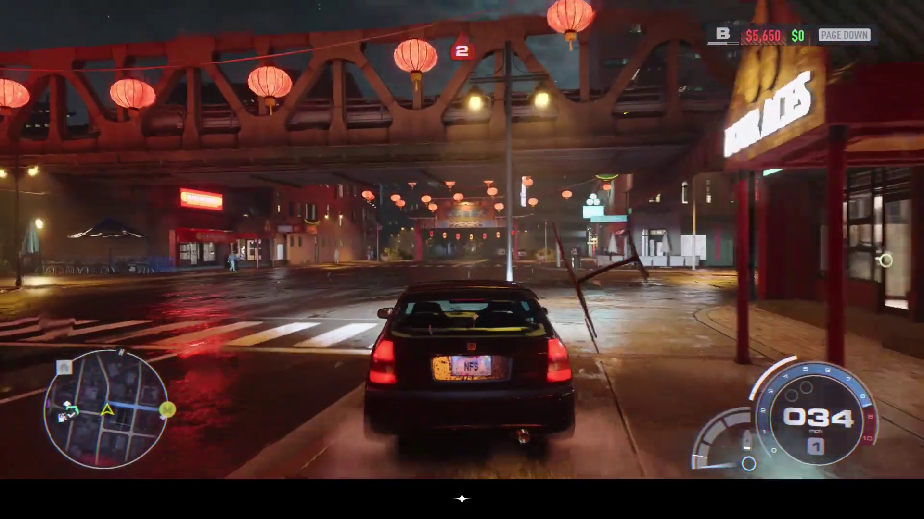
{"action": "key", "text": "w"}
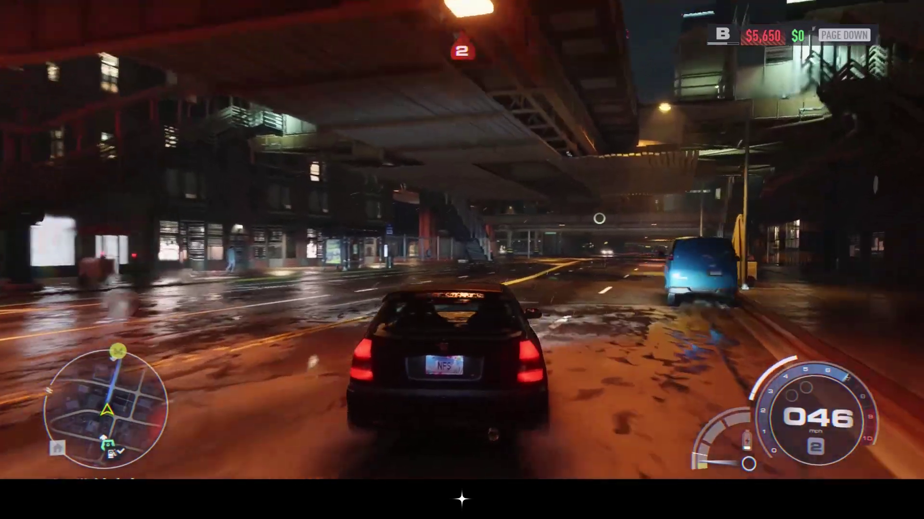
{"action": "key", "text": "w"}
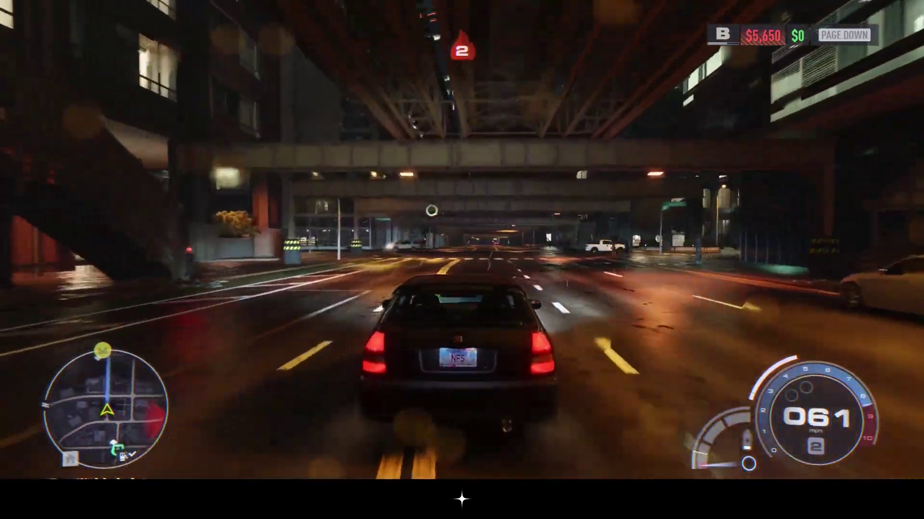
{"action": "key", "text": "w"}
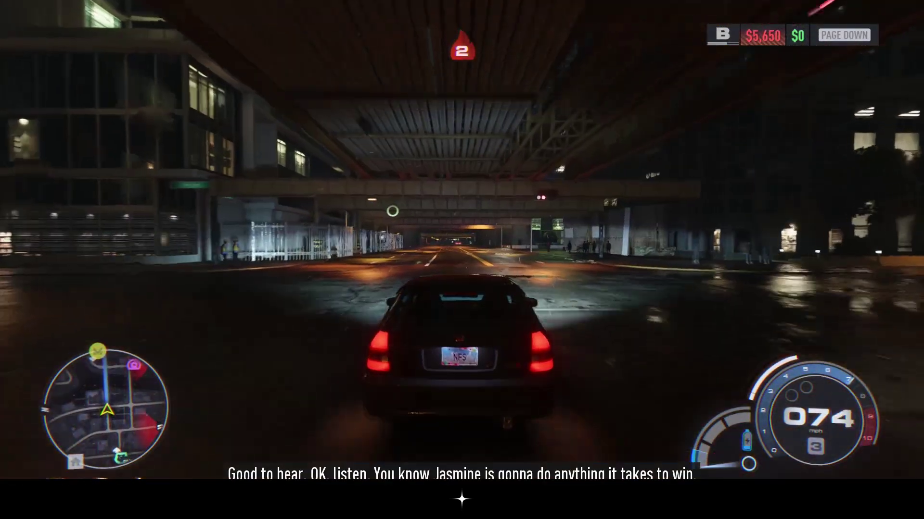
{"action": "key", "text": "w"}
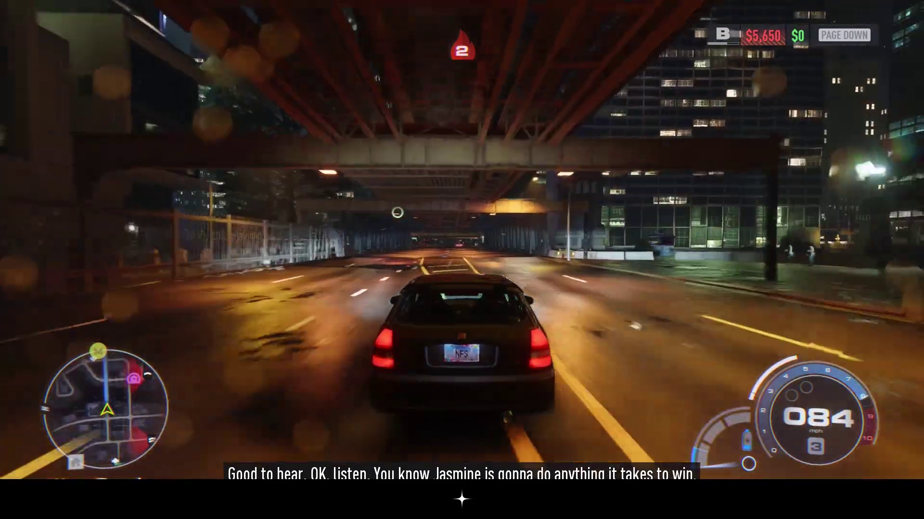
{"action": "key", "text": "w"}
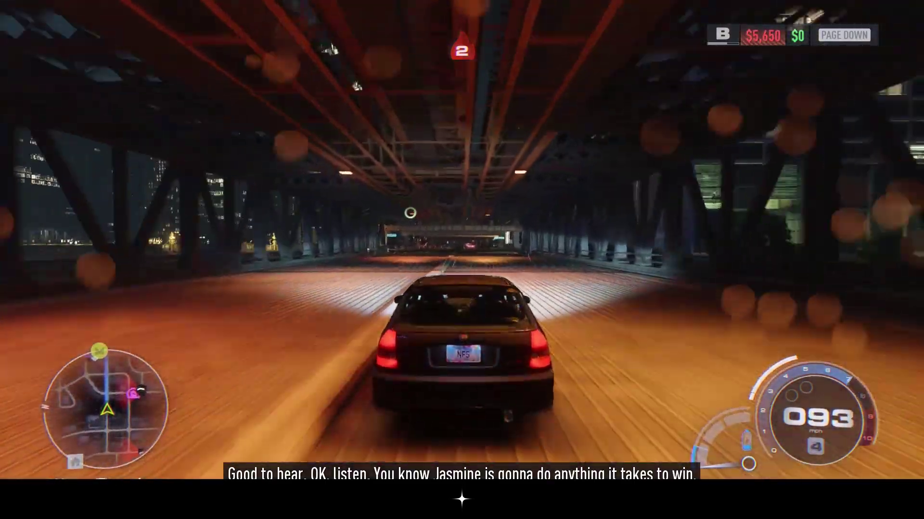
{"action": "key", "text": "w"}
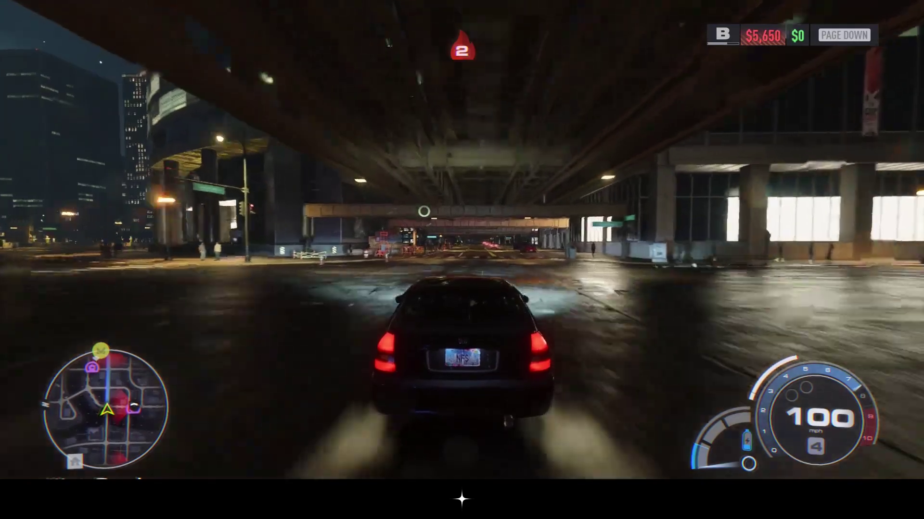
- Brake-drift left, recover, then drift right onto a downtown street
{"action": "key", "text": "s"}
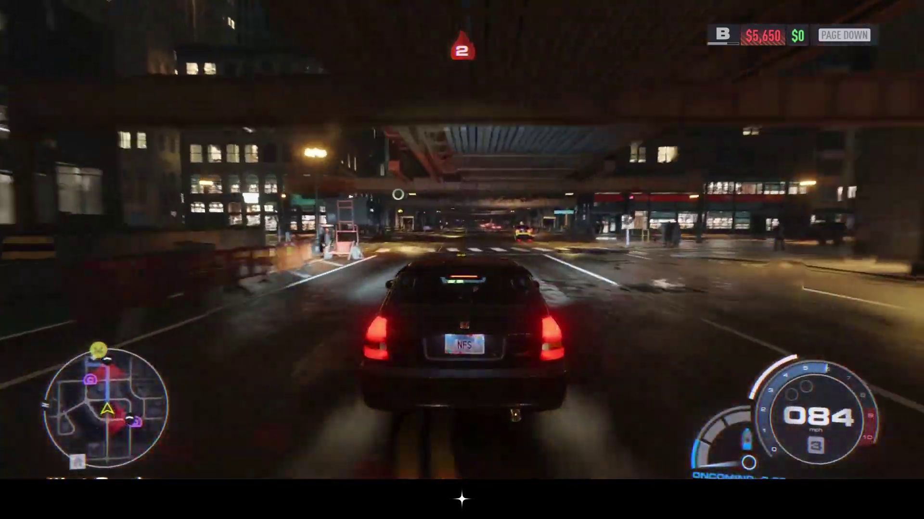
{"action": "key", "text": "a"}
{"action": "key", "text": "d"}
{"action": "key", "text": "w"}
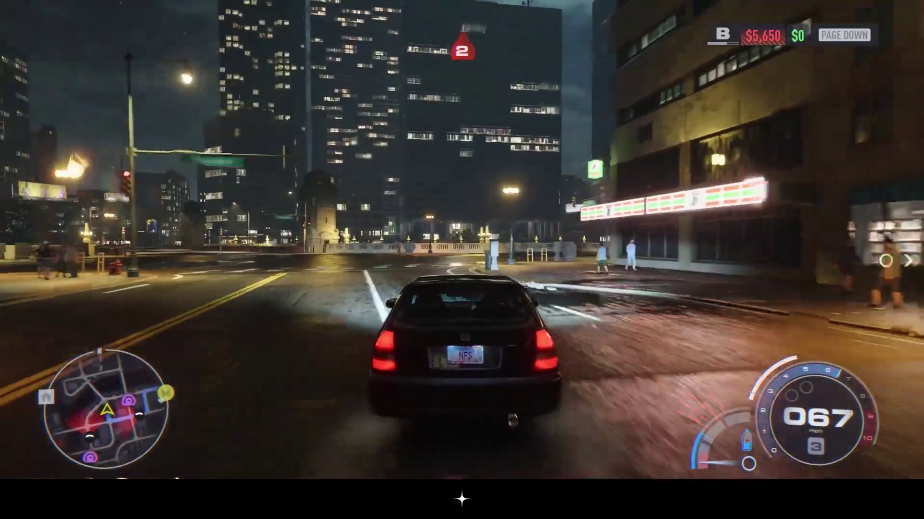
{"action": "key", "text": "d"}
{"action": "key", "text": "a"}
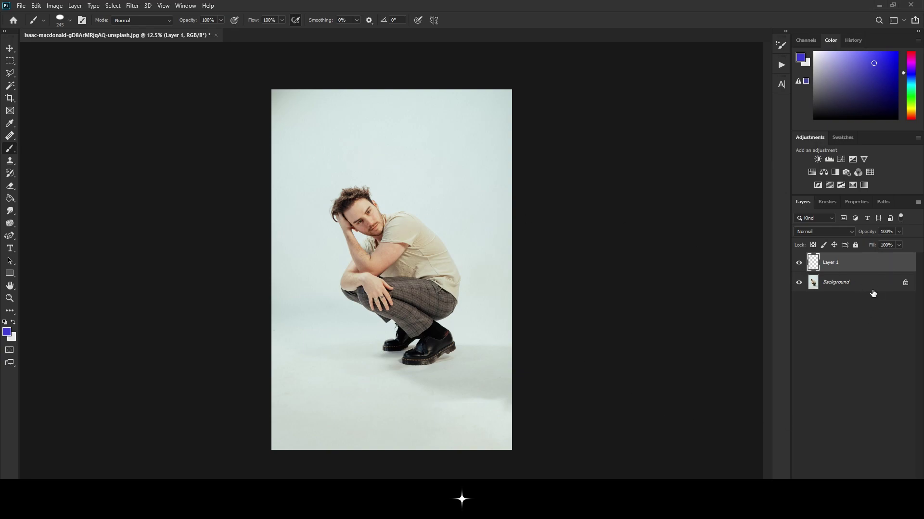
- Unlock the background as Layer 0 and test, then undo, a Forest Fog brush stroke
{"action": "left_click", "coordinate": [905, 283]}
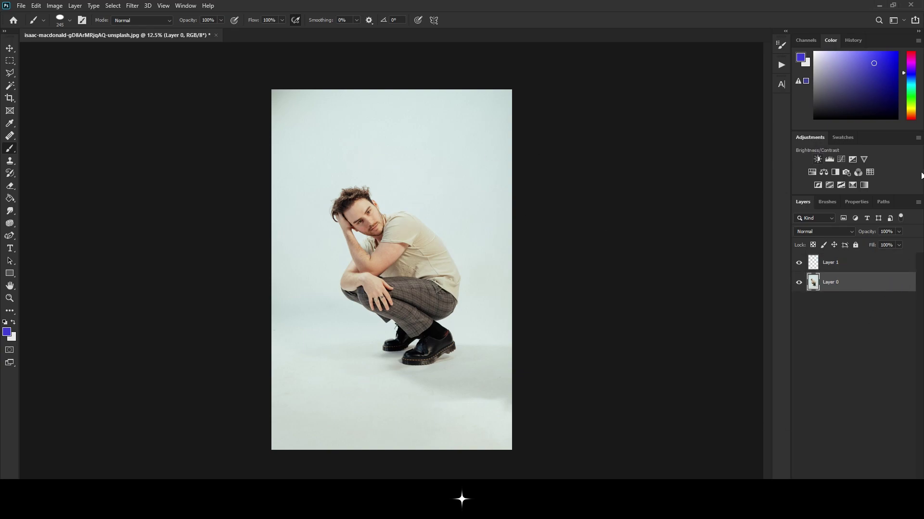
{"action": "left_click", "coordinate": [827, 202]}
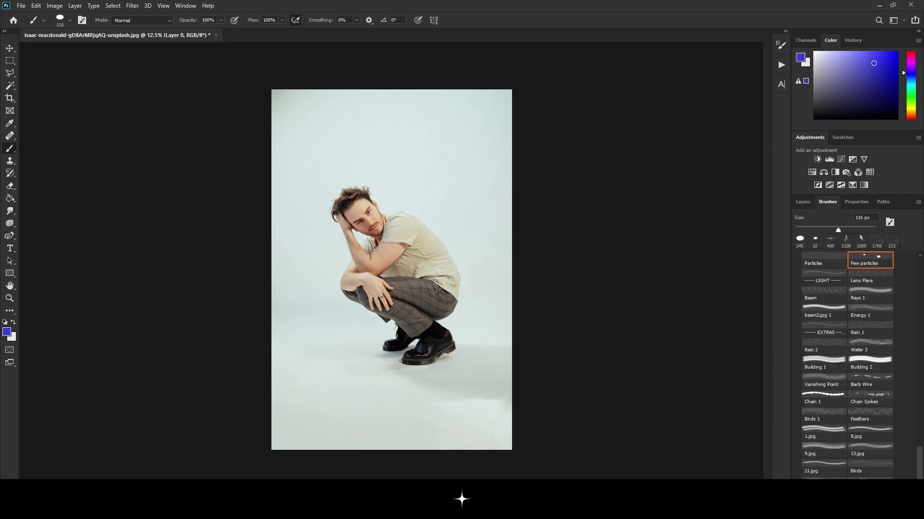
{"action": "scroll", "coordinate": [846, 321], "scroll_direction": "up", "scroll_amount": 2}
{"action": "scroll", "coordinate": [854, 321], "scroll_direction": "up", "scroll_amount": 3}
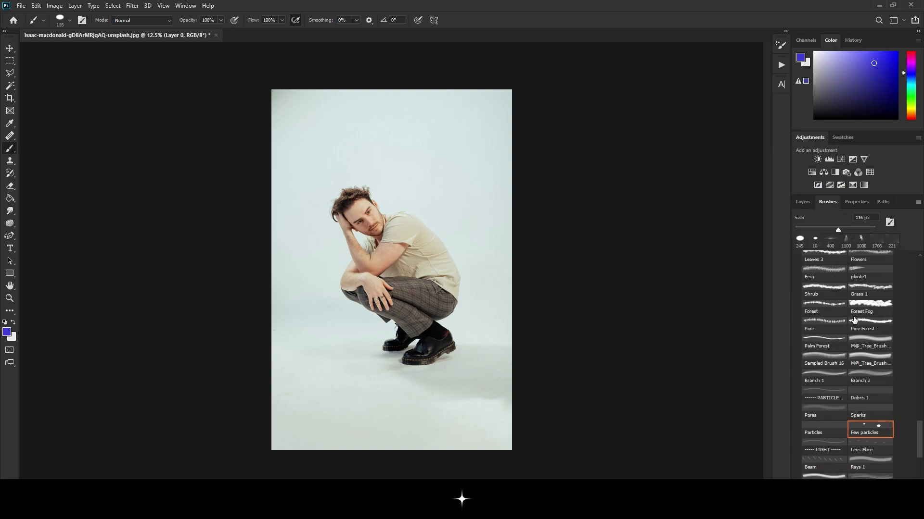
{"action": "left_click", "coordinate": [861, 307]}
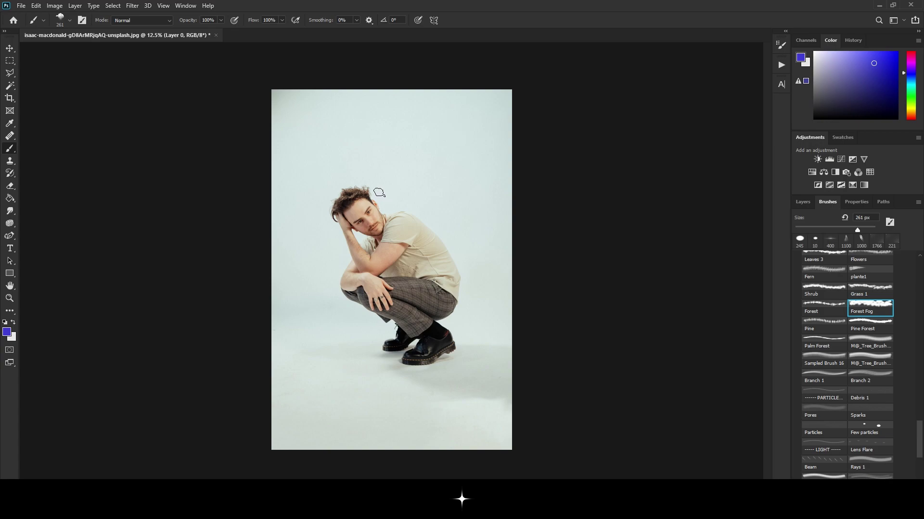
{"action": "left_click_drag", "start_coordinate": [379, 192], "coordinate": [452, 219]}
{"action": "key", "text": "ctrl+z"}
- Scroll the brush presets and try the Leaves 3 brush
{"action": "scroll", "coordinate": [861, 351], "scroll_direction": "up", "scroll_amount": 2}
{"action": "scroll", "coordinate": [847, 356], "scroll_direction": "up", "scroll_amount": 2}
{"action": "scroll", "coordinate": [836, 358], "scroll_direction": "up", "scroll_amount": 2}
{"action": "left_click", "coordinate": [829, 358]}
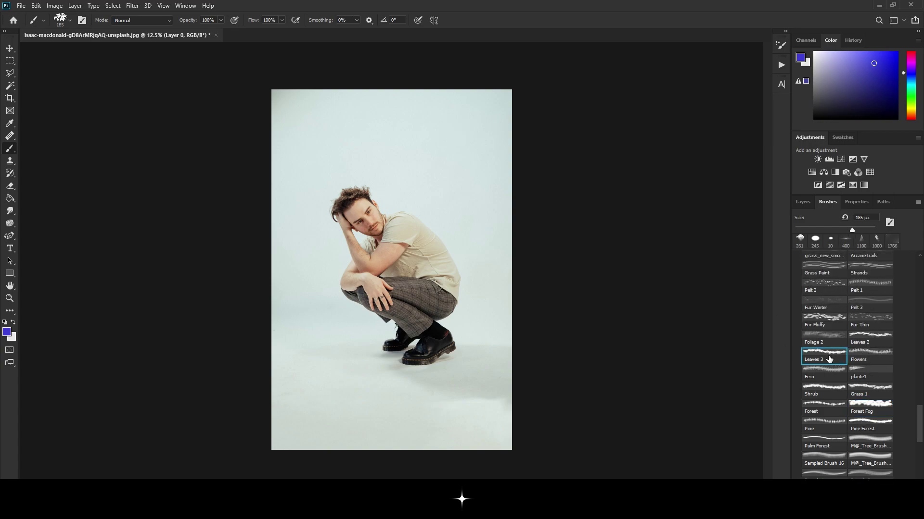
{"action": "scroll", "coordinate": [830, 358], "scroll_direction": "up", "scroll_amount": 3}
{"action": "scroll", "coordinate": [847, 365], "scroll_direction": "up", "scroll_amount": 3}
{"action": "scroll", "coordinate": [865, 370], "scroll_direction": "up", "scroll_amount": 3}
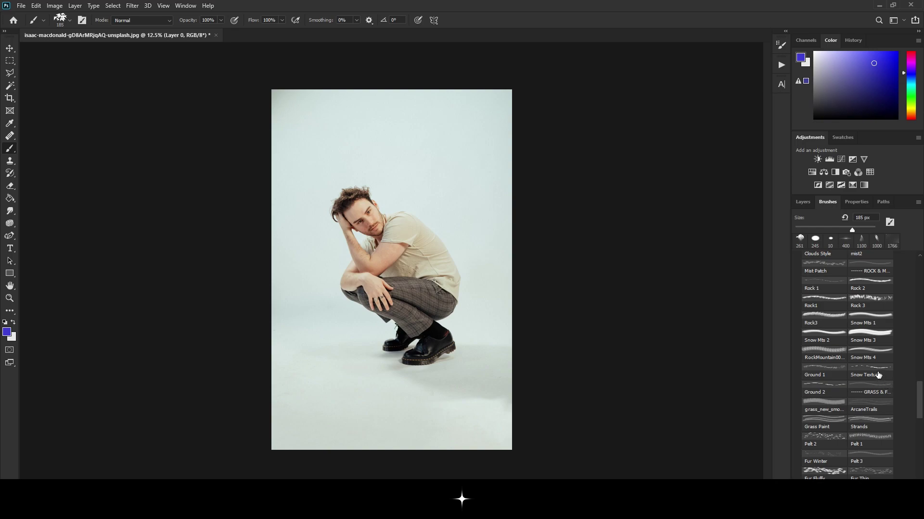
- Try the mist2 brush, then settle on Ink 2 at 150 px
{"action": "left_click", "coordinate": [878, 375]}
{"action": "scroll", "coordinate": [873, 375], "scroll_direction": "up", "scroll_amount": 2}
{"action": "scroll", "coordinate": [871, 372], "scroll_direction": "up", "scroll_amount": 5}
{"action": "left_click", "coordinate": [868, 373]}
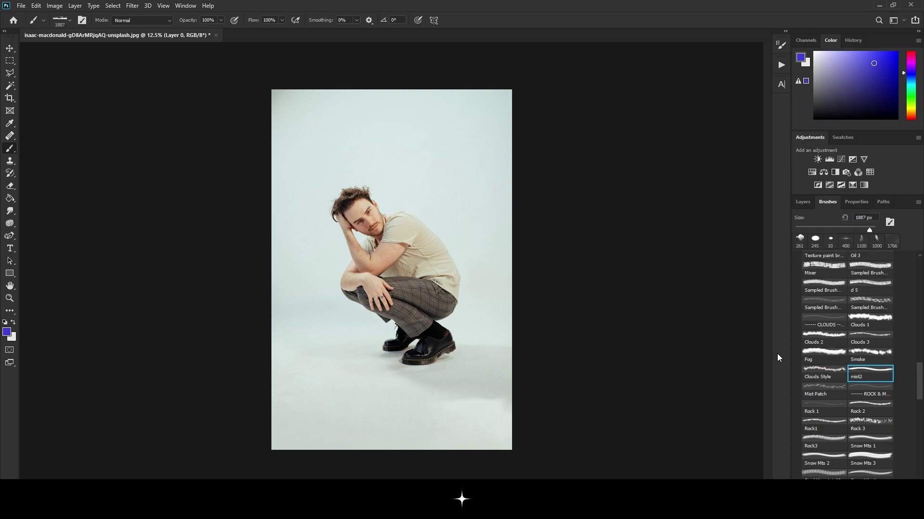
{"action": "scroll", "coordinate": [870, 318], "scroll_direction": "up", "scroll_amount": 2}
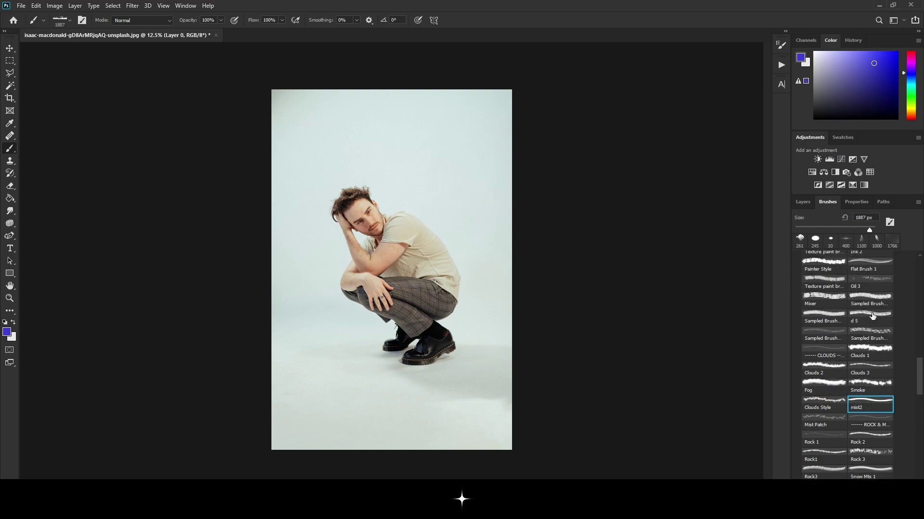
{"action": "scroll", "coordinate": [872, 316], "scroll_direction": "up", "scroll_amount": 3}
{"action": "left_click", "coordinate": [861, 296]}
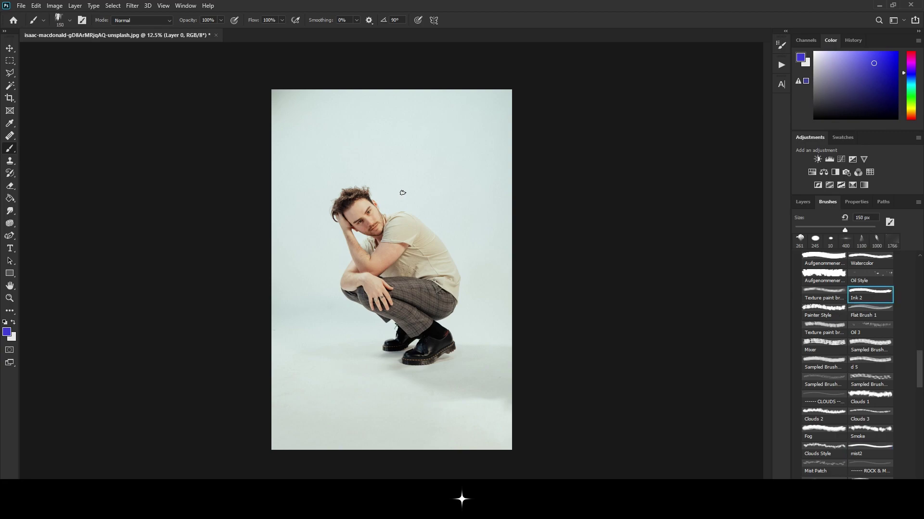
- Test and undo strokes at 159 px, then switch to the textured paint brush preset
{"action": "left_click_drag", "start_coordinate": [845, 230], "coordinate": [847, 230]}
{"action": "left_click_drag", "start_coordinate": [382, 190], "coordinate": [424, 198]}
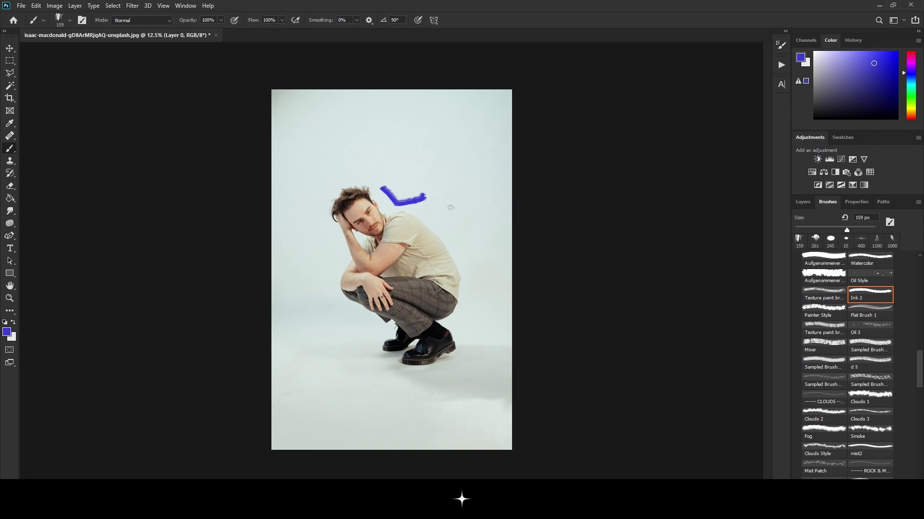
{"action": "key", "text": "ctrl+z"}
{"action": "scroll", "coordinate": [846, 289], "scroll_direction": "up", "scroll_amount": 1}
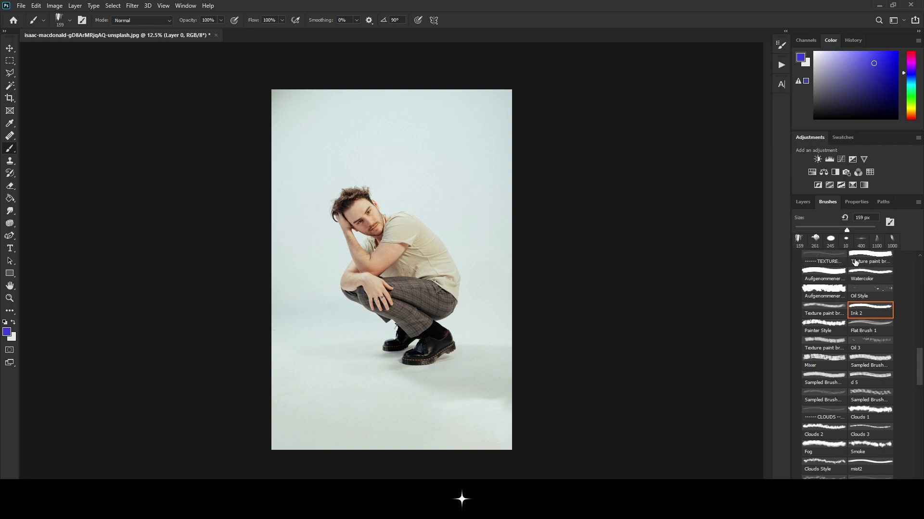
{"action": "left_click", "coordinate": [861, 260]}
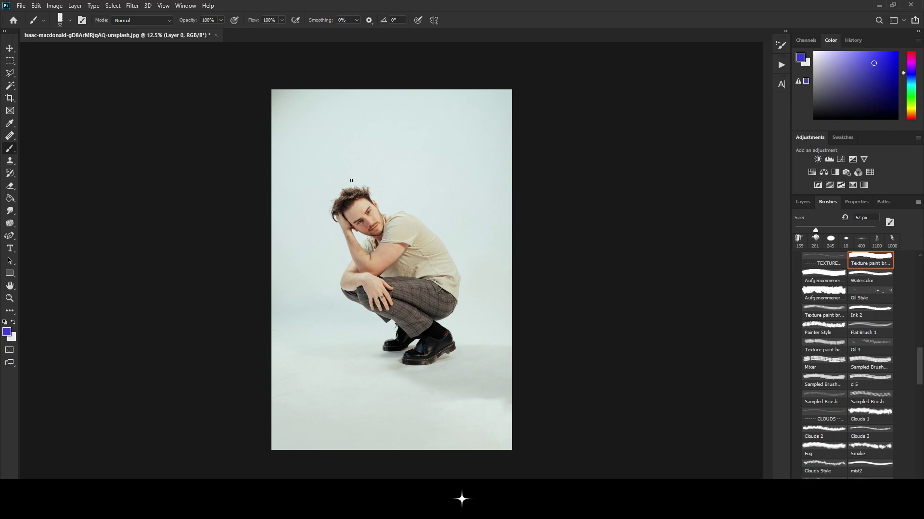
{"action": "left_click_drag", "start_coordinate": [349, 180], "coordinate": [404, 204]}
{"action": "key", "text": "ctrl+z"}
- Sketch blue spikes along the back, a loop beside the head, and paint over the face
{"action": "mouse_move", "coordinate": [418, 198]}
{"action": "left_mouse_down"}
{"action": "mouse_move", "coordinate": [428, 188]}
{"action": "mouse_move", "coordinate": [426, 216]}
{"action": "mouse_move", "coordinate": [495, 214]}
{"action": "mouse_move", "coordinate": [449, 227]}
{"action": "mouse_move", "coordinate": [457, 251]}
{"action": "left_mouse_up"}
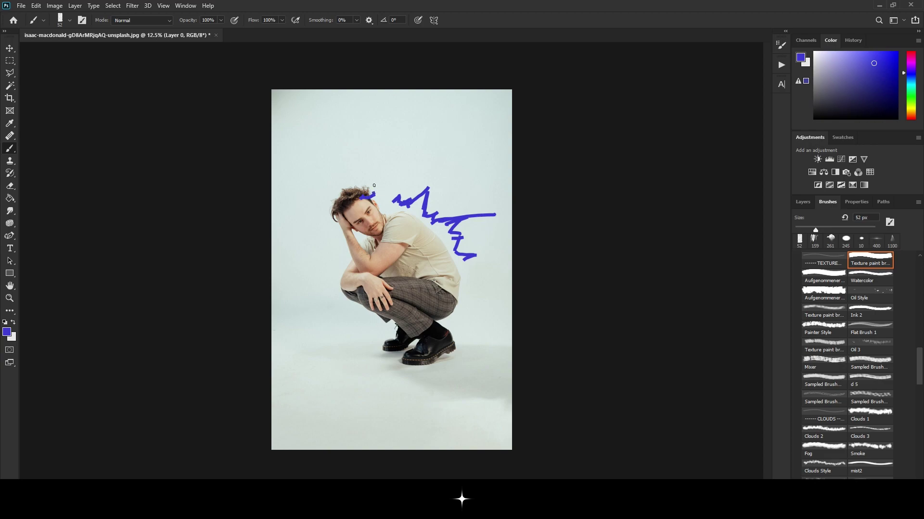
{"action": "mouse_move", "coordinate": [367, 176]}
{"action": "left_mouse_down"}
{"action": "mouse_move", "coordinate": [383, 179]}
{"action": "mouse_move", "coordinate": [379, 203]}
{"action": "left_mouse_up"}
{"action": "mouse_move", "coordinate": [324, 224]}
{"action": "left_mouse_down"}
{"action": "mouse_move", "coordinate": [312, 226]}
{"action": "mouse_move", "coordinate": [339, 230]}
{"action": "left_mouse_up"}
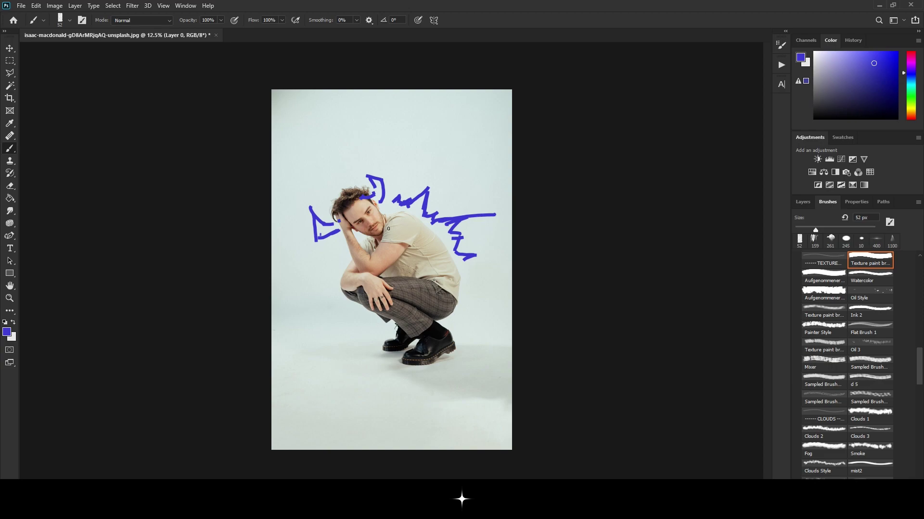
{"action": "left_click_drag", "start_coordinate": [388, 229], "coordinate": [371, 230]}
- Add a curl beside the knee, then scribble top-left with a 70 px brush
{"action": "mouse_move", "coordinate": [473, 312]}
{"action": "left_mouse_down"}
{"action": "mouse_move", "coordinate": [489, 319]}
{"action": "mouse_move", "coordinate": [463, 306]}
{"action": "mouse_move", "coordinate": [486, 323]}
{"action": "mouse_move", "coordinate": [482, 330]}
{"action": "left_mouse_up"}
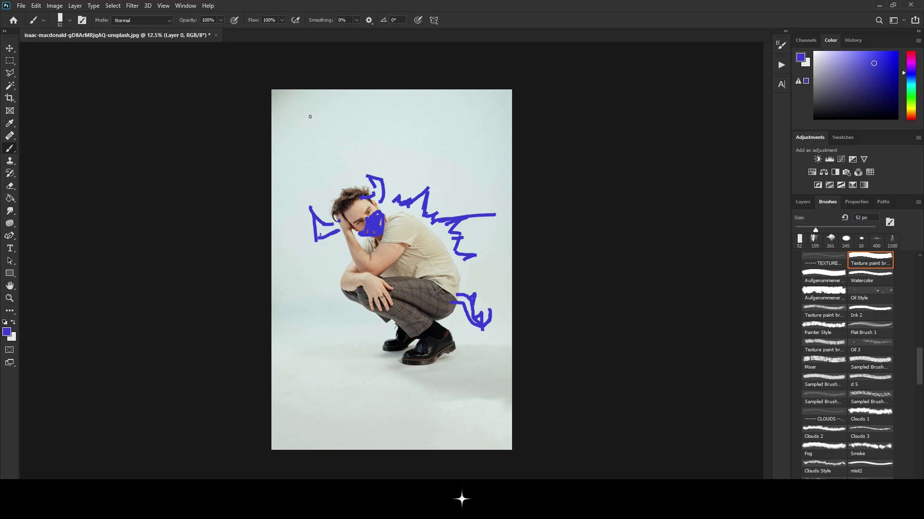
{"action": "left_click_drag", "start_coordinate": [815, 230], "coordinate": [823, 231]}
{"action": "left_click_drag", "start_coordinate": [299, 106], "coordinate": [351, 135]}
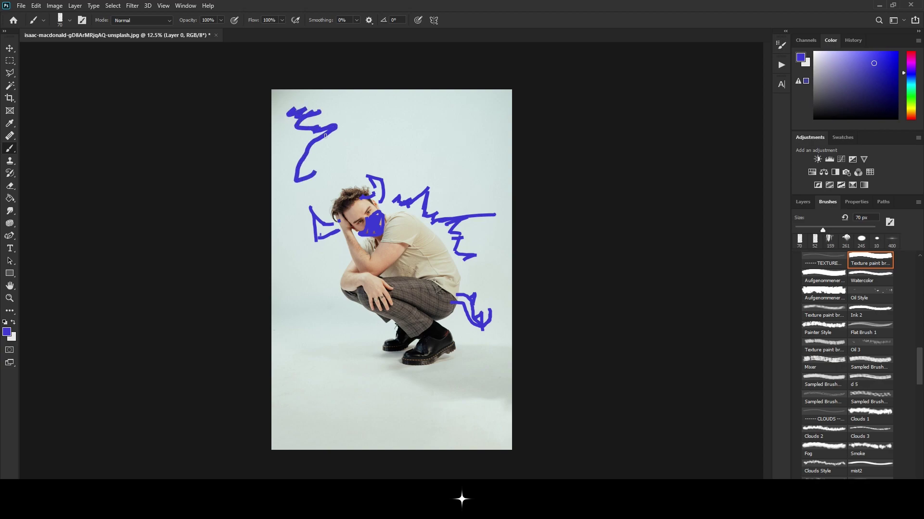
- Letter and underline a title at the top and draw bars along the bottom
{"action": "left_click_drag", "start_coordinate": [322, 109], "coordinate": [439, 143]}
{"action": "left_click_drag", "start_coordinate": [331, 154], "coordinate": [491, 155]}
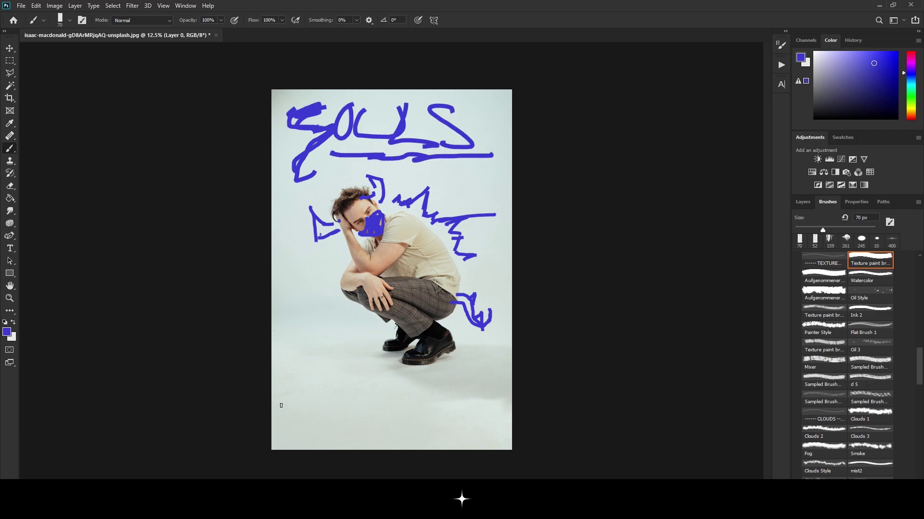
{"action": "mouse_move", "coordinate": [280, 398]}
{"action": "left_mouse_down"}
{"action": "mouse_move", "coordinate": [389, 414]}
{"action": "mouse_move", "coordinate": [291, 412]}
{"action": "mouse_move", "coordinate": [287, 392]}
{"action": "mouse_move", "coordinate": [286, 436]}
{"action": "mouse_move", "coordinate": [313, 418]}
{"action": "mouse_move", "coordinate": [303, 430]}
{"action": "mouse_move", "coordinate": [331, 423]}
{"action": "mouse_move", "coordinate": [369, 439]}
{"action": "mouse_move", "coordinate": [477, 427]}
{"action": "left_mouse_up"}
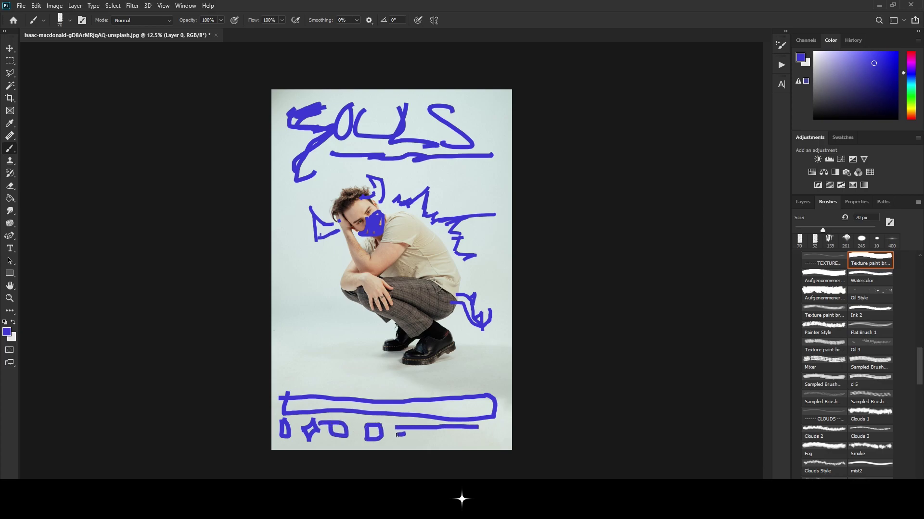
{"action": "mouse_move", "coordinate": [397, 435]}
{"action": "left_mouse_down"}
{"action": "mouse_move", "coordinate": [494, 438]}
{"action": "mouse_move", "coordinate": [485, 424]}
{"action": "left_mouse_up"}
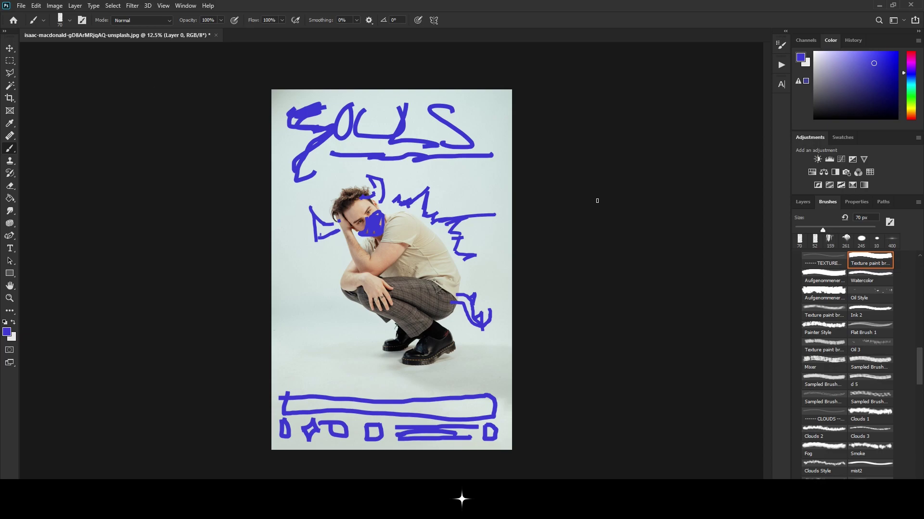
- Zoom in on the sketch, reselect the textured brush, and show the Layers panel
{"action": "key", "text": "z"}
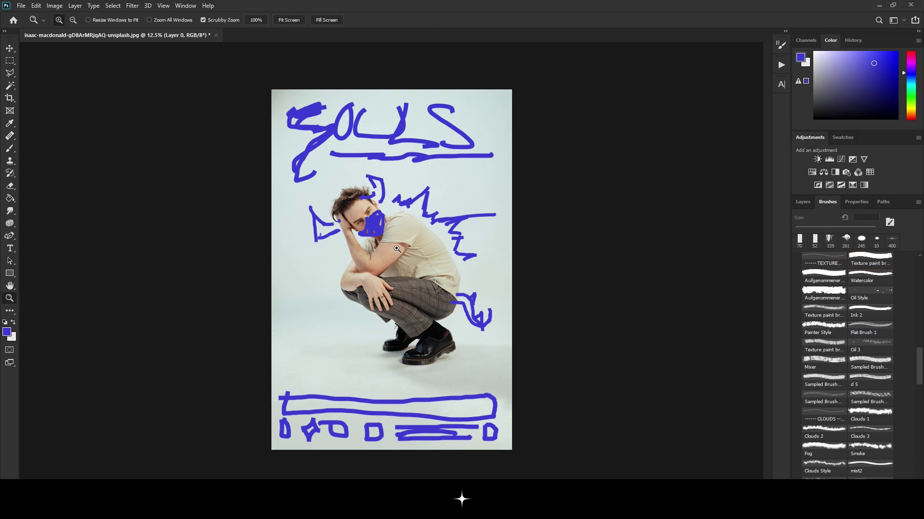
{"action": "left_click", "coordinate": [409, 236]}
{"action": "scroll", "coordinate": [409, 236], "scroll_direction": "down", "scroll_amount": 2}
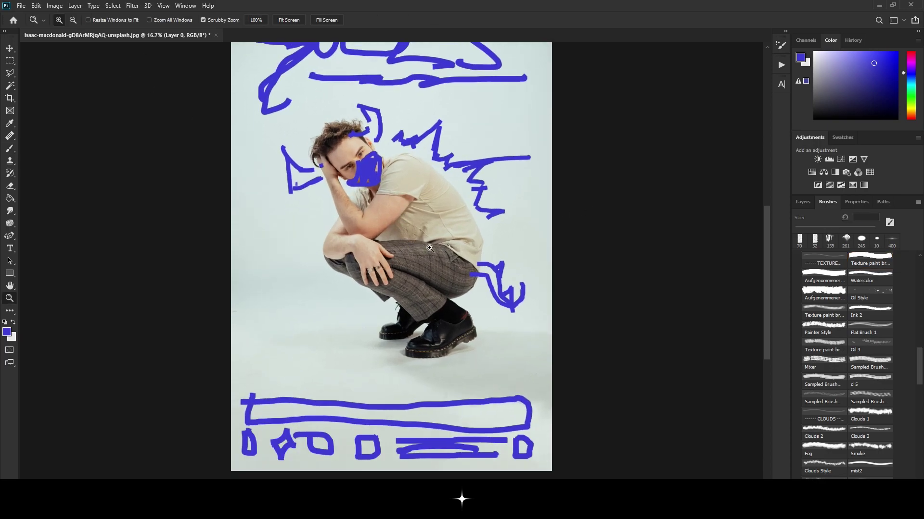
{"action": "left_click", "coordinate": [870, 260]}
{"action": "left_click", "coordinate": [803, 202]}
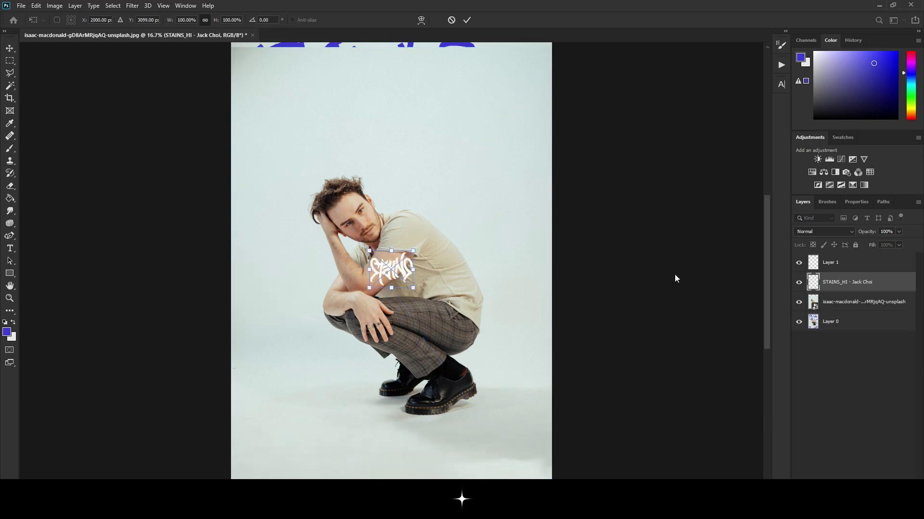
- Cancel the graphic placement, centre the photo vertically on the canvas, and delete Layer 0
{"action": "key", "text": "Escape"}
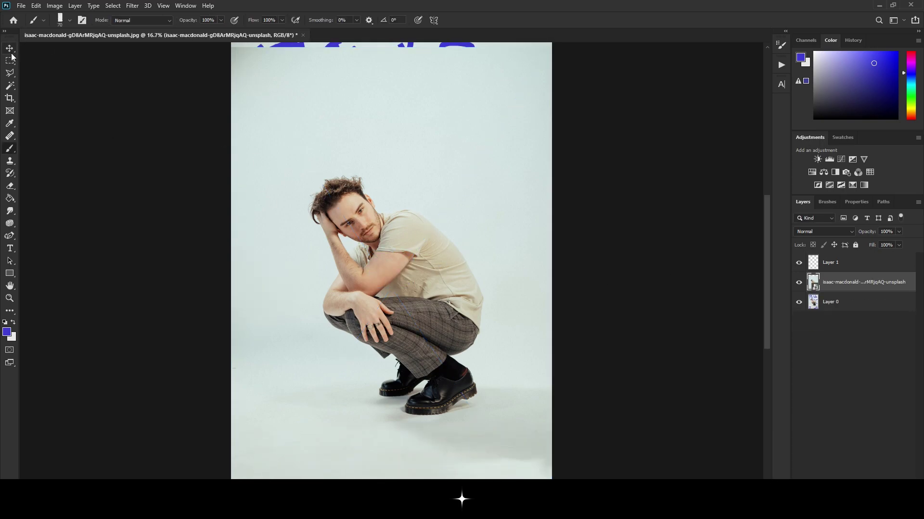
{"action": "left_click", "coordinate": [9, 48]}
{"action": "left_click", "coordinate": [330, 20]}
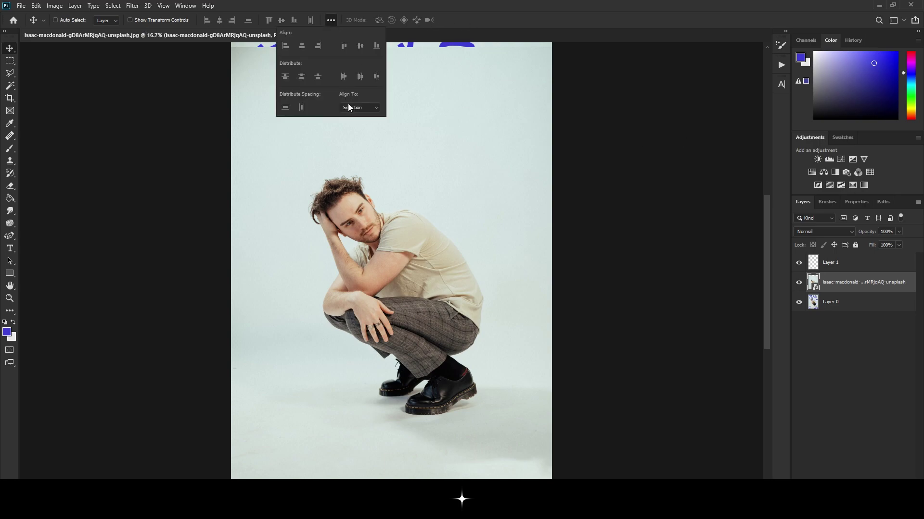
{"action": "left_click", "coordinate": [359, 108]}
{"action": "left_click", "coordinate": [359, 123]}
{"action": "left_click", "coordinate": [360, 46]}
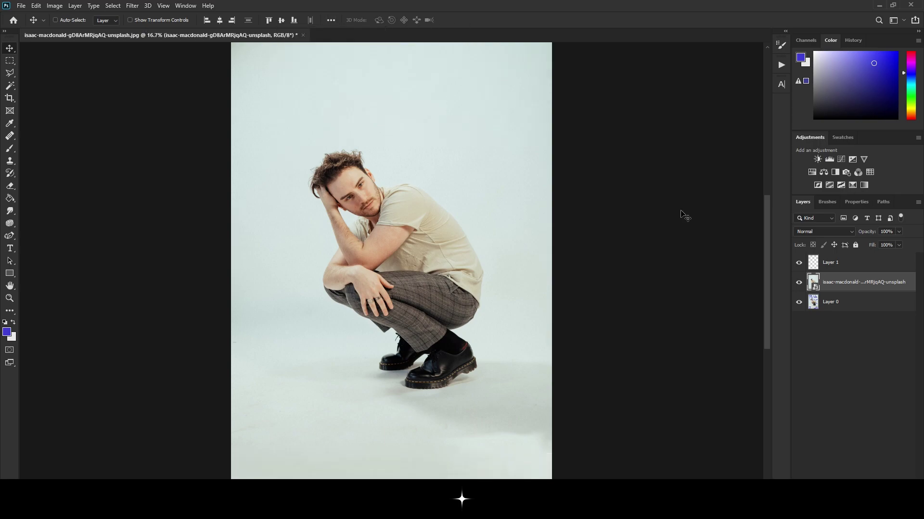
{"action": "left_click", "coordinate": [836, 302]}
{"action": "key", "text": "Delete"}
- Zoom out to the whole image, select Layer 1, and zoom in on the man
{"action": "key", "text": "z"}
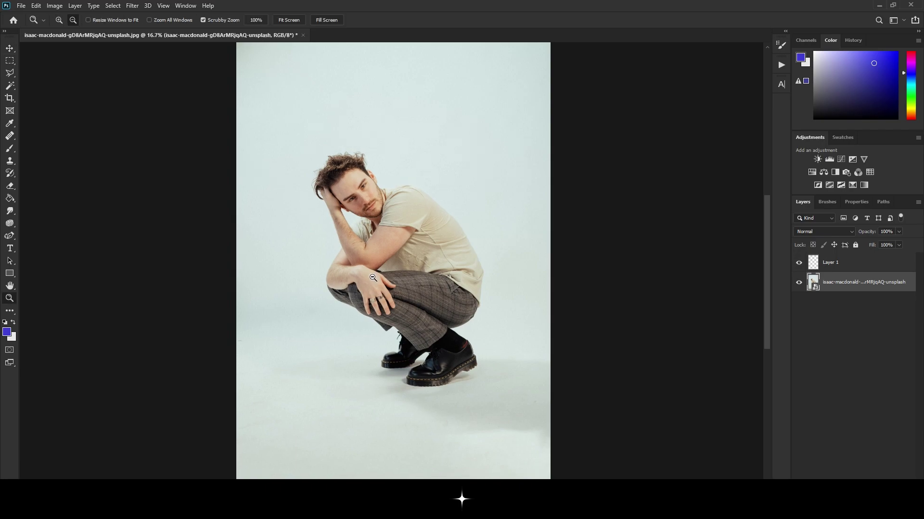
{"action": "left_click", "coordinate": [506, 273], "text": "alt"}
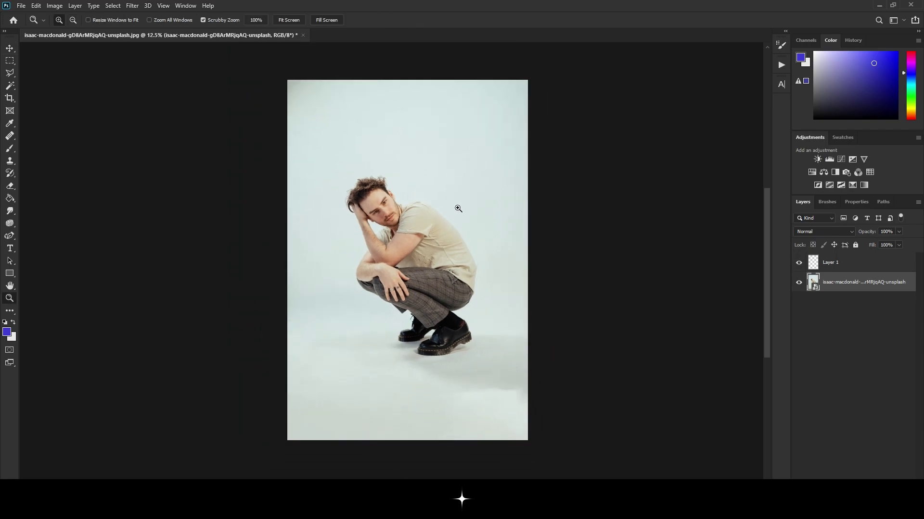
{"action": "key", "text": "b"}
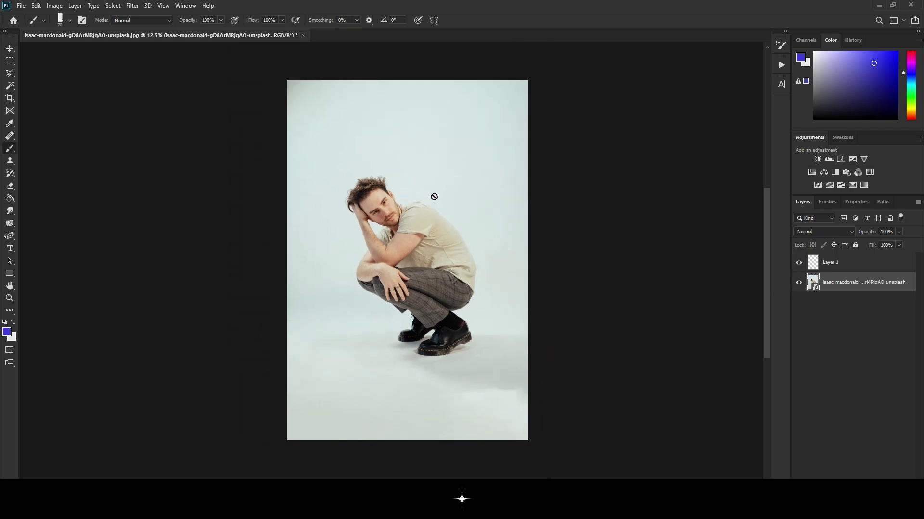
{"action": "left_click", "coordinate": [866, 270]}
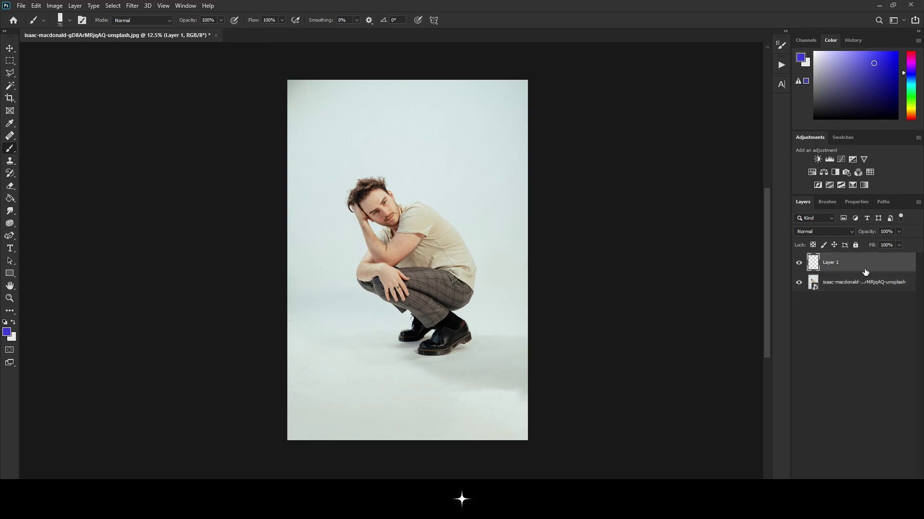
{"action": "key", "text": "z"}
{"action": "left_click", "coordinate": [426, 219]}
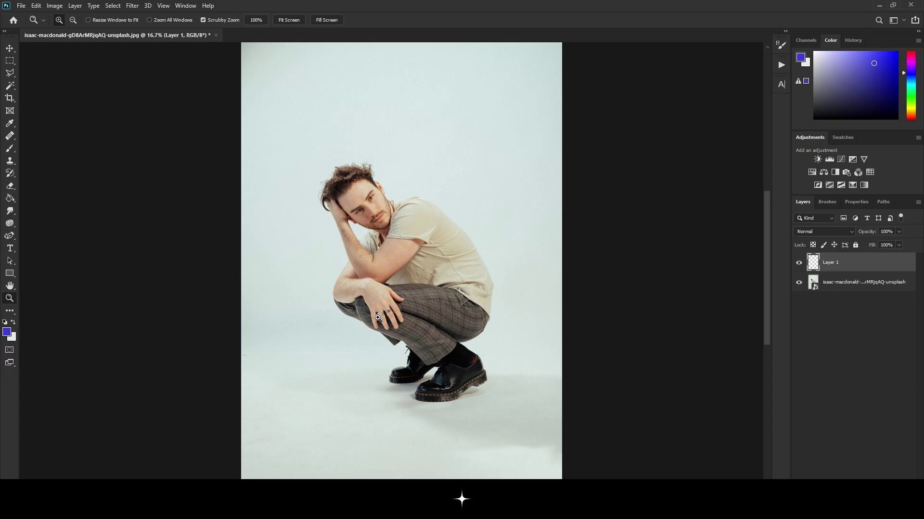
- Paint a jagged blue spine outline from behind the head down the man's back
{"action": "key", "text": "ctrl+plus"}
{"action": "key", "text": "b"}
{"action": "mouse_move", "coordinate": [394, 226]}
{"action": "left_mouse_down"}
{"action": "mouse_move", "coordinate": [423, 221]}
{"action": "mouse_move", "coordinate": [432, 229]}
{"action": "mouse_move", "coordinate": [466, 201]}
{"action": "mouse_move", "coordinate": [466, 242]}
{"action": "mouse_move", "coordinate": [514, 225]}
{"action": "mouse_move", "coordinate": [502, 273]}
{"action": "mouse_move", "coordinate": [509, 281]}
{"action": "mouse_move", "coordinate": [547, 266]}
{"action": "mouse_move", "coordinate": [533, 328]}
{"action": "mouse_move", "coordinate": [554, 331]}
{"action": "mouse_move", "coordinate": [542, 371]}
{"action": "left_mouse_up"}
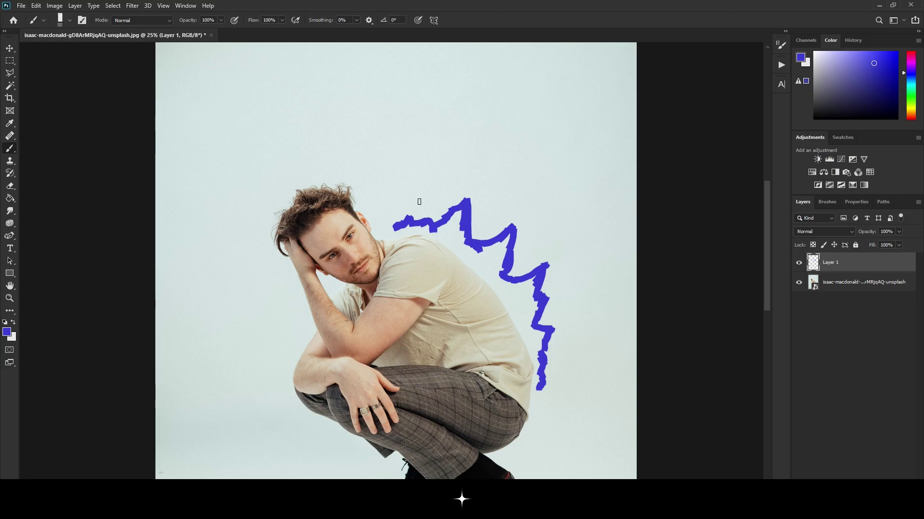
- Add Layer 2 beneath Layer 1 and fill the back spikes solid blue
{"action": "key", "text": "ctrl+shift+alt+n"}
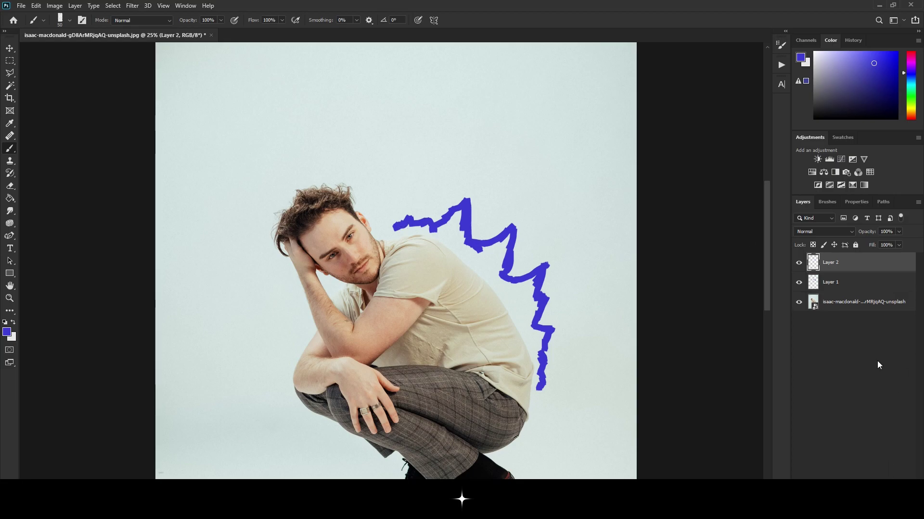
{"action": "left_click_drag", "start_coordinate": [869, 263], "coordinate": [868, 288]}
{"action": "scroll", "coordinate": [689, 283], "scroll_direction": "up", "scroll_amount": 2}
{"action": "scroll", "coordinate": [689, 283], "scroll_direction": "down", "scroll_amount": 2}
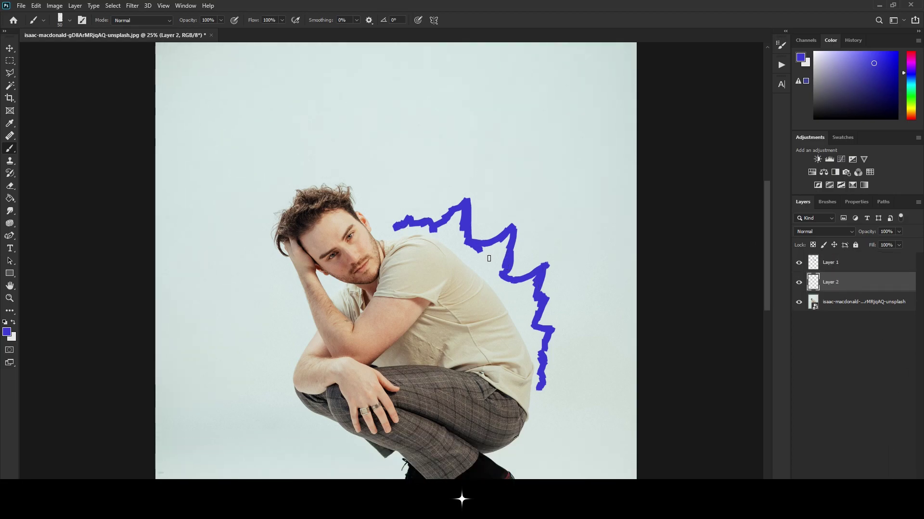
{"action": "scroll", "coordinate": [689, 283], "scroll_direction": "down", "scroll_amount": 1}
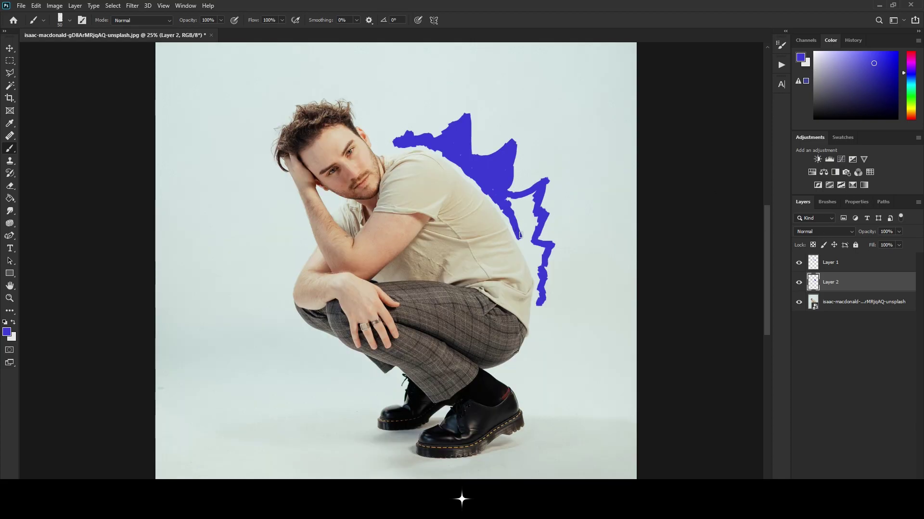
{"action": "mouse_move", "coordinate": [526, 244]}
{"action": "left_mouse_down"}
{"action": "mouse_move", "coordinate": [523, 210]}
{"action": "mouse_move", "coordinate": [535, 228]}
{"action": "mouse_move", "coordinate": [541, 291]}
{"action": "left_mouse_up"}
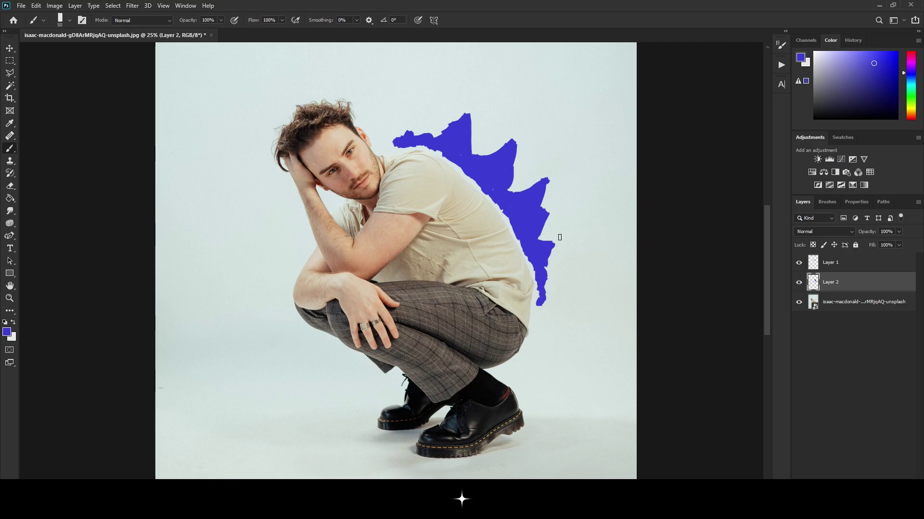
- Zoom in to check the spikes, select Layer 1 with the eraser, and add Layer 3
{"action": "scroll", "coordinate": [560, 237], "scroll_direction": "up", "scroll_amount": 2}
{"action": "key", "text": "z"}
{"action": "left_click", "coordinate": [427, 300], "text": "alt"}
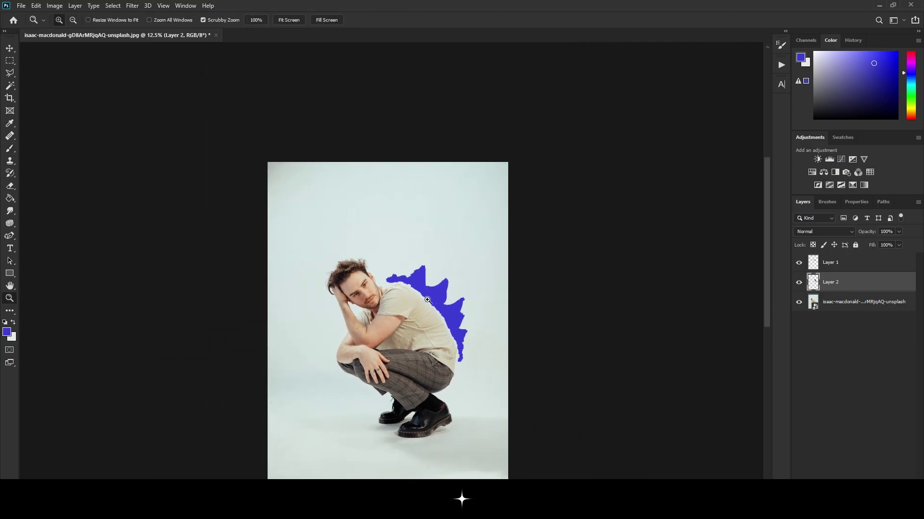
{"action": "left_click_drag", "start_coordinate": [427, 300], "coordinate": [457, 309]}
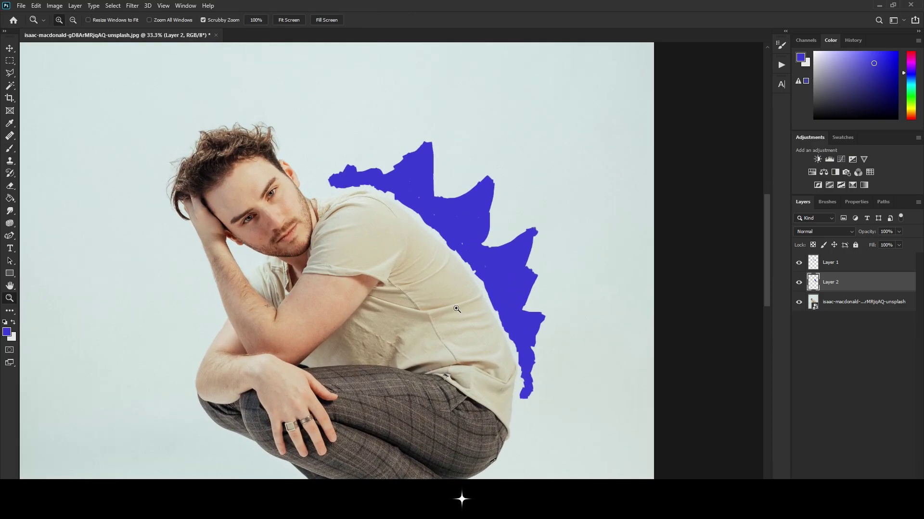
{"action": "key", "text": "e"}
{"action": "left_click", "coordinate": [844, 265]}
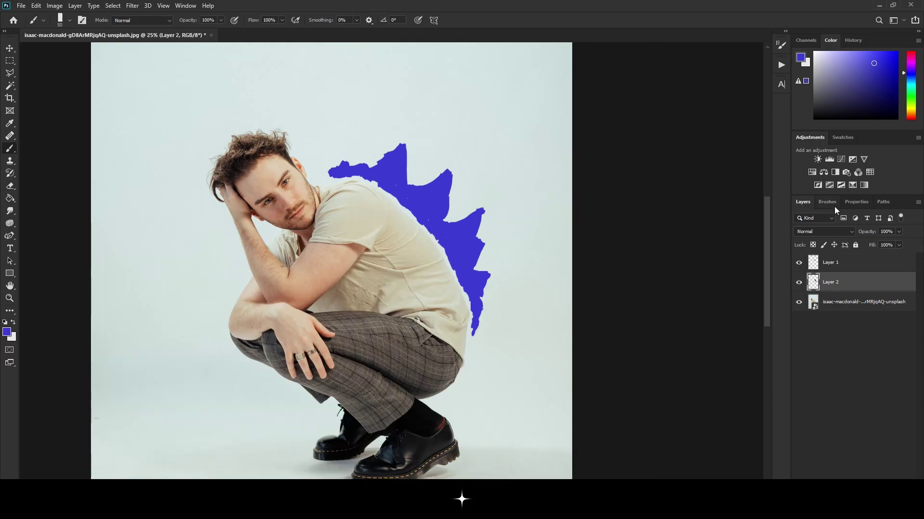
{"action": "key", "text": "ctrl+shift+alt+n"}
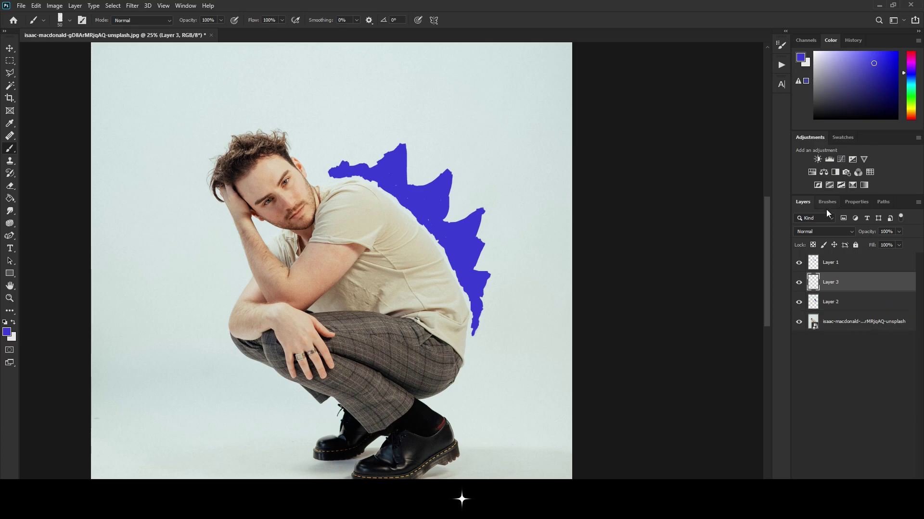
- Shrink the brush to 29 px and zoom in on the man's face
{"action": "left_click", "coordinate": [827, 201]}
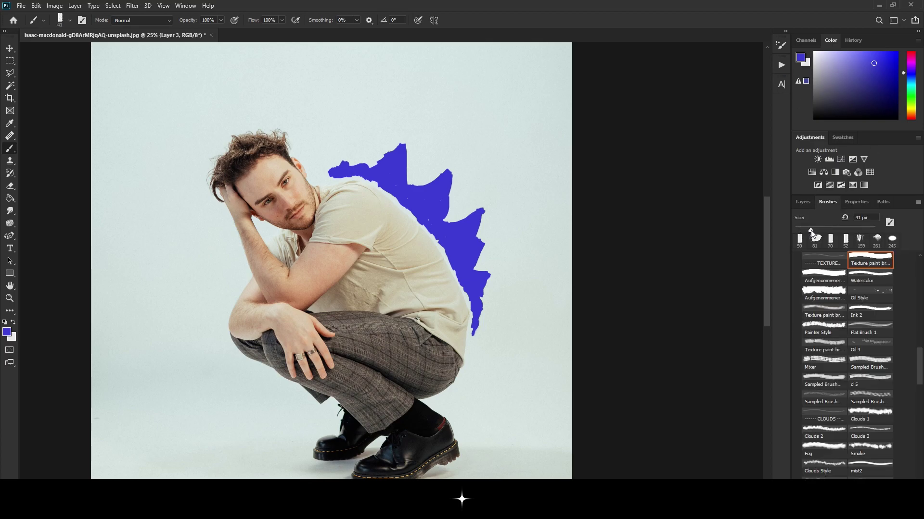
{"action": "left_click_drag", "start_coordinate": [811, 233], "coordinate": [808, 231]}
{"action": "scroll", "coordinate": [323, 119], "scroll_direction": "down", "scroll_amount": 1}
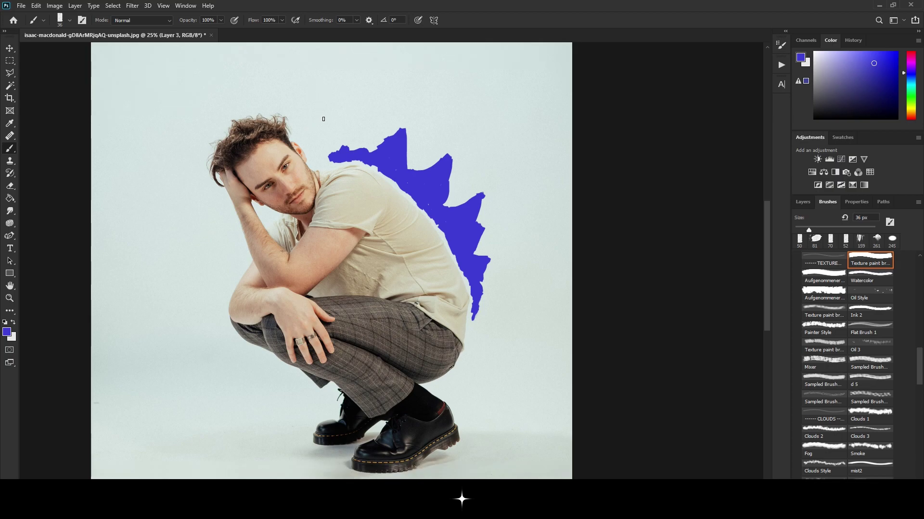
{"action": "key", "text": "z"}
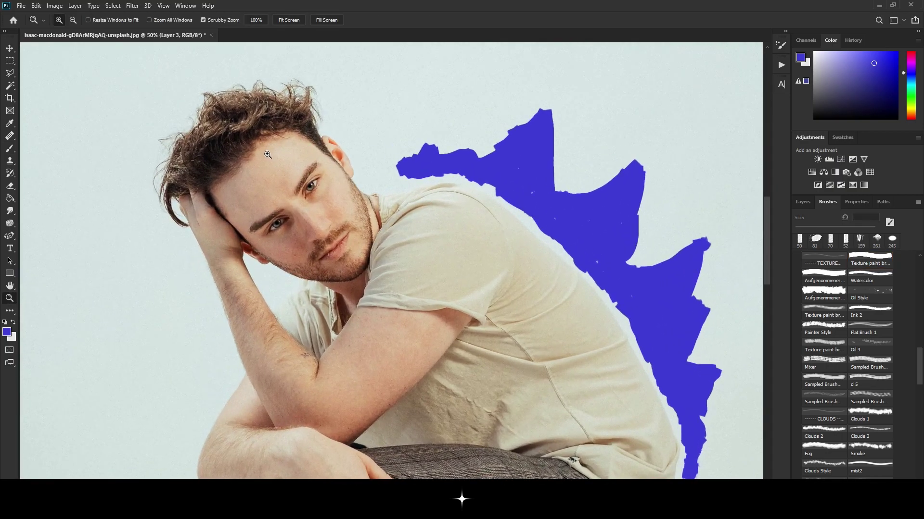
{"action": "left_click_drag", "start_coordinate": [252, 147], "coordinate": [291, 168]}
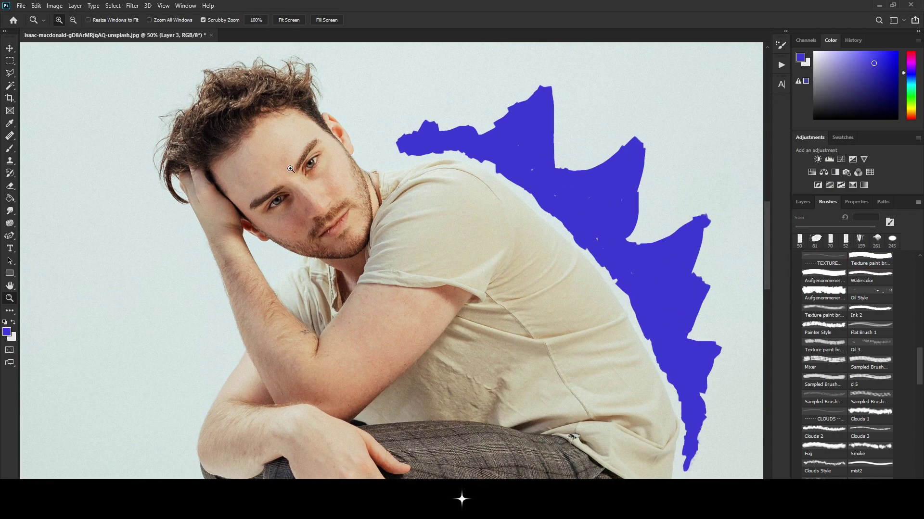
{"action": "key", "text": "b"}
{"action": "left_click_drag", "start_coordinate": [809, 229], "coordinate": [807, 230]}
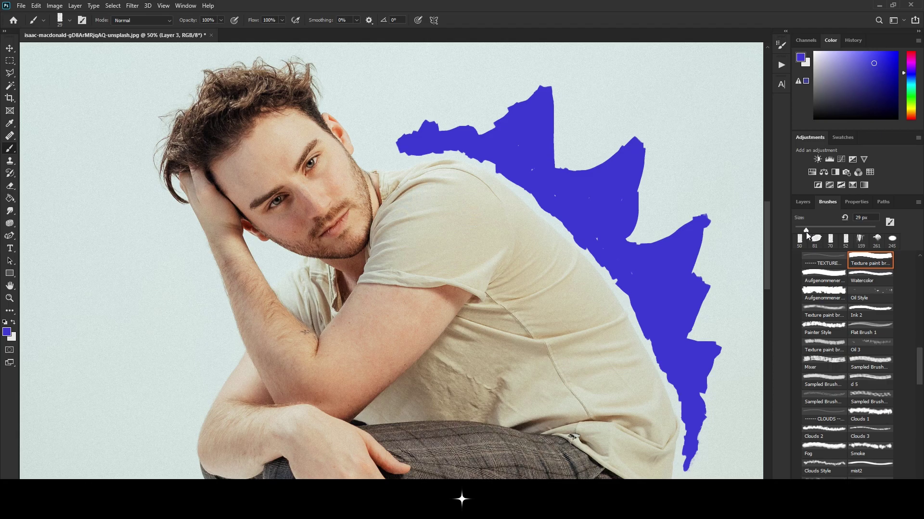
{"action": "left_click", "coordinate": [802, 202]}
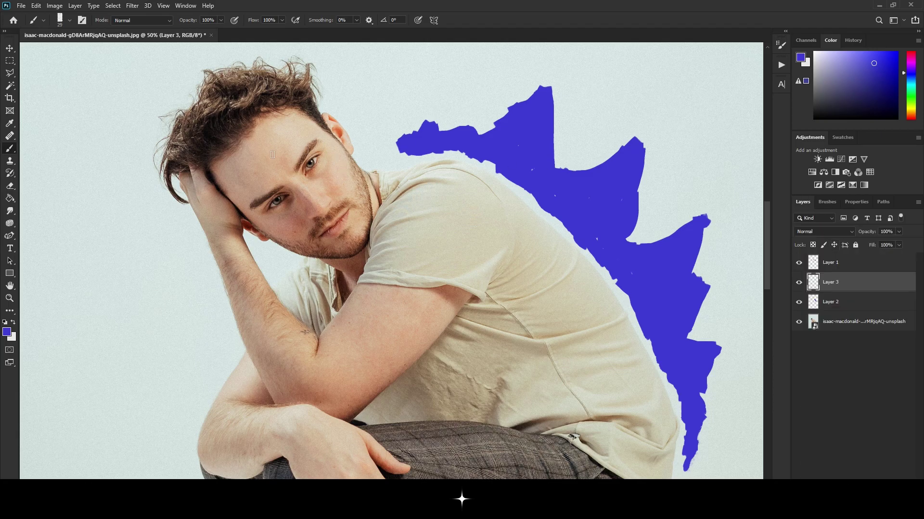
- Paint a blue skull outline with eye sockets, nose and teeth over the face
{"action": "mouse_move", "coordinate": [299, 147]}
{"action": "left_mouse_down"}
{"action": "mouse_move", "coordinate": [291, 164]}
{"action": "mouse_move", "coordinate": [319, 142]}
{"action": "mouse_move", "coordinate": [343, 194]}
{"action": "mouse_move", "coordinate": [355, 174]}
{"action": "mouse_move", "coordinate": [342, 164]}
{"action": "mouse_move", "coordinate": [354, 177]}
{"action": "mouse_move", "coordinate": [343, 164]}
{"action": "mouse_move", "coordinate": [352, 166]}
{"action": "mouse_move", "coordinate": [355, 153]}
{"action": "mouse_move", "coordinate": [344, 145]}
{"action": "left_mouse_up"}
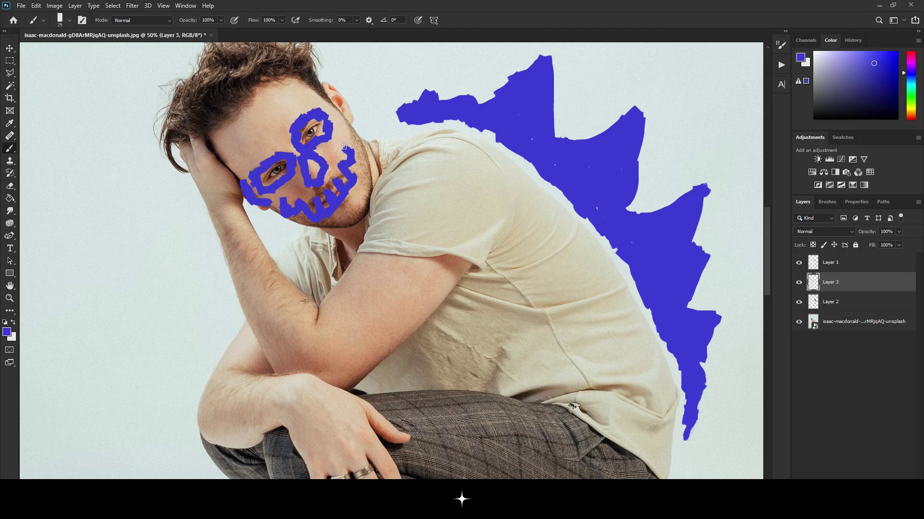
{"action": "scroll", "coordinate": [349, 155], "scroll_direction": "up", "scroll_amount": 2}
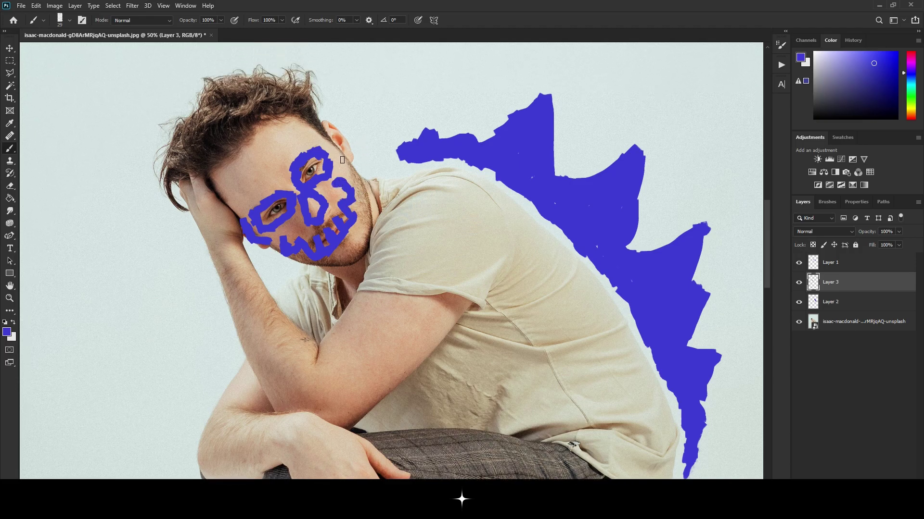
{"action": "left_click_drag", "start_coordinate": [341, 164], "coordinate": [270, 246]}
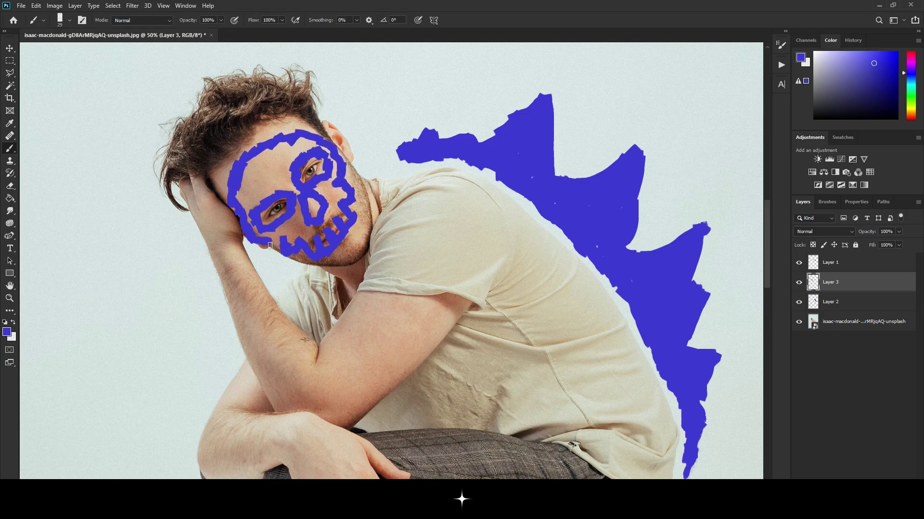
{"action": "scroll", "coordinate": [339, 238], "scroll_direction": "up", "scroll_amount": 2}
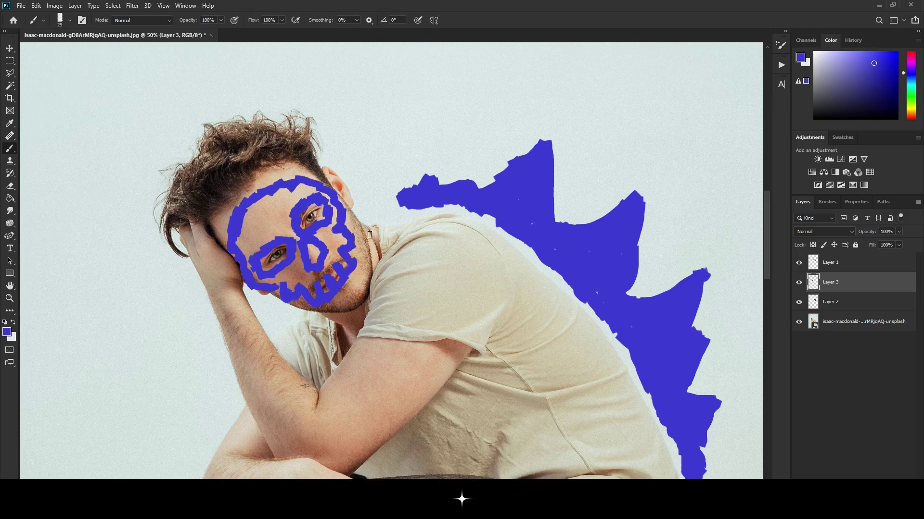
{"action": "scroll", "coordinate": [361, 231], "scroll_direction": "down", "scroll_amount": 2}
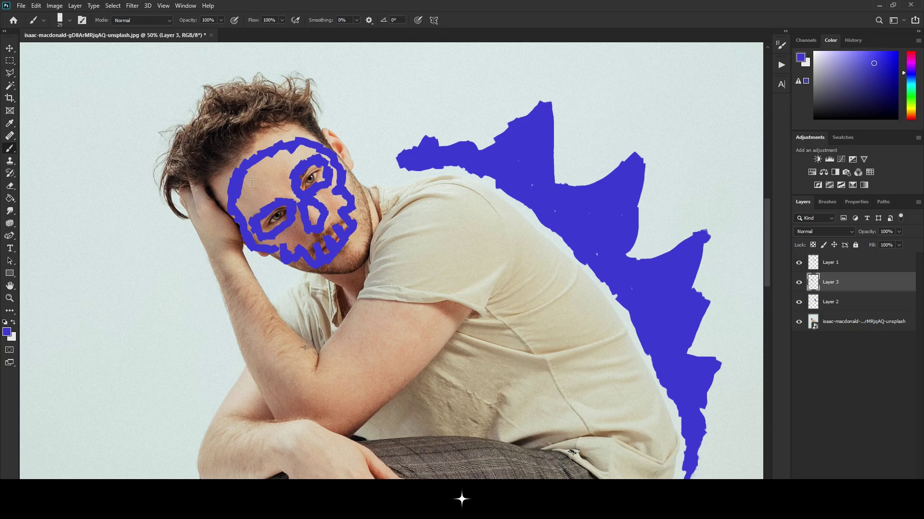
{"action": "left_click", "coordinate": [828, 202]}
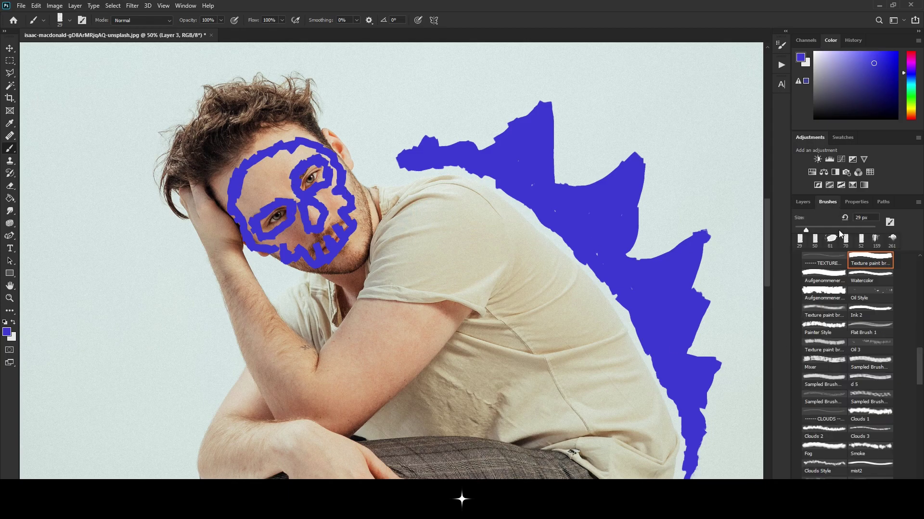
{"action": "left_click", "coordinate": [800, 202]}
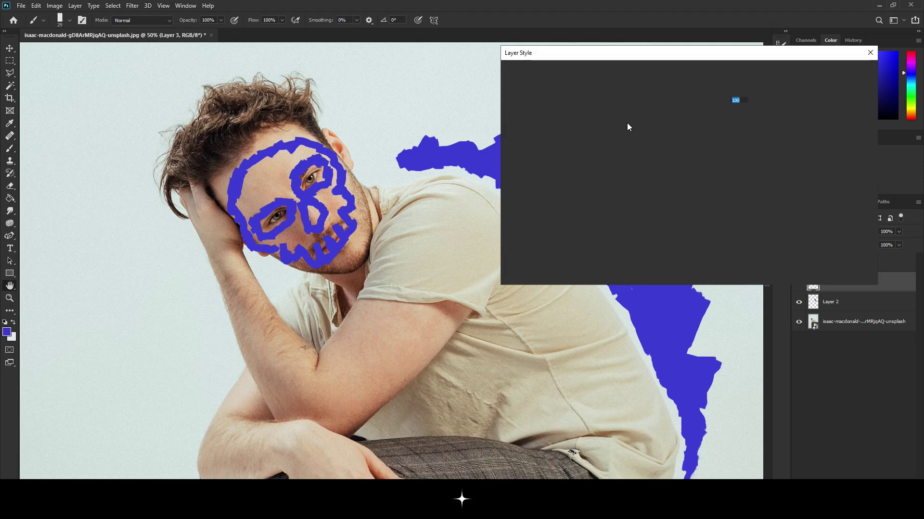
{"action": "double_click", "coordinate": [856, 283]}
{"action": "left_click", "coordinate": [513, 185]}
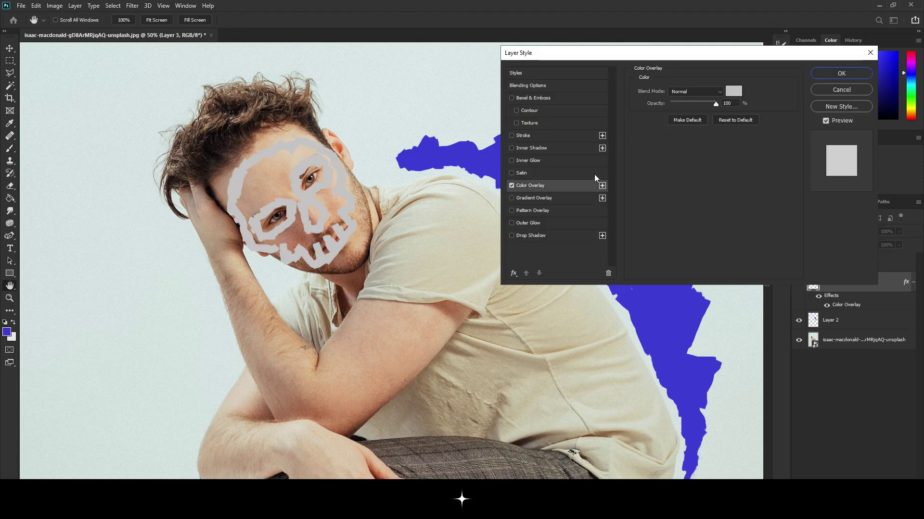
{"action": "left_click", "coordinate": [734, 92]}
{"action": "left_click", "coordinate": [600, 277]}
{"action": "left_click", "coordinate": [820, 153]}
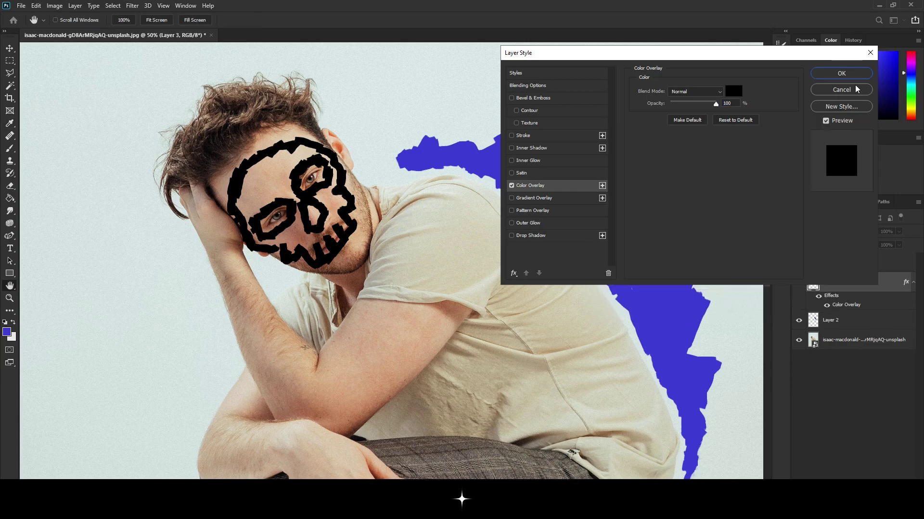
{"action": "left_click", "coordinate": [841, 73]}
{"action": "key", "text": "ctrl+z"}
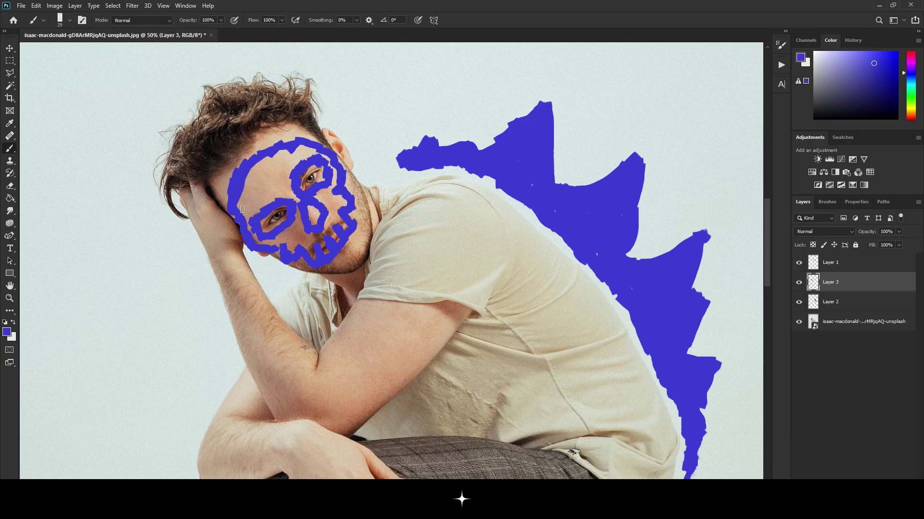
- Thicken the skull's top band and fill in more of the toothy jaw in blue
{"action": "mouse_move", "coordinate": [266, 157]}
{"action": "left_mouse_down"}
{"action": "mouse_move", "coordinate": [330, 149]}
{"action": "mouse_move", "coordinate": [258, 150]}
{"action": "left_mouse_up"}
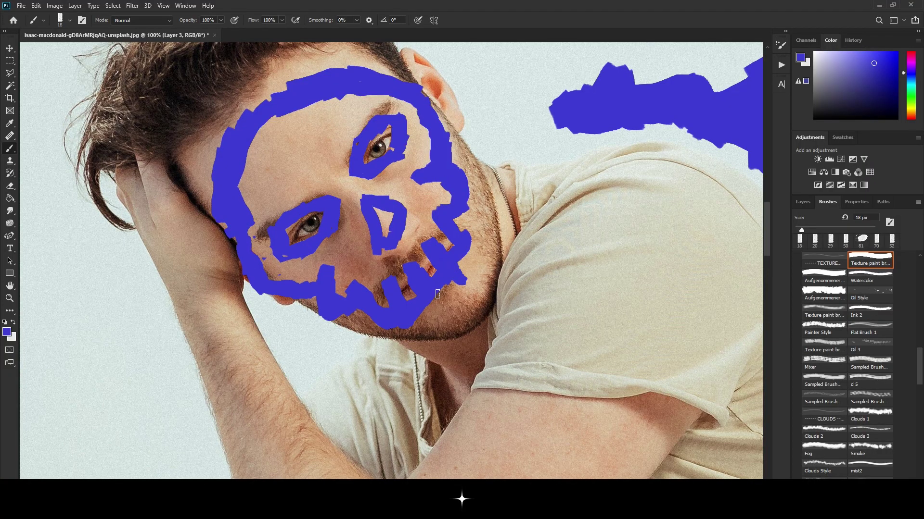
{"action": "mouse_move", "coordinate": [446, 301]}
{"action": "left_mouse_down"}
{"action": "mouse_move", "coordinate": [410, 318]}
{"action": "mouse_move", "coordinate": [432, 323]}
{"action": "left_mouse_up"}
{"action": "left_click_drag", "start_coordinate": [467, 246], "coordinate": [470, 261]}
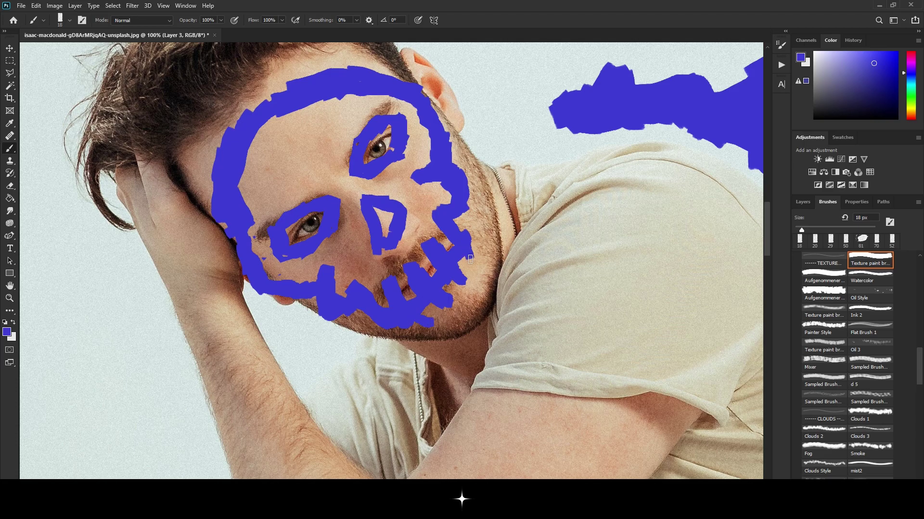
{"action": "key", "text": "z"}
{"action": "scroll", "coordinate": [372, 272], "scroll_direction": "down", "scroll_amount": 1}
- Paint a 45 px blue stroke rising above the man's head
{"action": "scroll", "coordinate": [380, 272], "scroll_direction": "down", "scroll_amount": 2}
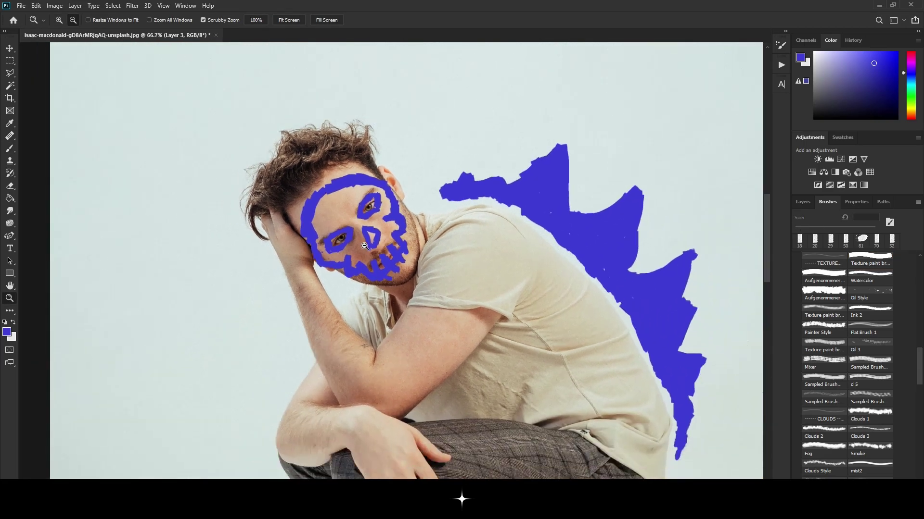
{"action": "scroll", "coordinate": [387, 272], "scroll_direction": "down", "scroll_amount": 2}
{"action": "scroll", "coordinate": [394, 271], "scroll_direction": "up", "scroll_amount": 1}
{"action": "key", "text": "v"}
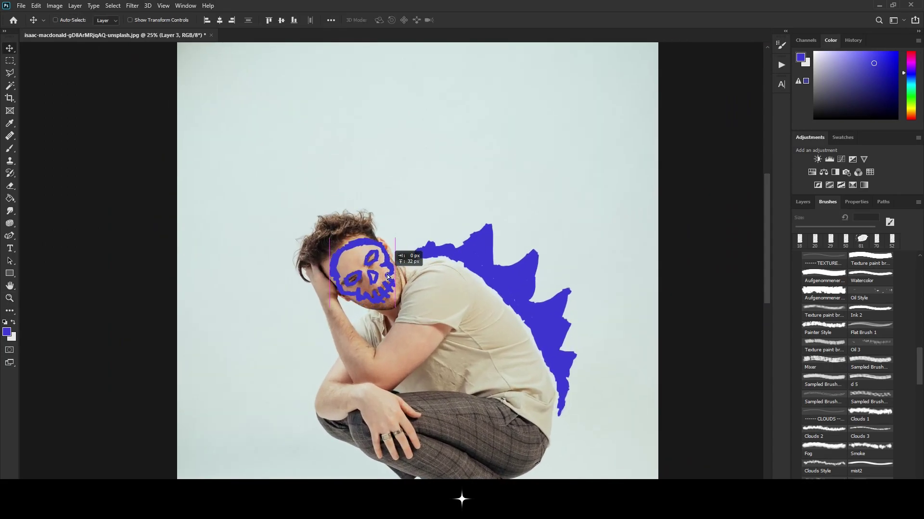
{"action": "key", "text": "b"}
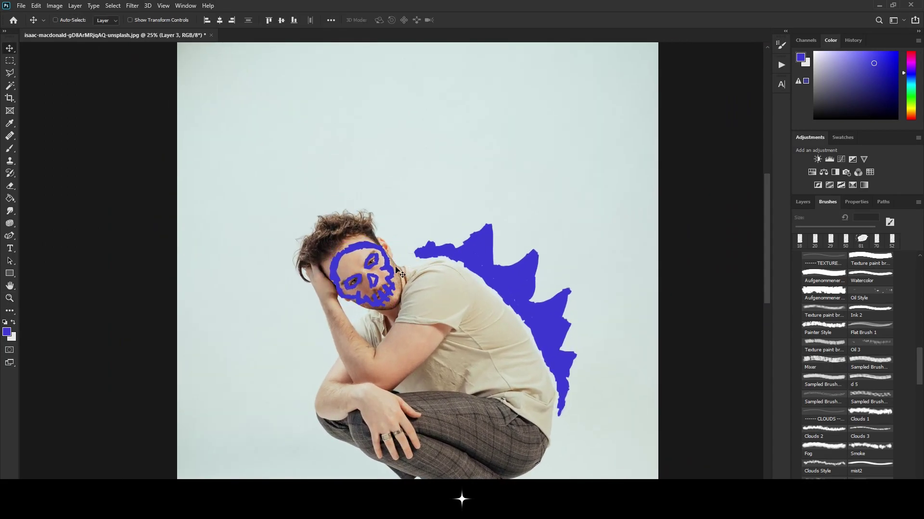
{"action": "scroll", "coordinate": [301, 277], "scroll_direction": "up", "scroll_amount": 1}
{"action": "mouse_move", "coordinate": [403, 206]}
{"action": "left_mouse_down"}
{"action": "mouse_move", "coordinate": [410, 216]}
{"action": "mouse_move", "coordinate": [416, 181]}
{"action": "mouse_move", "coordinate": [401, 156]}
{"action": "left_mouse_up"}
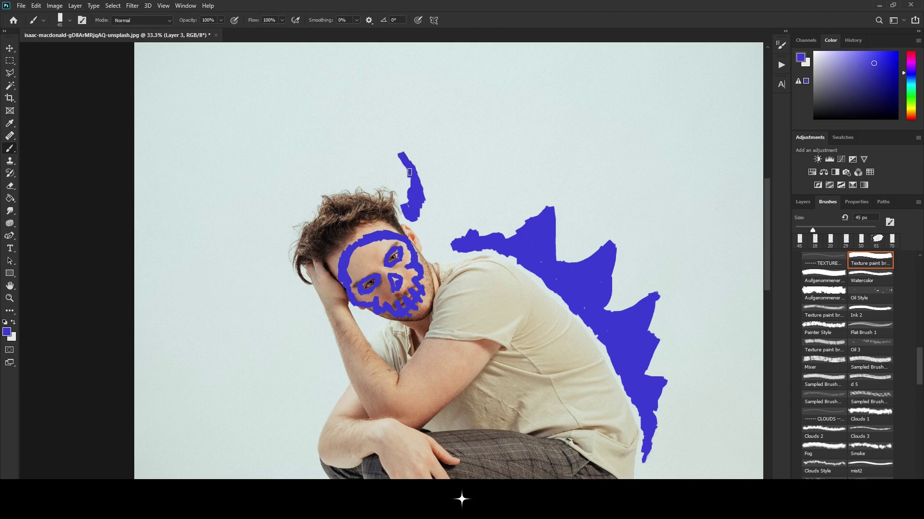
{"action": "mouse_move", "coordinate": [411, 209]}
{"action": "left_mouse_down"}
{"action": "mouse_move", "coordinate": [402, 202]}
{"action": "mouse_move", "coordinate": [417, 183]}
{"action": "left_mouse_up"}
- Drop the brush to 30 px and extend the curling horn above the head
{"action": "key", "text": "bracketleft"}
{"action": "key", "text": "bracketleft"}
{"action": "scroll", "coordinate": [406, 164], "scroll_direction": "down", "scroll_amount": 3}
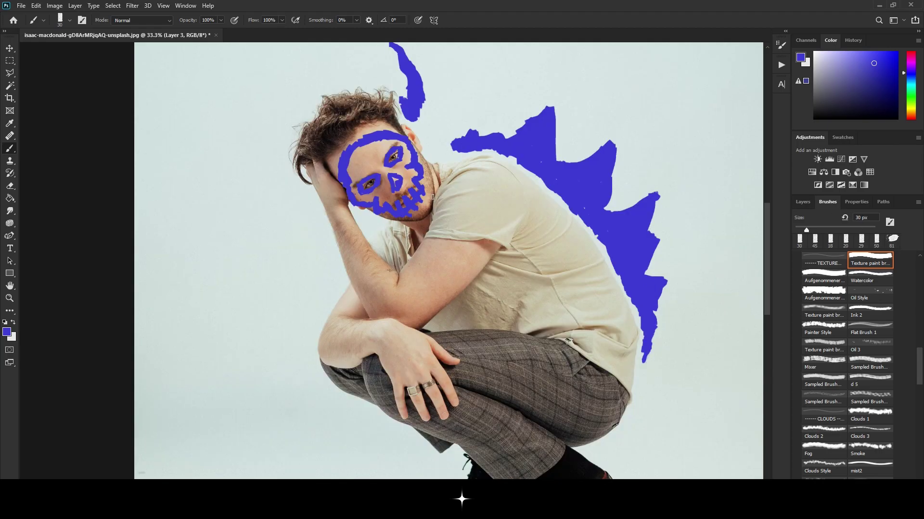
{"action": "scroll", "coordinate": [409, 154], "scroll_direction": "up", "scroll_amount": 1}
{"action": "scroll", "coordinate": [413, 141], "scroll_direction": "up", "scroll_amount": 1}
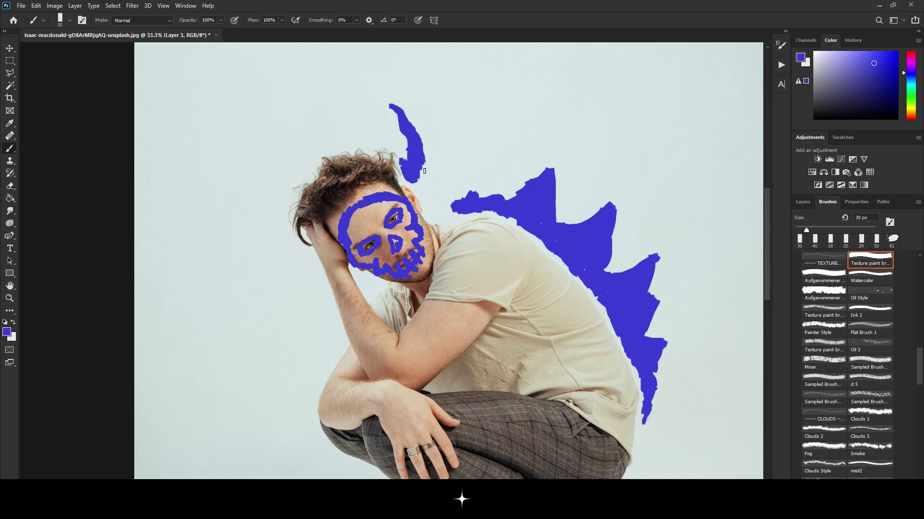
{"action": "mouse_move", "coordinate": [428, 172]}
{"action": "left_mouse_down"}
{"action": "mouse_move", "coordinate": [439, 192]}
{"action": "mouse_move", "coordinate": [430, 177]}
{"action": "left_mouse_up"}
{"action": "key", "text": "z"}
{"action": "left_click", "coordinate": [351, 225], "text": "alt"}
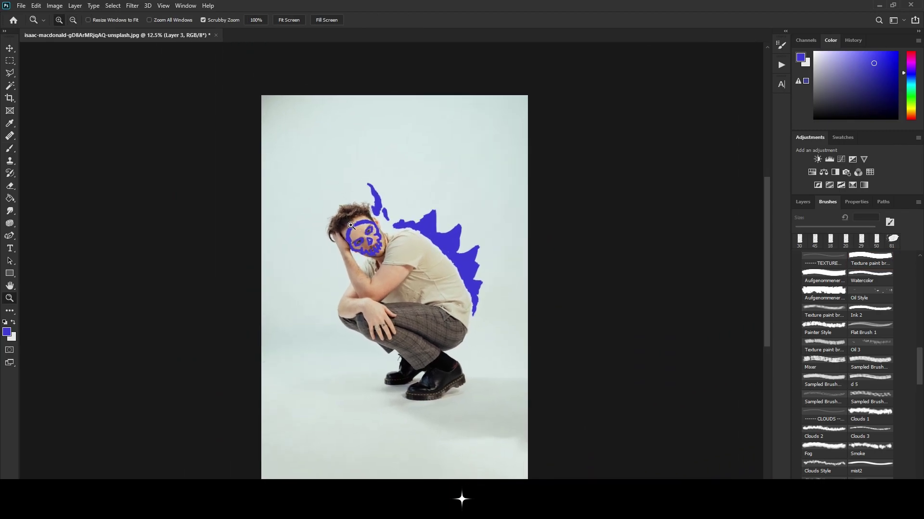
{"action": "left_click", "coordinate": [350, 226]}
{"action": "left_click", "coordinate": [802, 202]}
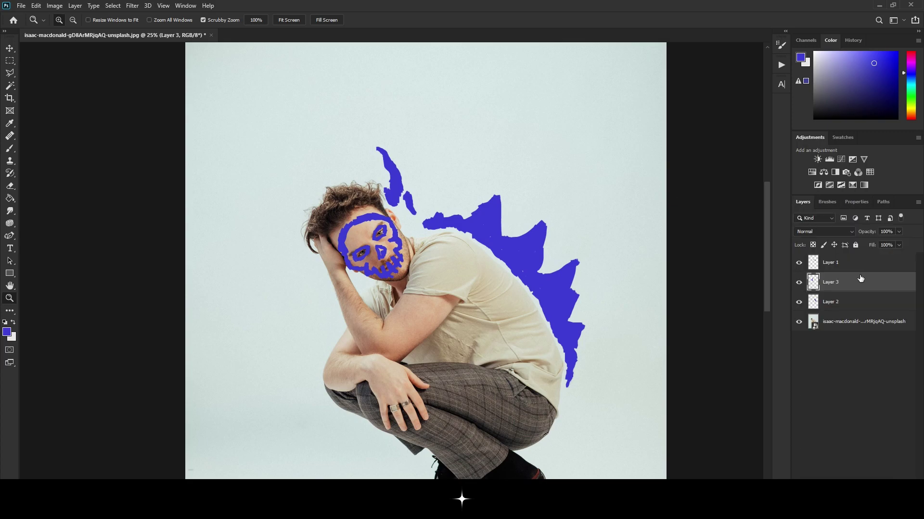
{"action": "left_click", "coordinate": [553, 234]}
- Try shifting the skull and horn upward, then undo the move
{"action": "key", "text": "v"}
{"action": "left_click_drag", "start_coordinate": [511, 229], "coordinate": [518, 205]}
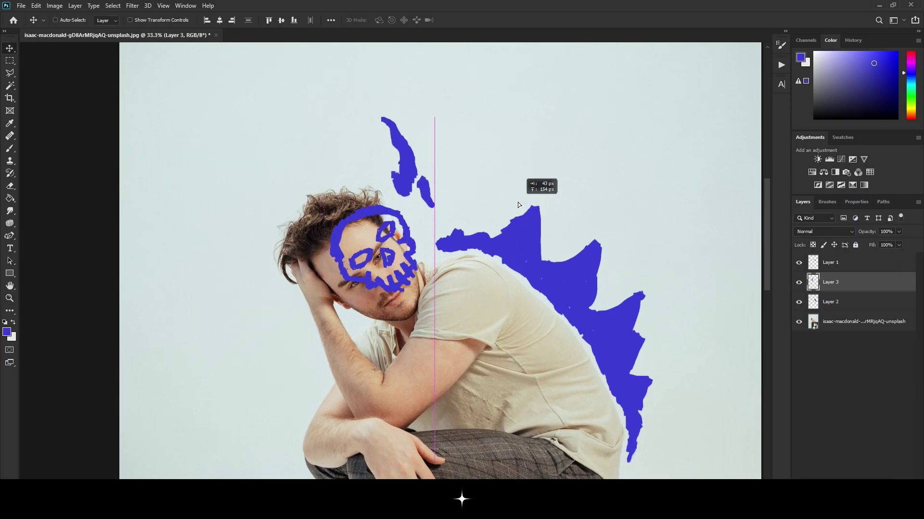
{"action": "key", "text": "ctrl+z"}
{"action": "key", "text": "b"}
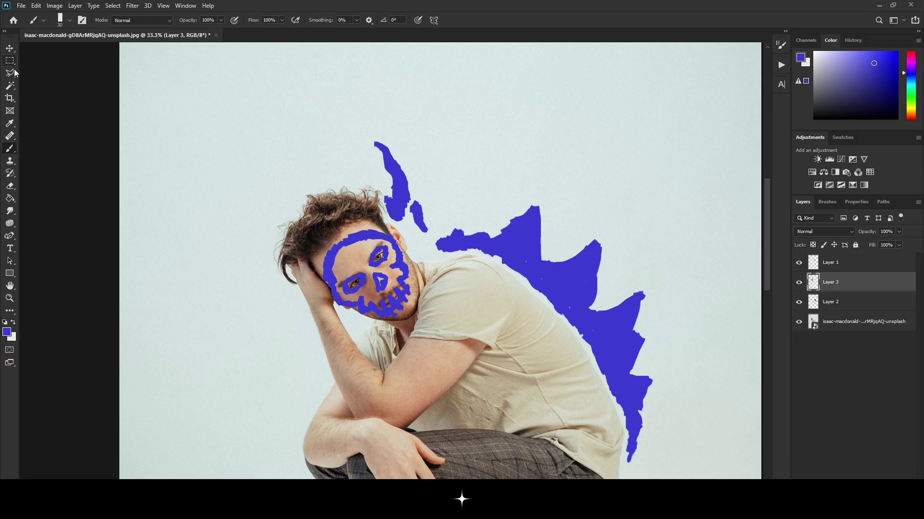
- Select the horn with the Polygonal Lasso and copy it to a new layer
{"action": "left_click", "coordinate": [14, 72]}
{"action": "left_click", "coordinate": [417, 145]}
{"action": "left_click", "coordinate": [446, 201]}
{"action": "left_click", "coordinate": [440, 236]}
{"action": "left_click", "coordinate": [425, 244]}
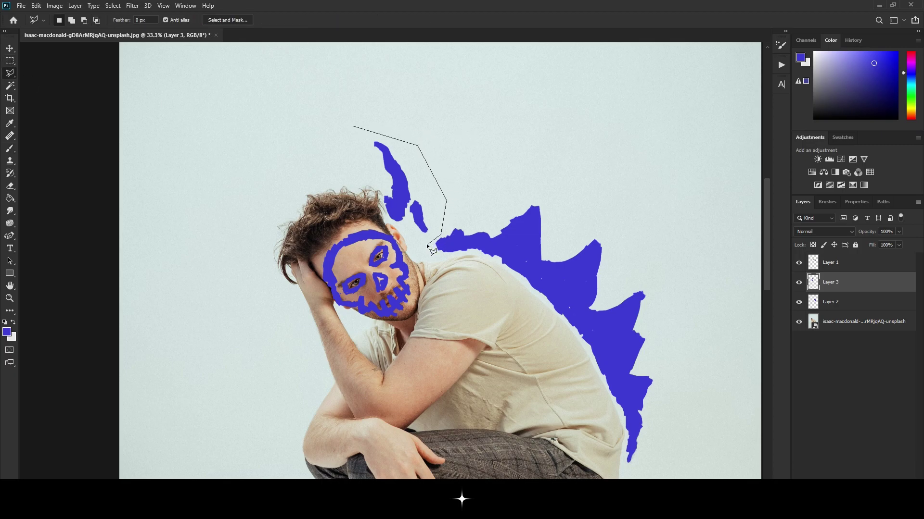
{"action": "left_click", "coordinate": [352, 183]}
{"action": "left_click", "coordinate": [351, 126]}
{"action": "key", "text": "ctrl+j"}
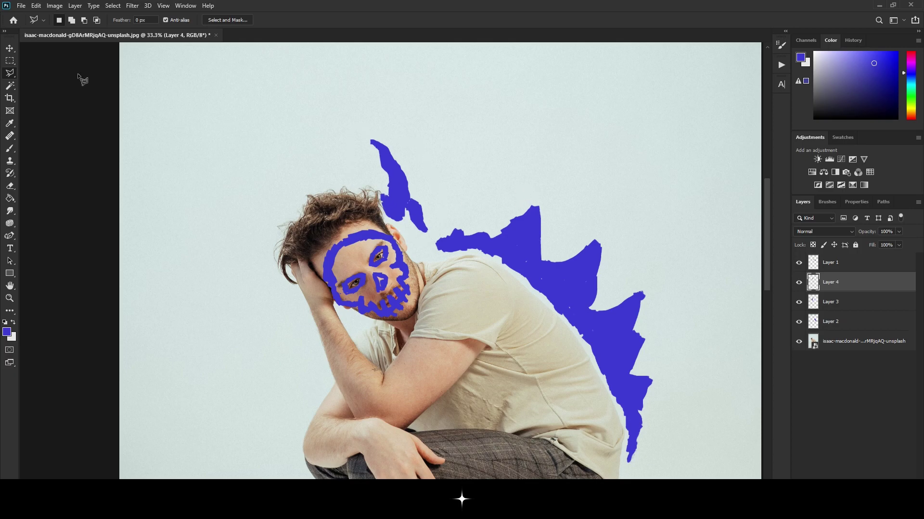
- Move the horn copy down-left to sit beside the left side of the head
{"action": "key", "text": "v"}
{"action": "mouse_move", "coordinate": [457, 193]}
{"action": "left_mouse_down"}
{"action": "mouse_move", "coordinate": [363, 257]}
{"action": "mouse_move", "coordinate": [352, 284]}
{"action": "left_mouse_up"}
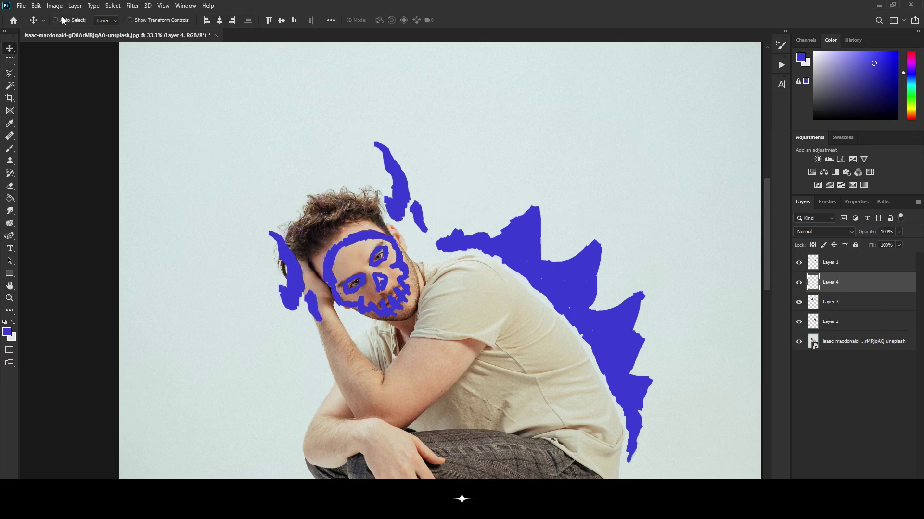
{"action": "left_click", "coordinate": [36, 5]}
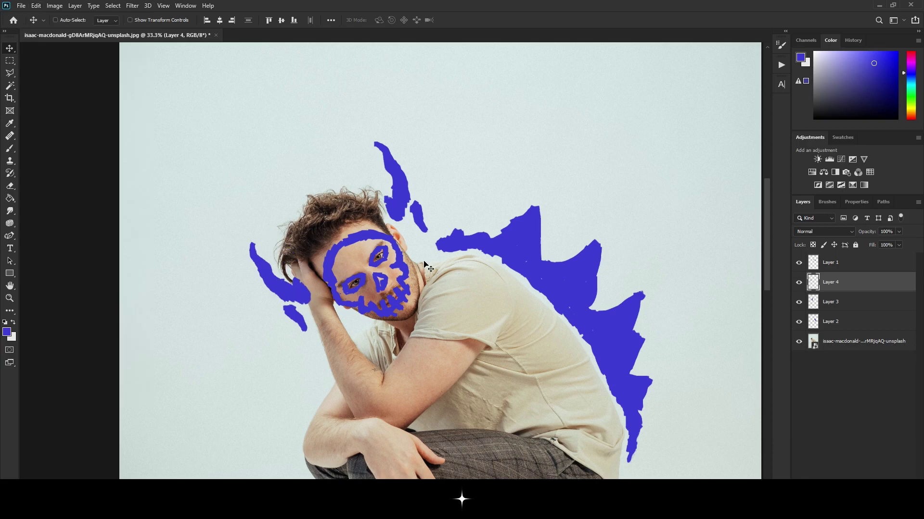
{"action": "key", "text": "Escape"}
{"action": "left_click_drag", "start_coordinate": [289, 270], "coordinate": [274, 282]}
{"action": "key", "text": "z"}
{"action": "left_click", "coordinate": [476, 204]}
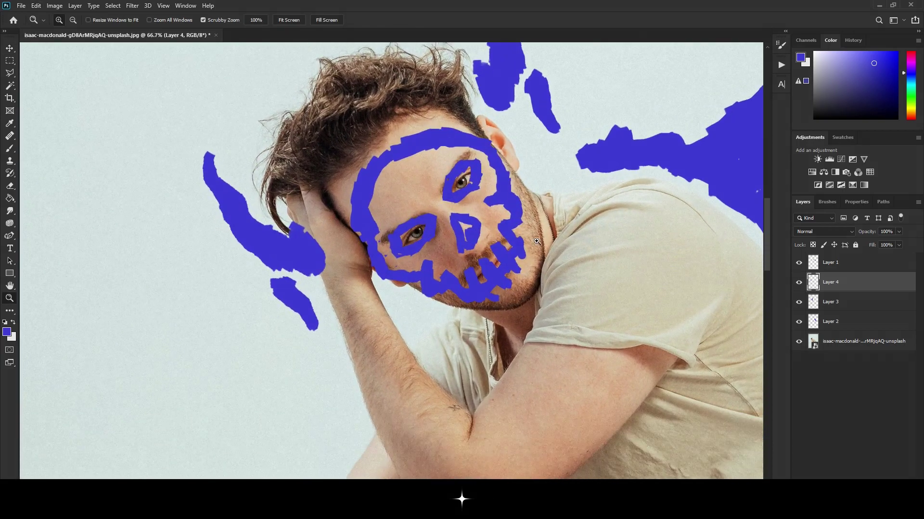
- At lowered layer opacity, erase the streaks crossing the raised hand, then restore 100% opacity
{"action": "left_click", "coordinate": [898, 232]}
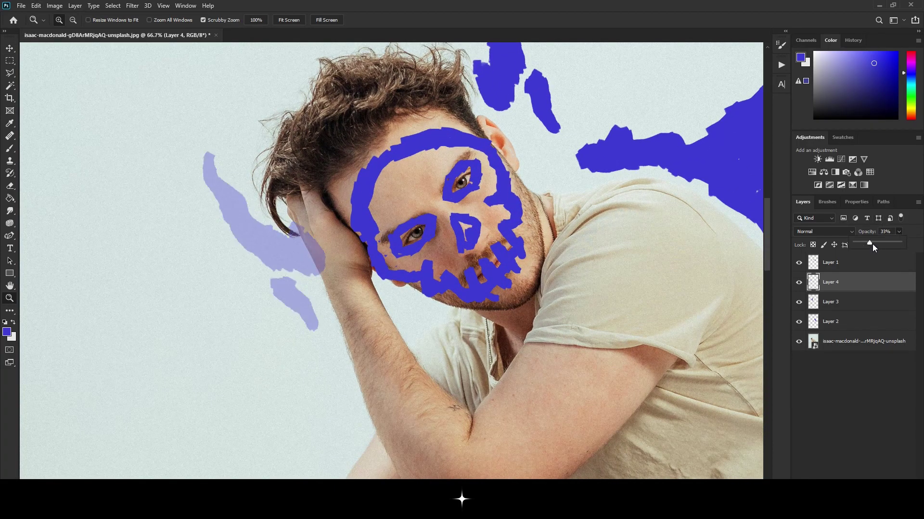
{"action": "left_click_drag", "start_coordinate": [879, 244], "coordinate": [875, 243]}
{"action": "key", "text": "e"}
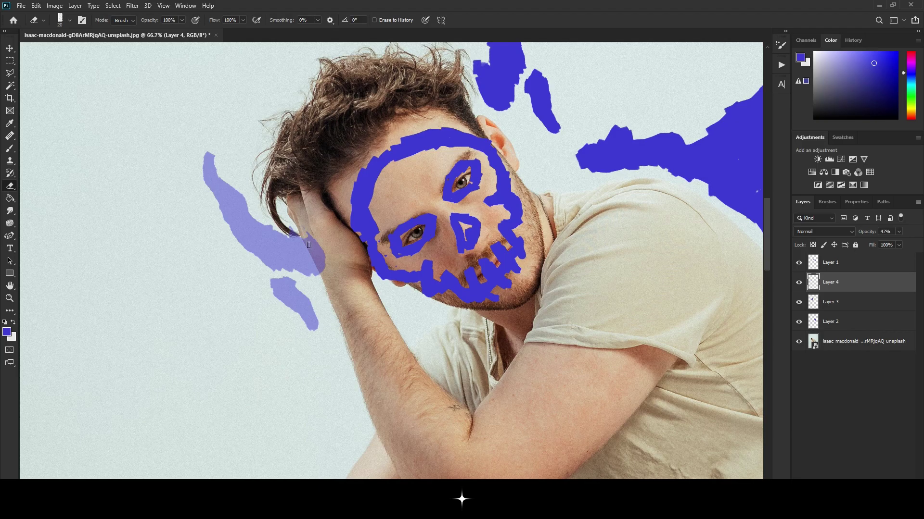
{"action": "left_click_drag", "start_coordinate": [308, 245], "coordinate": [310, 243]}
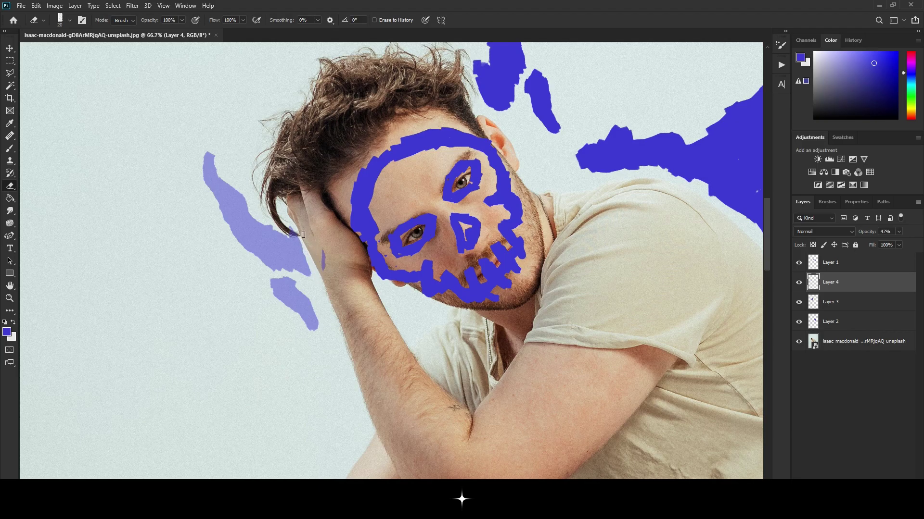
{"action": "left_click_drag", "start_coordinate": [320, 268], "coordinate": [322, 254]}
{"action": "left_click", "coordinate": [898, 231]}
{"action": "left_click_drag", "start_coordinate": [892, 243], "coordinate": [917, 244]}
{"action": "key", "text": "z"}
{"action": "scroll", "coordinate": [374, 284], "scroll_direction": "down", "scroll_amount": 2}
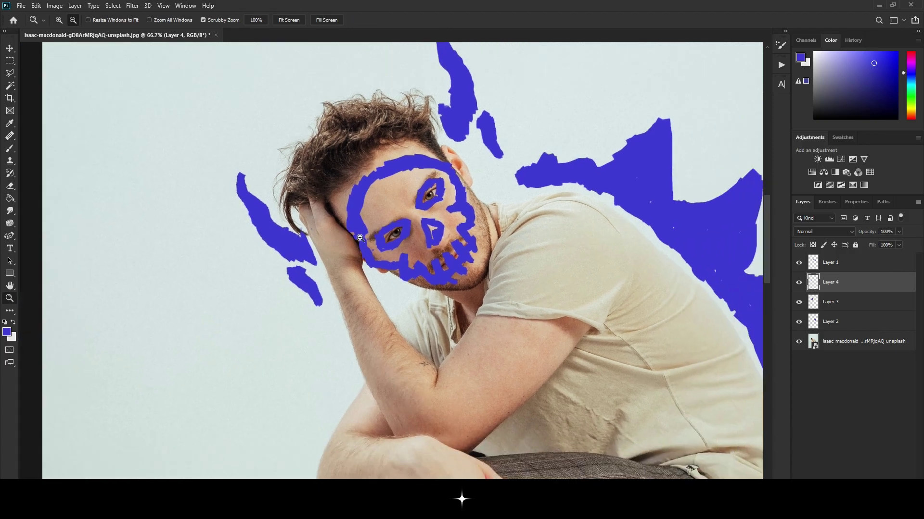
{"action": "scroll", "coordinate": [374, 284], "scroll_direction": "down", "scroll_amount": 2}
{"action": "scroll", "coordinate": [375, 284], "scroll_direction": "down", "scroll_amount": 1}
{"action": "left_click_drag", "start_coordinate": [374, 284], "coordinate": [535, 284]}
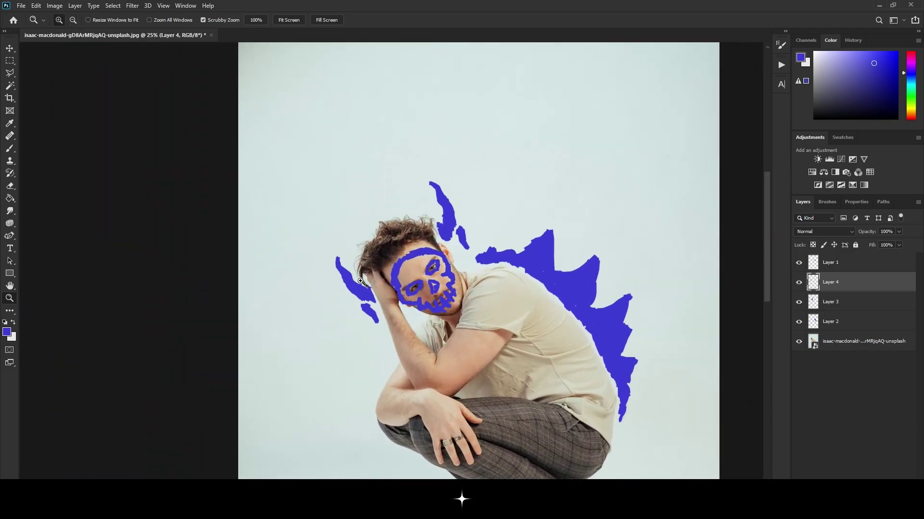
- Create a new layer and set a roughly 12 px brush, zoomed on the hand on the knee
{"action": "key", "text": "ctrl+minus"}
{"action": "key", "text": "ctrl+minus"}
{"action": "key", "text": "b"}
{"action": "scroll", "coordinate": [766, 285], "scroll_direction": "down", "scroll_amount": 1}
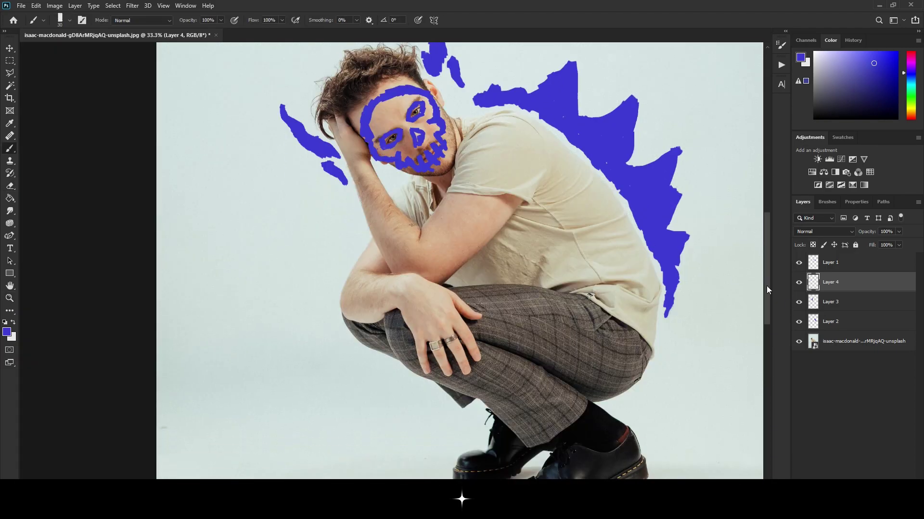
{"action": "key", "text": "ctrl+shift+alt+n"}
{"action": "left_click", "coordinate": [418, 343]}
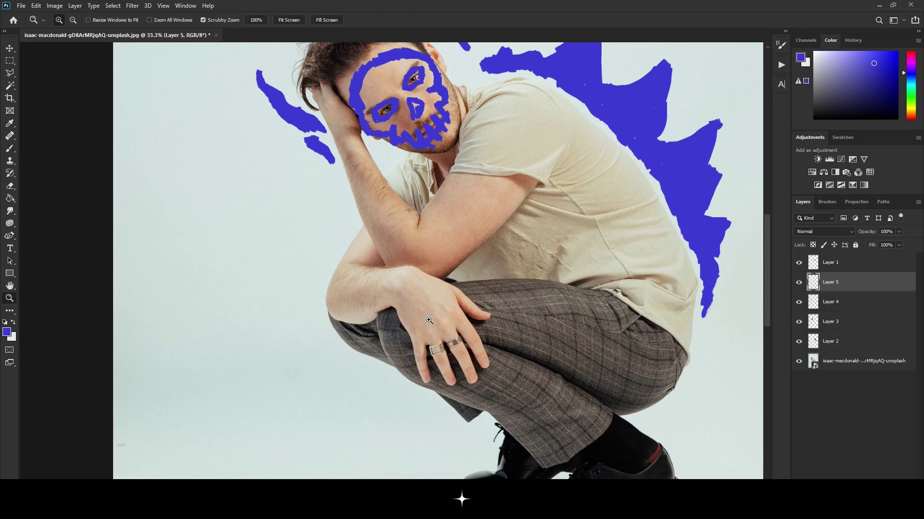
{"action": "left_click", "coordinate": [827, 201]}
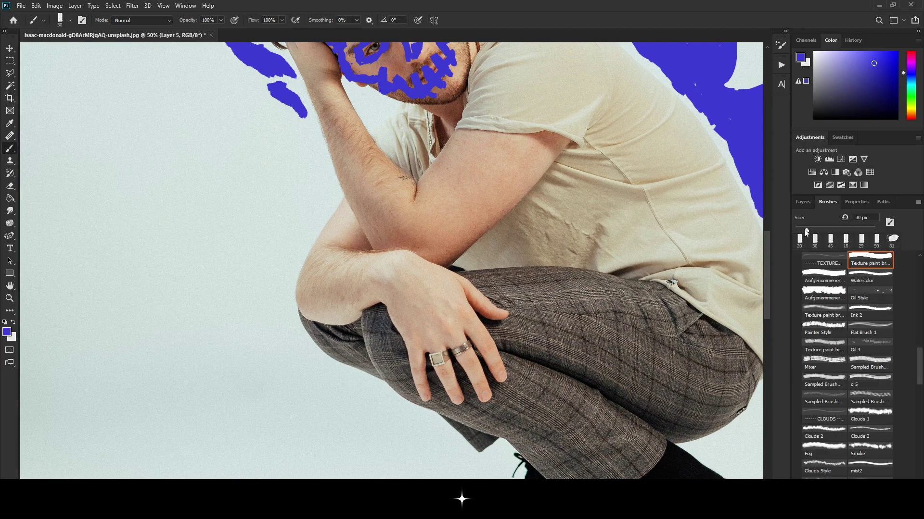
{"action": "left_click_drag", "start_coordinate": [803, 229], "coordinate": [800, 229]}
{"action": "scroll", "coordinate": [446, 353], "scroll_direction": "down", "scroll_amount": 2}
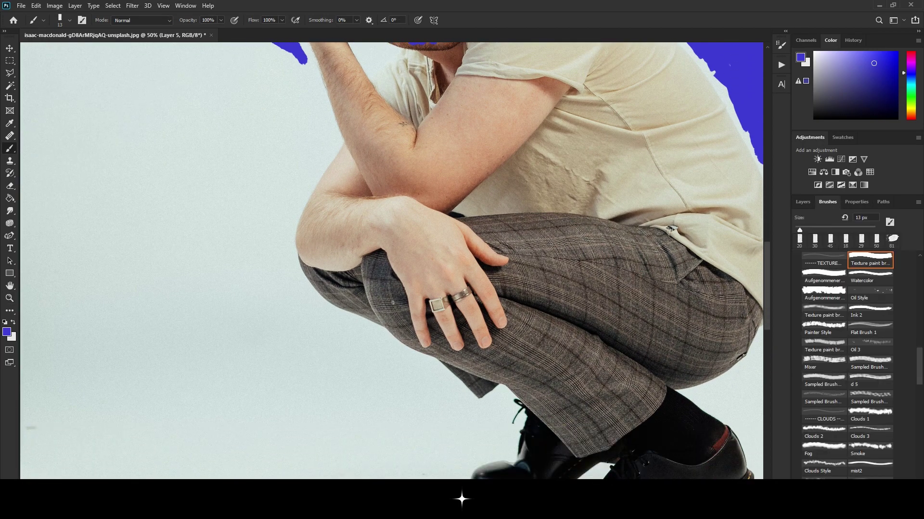
{"action": "scroll", "coordinate": [423, 252], "scroll_direction": "up", "scroll_amount": 2}
{"action": "scroll", "coordinate": [422, 252], "scroll_direction": "up", "scroll_amount": 2}
{"action": "scroll", "coordinate": [359, 186], "scroll_direction": "down", "scroll_amount": 2}
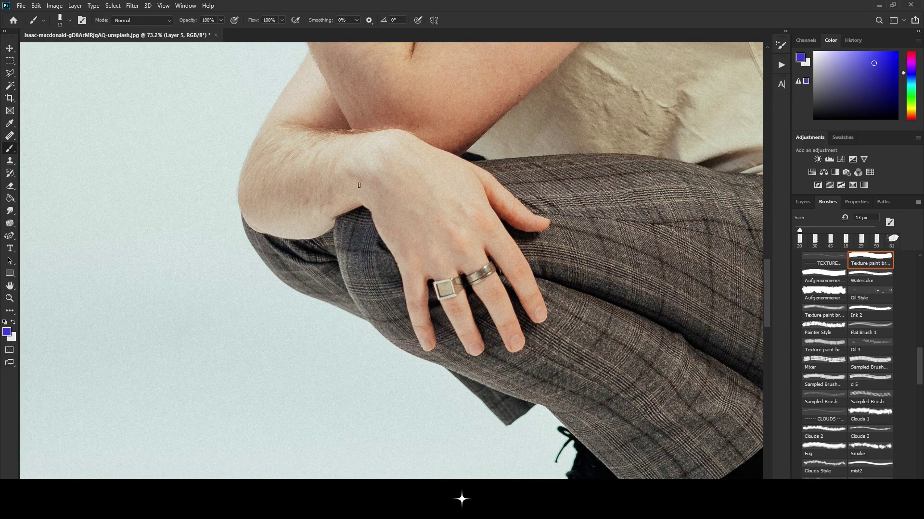
{"action": "scroll", "coordinate": [437, 268], "scroll_direction": "down", "scroll_amount": 2}
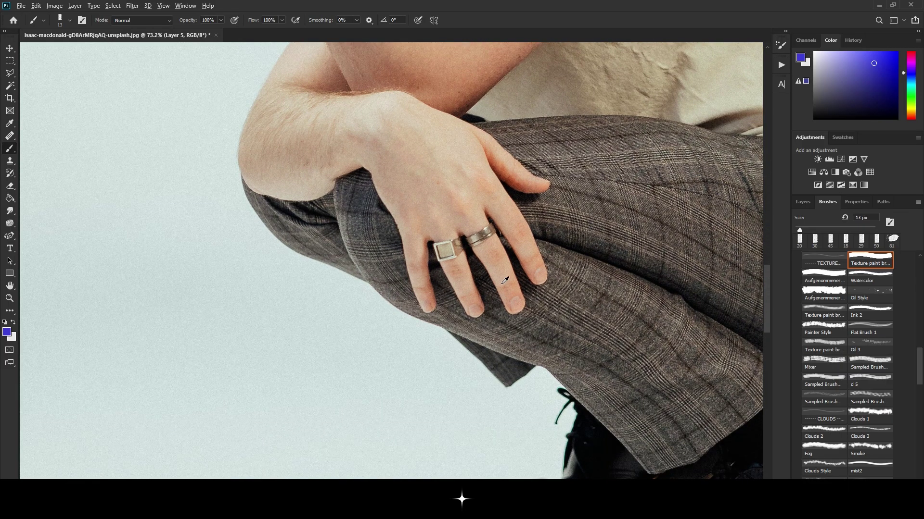
{"action": "scroll", "coordinate": [481, 270], "scroll_direction": "up", "scroll_amount": 1}
{"action": "scroll", "coordinate": [505, 274], "scroll_direction": "up", "scroll_amount": 2}
{"action": "key", "text": "["}
- Paint blue bone shapes down the fingers, including the ring and middle fingers
{"action": "left_click_drag", "start_coordinate": [542, 313], "coordinate": [523, 272]}
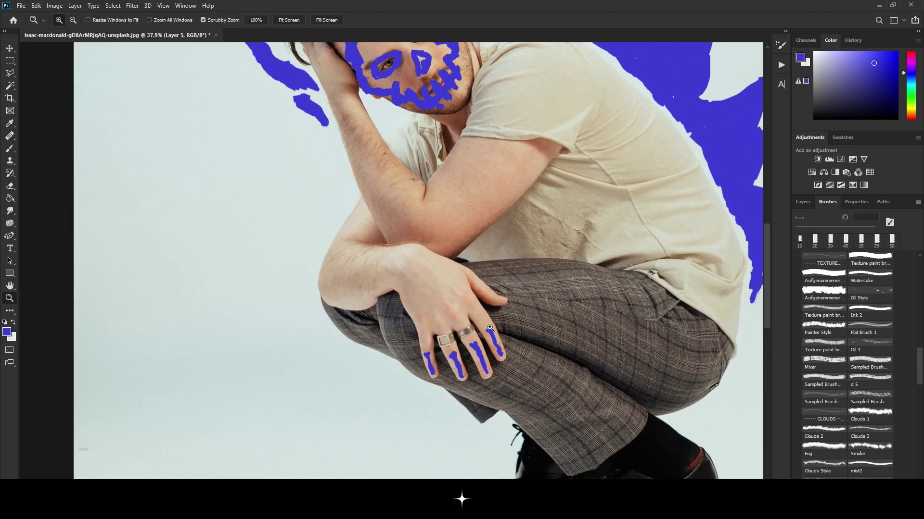
{"action": "left_click", "coordinate": [489, 328]}
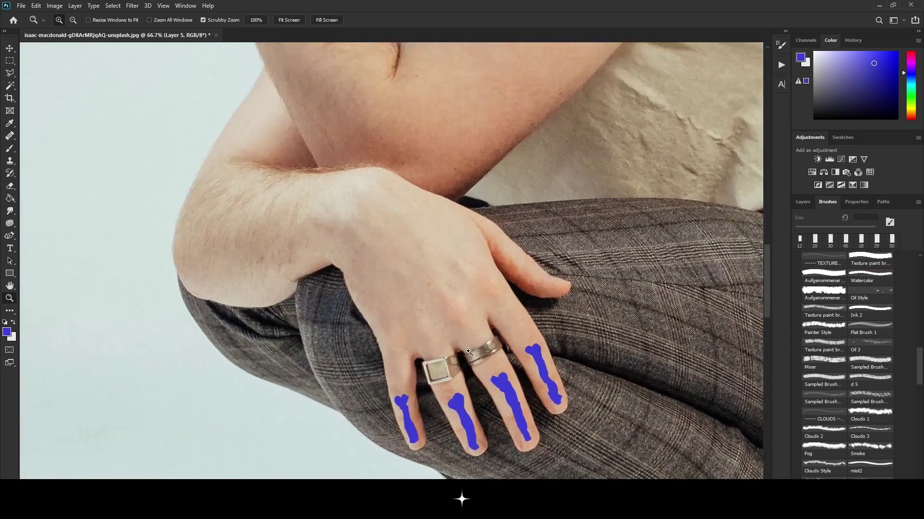
{"action": "key", "text": "b"}
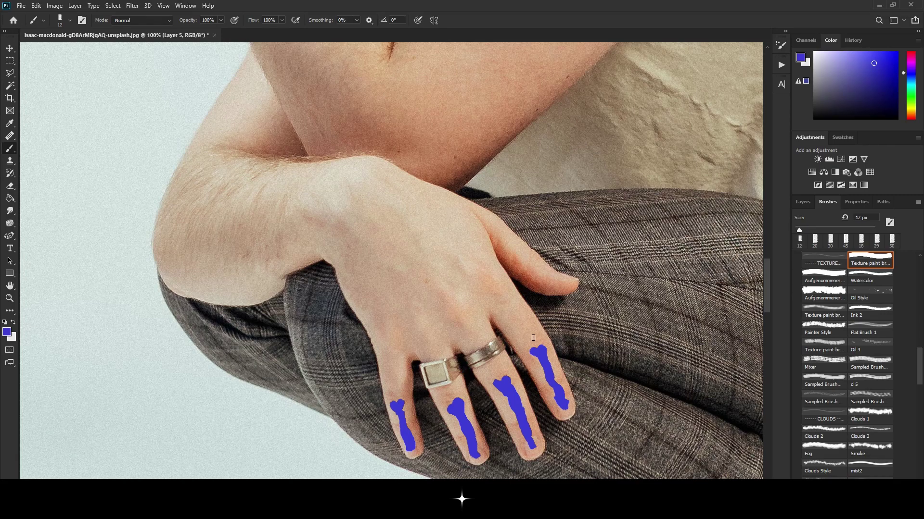
{"action": "left_click_drag", "start_coordinate": [533, 333], "coordinate": [508, 296]}
{"action": "left_click_drag", "start_coordinate": [530, 332], "coordinate": [493, 285]}
{"action": "left_click_drag", "start_coordinate": [481, 339], "coordinate": [461, 304]}
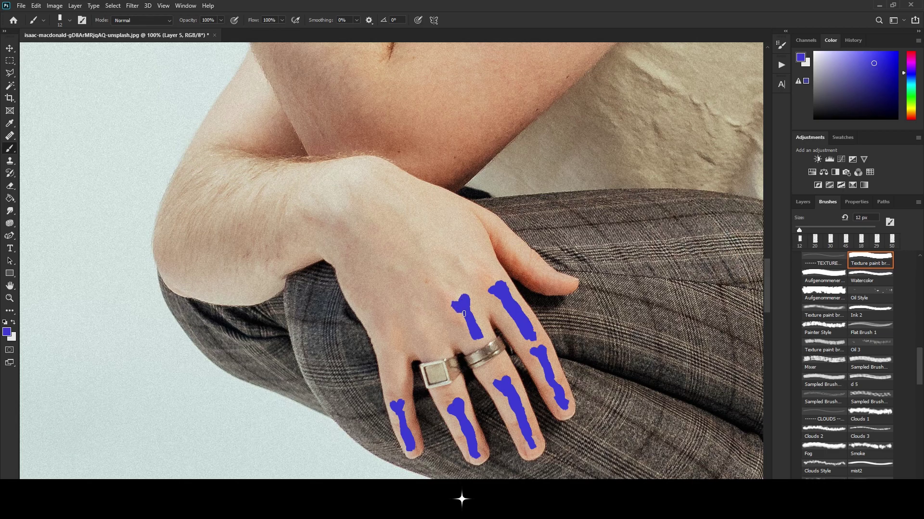
- Thicken the middle-finger bone, add knuckle and finger bones, and a long bone toward the wrist
{"action": "left_click_drag", "start_coordinate": [462, 313], "coordinate": [469, 330]}
{"action": "scroll", "coordinate": [452, 317], "scroll_direction": "down", "scroll_amount": 1}
{"action": "scroll", "coordinate": [441, 319], "scroll_direction": "down", "scroll_amount": 1}
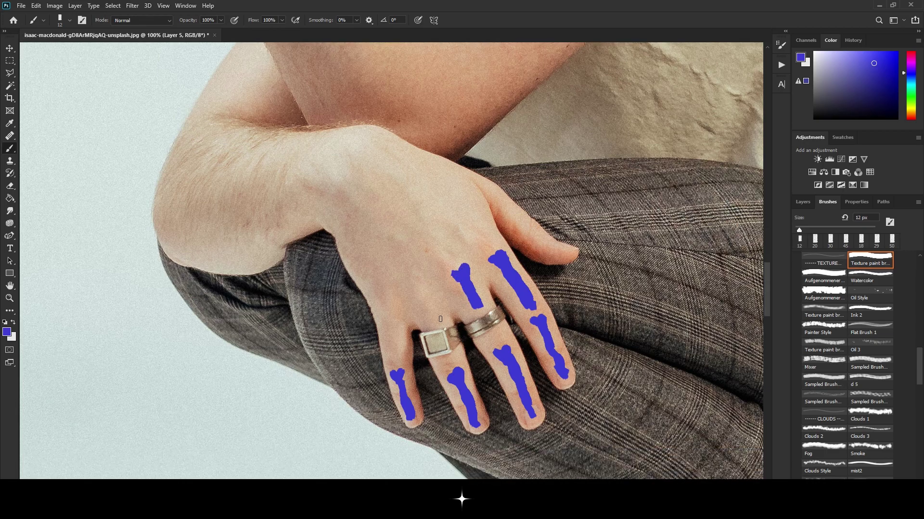
{"action": "mouse_move", "coordinate": [431, 315]}
{"action": "left_mouse_down"}
{"action": "mouse_move", "coordinate": [422, 285]}
{"action": "mouse_move", "coordinate": [414, 289]}
{"action": "mouse_move", "coordinate": [432, 319]}
{"action": "left_mouse_up"}
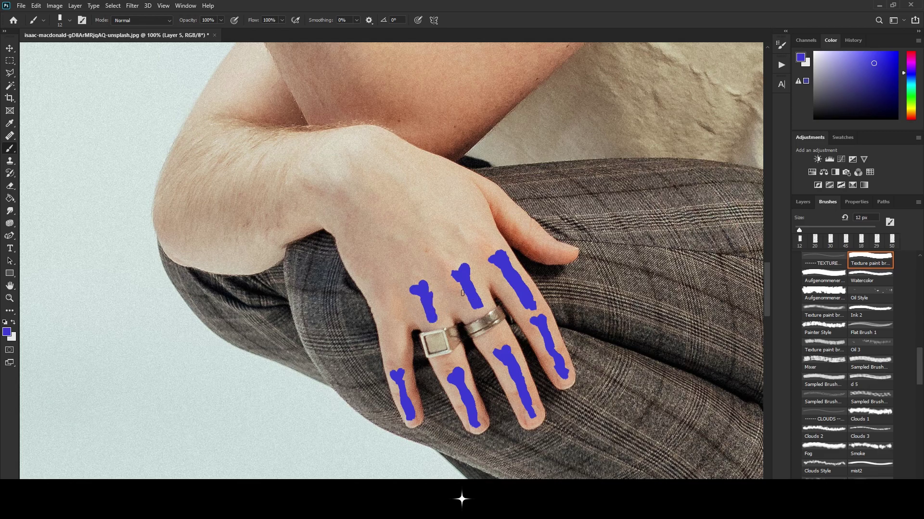
{"action": "scroll", "coordinate": [462, 293], "scroll_direction": "down", "scroll_amount": 2}
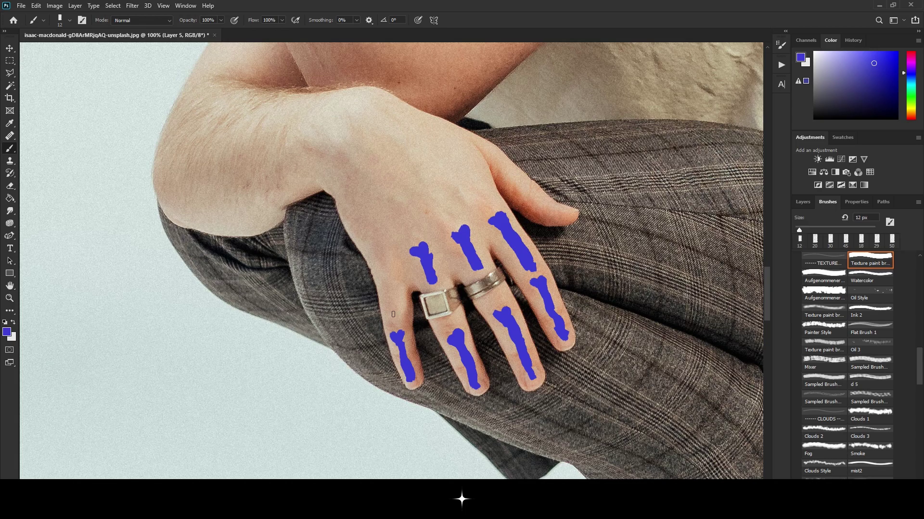
{"action": "mouse_move", "coordinate": [396, 322]}
{"action": "left_mouse_down"}
{"action": "mouse_move", "coordinate": [395, 276]}
{"action": "mouse_move", "coordinate": [382, 266]}
{"action": "mouse_move", "coordinate": [397, 260]}
{"action": "left_mouse_up"}
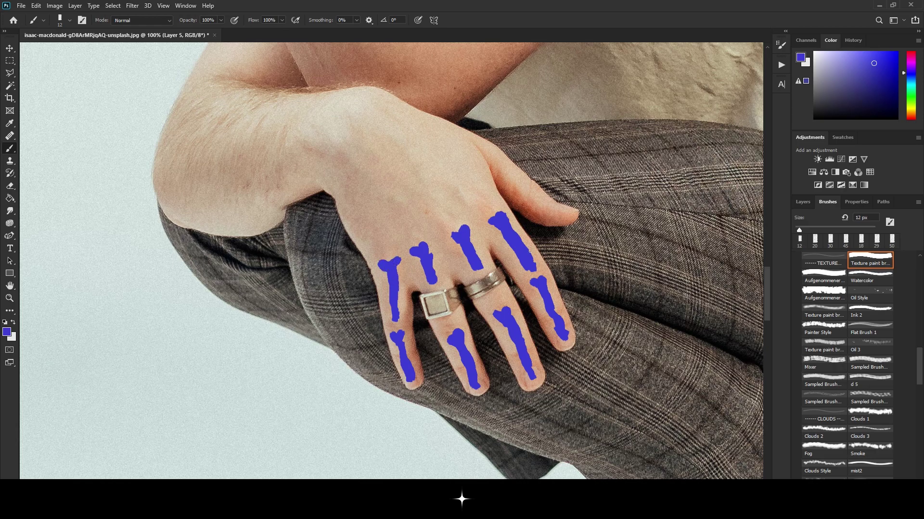
{"action": "scroll", "coordinate": [530, 250], "scroll_direction": "up", "scroll_amount": 2}
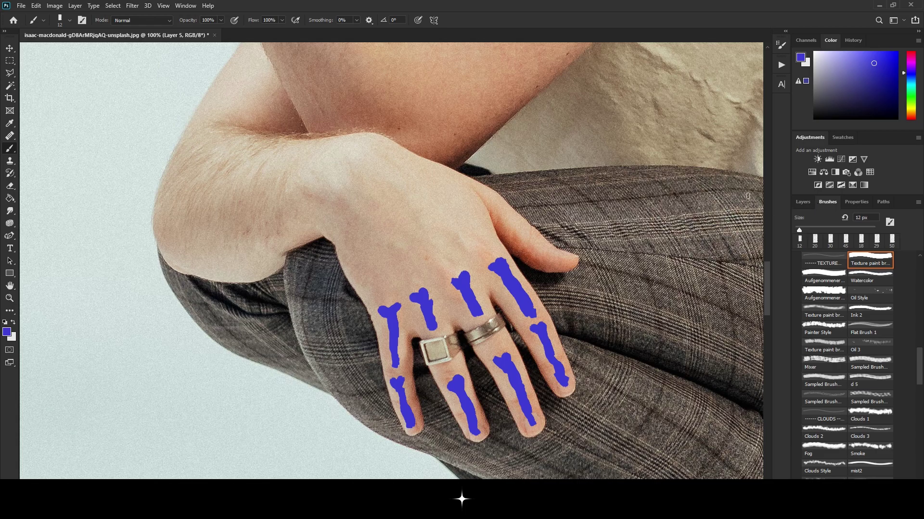
{"action": "scroll", "coordinate": [409, 218], "scroll_direction": "up", "scroll_amount": 2}
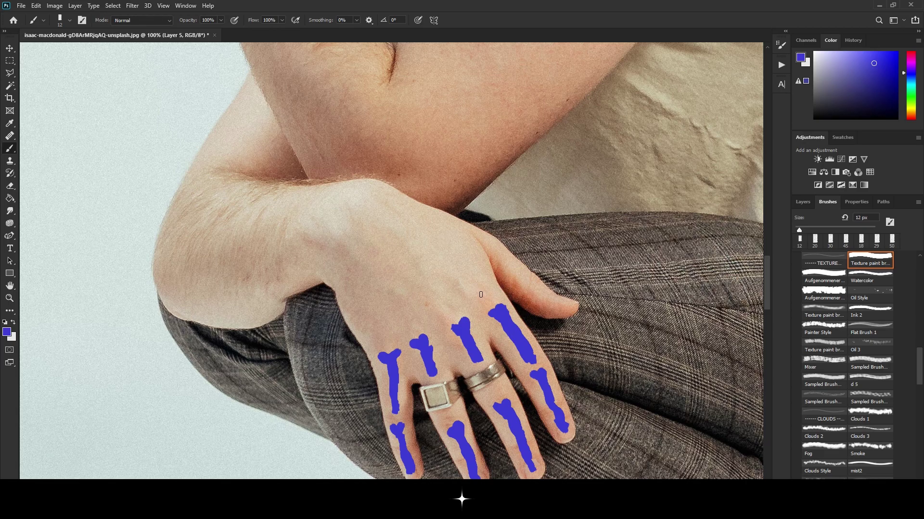
{"action": "left_click_drag", "start_coordinate": [481, 295], "coordinate": [358, 207]}
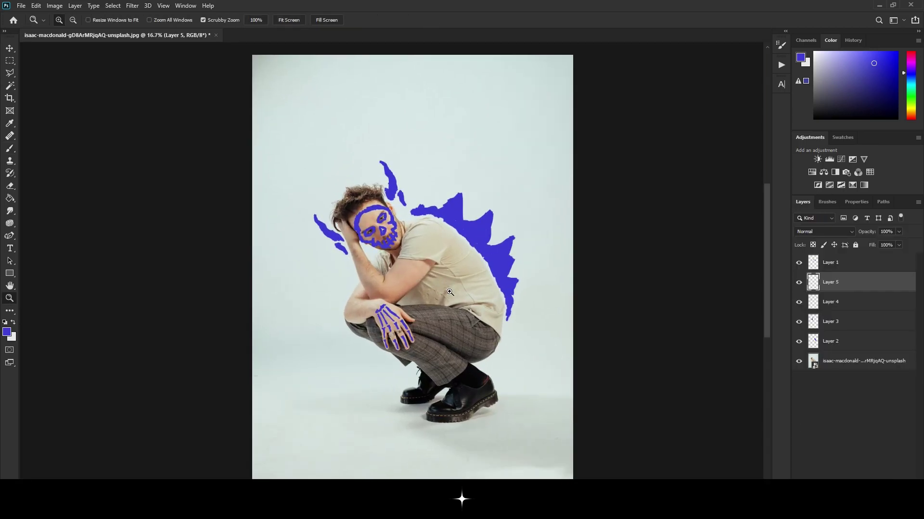
- Zoom around the figure to check the finished hand and forearm skeleton
{"action": "mouse_move", "coordinate": [362, 299]}
{"action": "left_mouse_down"}
{"action": "mouse_move", "coordinate": [434, 330]}
{"action": "mouse_move", "coordinate": [413, 324]}
{"action": "left_mouse_up"}
{"action": "key", "text": "b"}
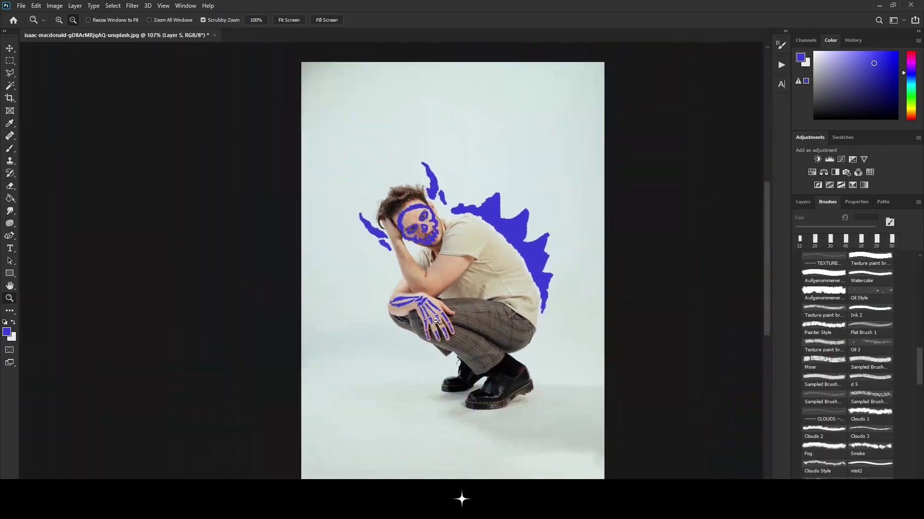
{"action": "left_click", "coordinate": [413, 252]}
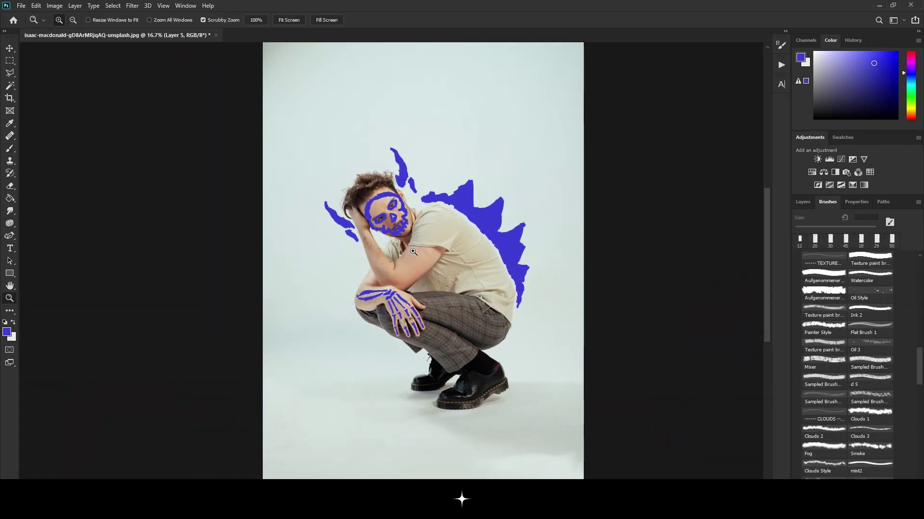
{"action": "left_click", "coordinate": [395, 312]}
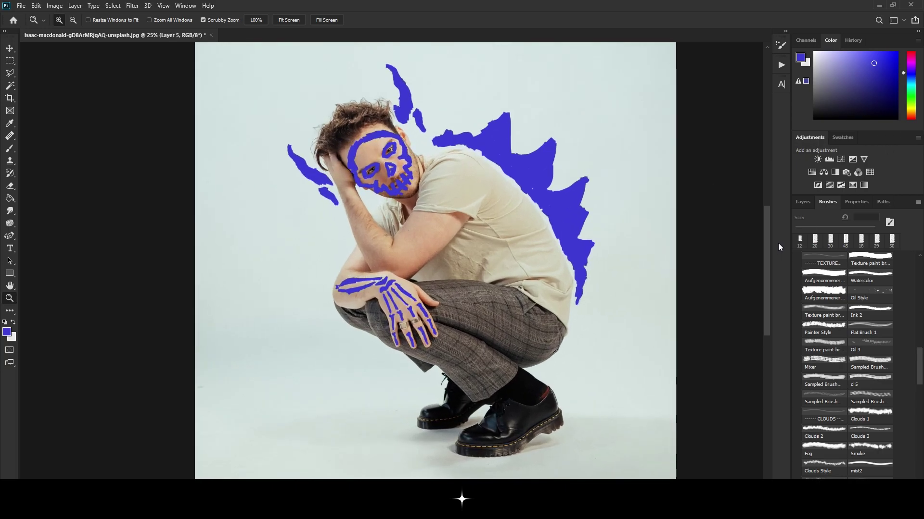
{"action": "left_click", "coordinate": [803, 202]}
{"action": "key", "text": "v"}
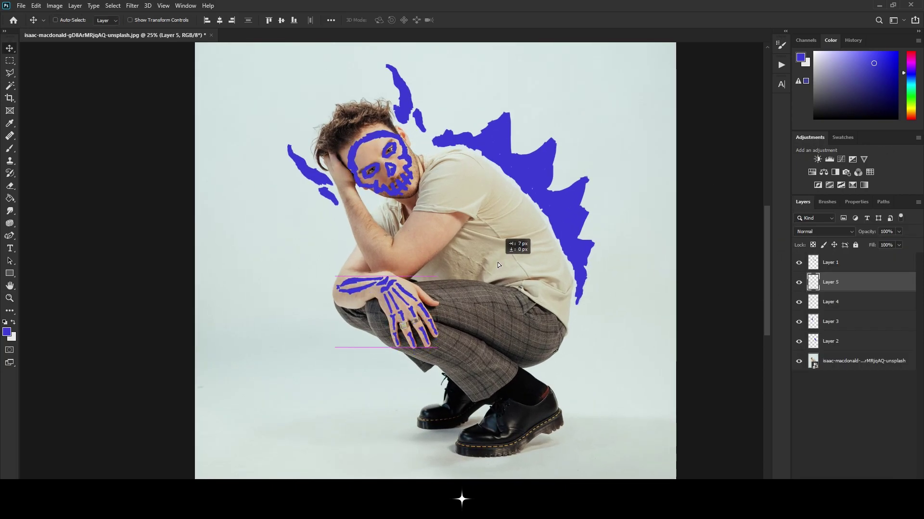
{"action": "key", "text": "z"}
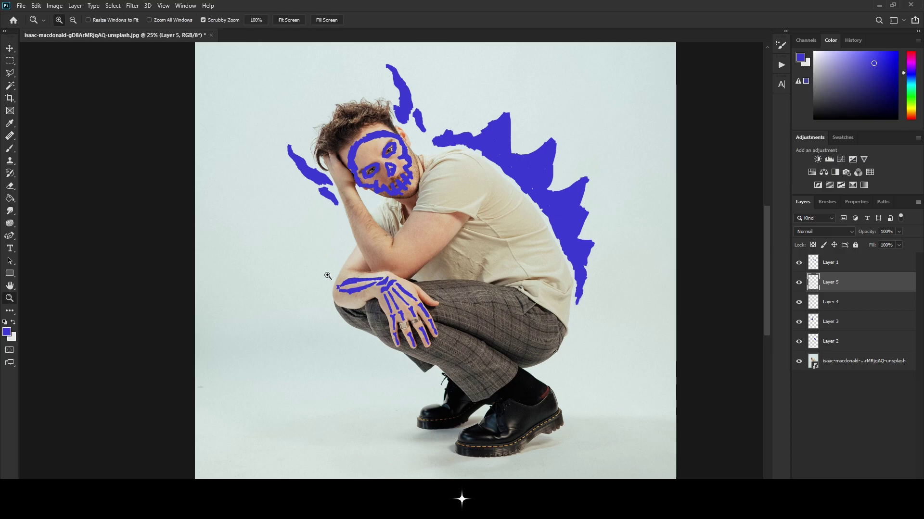
{"action": "left_click_drag", "start_coordinate": [339, 268], "coordinate": [458, 221]}
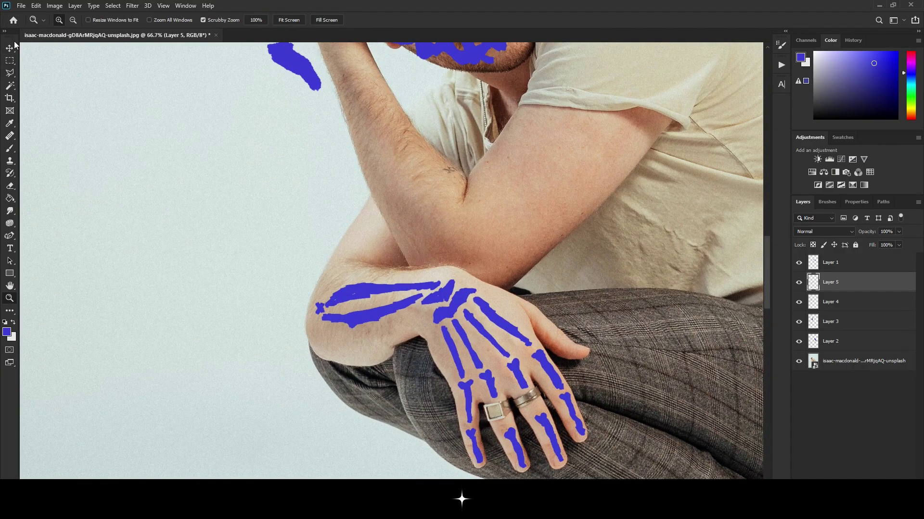
{"action": "left_click", "coordinate": [10, 73]}
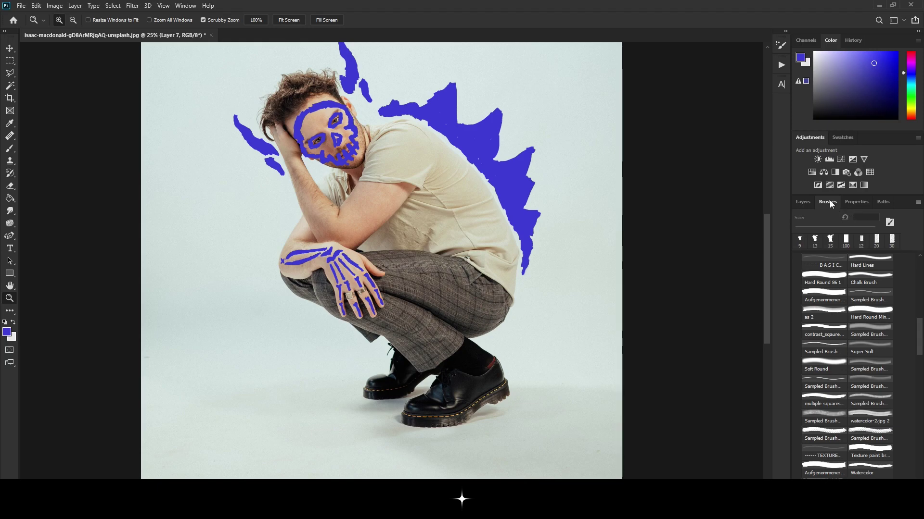
- Add a new layer for flames and paint the first blue flame strokes beside the shoes
{"action": "left_click", "coordinate": [802, 202]}
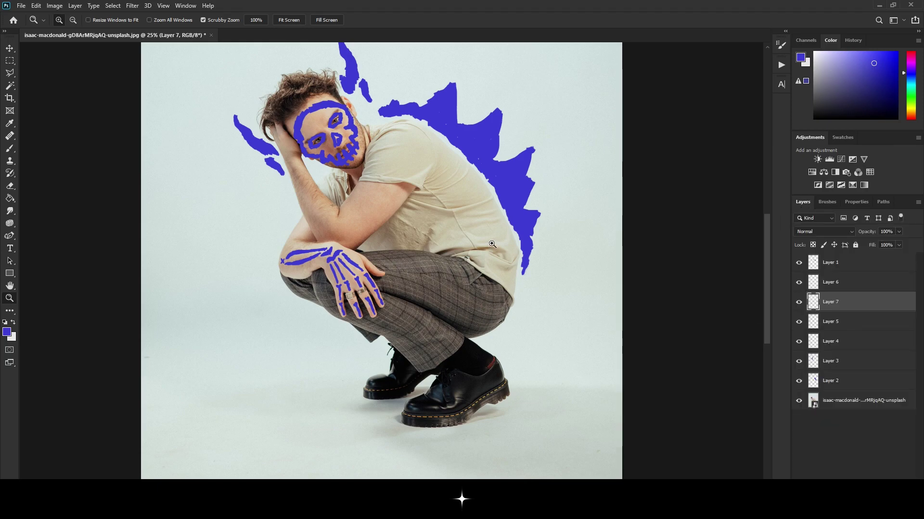
{"action": "scroll", "coordinate": [446, 240], "scroll_direction": "up", "scroll_amount": 1}
{"action": "scroll", "coordinate": [447, 240], "scroll_direction": "down", "scroll_amount": 2}
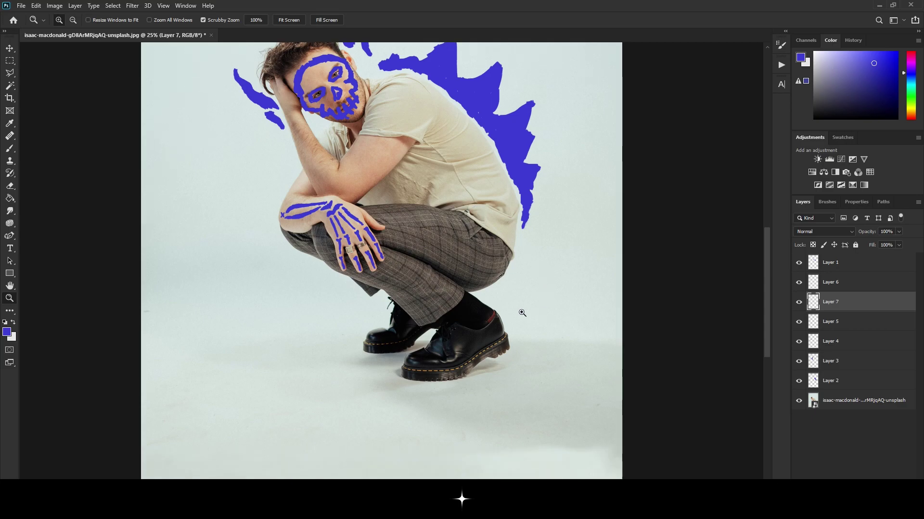
{"action": "key", "text": "ctrl+shift+alt+n"}
{"action": "key", "text": "b"}
{"action": "mouse_move", "coordinate": [342, 365]}
{"action": "left_mouse_down"}
{"action": "mouse_move", "coordinate": [324, 343]}
{"action": "mouse_move", "coordinate": [323, 363]}
{"action": "mouse_move", "coordinate": [297, 347]}
{"action": "mouse_move", "coordinate": [304, 365]}
{"action": "mouse_move", "coordinate": [276, 373]}
{"action": "mouse_move", "coordinate": [287, 354]}
{"action": "mouse_move", "coordinate": [279, 365]}
{"action": "mouse_move", "coordinate": [291, 384]}
{"action": "mouse_move", "coordinate": [264, 384]}
{"action": "mouse_move", "coordinate": [327, 388]}
{"action": "mouse_move", "coordinate": [347, 404]}
{"action": "mouse_move", "coordinate": [358, 396]}
{"action": "mouse_move", "coordinate": [342, 384]}
{"action": "left_mouse_up"}
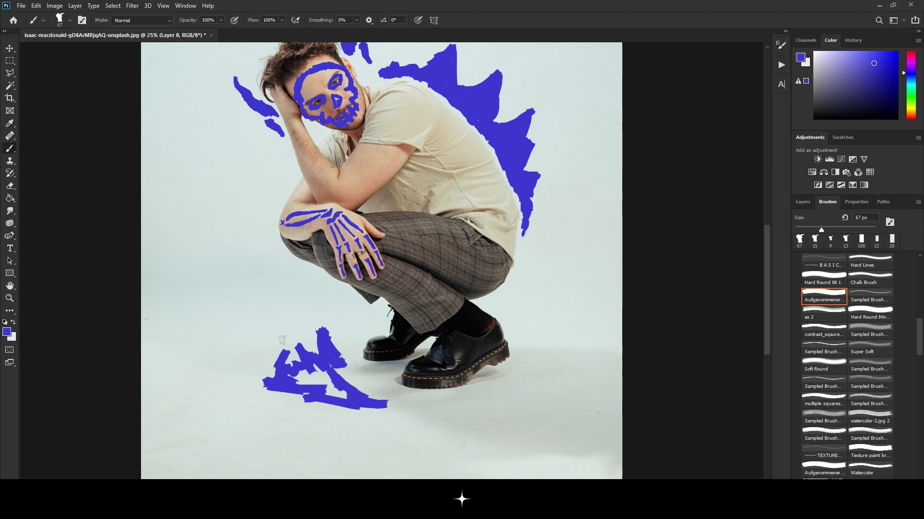
{"action": "mouse_move", "coordinate": [339, 333]}
{"action": "left_mouse_down"}
{"action": "mouse_move", "coordinate": [366, 321]}
{"action": "mouse_move", "coordinate": [363, 337]}
{"action": "mouse_move", "coordinate": [382, 317]}
{"action": "mouse_move", "coordinate": [343, 336]}
{"action": "left_mouse_up"}
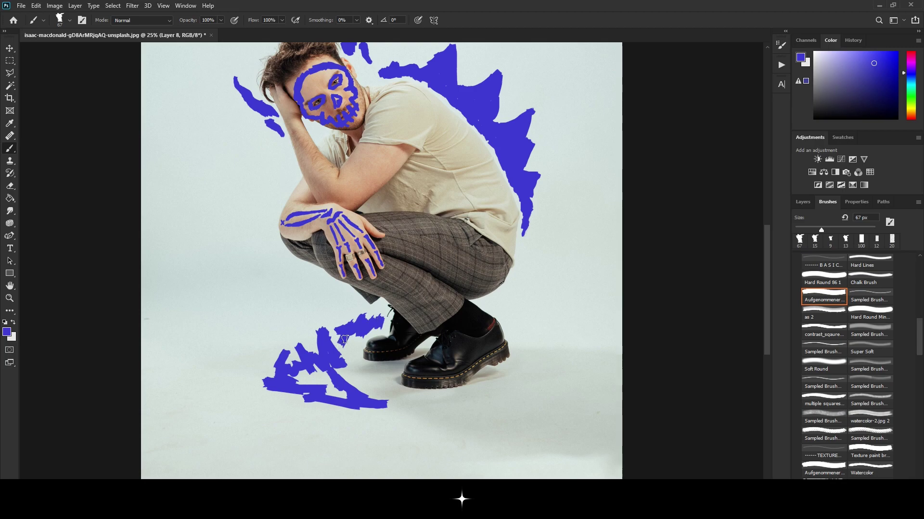
{"action": "key", "text": "ctrl+z"}
{"action": "key", "text": "ctrl+z"}
{"action": "key", "text": "ctrl+z"}
{"action": "key", "text": "ctrl+z"}
{"action": "key", "text": "ctrl+z"}
{"action": "key", "text": "ctrl+z"}
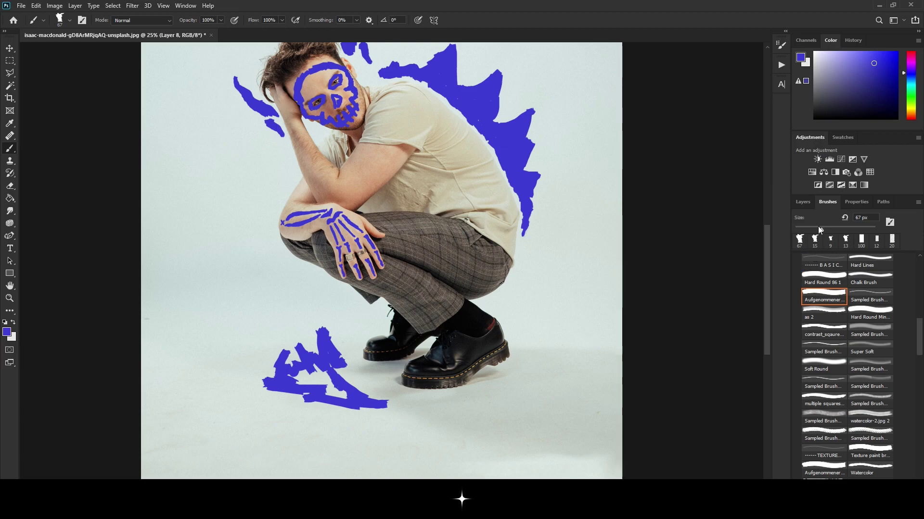
- With a 55 px brush, extend the lower-left flame across the floor toward the shoes
{"action": "left_click_drag", "start_coordinate": [821, 231], "coordinate": [812, 231]}
{"action": "left_click_drag", "start_coordinate": [352, 344], "coordinate": [387, 323]}
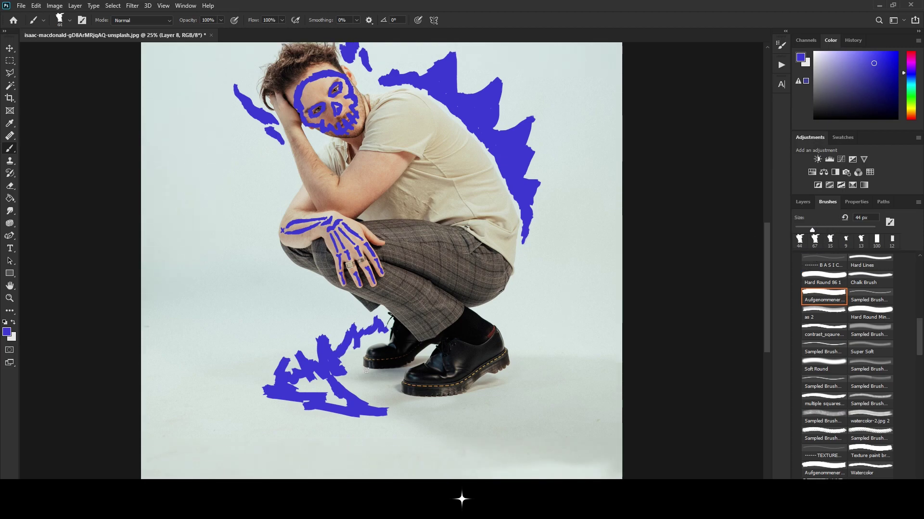
{"action": "left_click_drag", "start_coordinate": [349, 373], "coordinate": [351, 367]}
{"action": "mouse_move", "coordinate": [375, 400]}
{"action": "left_mouse_down"}
{"action": "mouse_move", "coordinate": [402, 414]}
{"action": "mouse_move", "coordinate": [386, 424]}
{"action": "left_mouse_up"}
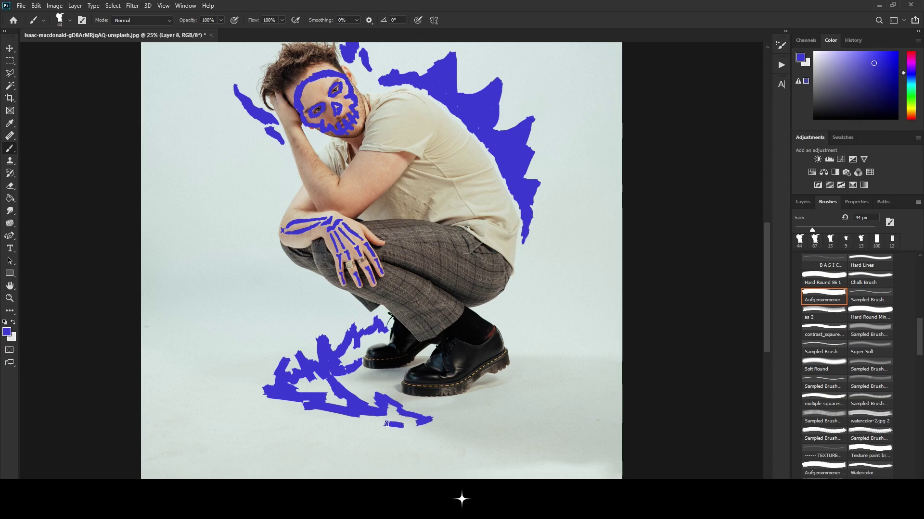
{"action": "key", "text": "z"}
{"action": "left_click", "coordinate": [366, 276], "text": "alt"}
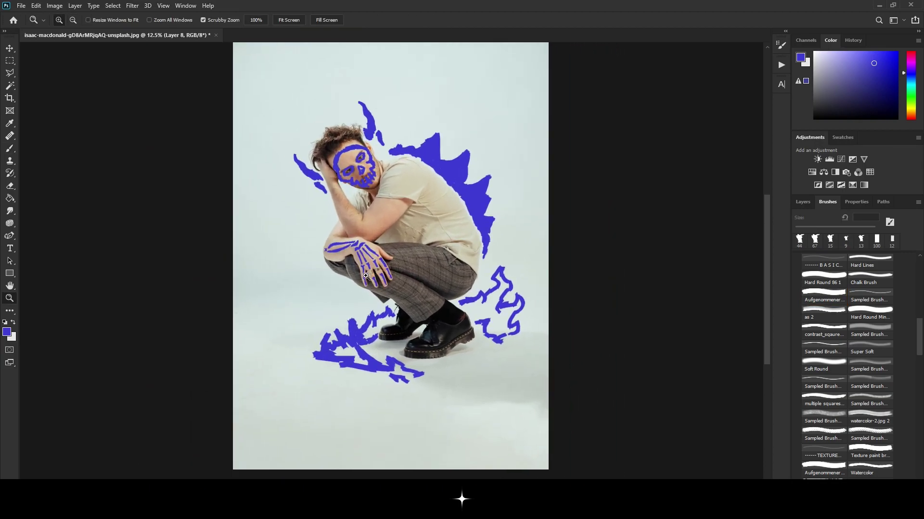
{"action": "left_click_drag", "start_coordinate": [366, 276], "coordinate": [335, 326]}
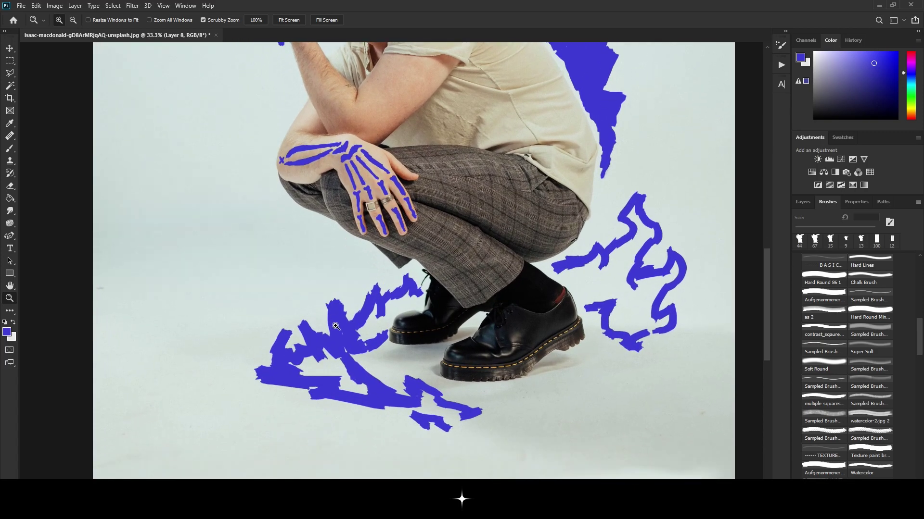
{"action": "left_click", "coordinate": [328, 330]}
- Erase gaps into the flame strokes with a 32 px eraser
{"action": "key", "text": "e"}
{"action": "scroll", "coordinate": [362, 284], "scroll_direction": "down", "scroll_amount": 2}
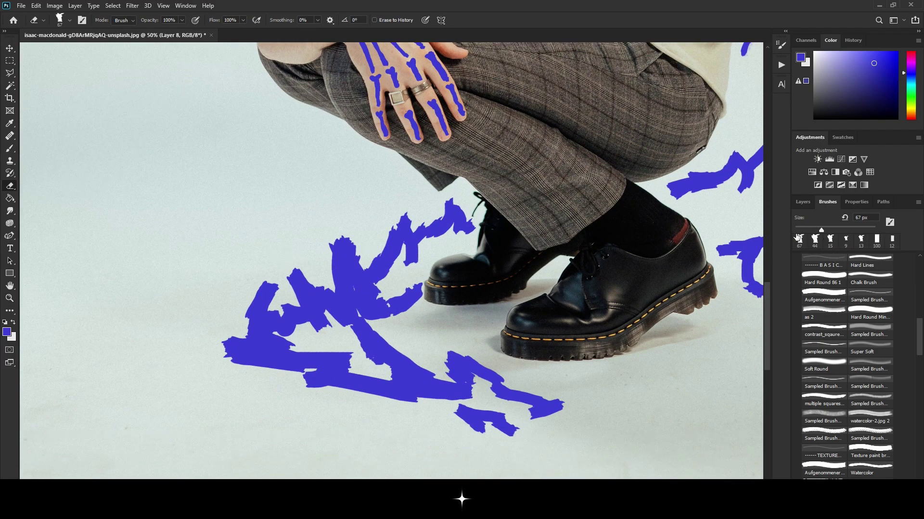
{"action": "left_click", "coordinate": [815, 239]}
{"action": "left_click_drag", "start_coordinate": [811, 230], "coordinate": [807, 230]}
{"action": "mouse_move", "coordinate": [364, 266]}
{"action": "left_mouse_down"}
{"action": "mouse_move", "coordinate": [351, 246]}
{"action": "mouse_move", "coordinate": [339, 289]}
{"action": "left_mouse_up"}
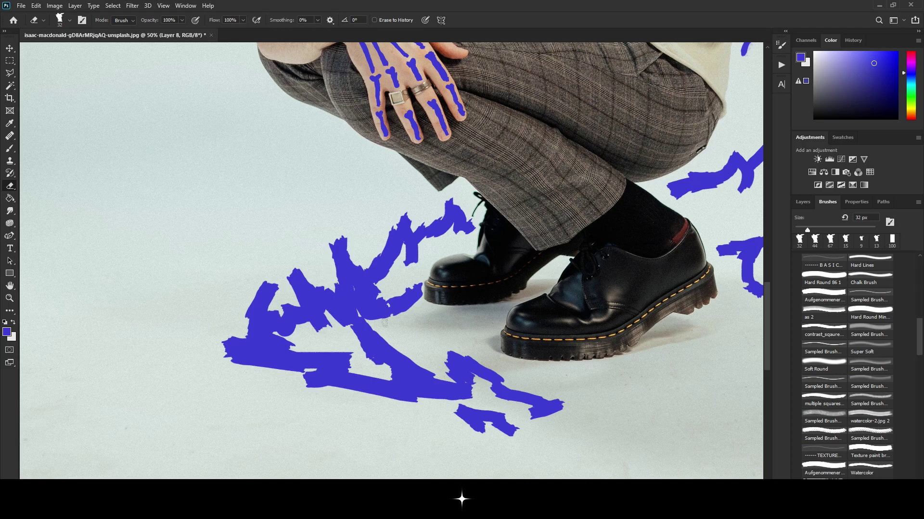
{"action": "left_click_drag", "start_coordinate": [375, 318], "coordinate": [412, 334]}
- With a 29 px eraser, separate the left prong, patch one gap, and cut more gaps
{"action": "left_click_drag", "start_coordinate": [807, 230], "coordinate": [806, 230]}
{"action": "left_click_drag", "start_coordinate": [360, 319], "coordinate": [361, 324]}
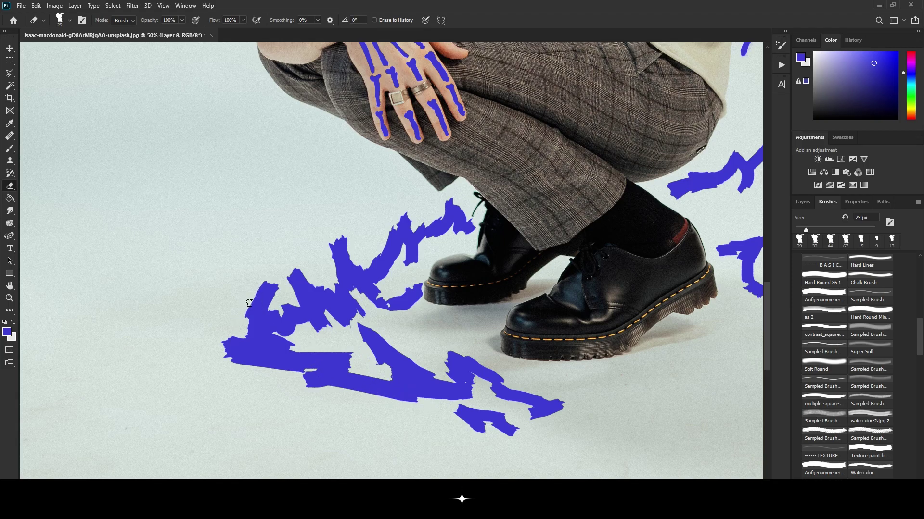
{"action": "left_click_drag", "start_coordinate": [279, 287], "coordinate": [286, 297]}
{"action": "mouse_move", "coordinate": [301, 270]}
{"action": "left_mouse_down"}
{"action": "mouse_move", "coordinate": [334, 286]}
{"action": "mouse_move", "coordinate": [336, 327]}
{"action": "mouse_move", "coordinate": [342, 306]}
{"action": "mouse_move", "coordinate": [367, 317]}
{"action": "left_mouse_up"}
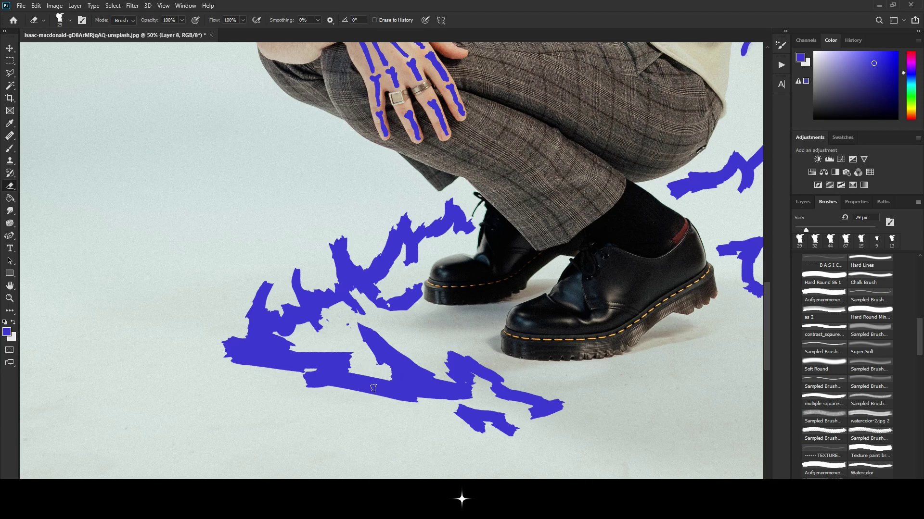
{"action": "key", "text": "b"}
{"action": "left_click_drag", "start_coordinate": [373, 350], "coordinate": [378, 374]}
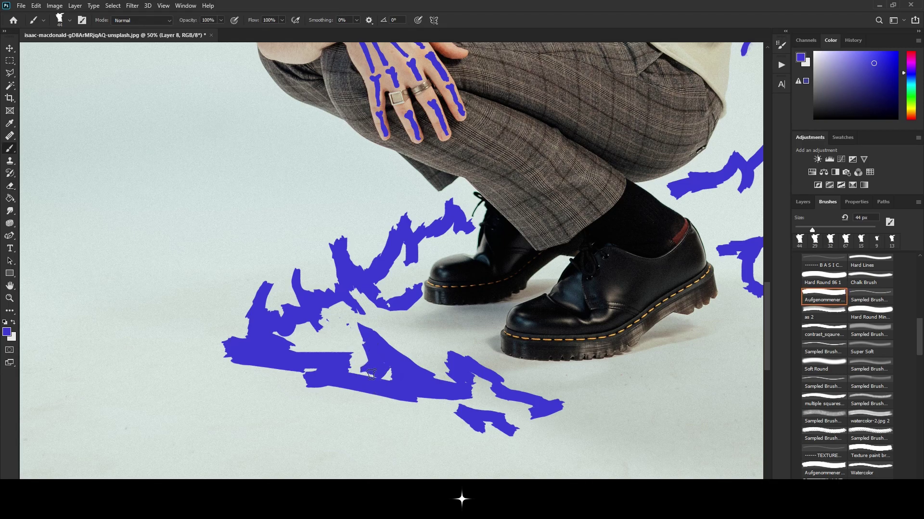
{"action": "key", "text": "e"}
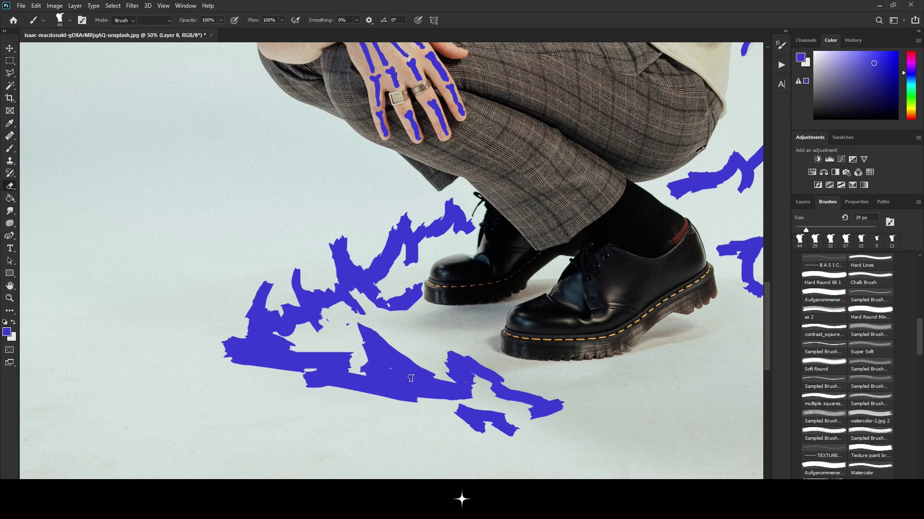
{"action": "mouse_move", "coordinate": [411, 390]}
{"action": "left_mouse_down"}
{"action": "mouse_move", "coordinate": [399, 385]}
{"action": "mouse_move", "coordinate": [396, 399]}
{"action": "mouse_move", "coordinate": [322, 390]}
{"action": "left_mouse_up"}
- Zoom out and paint a solid blue fill inside the right-side flame with the 44 px brush
{"action": "key", "text": "z"}
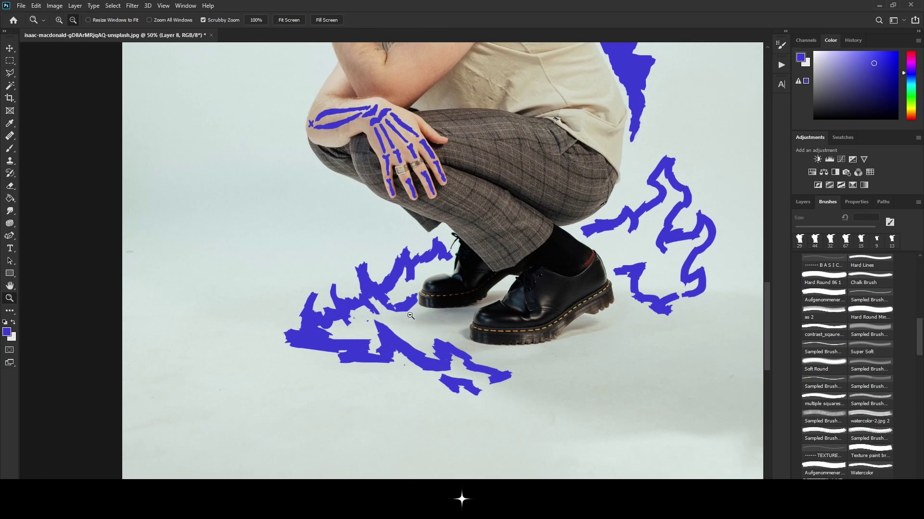
{"action": "mouse_move", "coordinate": [429, 404]}
{"action": "left_mouse_down"}
{"action": "mouse_move", "coordinate": [415, 260]}
{"action": "mouse_move", "coordinate": [423, 269]}
{"action": "left_mouse_up"}
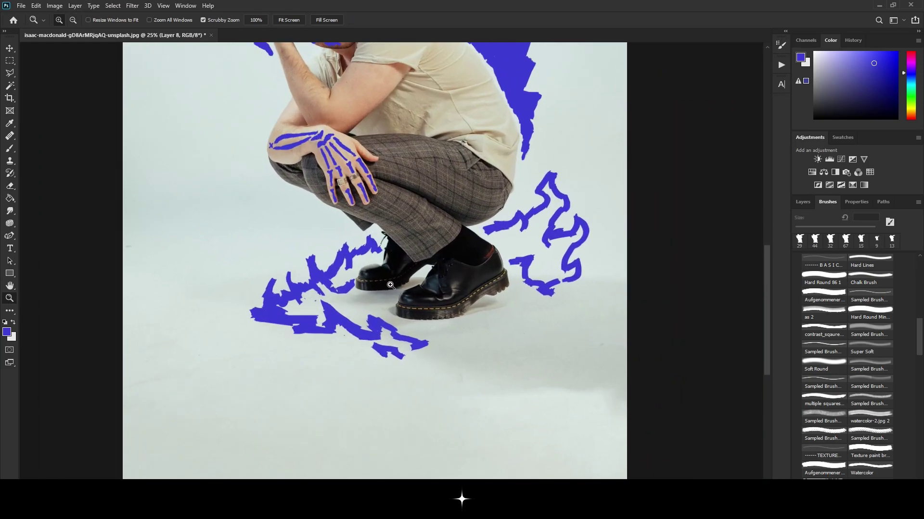
{"action": "key", "text": "b"}
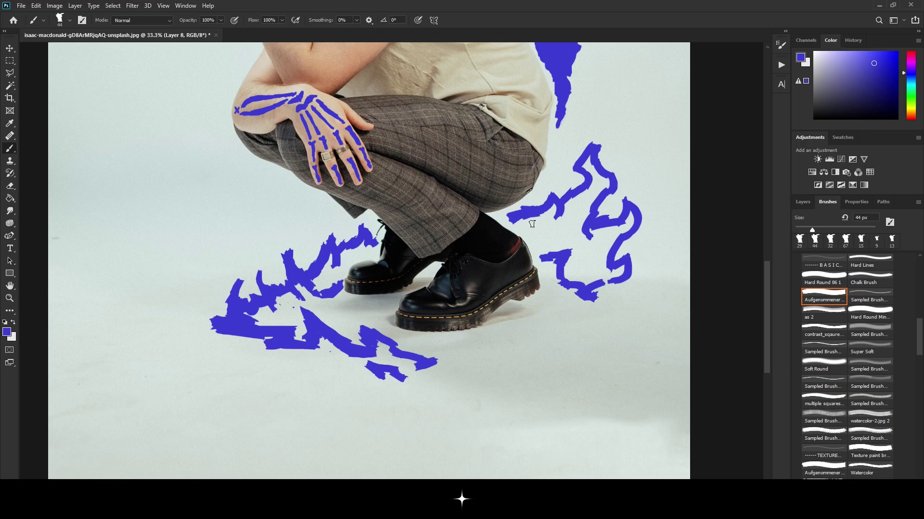
{"action": "mouse_move", "coordinate": [532, 224]}
{"action": "left_mouse_down"}
{"action": "mouse_move", "coordinate": [589, 277]}
{"action": "mouse_move", "coordinate": [543, 247]}
{"action": "left_mouse_up"}
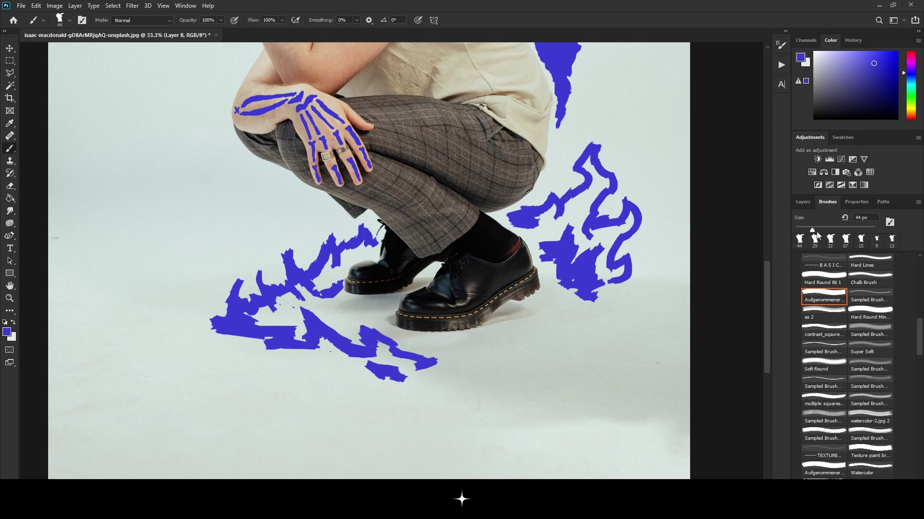
- At 33 px brush size, paint thin curling flame licks beside the right flame, redoing one stray lick
{"action": "left_click_drag", "start_coordinate": [812, 230], "coordinate": [808, 230]}
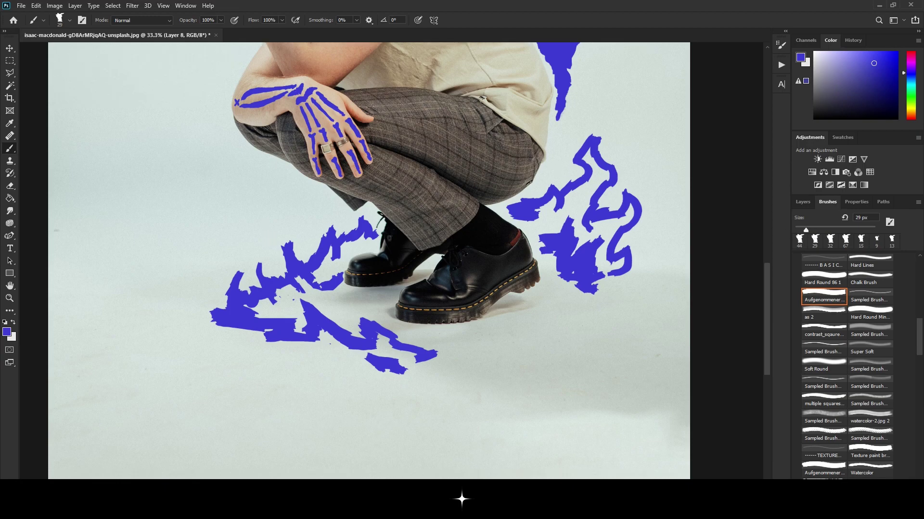
{"action": "scroll", "coordinate": [481, 202], "scroll_direction": "up", "scroll_amount": 4}
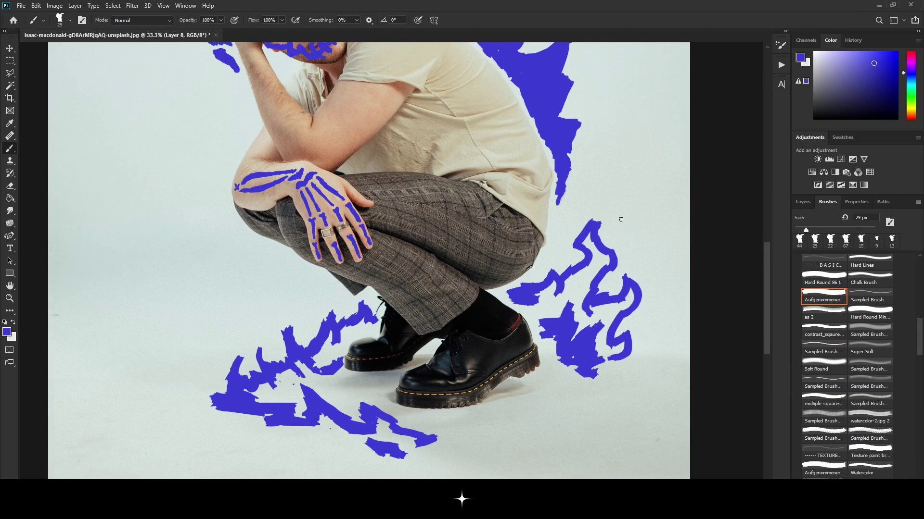
{"action": "left_click_drag", "start_coordinate": [619, 213], "coordinate": [622, 229]}
{"action": "key", "text": "ctrl+z"}
{"action": "key", "text": "ctrl+z"}
{"action": "left_click_drag", "start_coordinate": [621, 220], "coordinate": [623, 228]}
{"action": "scroll", "coordinate": [570, 275], "scroll_direction": "down", "scroll_amount": 2}
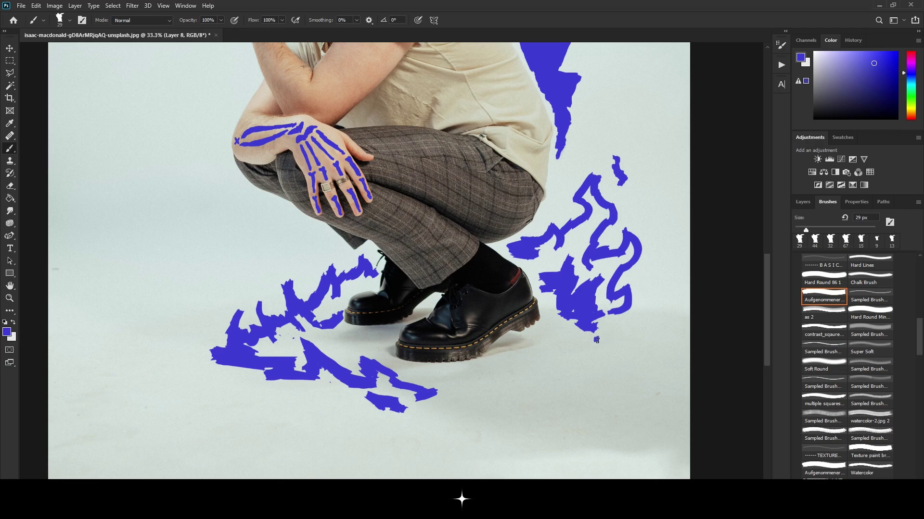
{"action": "left_click_drag", "start_coordinate": [597, 340], "coordinate": [611, 334]}
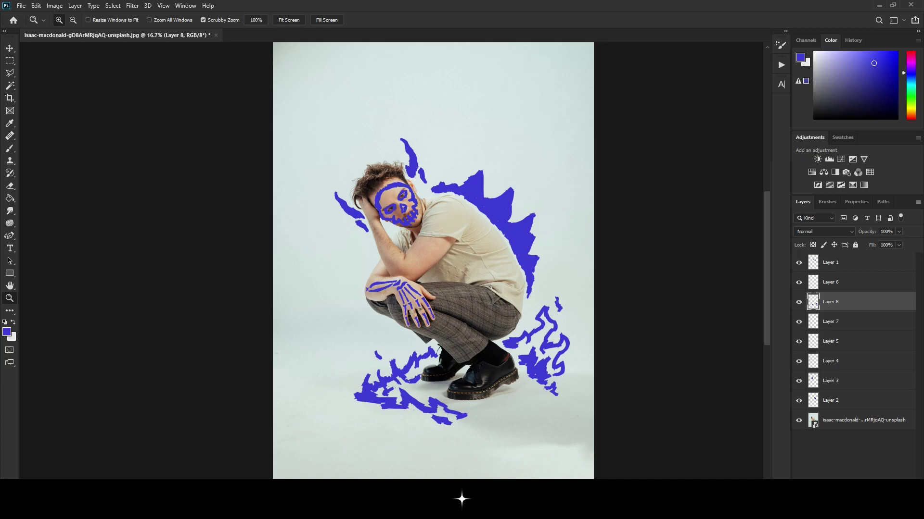
- On a new Layer 9, paint thin blue rib lines across the shirt with a 14 px brush
{"action": "key", "text": "ctrl+shift+alt+n"}
{"action": "left_click", "coordinate": [416, 248]}
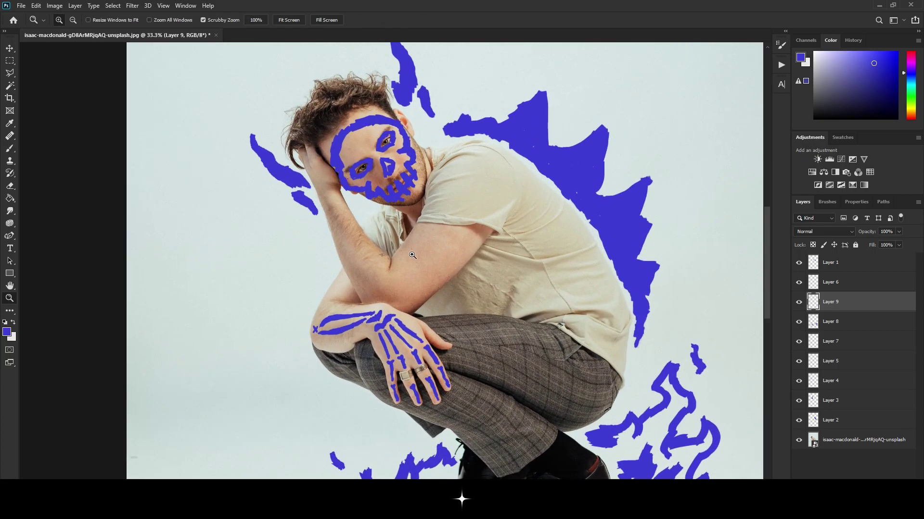
{"action": "key", "text": "b"}
{"action": "left_click", "coordinate": [826, 204]}
{"action": "left_click_drag", "start_coordinate": [817, 230], "coordinate": [803, 230]}
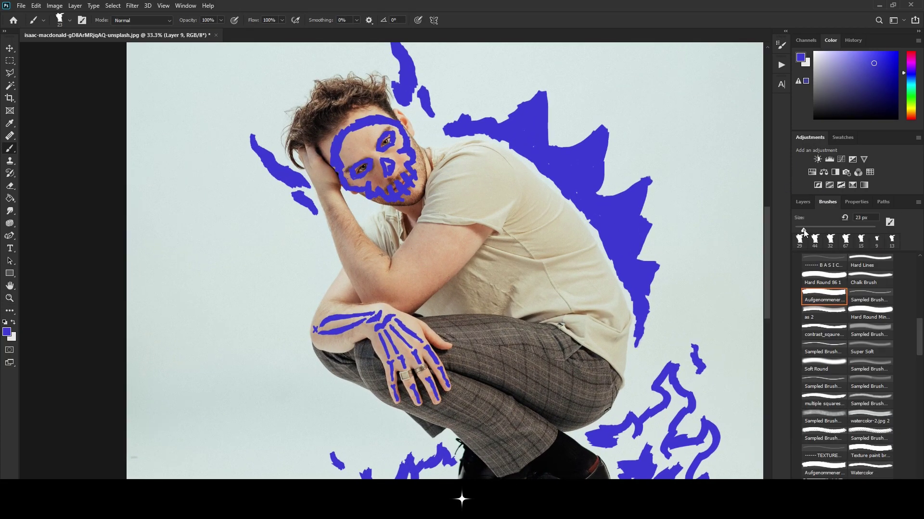
{"action": "scroll", "coordinate": [424, 233], "scroll_direction": "up", "scroll_amount": 1}
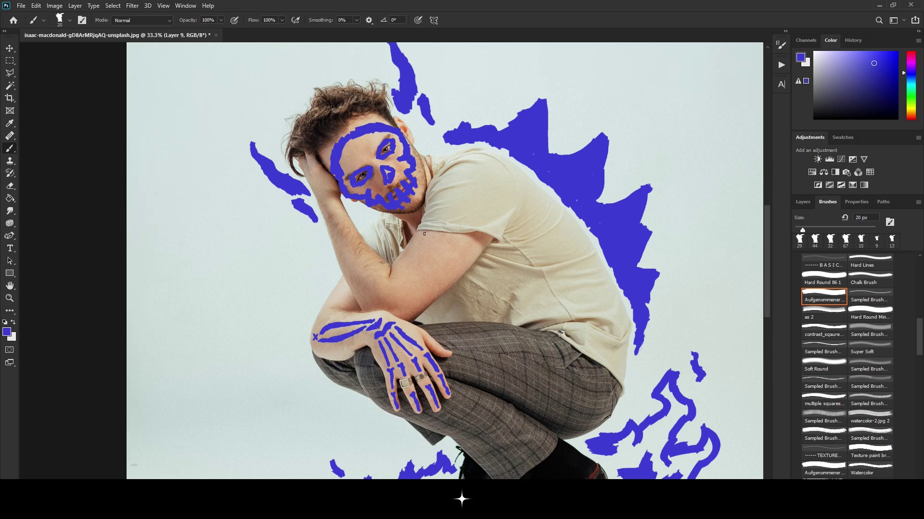
{"action": "left_click_drag", "start_coordinate": [801, 233], "coordinate": [800, 234]}
{"action": "left_click_drag", "start_coordinate": [418, 230], "coordinate": [422, 229]}
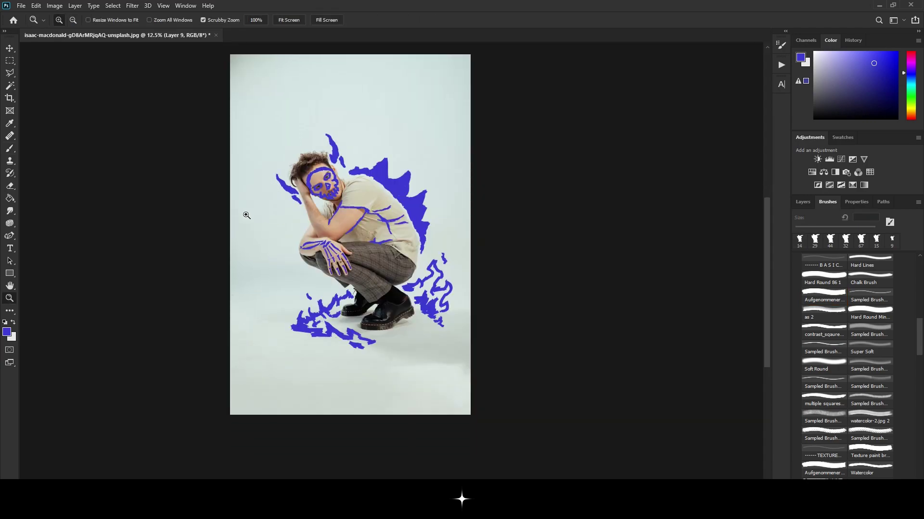
- Zoom in on the ribs and add an empty Layer 10 above Layer 9
{"action": "left_click", "coordinate": [243, 212]}
{"action": "left_click", "coordinate": [413, 221]}
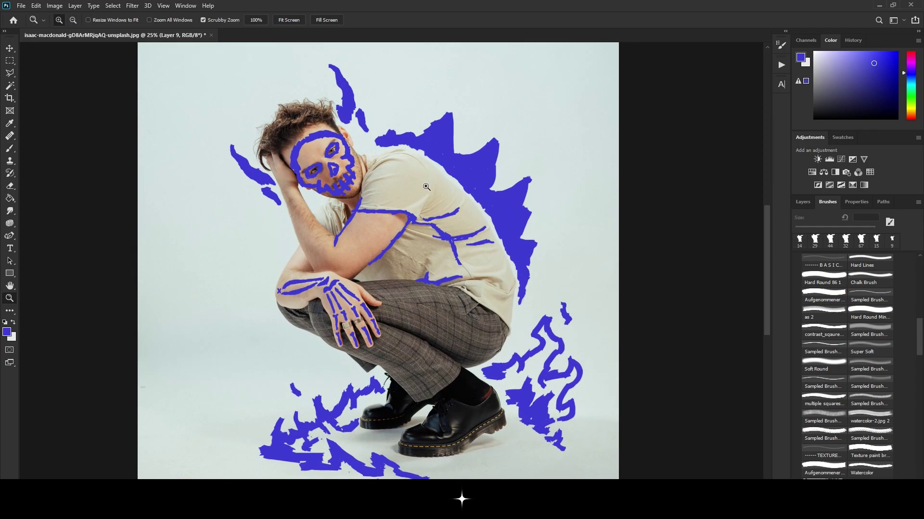
{"action": "left_click", "coordinate": [427, 183]}
{"action": "key", "text": "v"}
{"action": "key", "text": "b"}
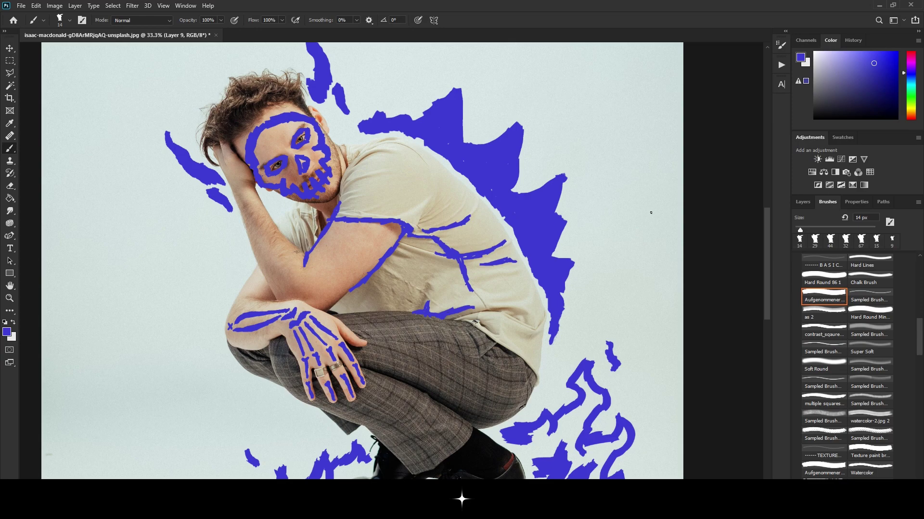
{"action": "key", "text": "z"}
{"action": "left_click", "coordinate": [403, 195]}
{"action": "left_click", "coordinate": [803, 202]}
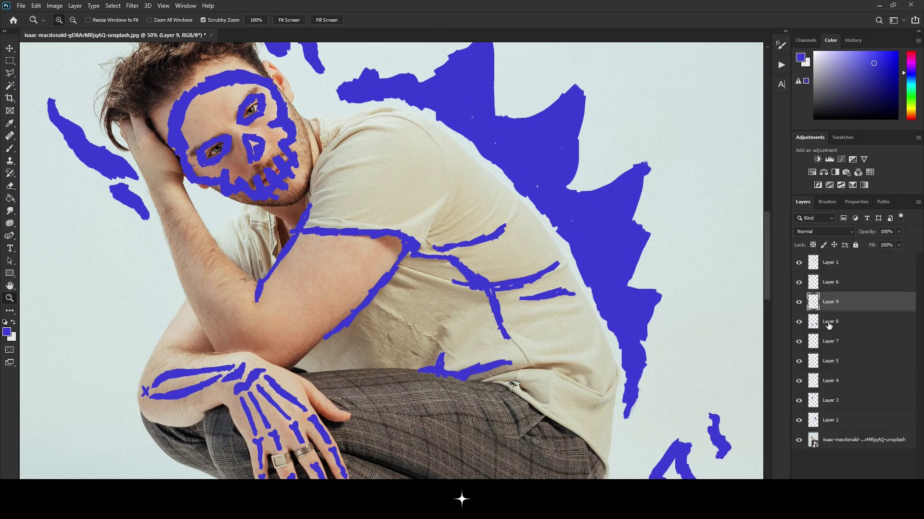
{"action": "key", "text": "ctrl+shift+alt+n"}
- Paint a thin blue line on Layer 10 up the shirt's back edge toward the shoulder
{"action": "key", "text": "v"}
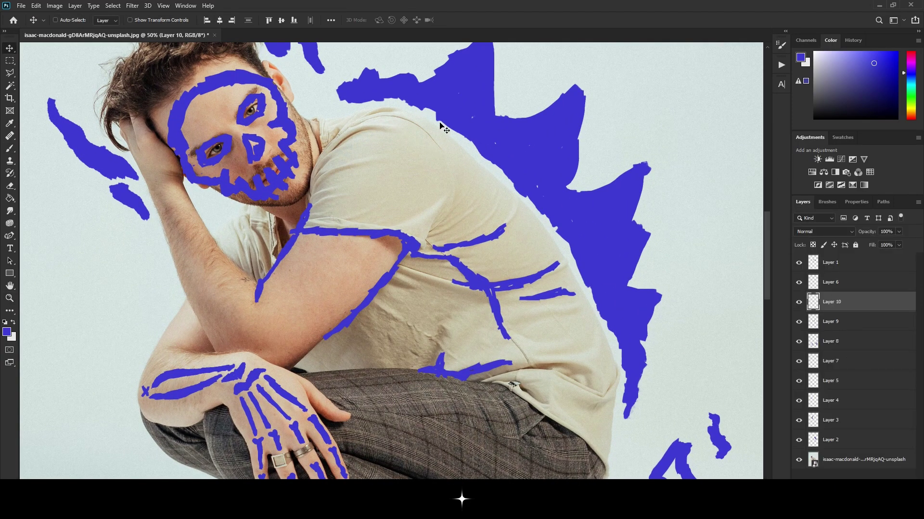
{"action": "key", "text": "b"}
{"action": "scroll", "coordinate": [609, 451], "scroll_direction": "down", "scroll_amount": 1}
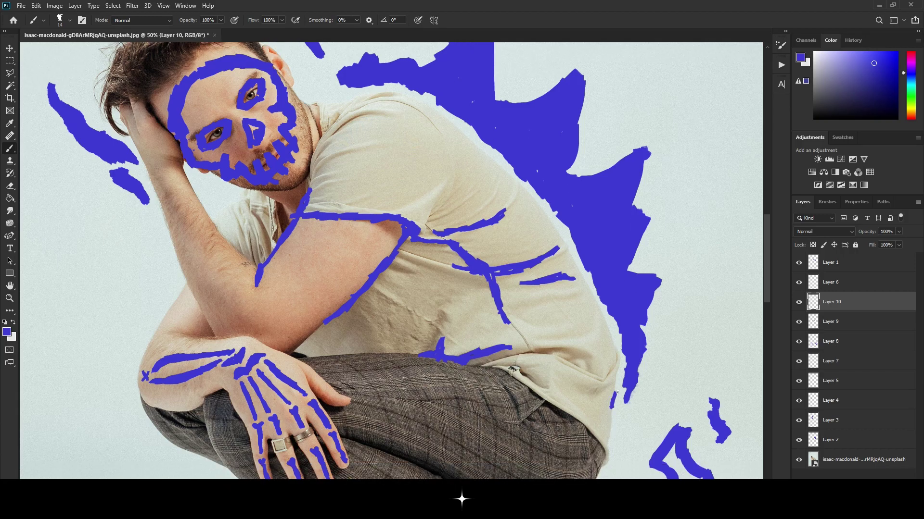
{"action": "left_click_drag", "start_coordinate": [615, 383], "coordinate": [615, 372]}
{"action": "left_click_drag", "start_coordinate": [612, 344], "coordinate": [609, 333]}
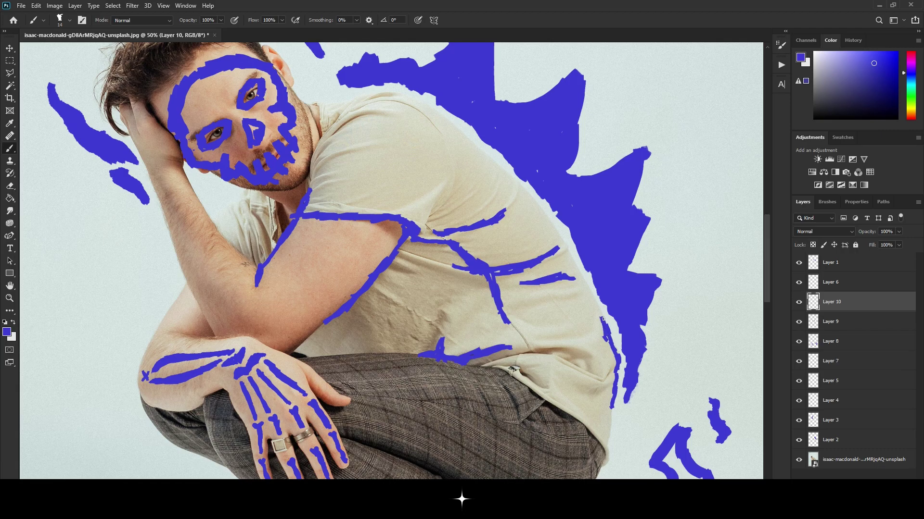
{"action": "mouse_move", "coordinate": [594, 309]}
{"action": "left_mouse_down"}
{"action": "mouse_move", "coordinate": [570, 257]}
{"action": "mouse_move", "coordinate": [765, 287]}
{"action": "left_mouse_up"}
{"action": "key", "text": "z"}
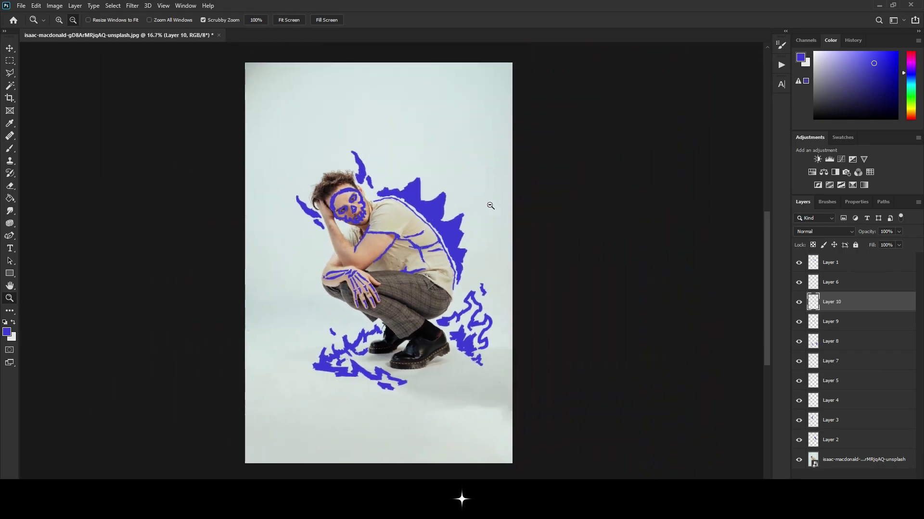
- Toggle visibility of Layers 2 through 10 to check which strokes each layer holds
{"action": "left_click", "coordinate": [799, 441]}
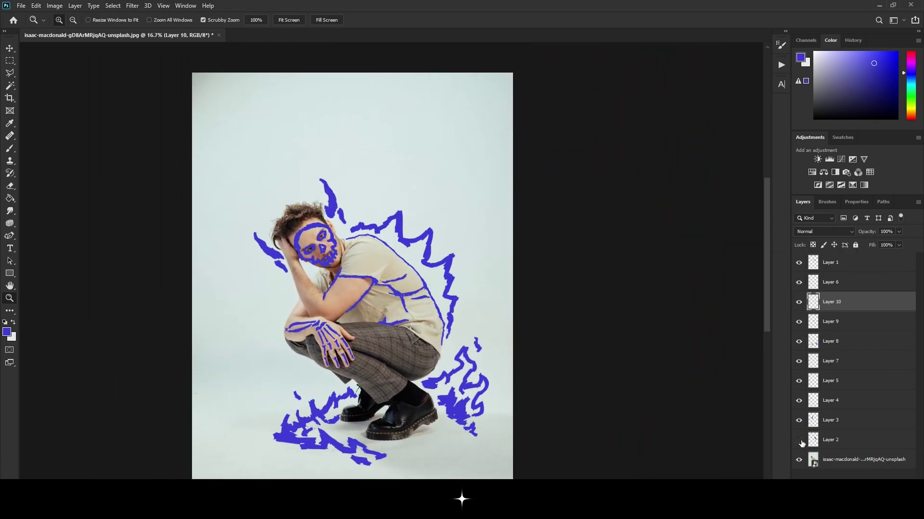
{"action": "left_click", "coordinate": [819, 442]}
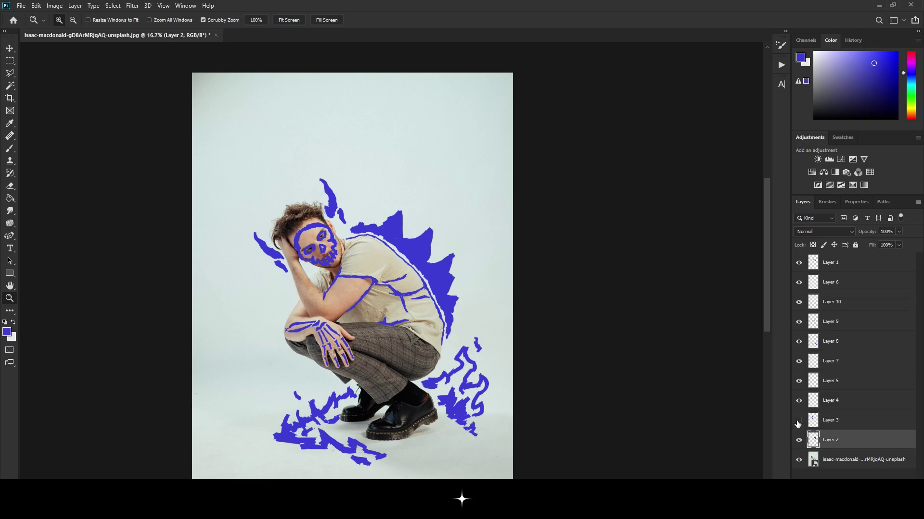
{"action": "left_click", "coordinate": [799, 420]}
{"action": "left_click", "coordinate": [799, 421]}
{"action": "left_click", "coordinate": [799, 401]}
{"action": "left_click", "coordinate": [799, 400]}
{"action": "left_click", "coordinate": [799, 381]}
{"action": "left_click", "coordinate": [799, 361]}
{"action": "left_click", "coordinate": [799, 361]}
{"action": "left_click", "coordinate": [799, 341]}
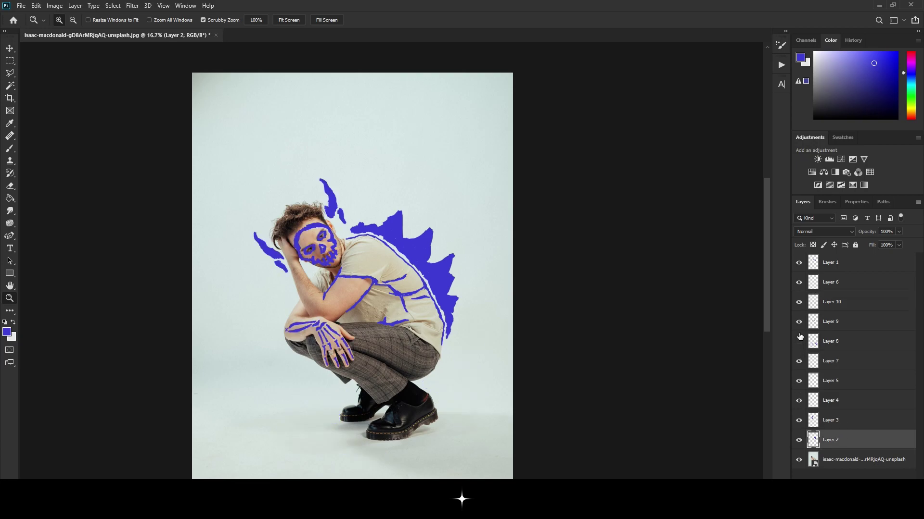
{"action": "left_click", "coordinate": [799, 321]}
{"action": "left_click", "coordinate": [800, 323]}
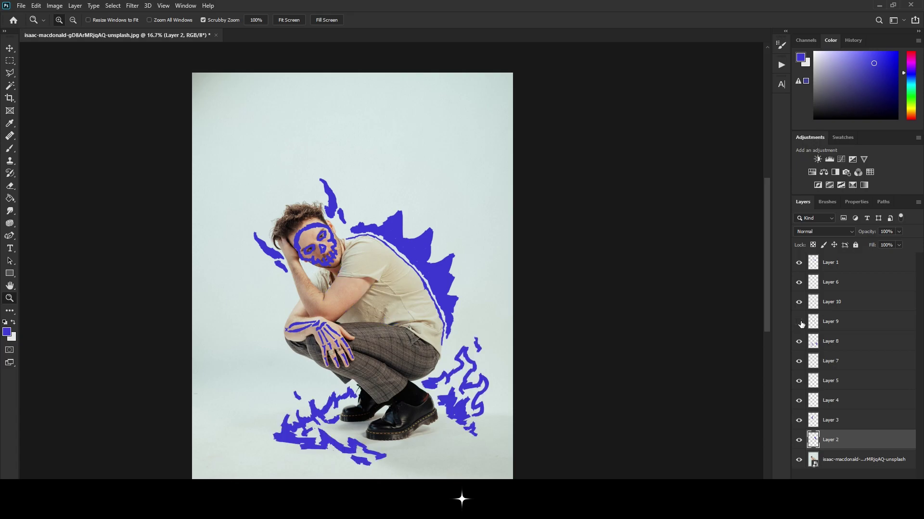
{"action": "left_click", "coordinate": [800, 322]}
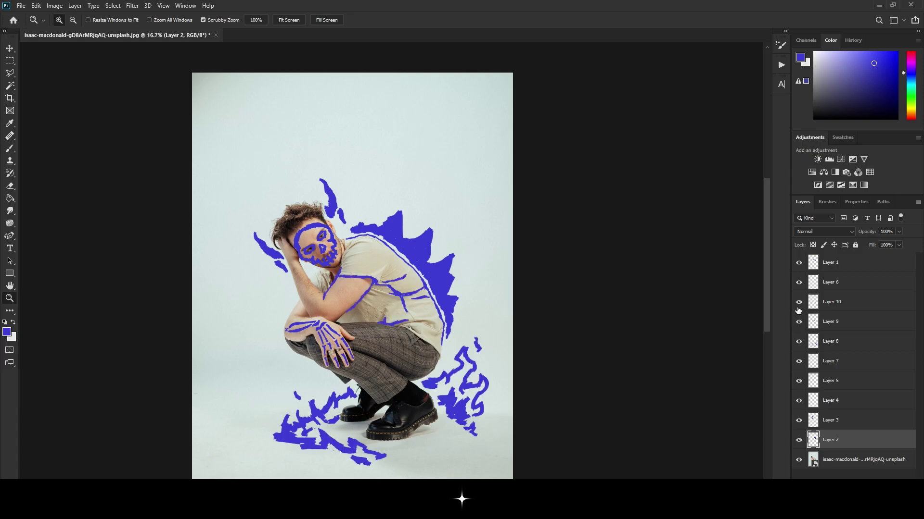
{"action": "left_click", "coordinate": [798, 303]}
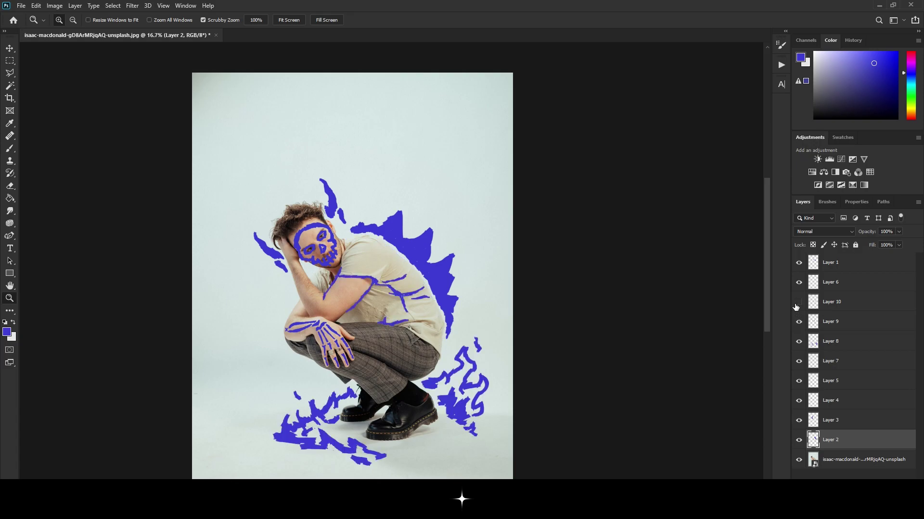
{"action": "left_click", "coordinate": [800, 271]}
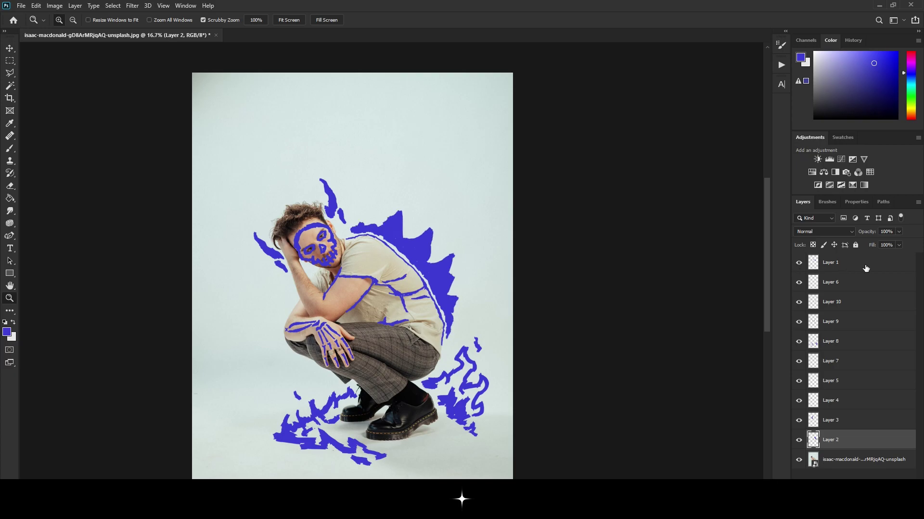
- Move Layer 1 down the stack to sit just above Layer 2
{"action": "left_click_drag", "start_coordinate": [865, 268], "coordinate": [860, 427]}
{"action": "left_click", "coordinate": [860, 444], "text": "shift"}
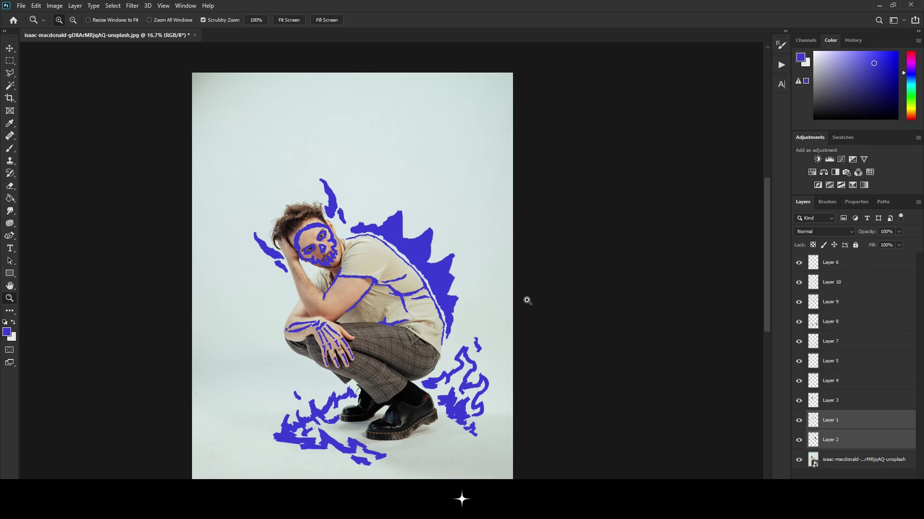
{"action": "key", "text": "v"}
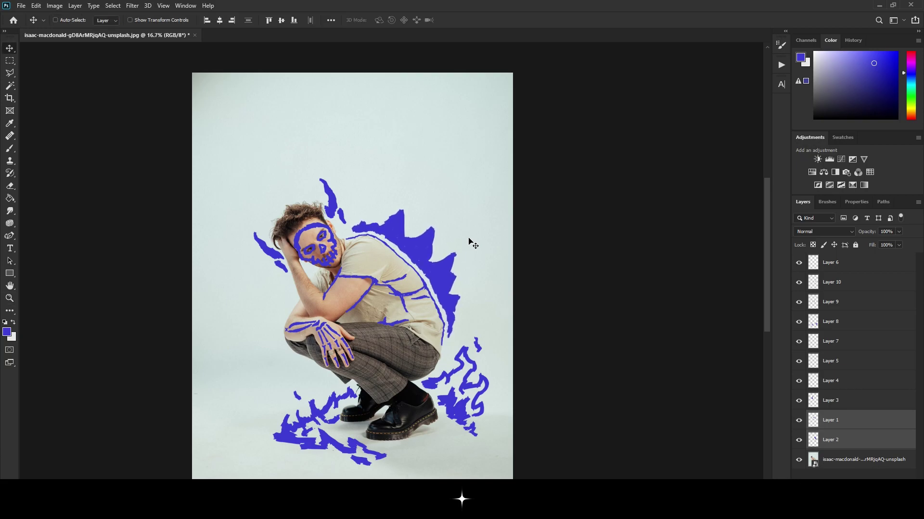
- Zoom in on the man's arm and select Layer 3 with the brush ready
{"action": "key", "text": "z"}
{"action": "scroll", "coordinate": [403, 363], "scroll_direction": "down", "scroll_amount": 1}
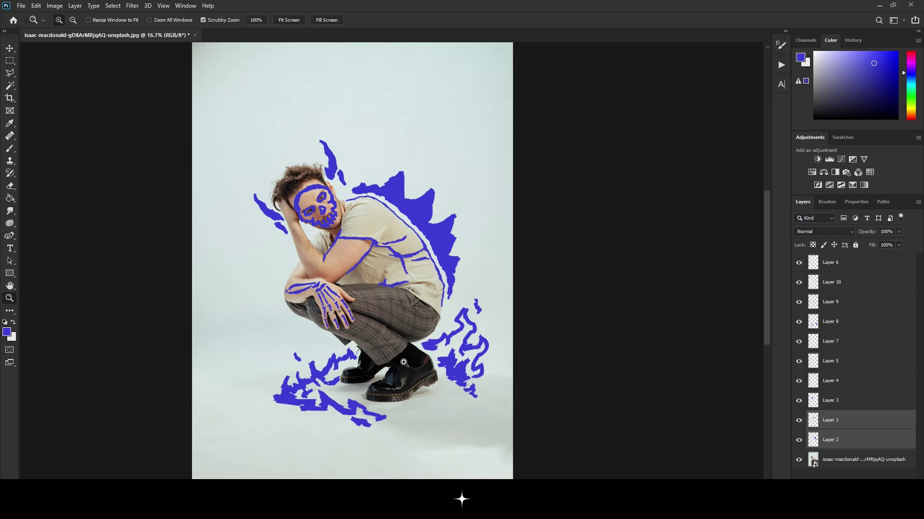
{"action": "scroll", "coordinate": [467, 295], "scroll_direction": "up", "scroll_amount": 1}
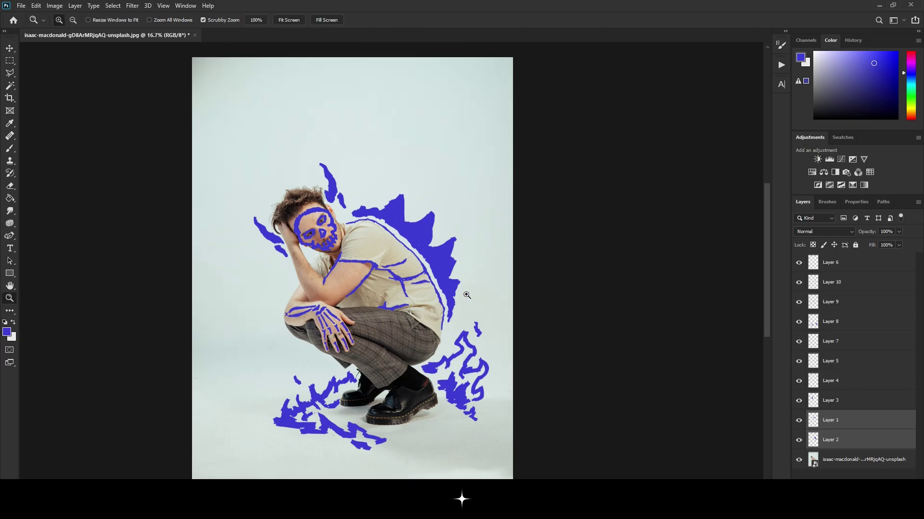
{"action": "scroll", "coordinate": [467, 295], "scroll_direction": "up", "scroll_amount": 2}
{"action": "scroll", "coordinate": [337, 301], "scroll_direction": "down", "scroll_amount": 2}
{"action": "scroll", "coordinate": [332, 302], "scroll_direction": "down", "scroll_amount": 1}
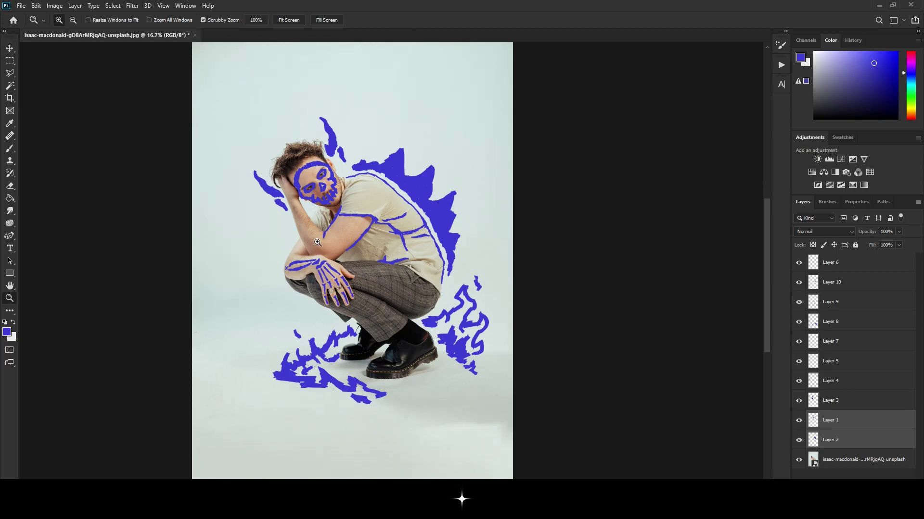
{"action": "left_click", "coordinate": [318, 242]}
{"action": "left_click", "coordinate": [343, 242]}
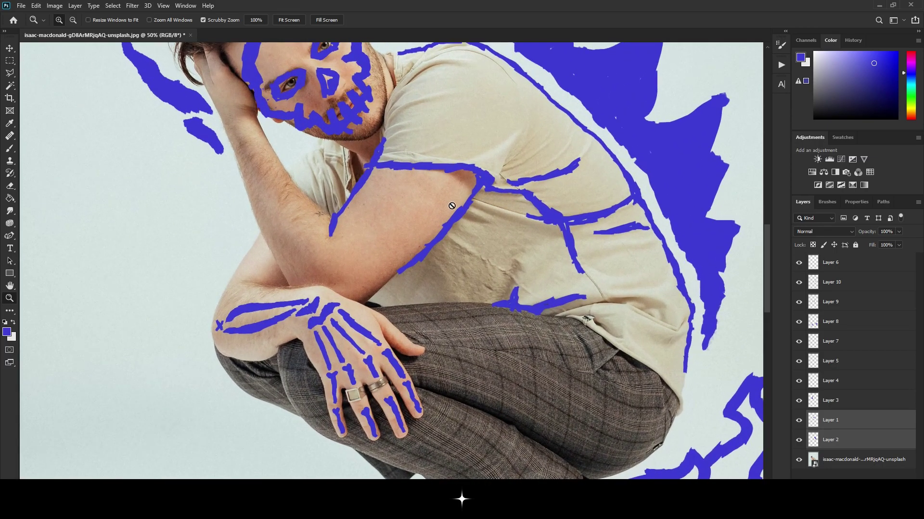
{"action": "key", "text": "b"}
{"action": "left_click", "coordinate": [883, 408]}
- Add a new Layer 11 above Layer 3 and zoom in closely on the arm star
{"action": "key", "text": "ctrl+shift+alt+n"}
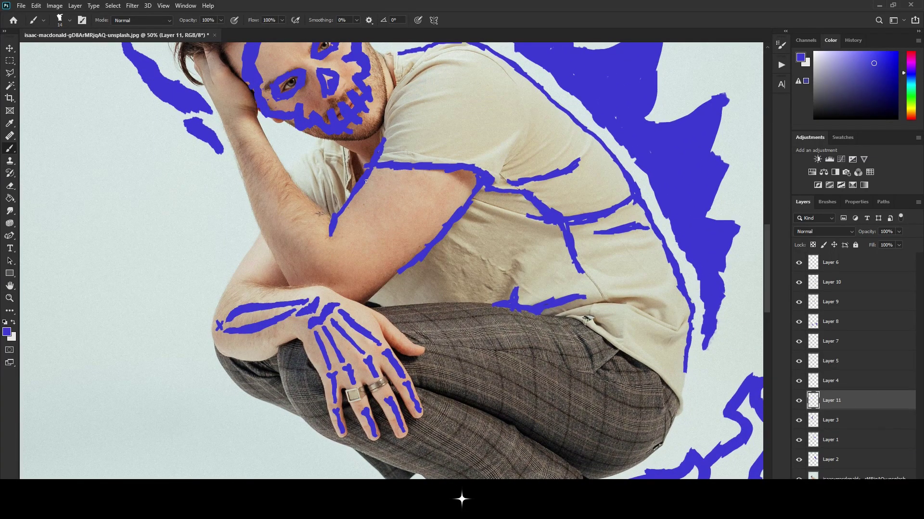
{"action": "scroll", "coordinate": [443, 166], "scroll_direction": "up", "scroll_amount": 1}
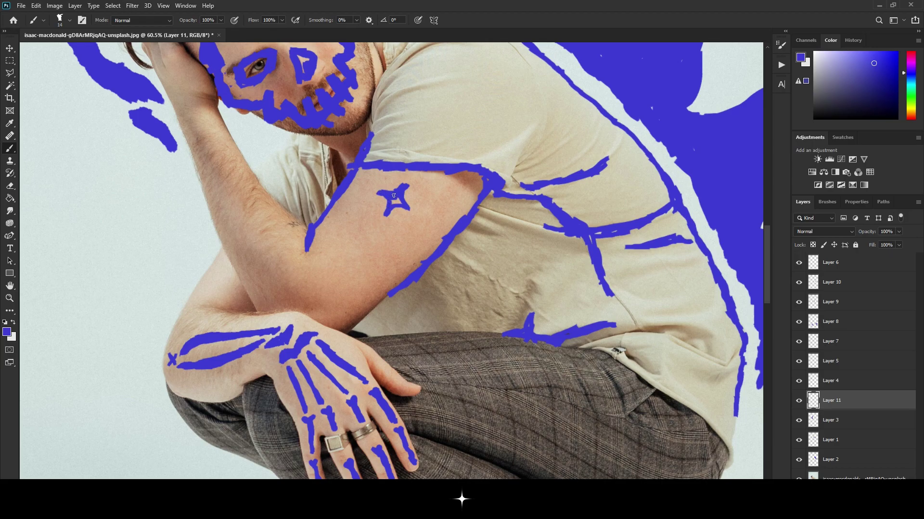
{"action": "key", "text": "z"}
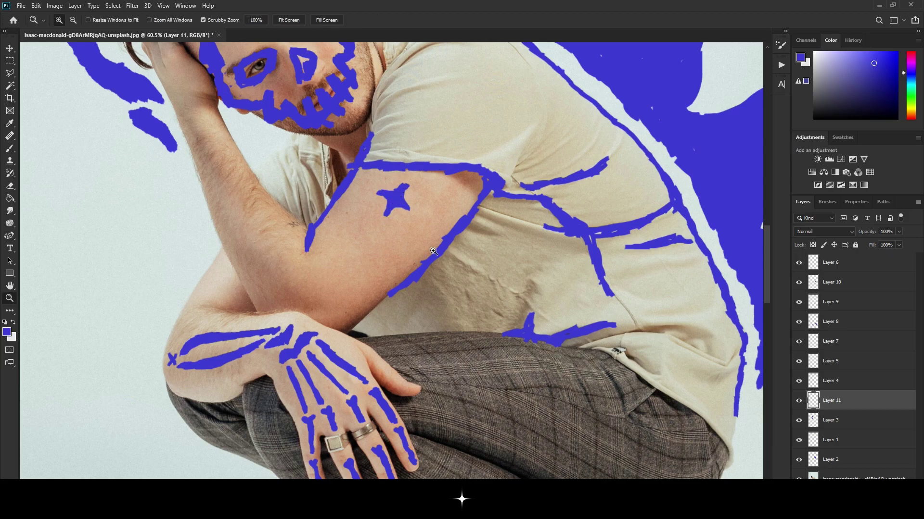
{"action": "scroll", "coordinate": [404, 191], "scroll_direction": "down", "scroll_amount": 4}
{"action": "left_click", "coordinate": [420, 231]}
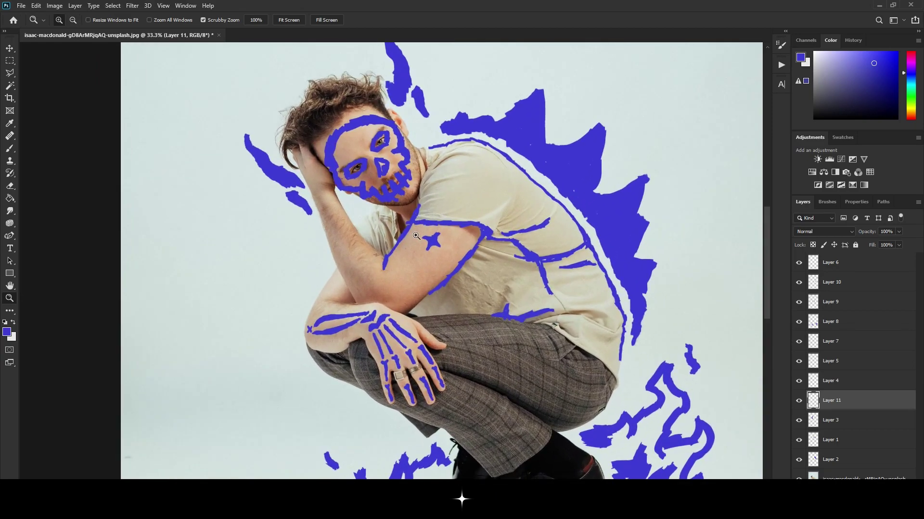
{"action": "left_click", "coordinate": [421, 207]}
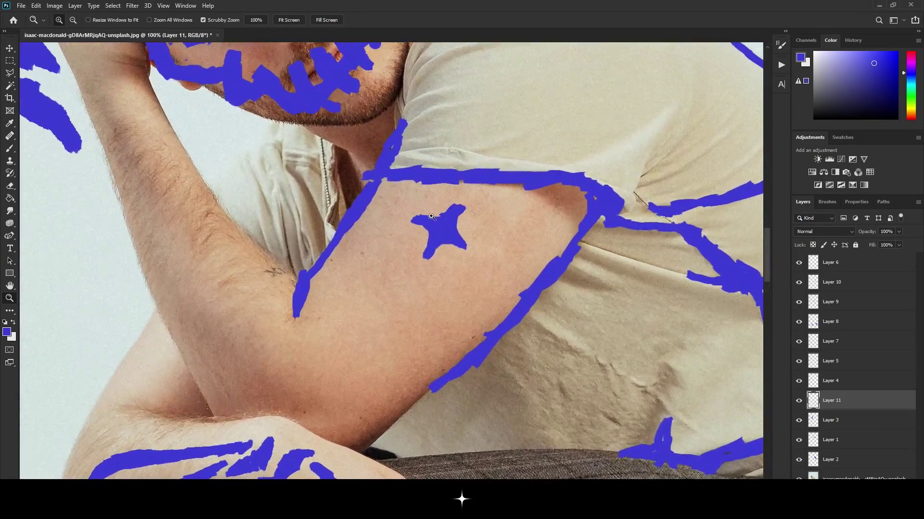
{"action": "left_click", "coordinate": [422, 207]}
- Trim the star's upper and left points slimmer with a 14 px eraser
{"action": "key", "text": "e"}
{"action": "scroll", "coordinate": [515, 202], "scroll_direction": "down", "scroll_amount": 1}
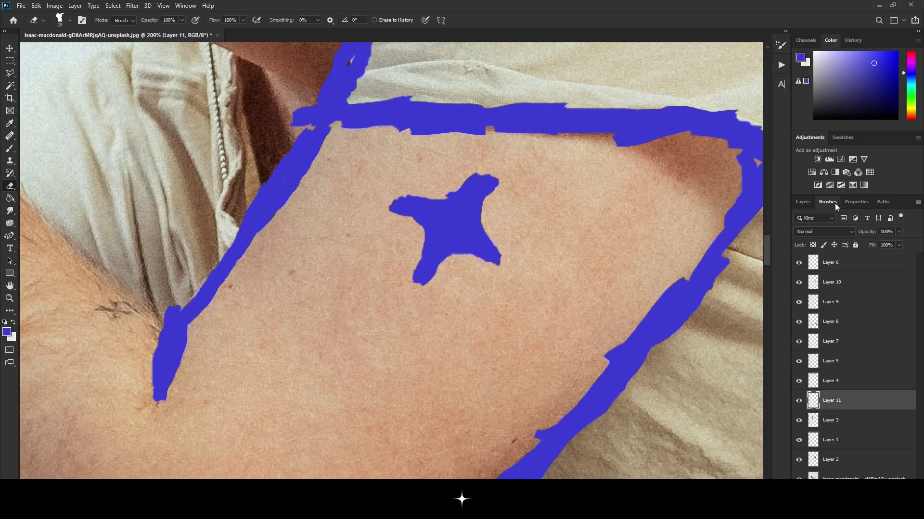
{"action": "left_click", "coordinate": [832, 202]}
{"action": "left_click", "coordinate": [800, 234]}
{"action": "mouse_move", "coordinate": [507, 176]}
{"action": "left_mouse_down"}
{"action": "mouse_move", "coordinate": [489, 182]}
{"action": "mouse_move", "coordinate": [486, 200]}
{"action": "mouse_move", "coordinate": [488, 167]}
{"action": "mouse_move", "coordinate": [440, 186]}
{"action": "left_mouse_up"}
{"action": "left_click_drag", "start_coordinate": [406, 222], "coordinate": [389, 206]}
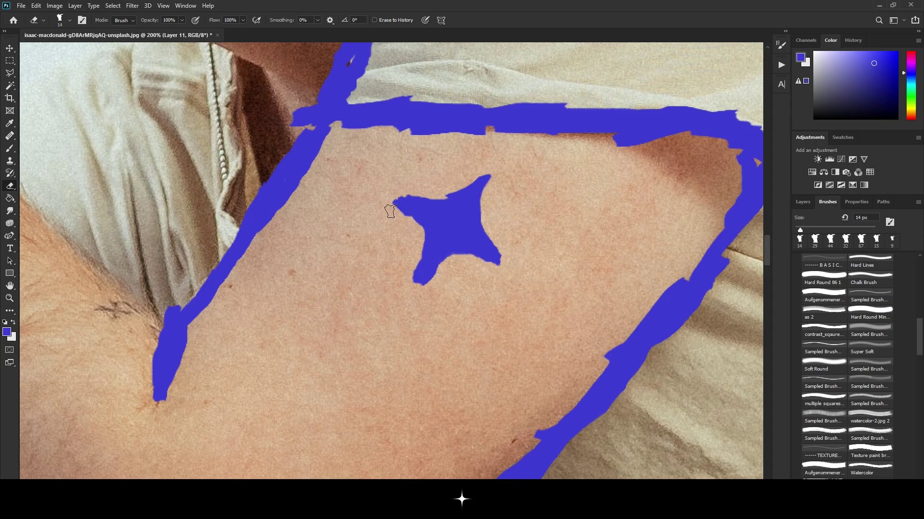
{"action": "key", "text": "z"}
{"action": "left_click", "coordinate": [420, 295], "text": "alt"}
{"action": "left_click", "coordinate": [420, 294], "text": "alt"}
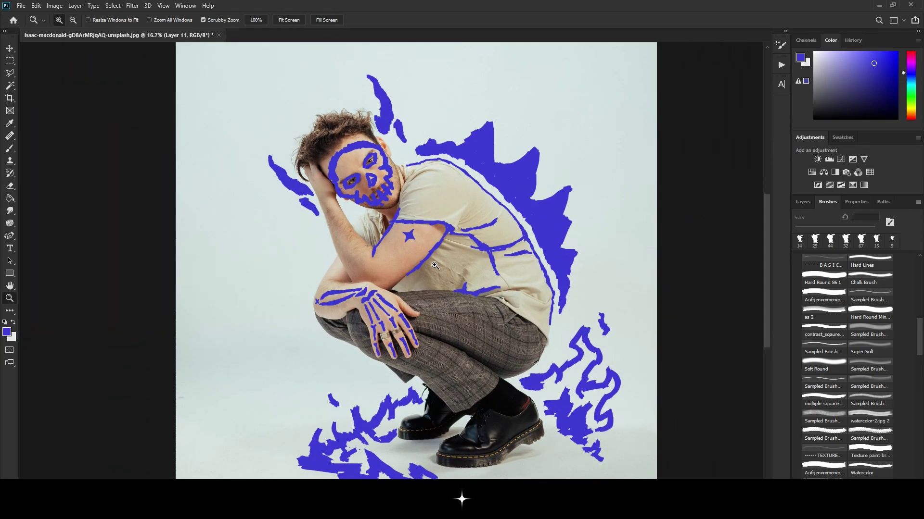
{"action": "left_click", "coordinate": [407, 239]}
{"action": "left_click", "coordinate": [407, 238]}
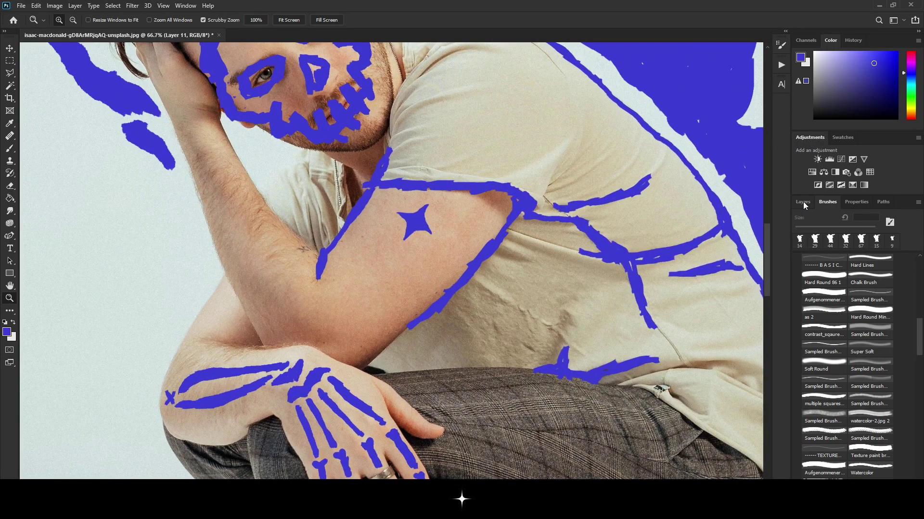
{"action": "left_click", "coordinate": [803, 201]}
- Check Layer 10's strokes by toggling it, then pan toward the shoulder and back
{"action": "left_click", "coordinate": [799, 282]}
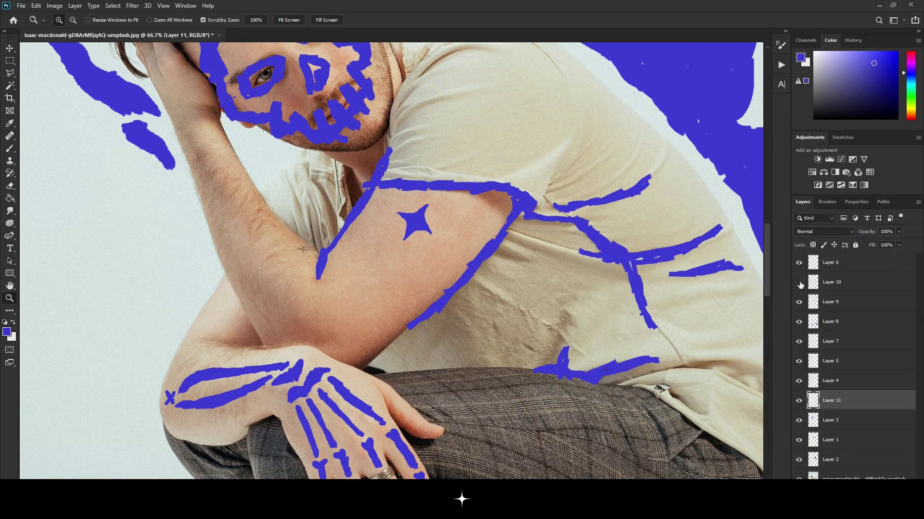
{"action": "left_click", "coordinate": [844, 289]}
{"action": "left_click", "coordinate": [799, 282]}
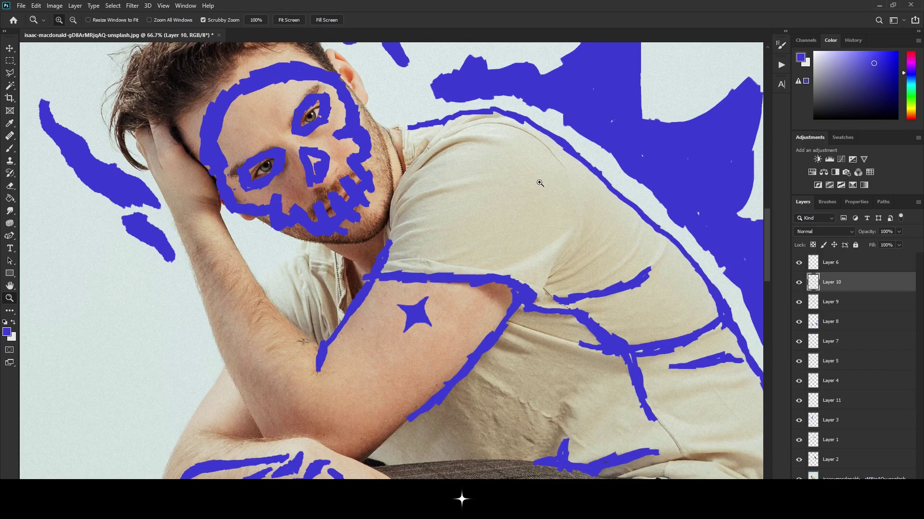
{"action": "key", "text": "h"}
{"action": "left_click_drag", "start_coordinate": [548, 198], "coordinate": [479, 196]}
{"action": "scroll", "coordinate": [479, 196], "scroll_direction": "up", "scroll_amount": 3}
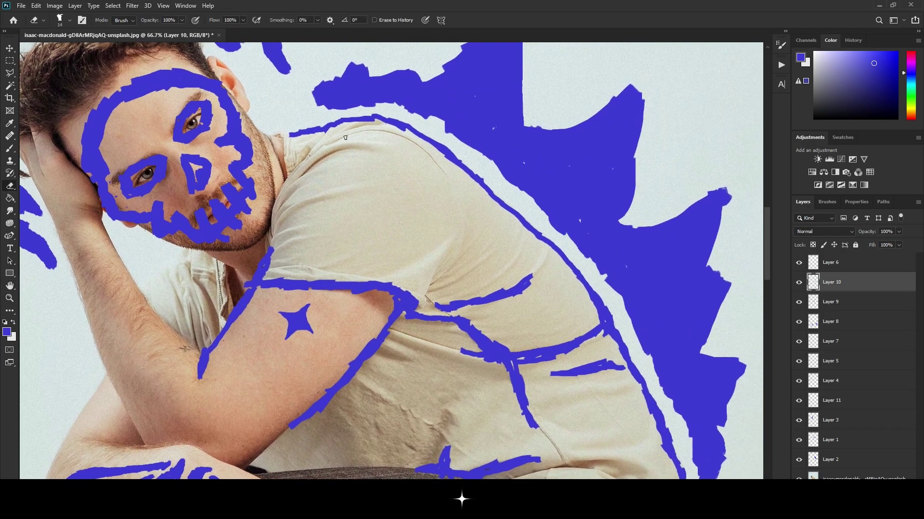
- On Layer 9, erase the ragged top and lower ends of the arm outline
{"action": "key", "text": "e"}
{"action": "scroll", "coordinate": [493, 288], "scroll_direction": "down", "scroll_amount": 3}
{"action": "scroll", "coordinate": [493, 289], "scroll_direction": "right", "scroll_amount": 4}
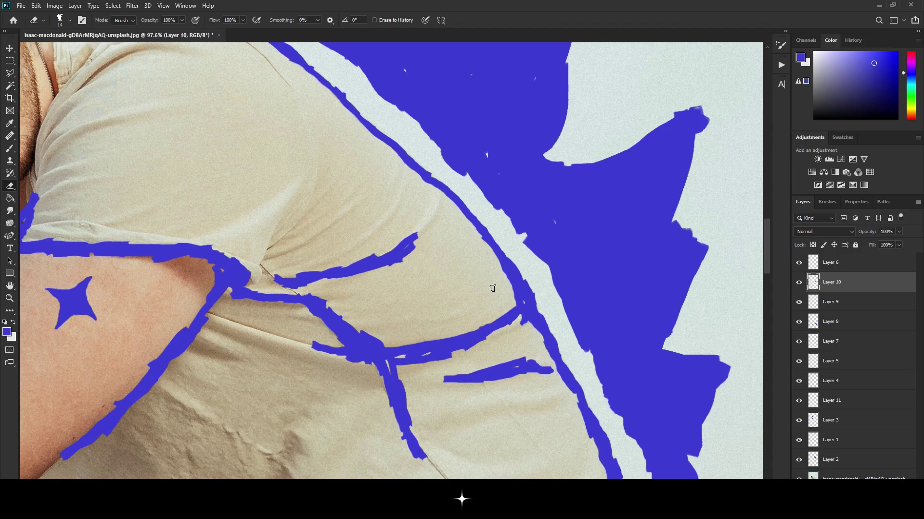
{"action": "key", "text": "alt+bracketleft"}
{"action": "scroll", "coordinate": [473, 237], "scroll_direction": "left", "scroll_amount": 5}
{"action": "scroll", "coordinate": [359, 160], "scroll_direction": "up", "scroll_amount": 3}
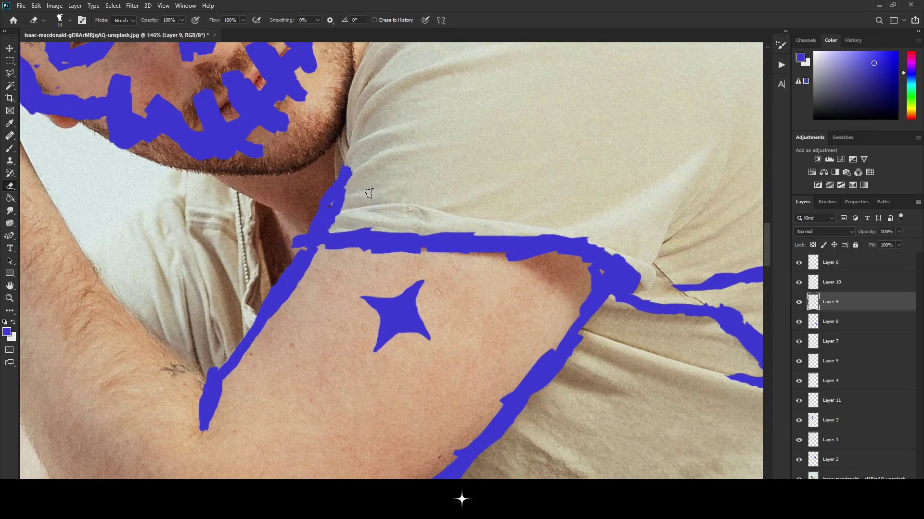
{"action": "left_click_drag", "start_coordinate": [348, 154], "coordinate": [341, 198]}
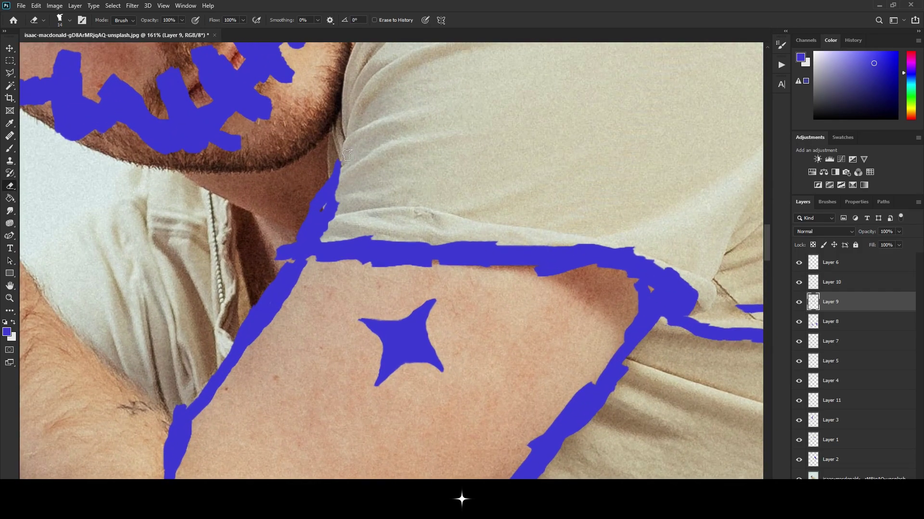
{"action": "scroll", "coordinate": [311, 197], "scroll_direction": "down", "scroll_amount": 2}
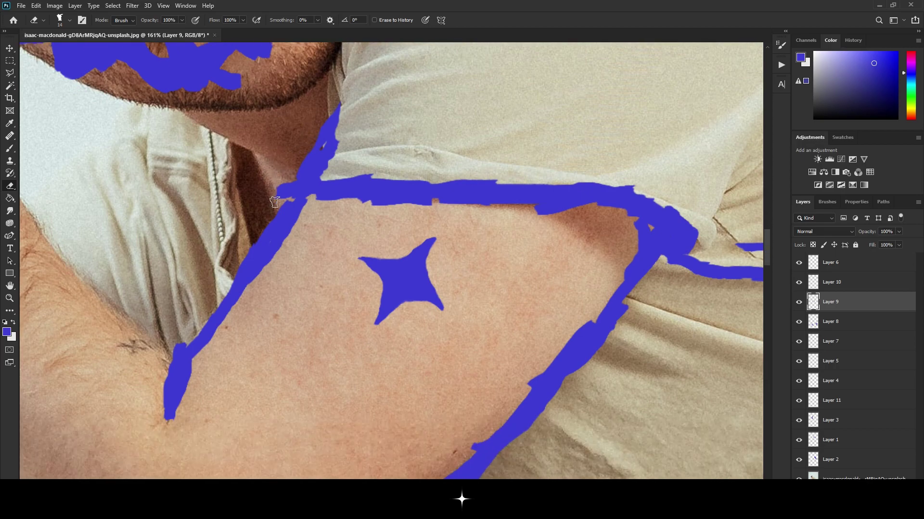
{"action": "scroll", "coordinate": [201, 237], "scroll_direction": "down", "scroll_amount": 2}
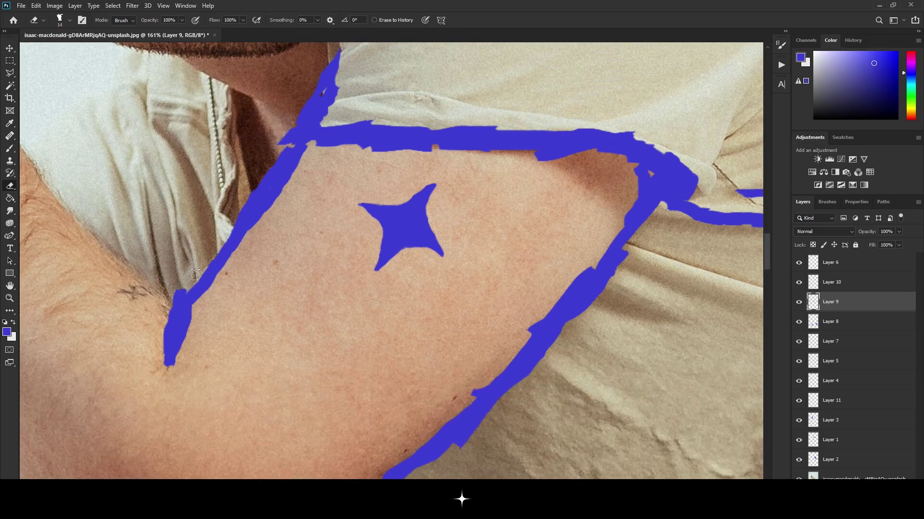
{"action": "left_click_drag", "start_coordinate": [178, 286], "coordinate": [188, 335]}
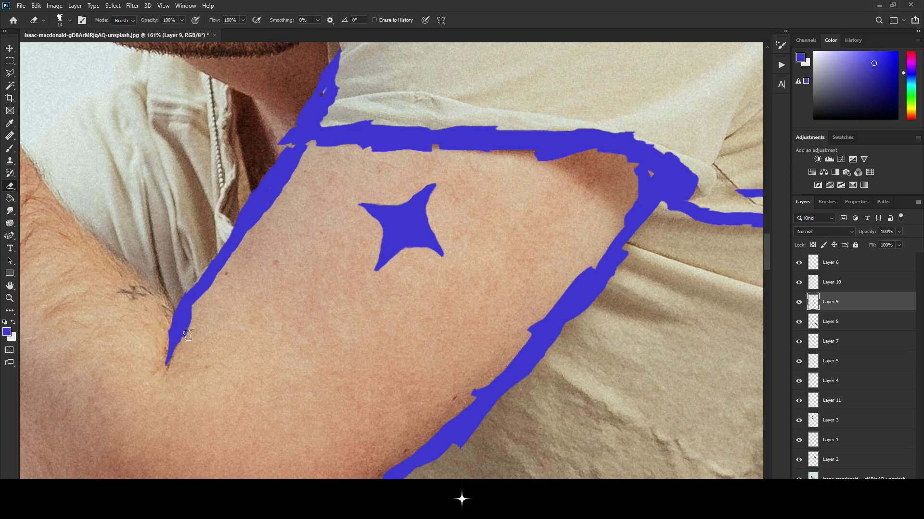
- Shave the arm outline's top edge and smooth the horizontal shirt stroke's ragged edges
{"action": "scroll", "coordinate": [324, 193], "scroll_direction": "up", "scroll_amount": 1}
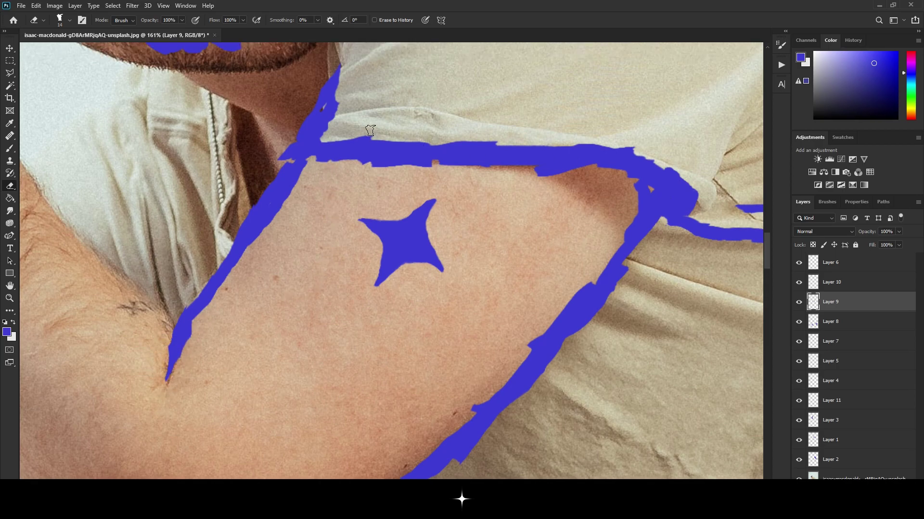
{"action": "left_click_drag", "start_coordinate": [430, 139], "coordinate": [492, 139]}
{"action": "left_click_drag", "start_coordinate": [364, 168], "coordinate": [600, 176]}
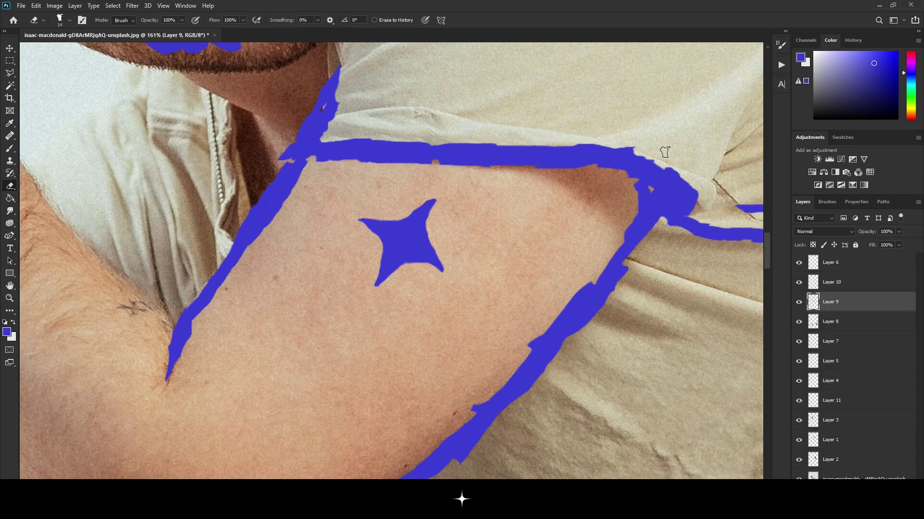
{"action": "left_click_drag", "start_coordinate": [664, 152], "coordinate": [607, 140]}
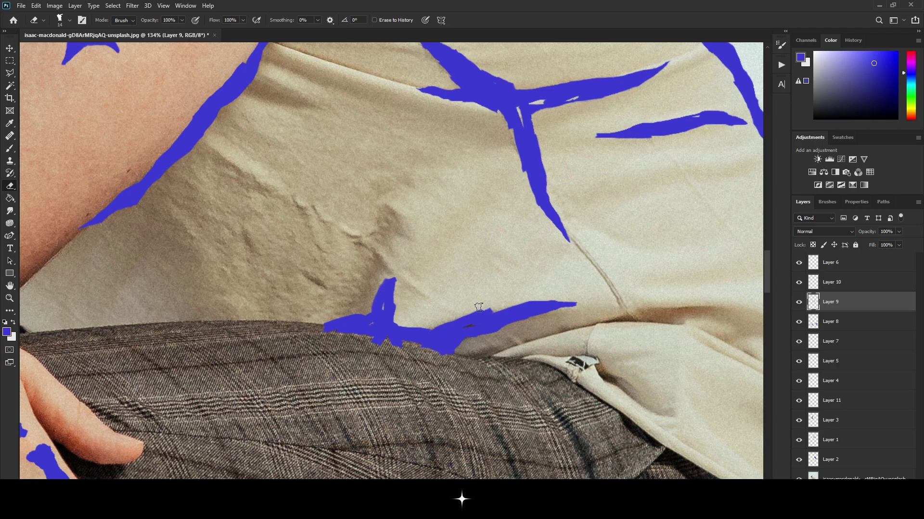
- Erase a stray part of a blue stroke, then select Layer 10
{"action": "left_click_drag", "start_coordinate": [589, 299], "coordinate": [463, 309]}
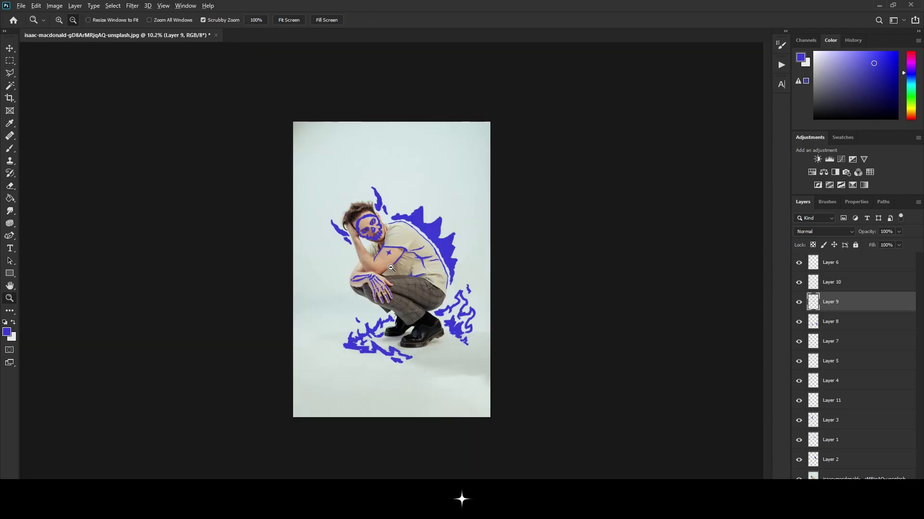
{"action": "key", "text": "ctrl+plus"}
{"action": "key", "text": "ctrl+plus"}
{"action": "key", "text": "ctrl+plus"}
{"action": "key", "text": "ctrl+plus"}
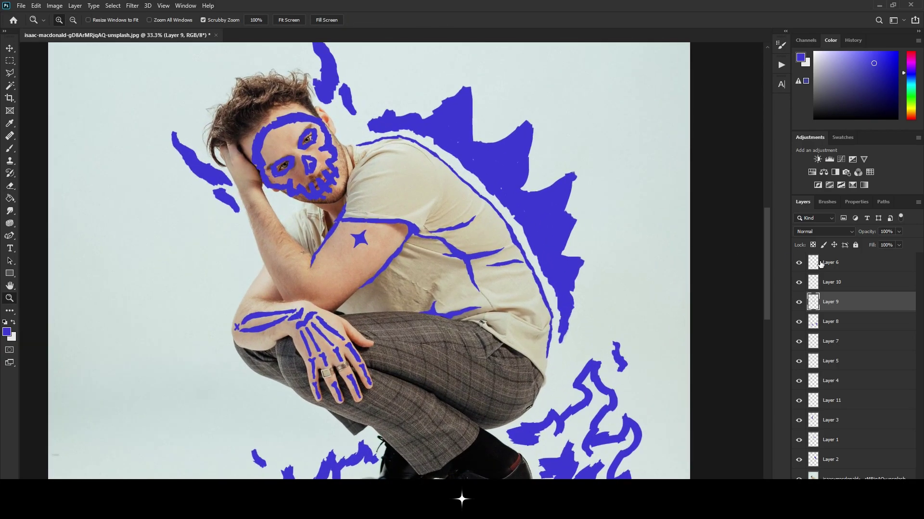
{"action": "key", "text": "b"}
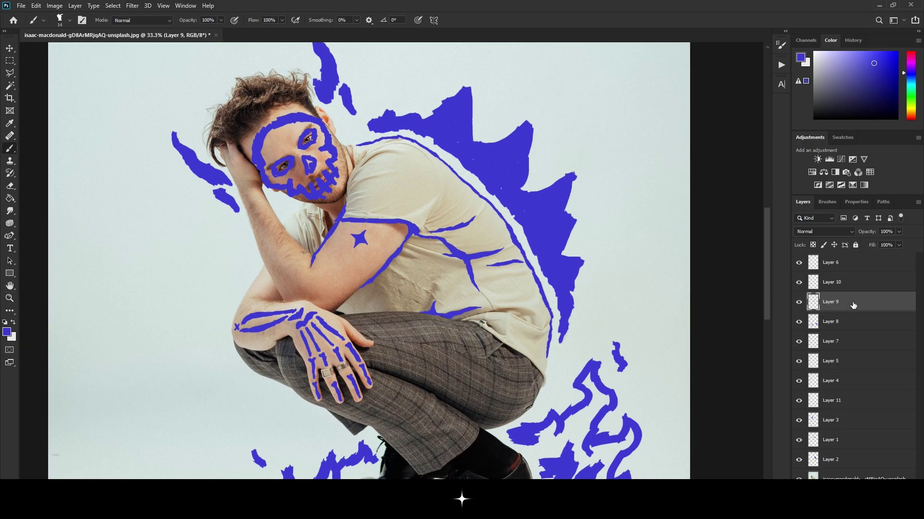
{"action": "left_click", "coordinate": [798, 283]}
{"action": "left_click", "coordinate": [856, 288]}
- Give Layer 10 a Normal-blend, 2 px stroke effect in blue sampled from the artwork
{"action": "double_click", "coordinate": [848, 287]}
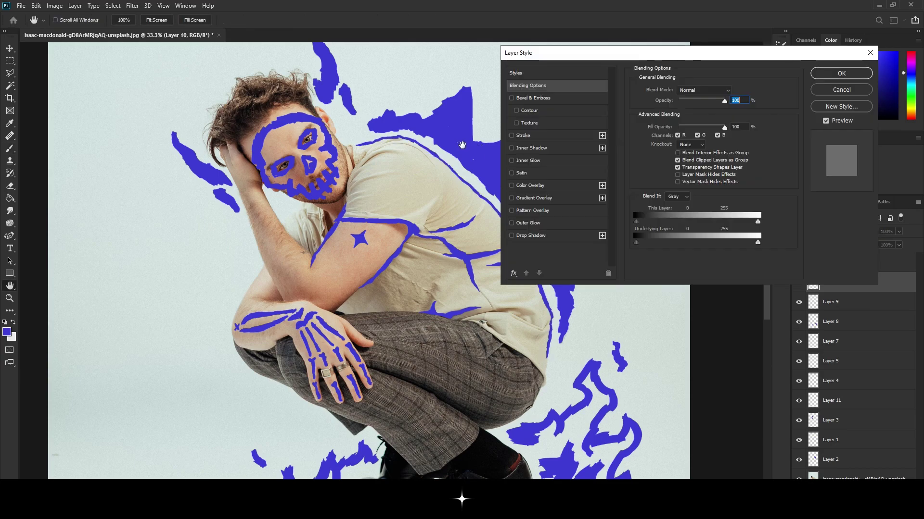
{"action": "left_click", "coordinate": [523, 135]}
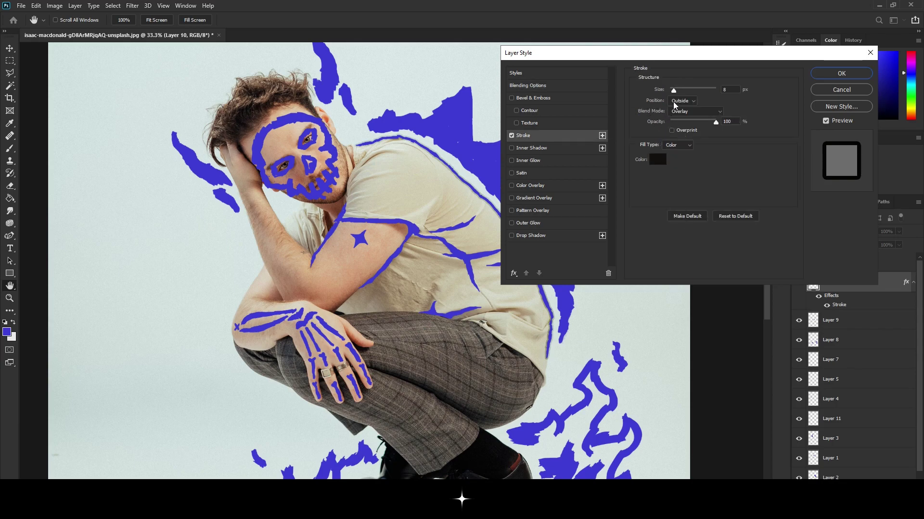
{"action": "left_click", "coordinate": [685, 112]}
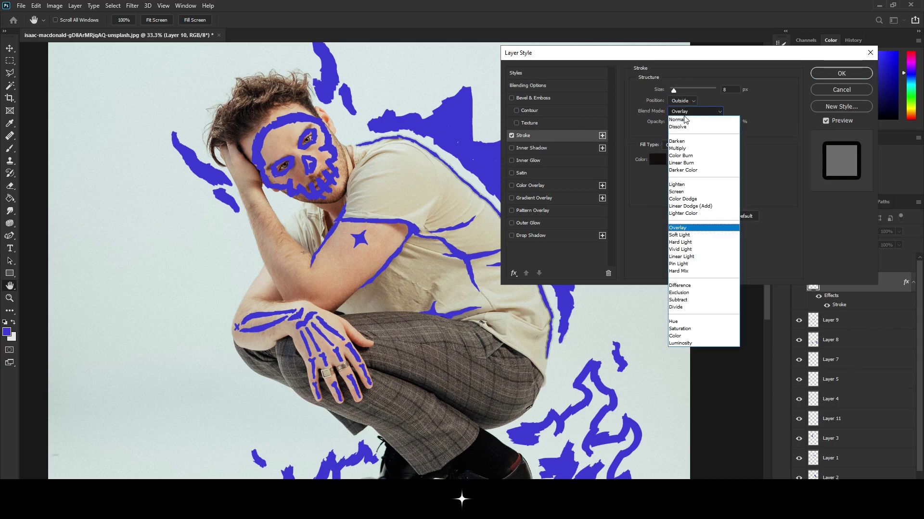
{"action": "left_click", "coordinate": [657, 160]}
{"action": "left_click", "coordinate": [469, 254]}
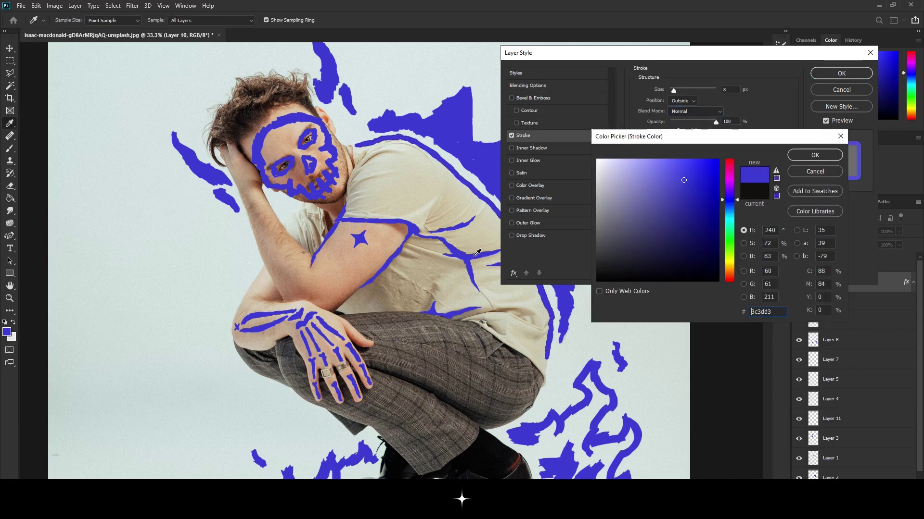
{"action": "left_click", "coordinate": [815, 155]}
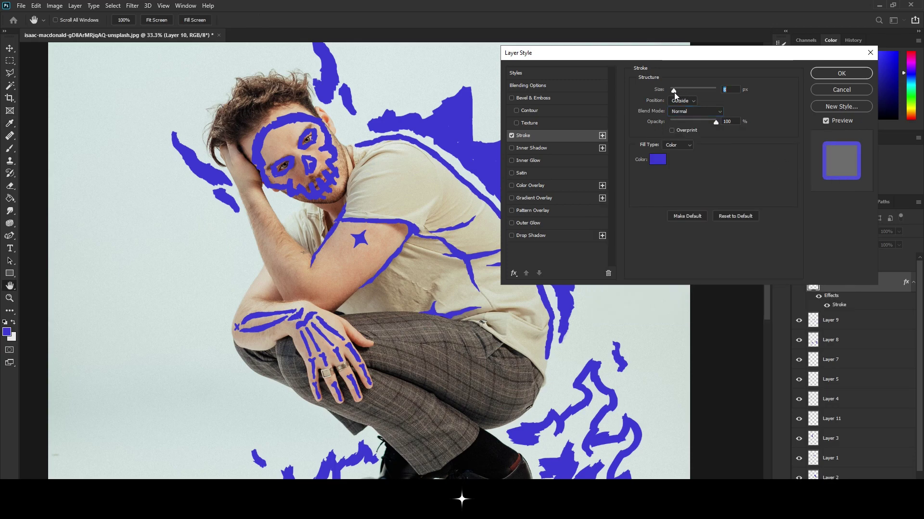
{"action": "left_click_drag", "start_coordinate": [673, 91], "coordinate": [671, 94]}
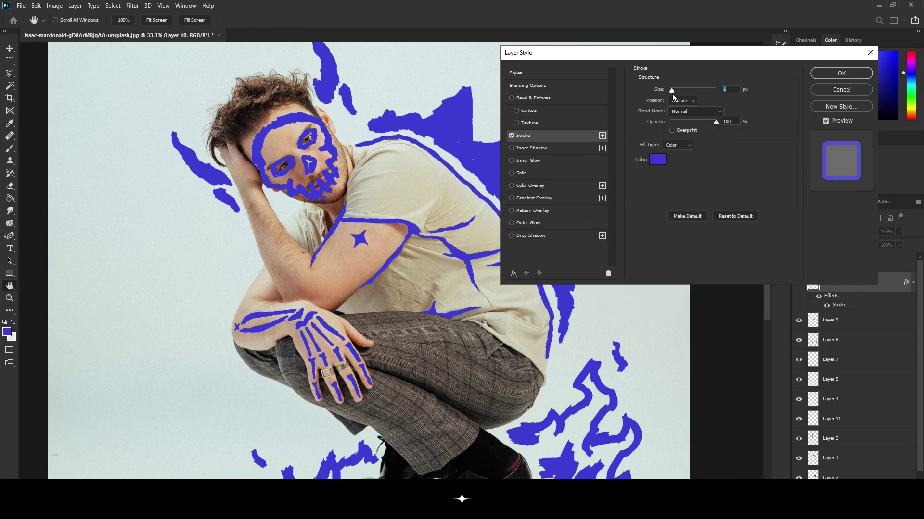
{"action": "left_click", "coordinate": [841, 73]}
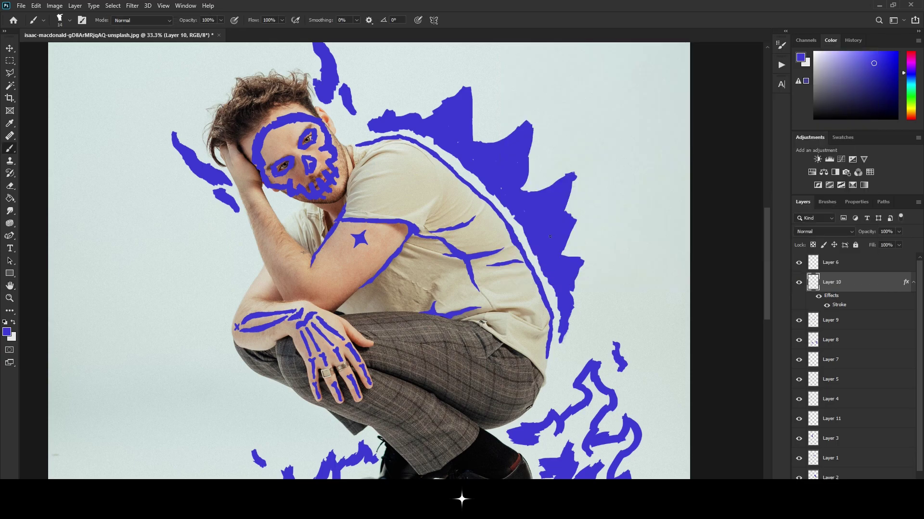
{"action": "key", "text": "ctrl+minus"}
{"action": "key", "text": "z"}
{"action": "left_click", "coordinate": [455, 261]}
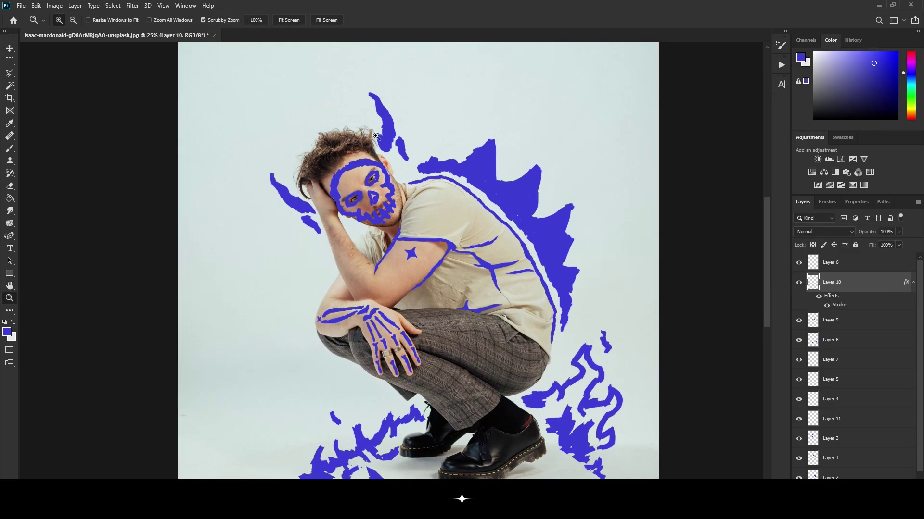
{"action": "scroll", "coordinate": [483, 188], "scroll_direction": "down", "scroll_amount": 2}
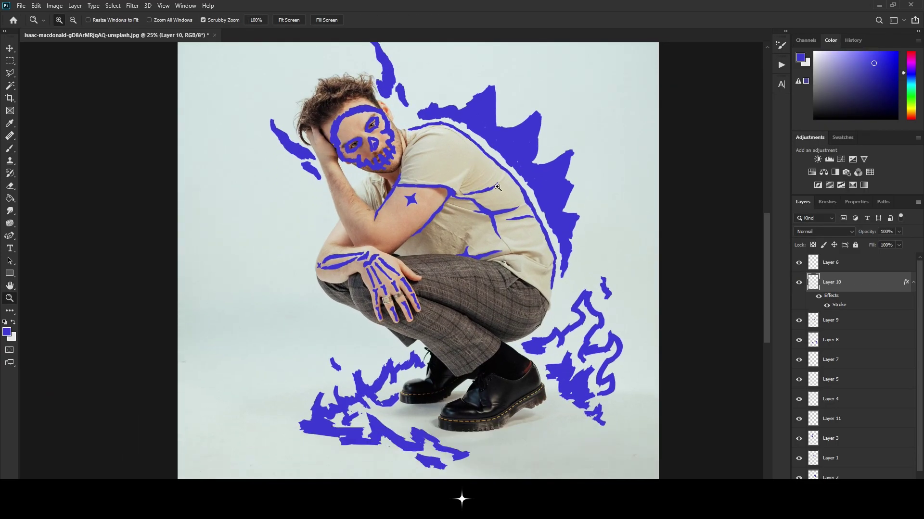
{"action": "scroll", "coordinate": [567, 192], "scroll_direction": "down", "scroll_amount": 2}
{"action": "scroll", "coordinate": [466, 202], "scroll_direction": "up", "scroll_amount": 3}
{"action": "left_click", "coordinate": [460, 212]}
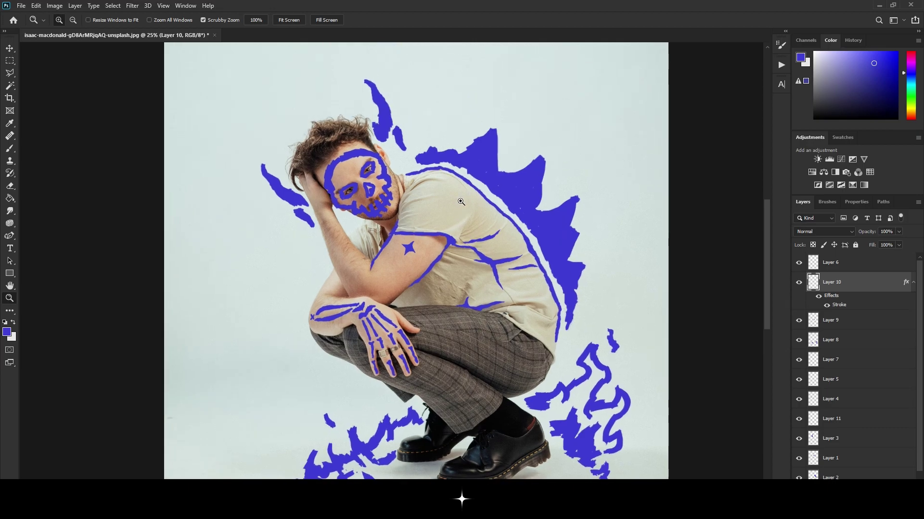
{"action": "left_click", "coordinate": [463, 240]}
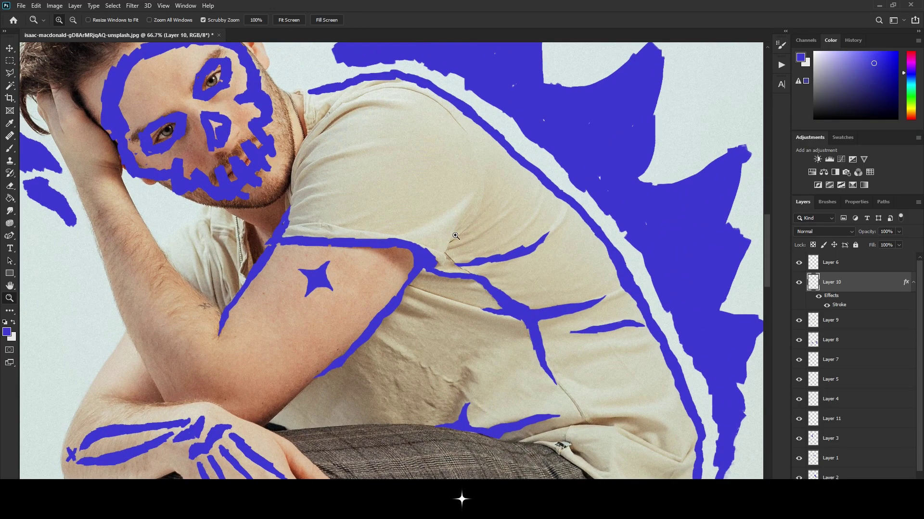
{"action": "scroll", "coordinate": [492, 271], "scroll_direction": "down", "scroll_amount": 3}
{"action": "scroll", "coordinate": [585, 274], "scroll_direction": "down", "scroll_amount": 2}
{"action": "left_click_drag", "start_coordinate": [577, 289], "coordinate": [458, 202]}
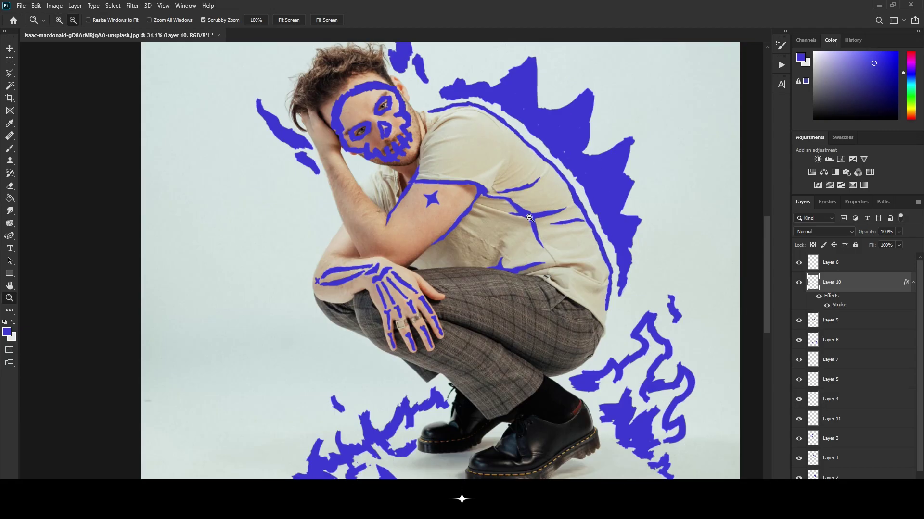
{"action": "scroll", "coordinate": [459, 202], "scroll_direction": "down", "scroll_amount": 2}
{"action": "left_click", "coordinate": [476, 159]}
{"action": "scroll", "coordinate": [498, 112], "scroll_direction": "up", "scroll_amount": 2}
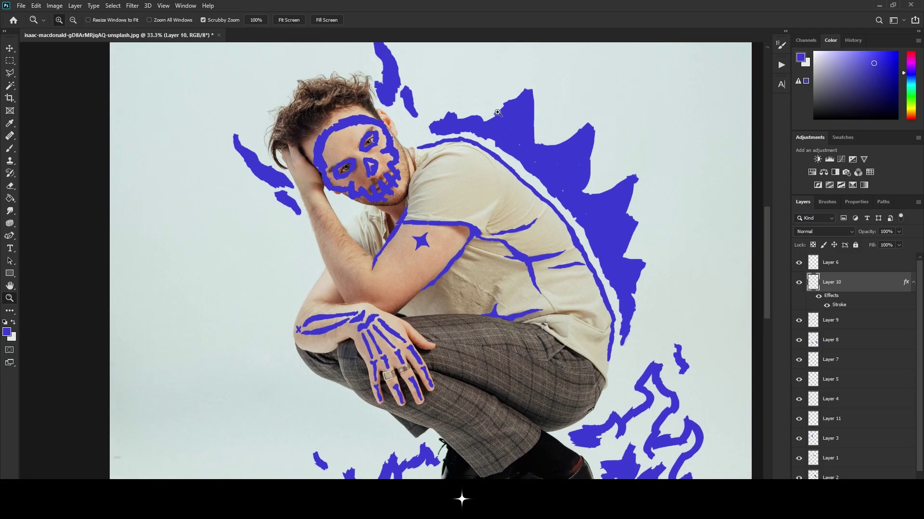
{"action": "scroll", "coordinate": [302, 181], "scroll_direction": "down", "scroll_amount": 2}
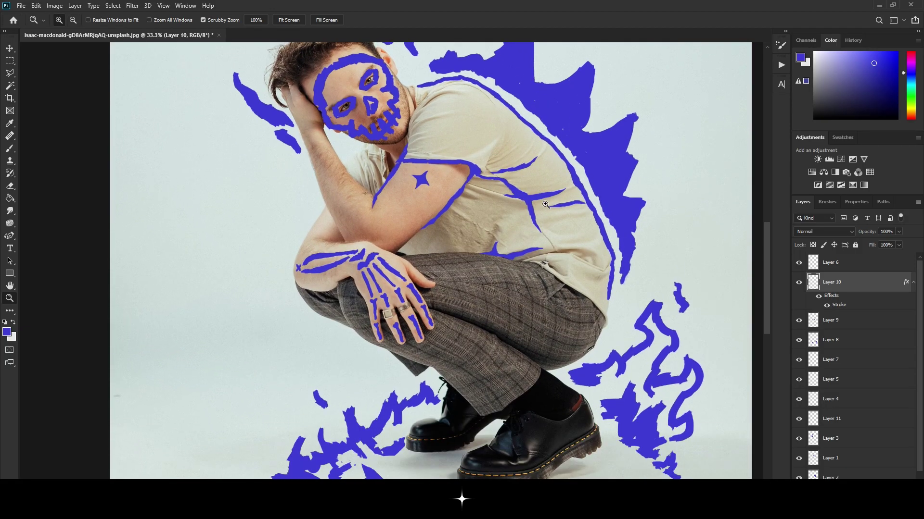
{"action": "scroll", "coordinate": [372, 398], "scroll_direction": "down", "scroll_amount": 2}
{"action": "scroll", "coordinate": [371, 398], "scroll_direction": "down", "scroll_amount": 1}
{"action": "scroll", "coordinate": [508, 281], "scroll_direction": "up", "scroll_amount": 2}
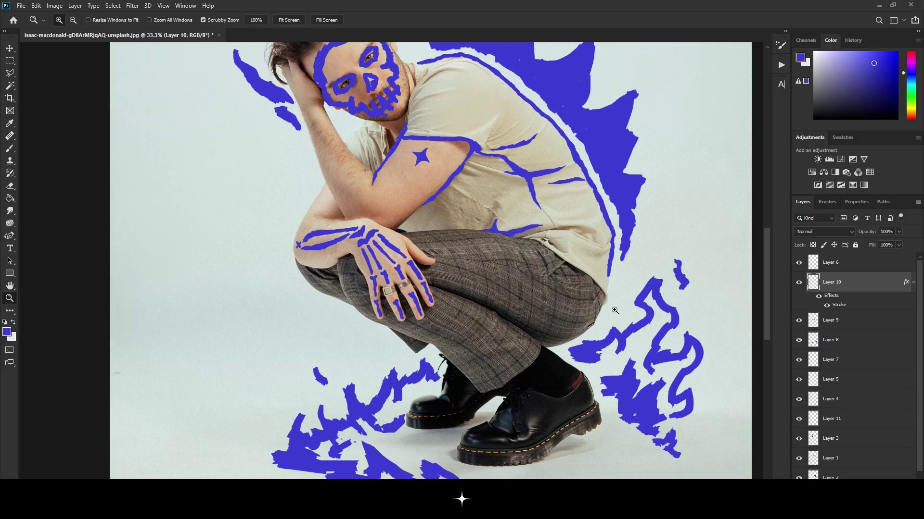
{"action": "scroll", "coordinate": [665, 262], "scroll_direction": "down", "scroll_amount": 1}
{"action": "scroll", "coordinate": [652, 277], "scroll_direction": "up", "scroll_amount": 1}
{"action": "scroll", "coordinate": [664, 289], "scroll_direction": "up", "scroll_amount": 2}
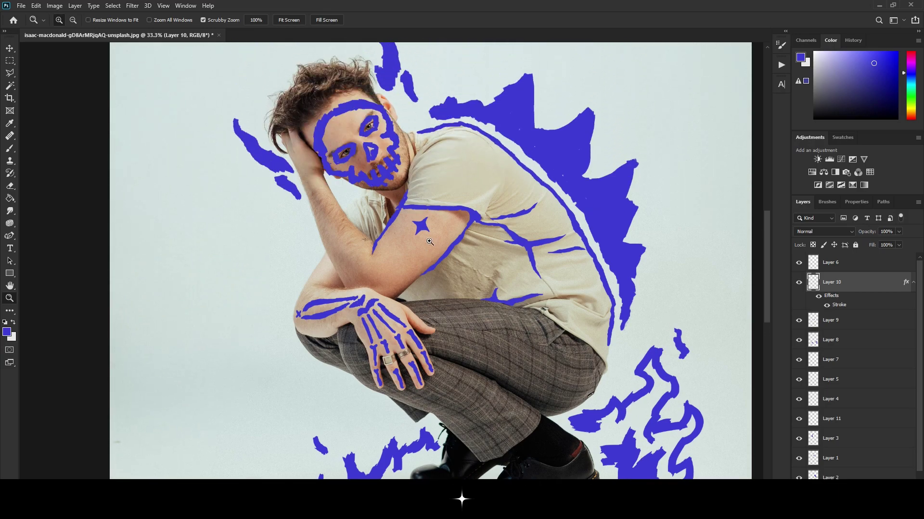
{"action": "scroll", "coordinate": [669, 296], "scroll_direction": "up", "scroll_amount": 1}
{"action": "scroll", "coordinate": [676, 303], "scroll_direction": "up", "scroll_amount": 1}
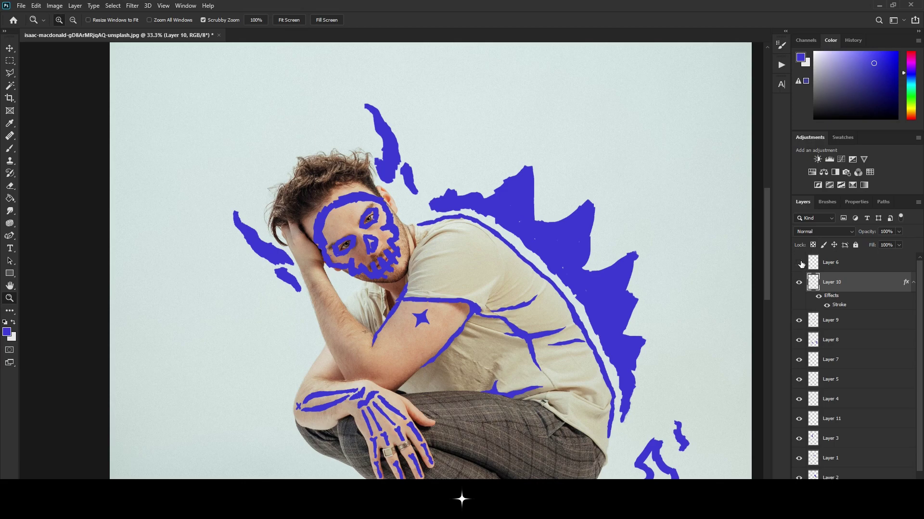
{"action": "scroll", "coordinate": [431, 259], "scroll_direction": "down", "scroll_amount": 3}
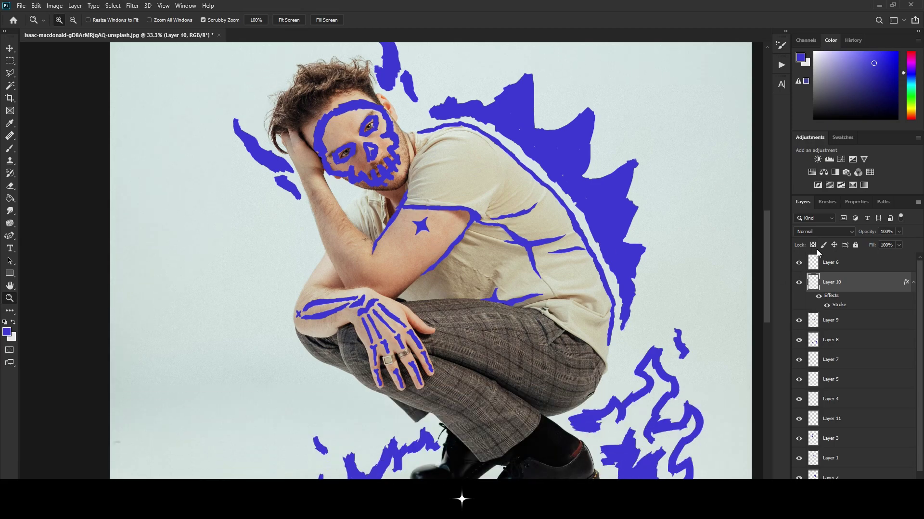
- Delete the empty Layer 6, collapse the Hand group, and select Layer 4
{"action": "left_click", "coordinate": [816, 264], "text": "ctrl"}
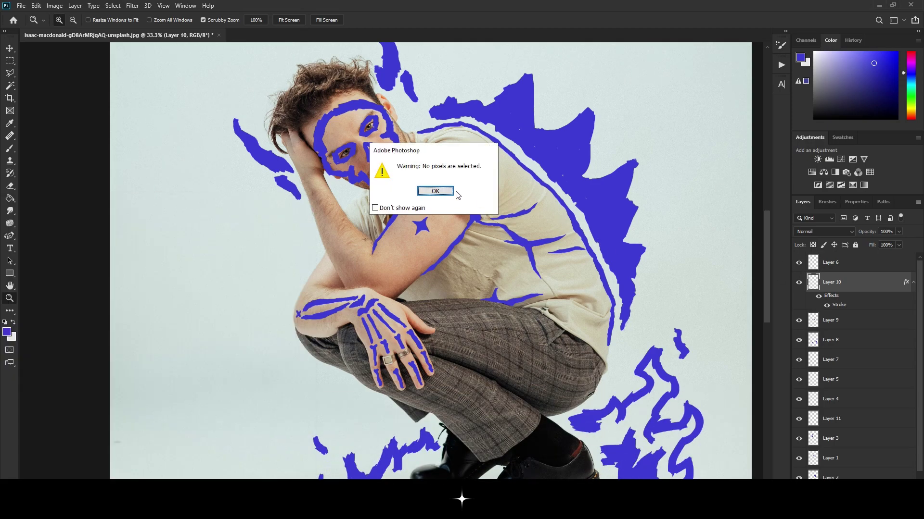
{"action": "left_click", "coordinate": [456, 192]}
{"action": "left_click", "coordinate": [816, 262]}
{"action": "key", "text": "Delete"}
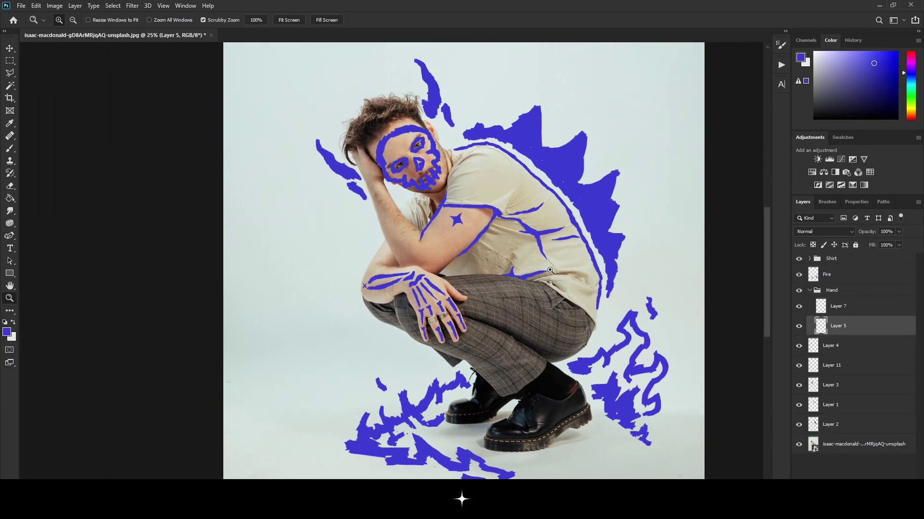
{"action": "left_click", "coordinate": [810, 291]}
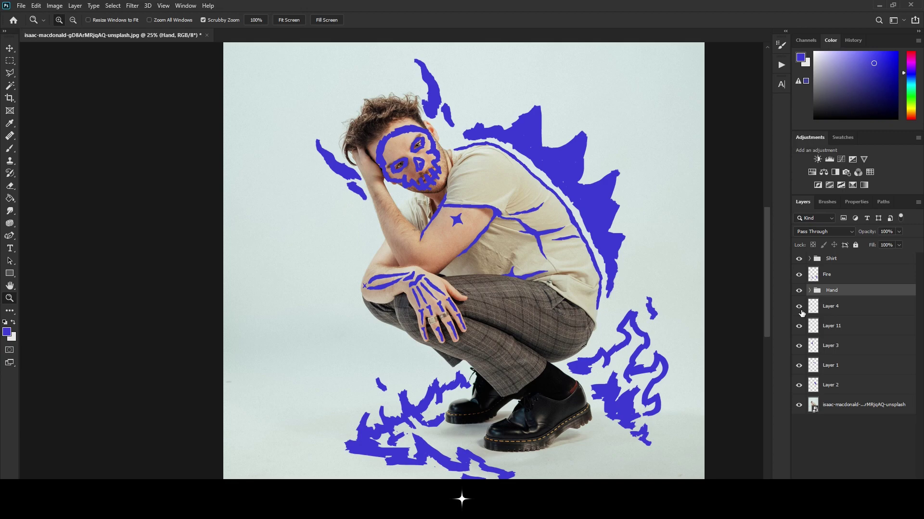
{"action": "left_click", "coordinate": [800, 308]}
{"action": "left_click", "coordinate": [830, 307]}
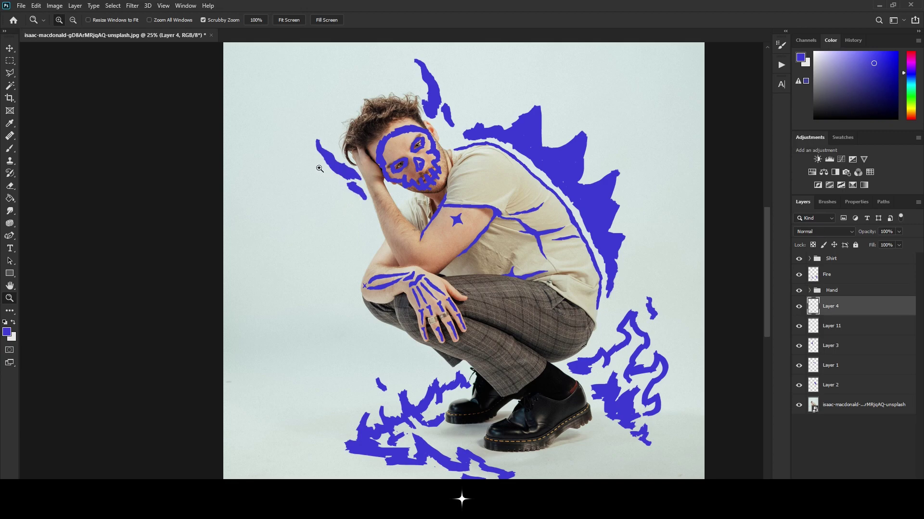
- Zoom to the skull face and select Layer 3, moving it above Layer 11
{"action": "scroll", "coordinate": [323, 144], "scroll_direction": "up", "scroll_amount": 5}
{"action": "key", "text": "e"}
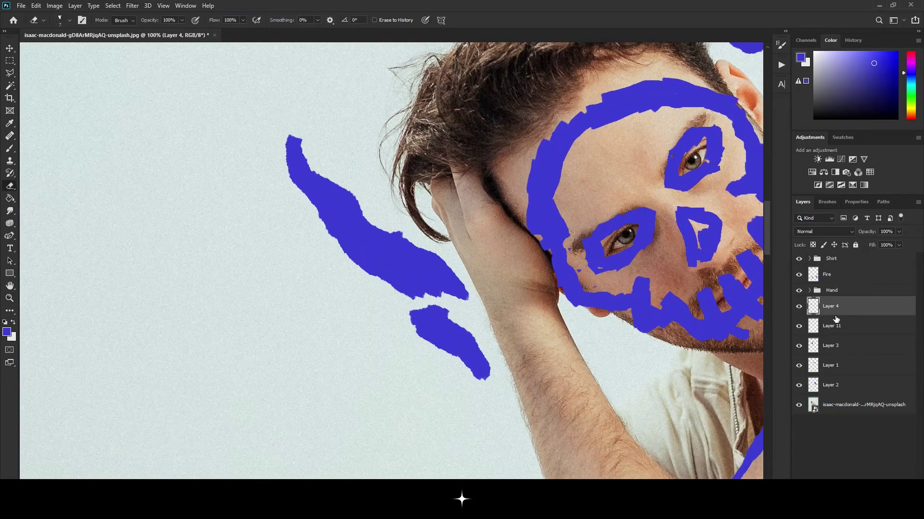
{"action": "key", "text": "z"}
{"action": "key", "text": "ctrl+0"}
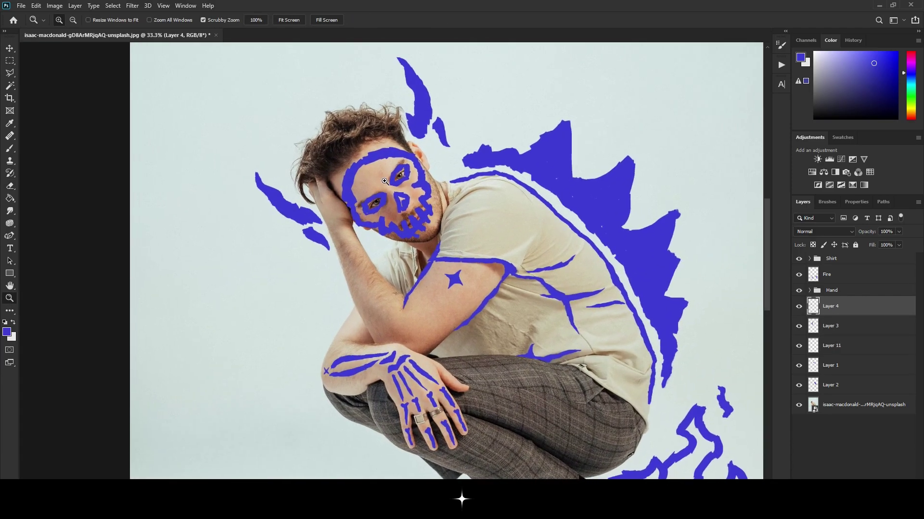
{"action": "left_click_drag", "start_coordinate": [269, 144], "coordinate": [346, 144]}
{"action": "left_click_drag", "start_coordinate": [831, 345], "coordinate": [863, 313]}
{"action": "left_click", "coordinate": [798, 307]}
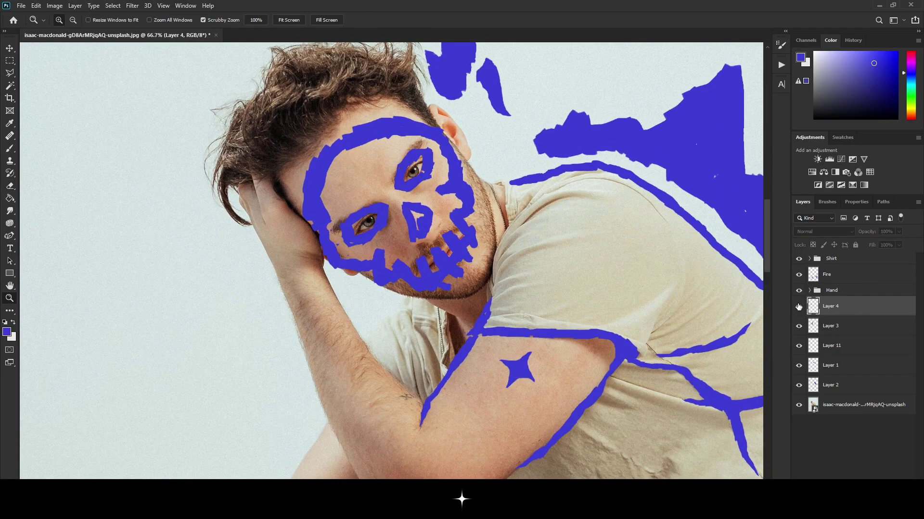
{"action": "left_click", "coordinate": [799, 326]}
{"action": "left_click", "coordinate": [848, 330]}
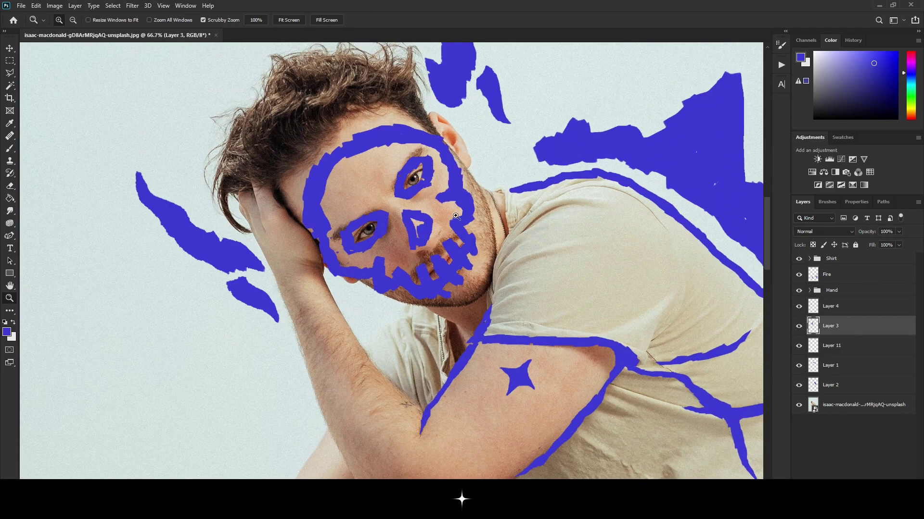
- Set the Eraser to the textured Aufgenommener sampled brush preset at 73 px
{"action": "scroll", "coordinate": [372, 192], "scroll_direction": "up", "scroll_amount": 2}
{"action": "key", "text": "e"}
{"action": "scroll", "coordinate": [372, 174], "scroll_direction": "up", "scroll_amount": 1}
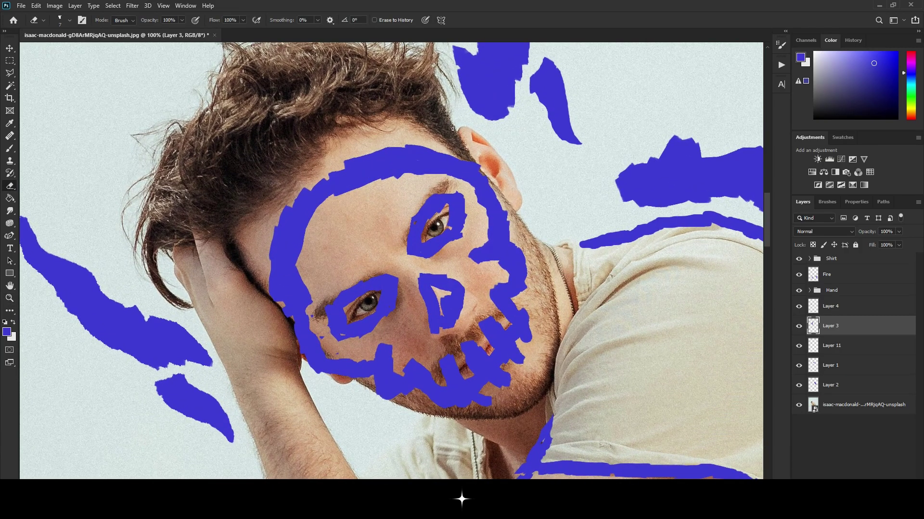
{"action": "left_click", "coordinate": [826, 202]}
{"action": "scroll", "coordinate": [852, 344], "scroll_direction": "down", "scroll_amount": 2}
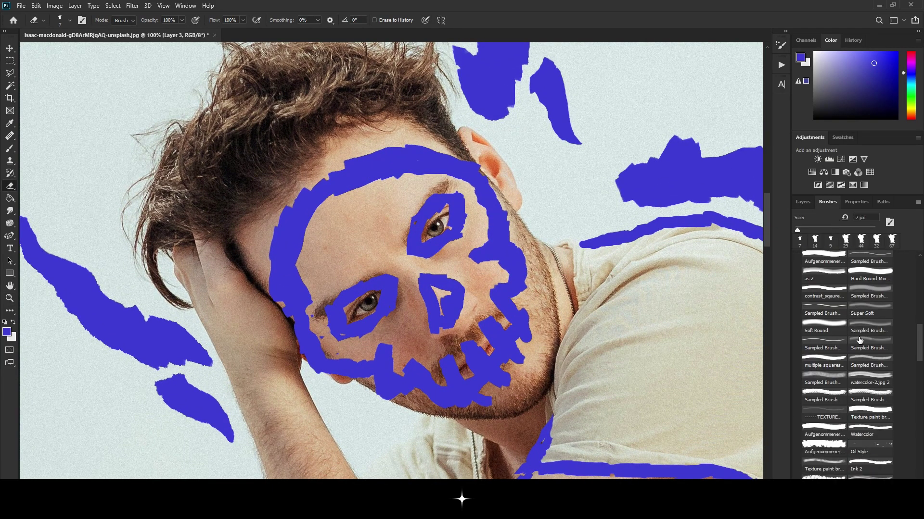
{"action": "scroll", "coordinate": [861, 356], "scroll_direction": "down", "scroll_amount": 2}
{"action": "left_click", "coordinate": [828, 393]}
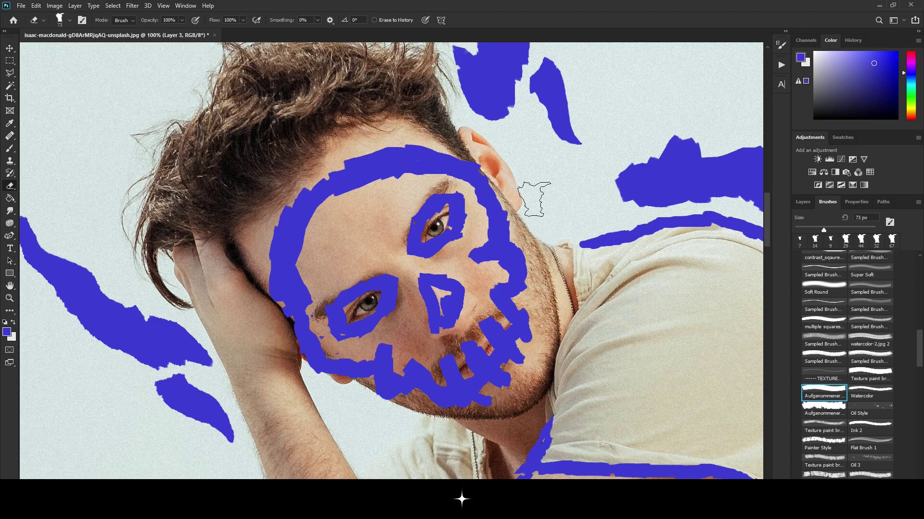
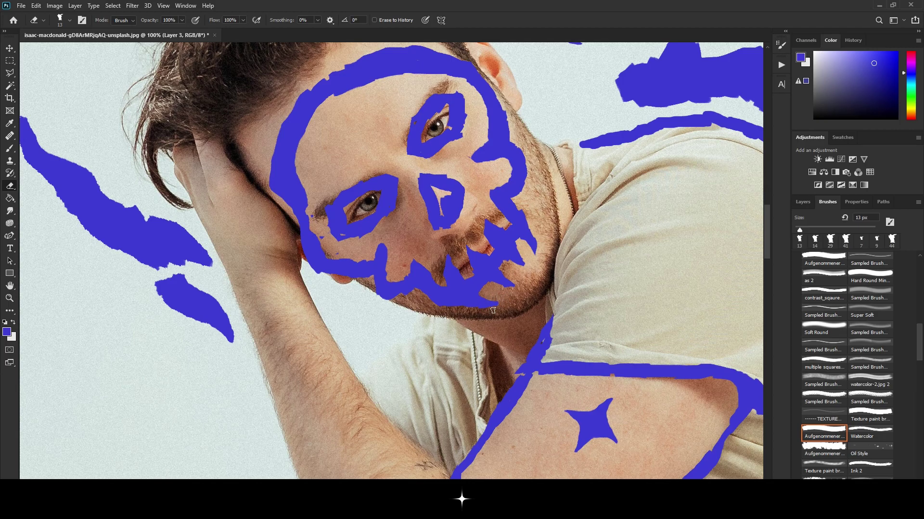
- Zoom out to see the whole doodled figure, then show the Layers list instead of brush presets
{"action": "key", "text": "z"}
{"action": "left_click_drag", "start_coordinate": [491, 231], "coordinate": [437, 229]}
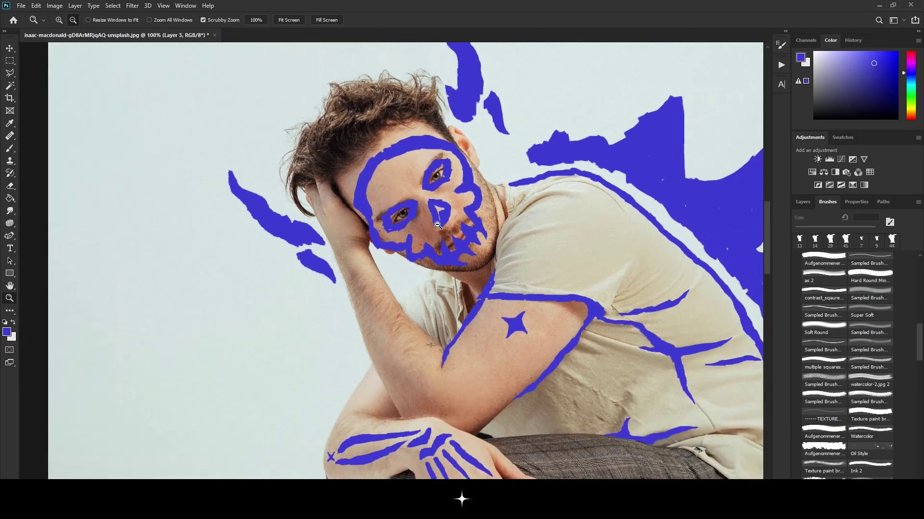
{"action": "left_click", "coordinate": [430, 221]}
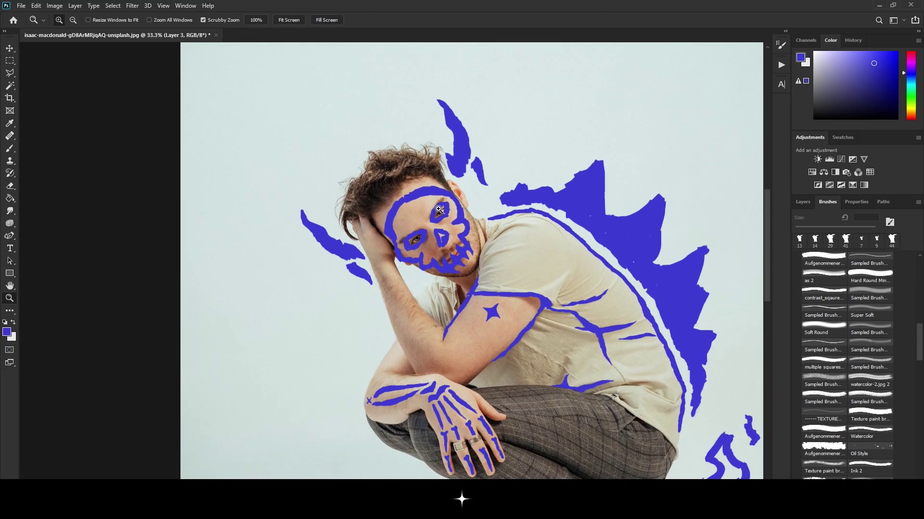
{"action": "left_click", "coordinate": [439, 210]}
{"action": "mouse_move", "coordinate": [441, 226]}
{"action": "left_mouse_down"}
{"action": "mouse_move", "coordinate": [452, 224]}
{"action": "mouse_move", "coordinate": [386, 244]}
{"action": "mouse_move", "coordinate": [447, 311]}
{"action": "left_mouse_up"}
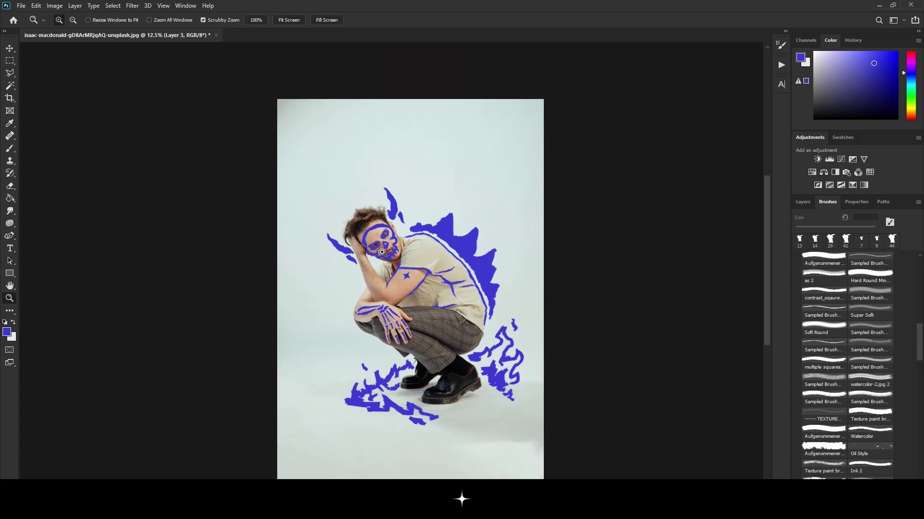
{"action": "scroll", "coordinate": [384, 221], "scroll_direction": "up", "scroll_amount": 3}
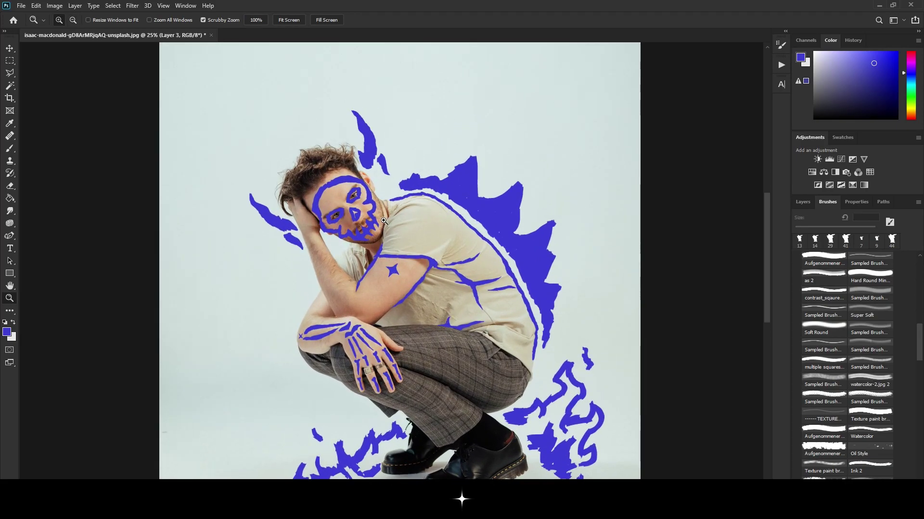
{"action": "left_click", "coordinate": [803, 202]}
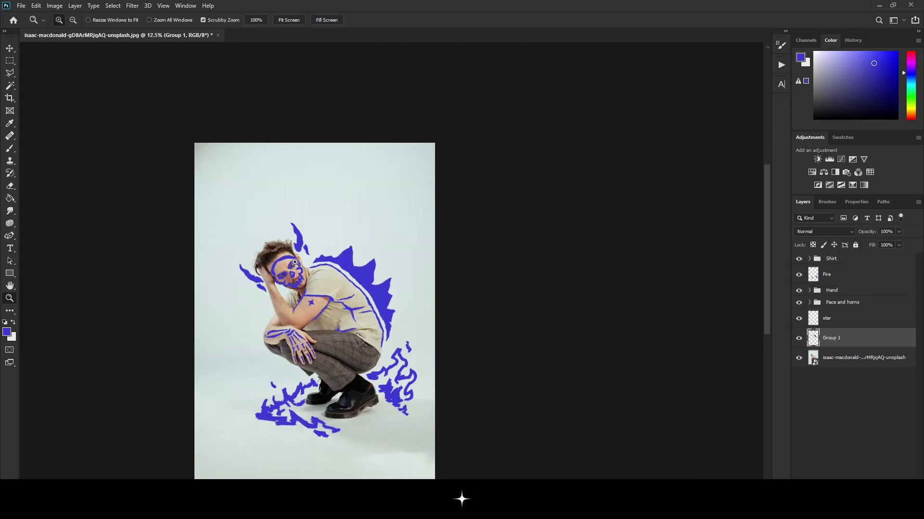
- Add a new empty Layer 11 and move it above the Shirt group at the top
{"action": "left_click", "coordinate": [295, 262]}
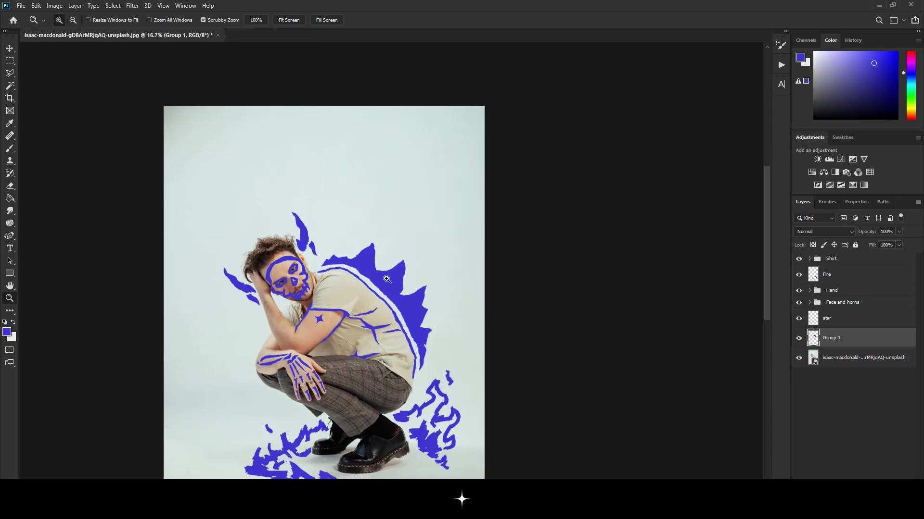
{"action": "scroll", "coordinate": [337, 231], "scroll_direction": "down", "scroll_amount": 1}
{"action": "scroll", "coordinate": [382, 199], "scroll_direction": "down", "scroll_amount": 1}
{"action": "scroll", "coordinate": [385, 174], "scroll_direction": "down", "scroll_amount": 1}
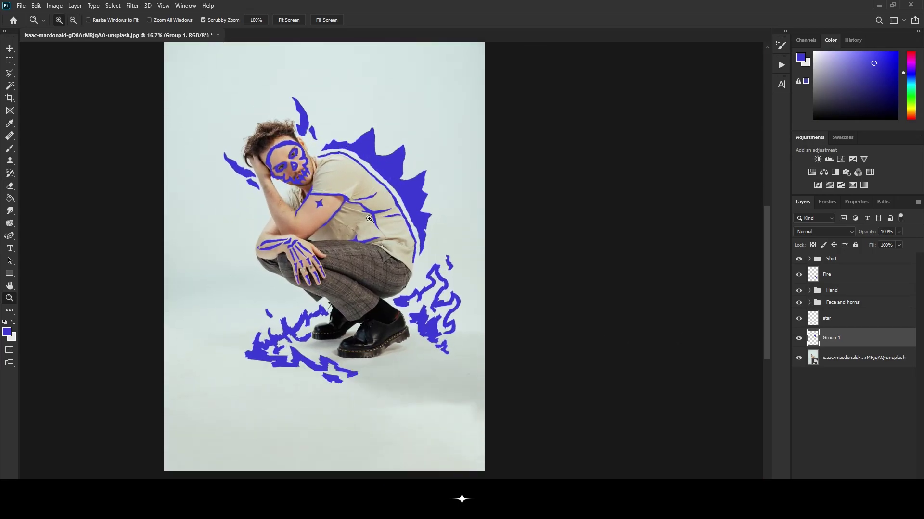
{"action": "left_click", "coordinate": [385, 174]}
{"action": "left_click", "coordinate": [290, 218], "text": "alt"}
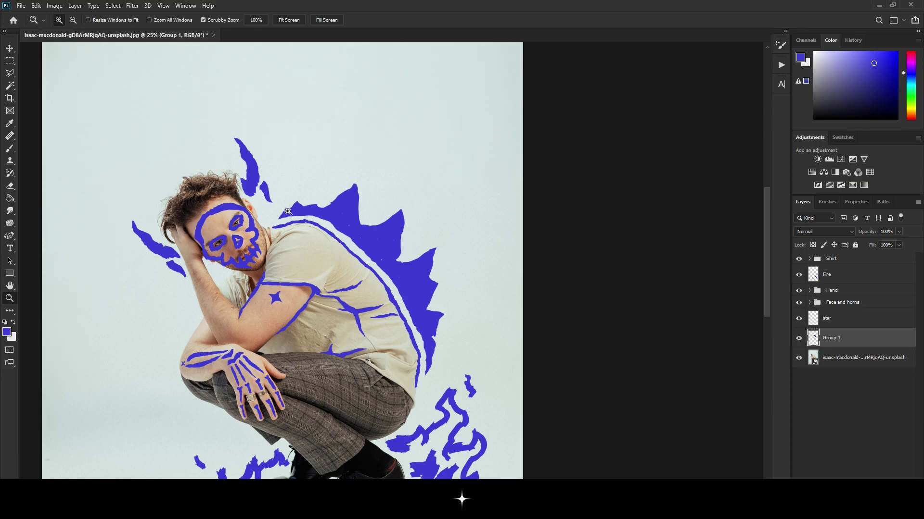
{"action": "left_click", "coordinate": [265, 195], "text": "alt"}
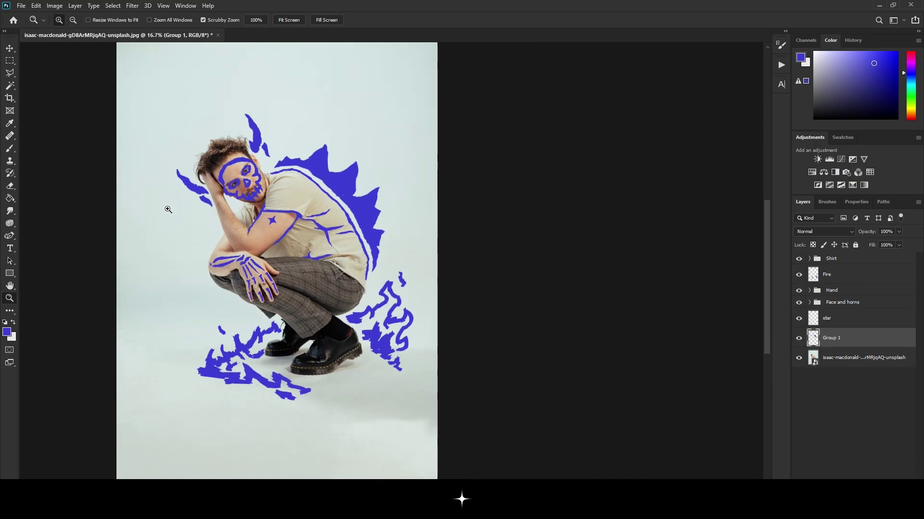
{"action": "left_click", "coordinate": [146, 205]}
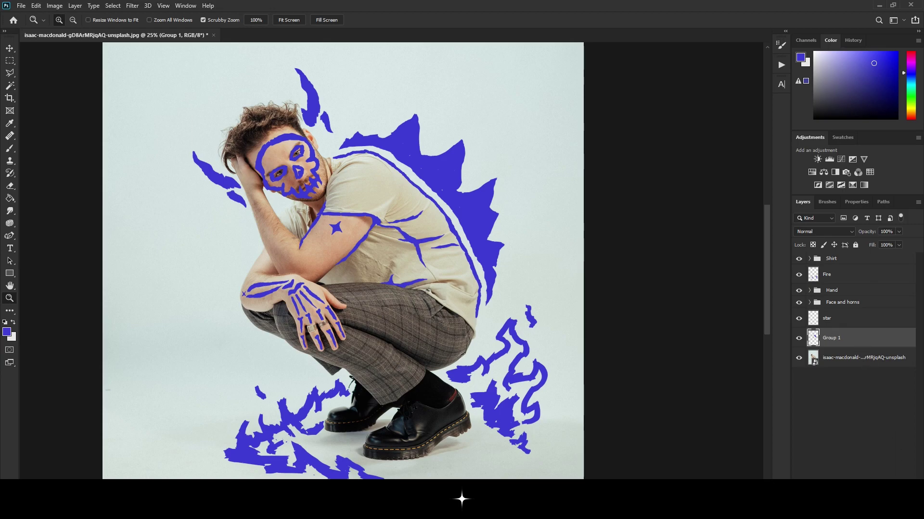
{"action": "key", "text": "ctrl+shift+alt+n"}
{"action": "key", "text": "b"}
{"action": "left_click_drag", "start_coordinate": [880, 339], "coordinate": [891, 255]}
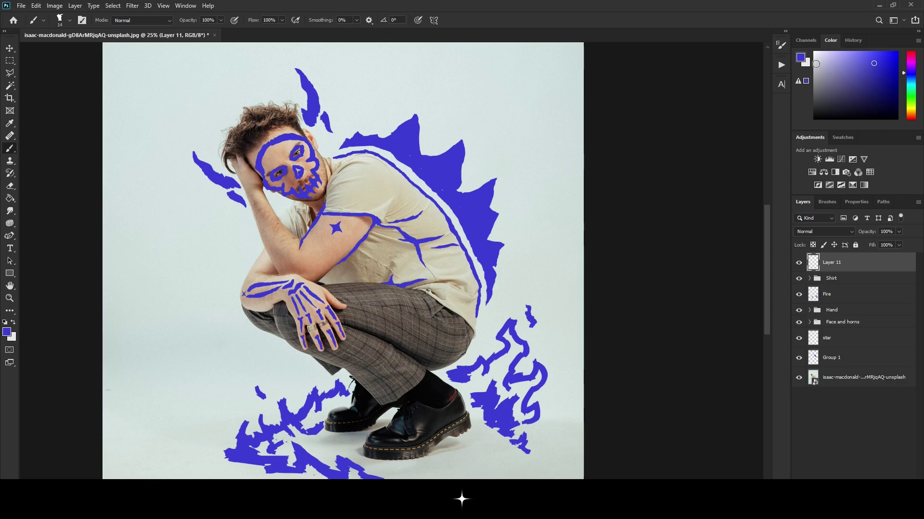
- Set the foreground colour to bright mint green (#2fee8d)
{"action": "left_click", "coordinate": [801, 58]}
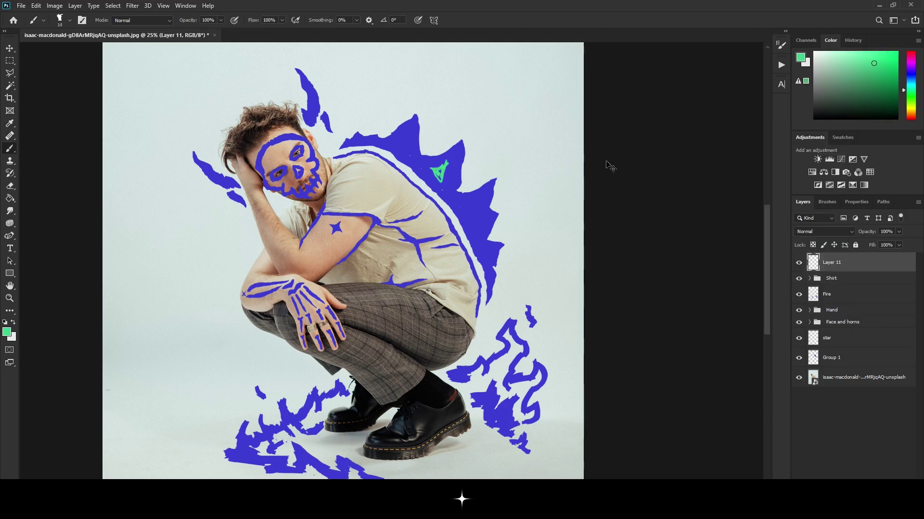
{"action": "key", "text": "ctrl+z"}
{"action": "key", "text": "z"}
{"action": "left_click", "coordinate": [352, 193]}
{"action": "left_click", "coordinate": [801, 58]}
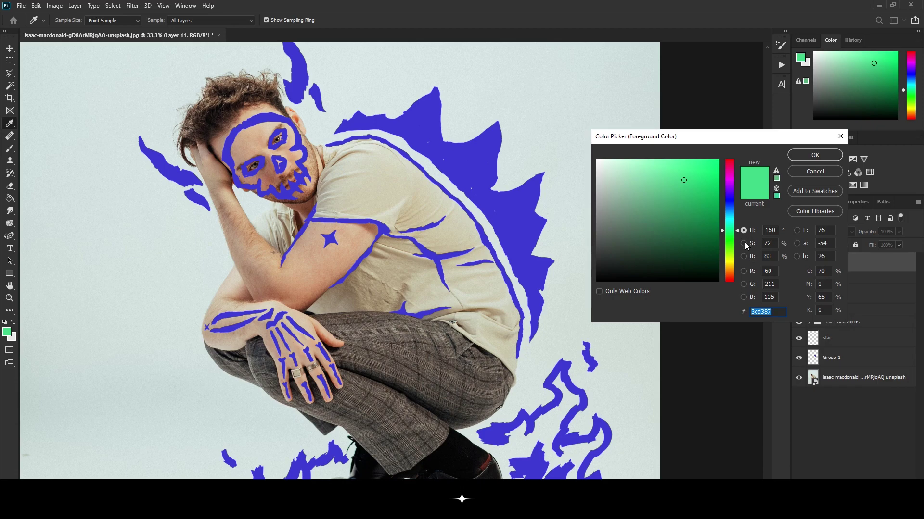
{"action": "left_click_drag", "start_coordinate": [698, 174], "coordinate": [694, 167]}
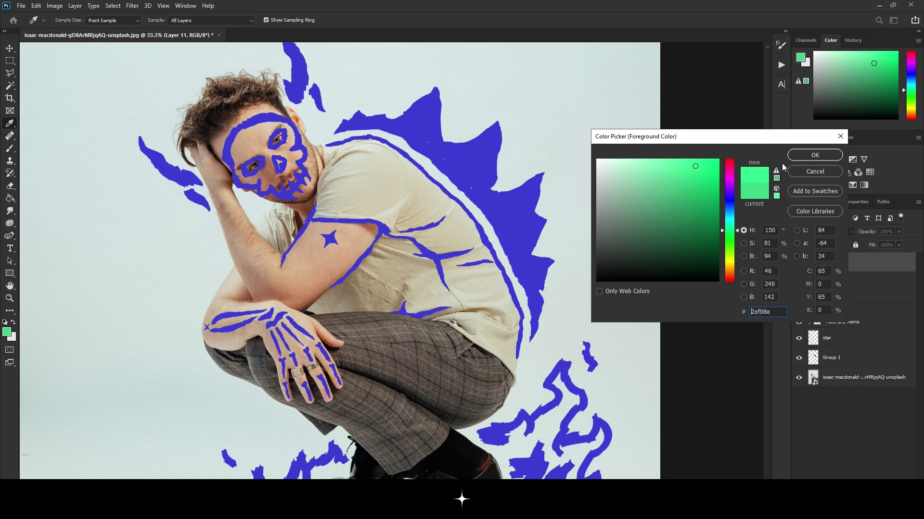
{"action": "left_click", "coordinate": [814, 155]}
- Halve the Brush tool's size using the brush presets
{"action": "key", "text": "b"}
{"action": "scroll", "coordinate": [336, 241], "scroll_direction": "down", "scroll_amount": 1}
{"action": "left_click", "coordinate": [827, 201]}
{"action": "scroll", "coordinate": [296, 161], "scroll_direction": "up", "scroll_amount": 3}
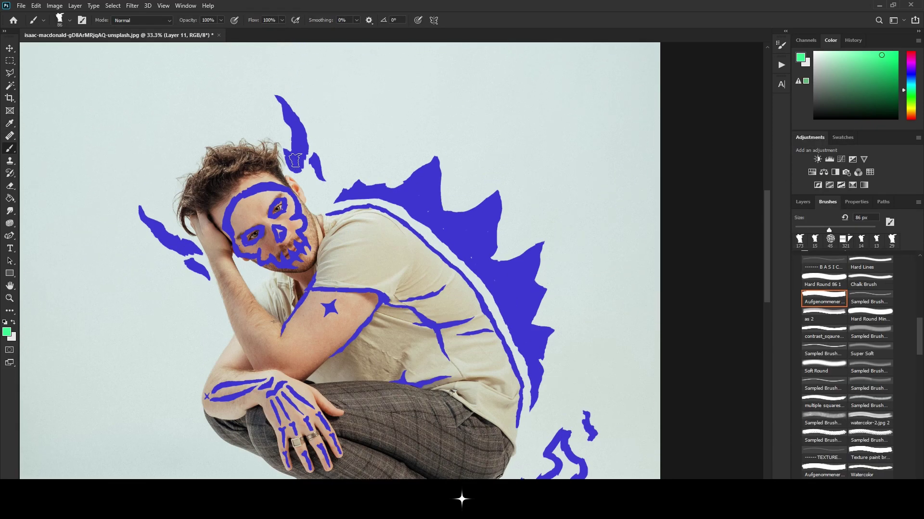
{"action": "scroll", "coordinate": [252, 208], "scroll_direction": "down", "scroll_amount": 1}
{"action": "left_click_drag", "start_coordinate": [822, 229], "coordinate": [811, 232]}
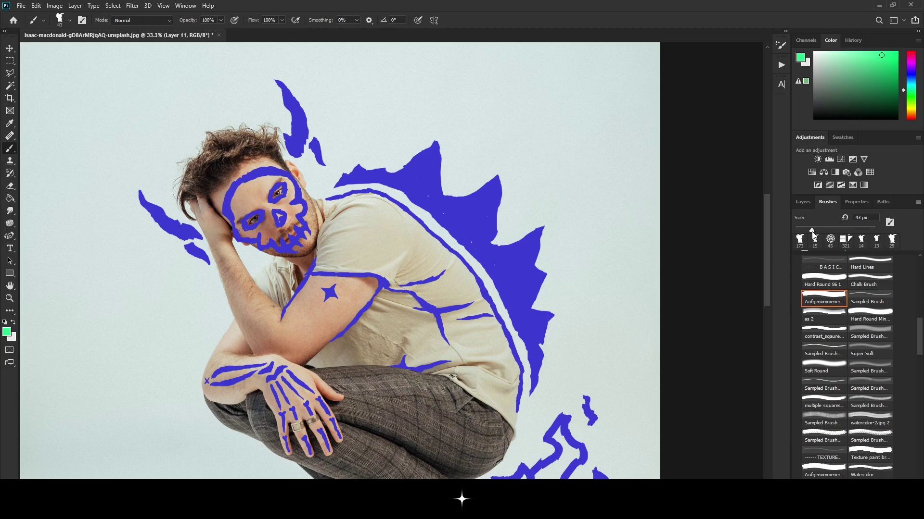
{"action": "scroll", "coordinate": [113, 169], "scroll_direction": "down", "scroll_amount": 3}
{"action": "scroll", "coordinate": [108, 173], "scroll_direction": "up", "scroll_amount": 2}
{"action": "scroll", "coordinate": [111, 172], "scroll_direction": "down", "scroll_amount": 2}
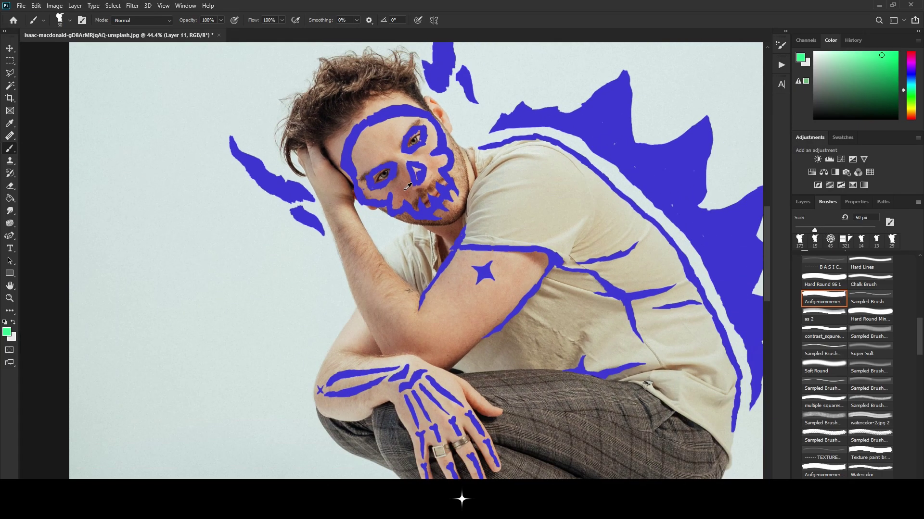
{"action": "scroll", "coordinate": [433, 166], "scroll_direction": "up", "scroll_amount": 3}
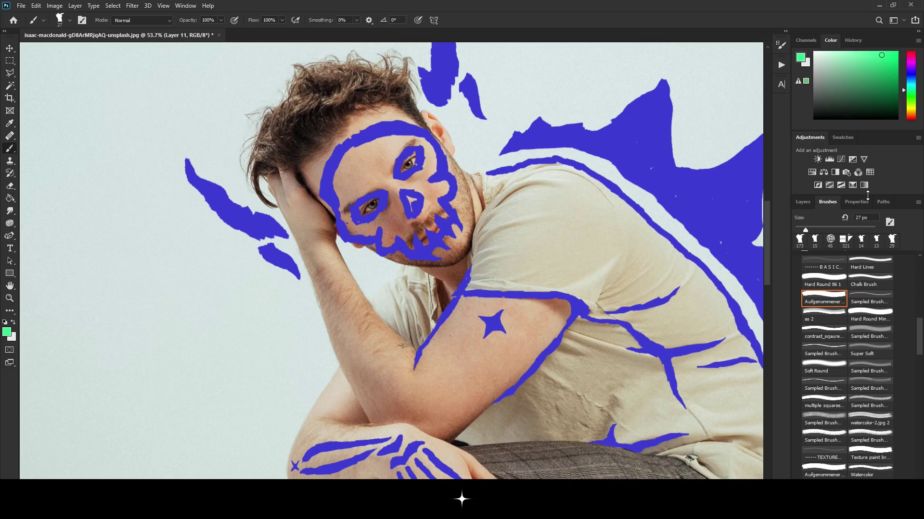
{"action": "left_click", "coordinate": [802, 202]}
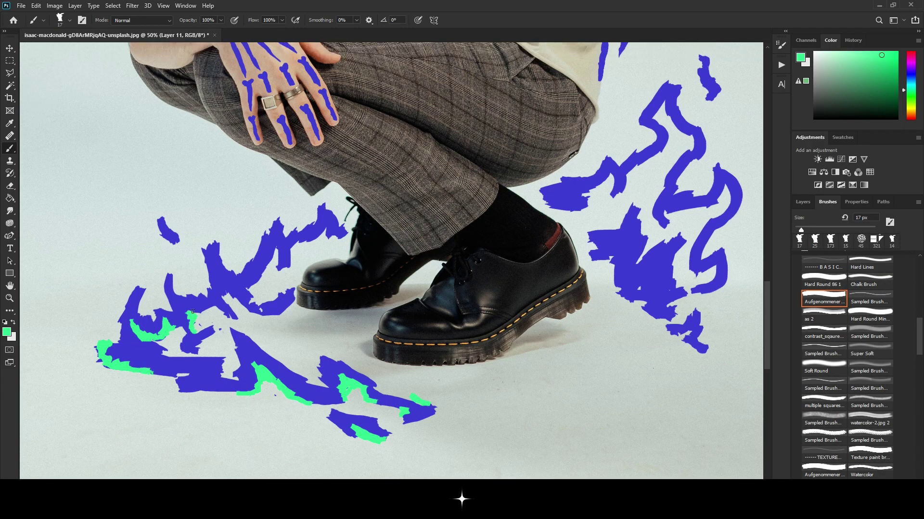
- Paint green highlight strokes along the blue flames around both feet
{"action": "left_click_drag", "start_coordinate": [192, 311], "coordinate": [219, 308]}
{"action": "scroll", "coordinate": [229, 301], "scroll_direction": "down", "scroll_amount": 1}
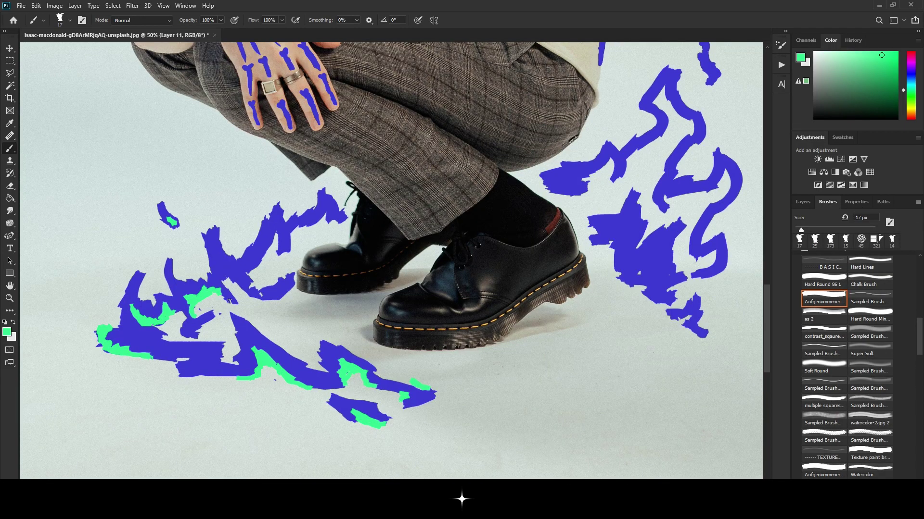
{"action": "left_click_drag", "start_coordinate": [277, 283], "coordinate": [261, 264]}
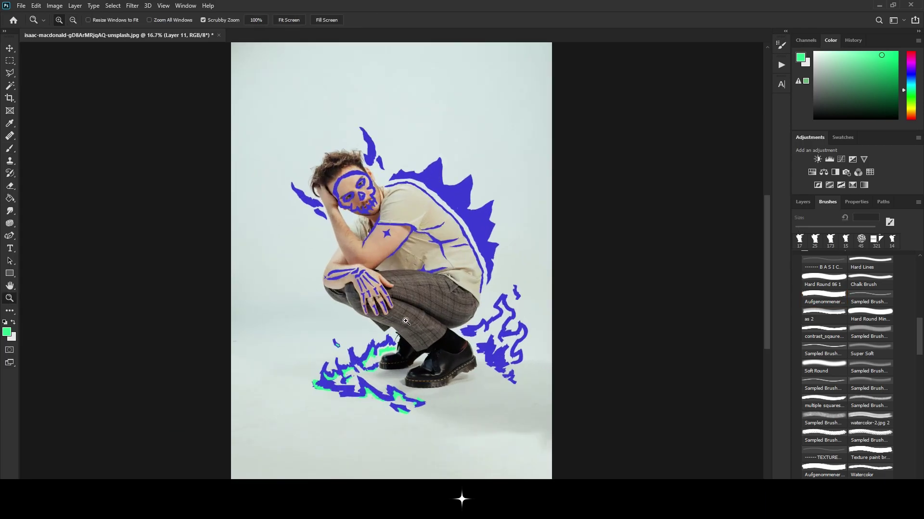
{"action": "mouse_move", "coordinate": [488, 277]}
{"action": "left_mouse_down"}
{"action": "mouse_move", "coordinate": [524, 263]}
{"action": "mouse_move", "coordinate": [553, 231]}
{"action": "left_mouse_up"}
{"action": "scroll", "coordinate": [524, 262], "scroll_direction": "down", "scroll_amount": 2}
{"action": "left_click_drag", "start_coordinate": [599, 120], "coordinate": [637, 169]}
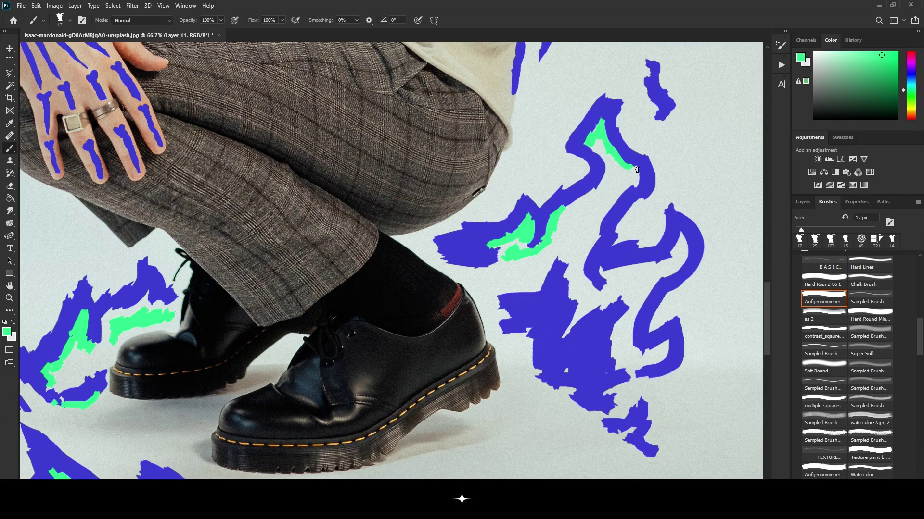
{"action": "key", "text": "z"}
{"action": "left_click", "coordinate": [433, 270], "text": "alt"}
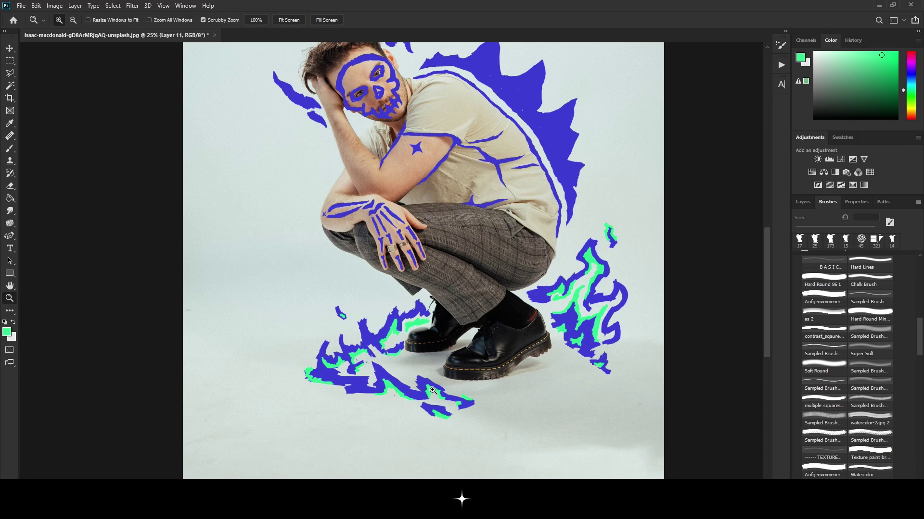
- Create a new empty Layer 12 for the head-flame accents
{"action": "scroll", "coordinate": [597, 348], "scroll_direction": "up", "scroll_amount": 2}
{"action": "scroll", "coordinate": [603, 351], "scroll_direction": "up", "scroll_amount": 2}
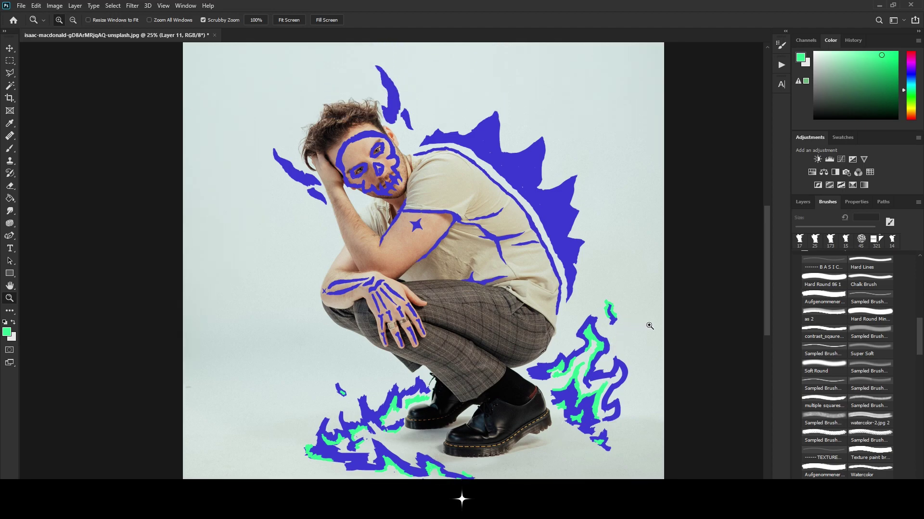
{"action": "scroll", "coordinate": [526, 365], "scroll_direction": "down", "scroll_amount": 1}
{"action": "left_click", "coordinate": [802, 202]}
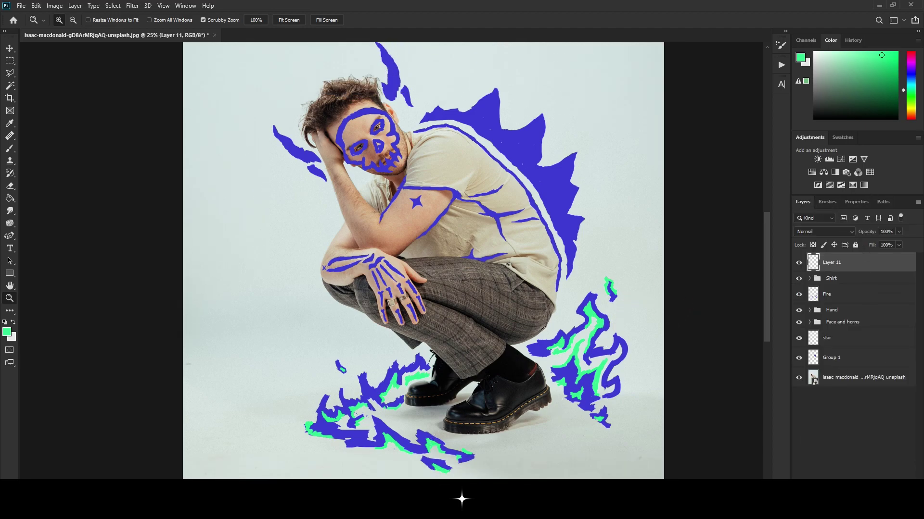
{"action": "key", "text": "ctrl+shift+alt+n"}
{"action": "left_click", "coordinate": [461, 282]}
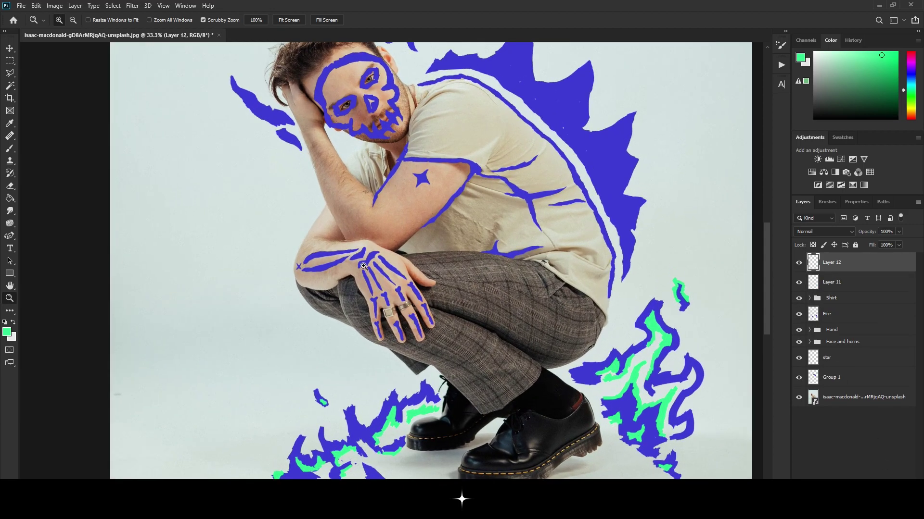
{"action": "left_click", "coordinate": [454, 306]}
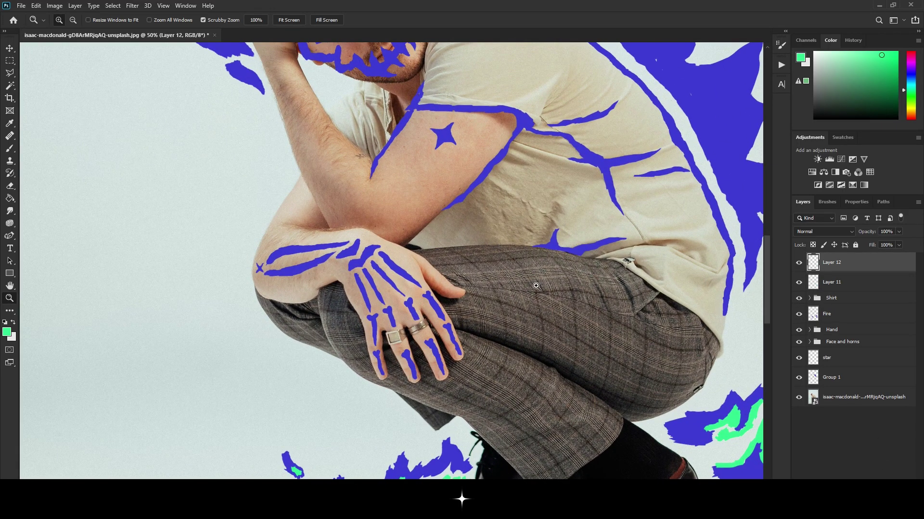
{"action": "scroll", "coordinate": [535, 285], "scroll_direction": "up", "scroll_amount": 3}
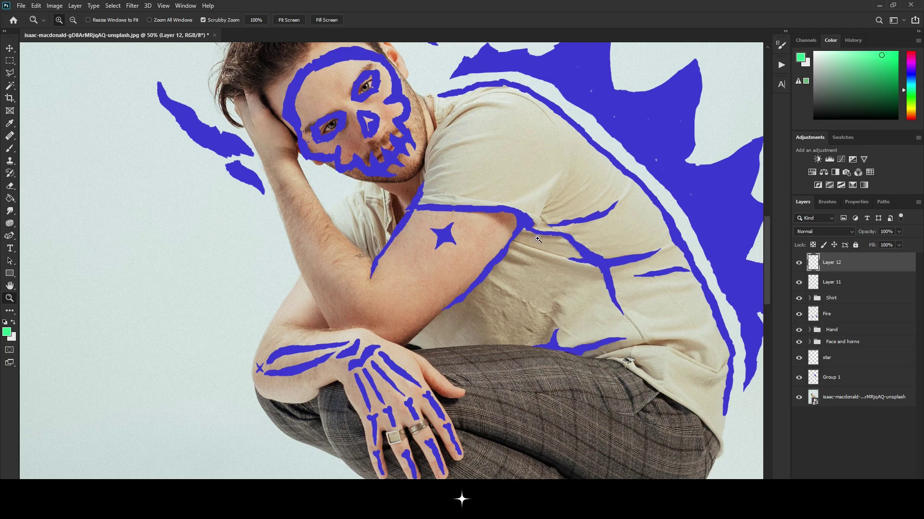
{"action": "left_click", "coordinate": [558, 255], "text": "alt"}
{"action": "left_click", "coordinate": [735, 182]}
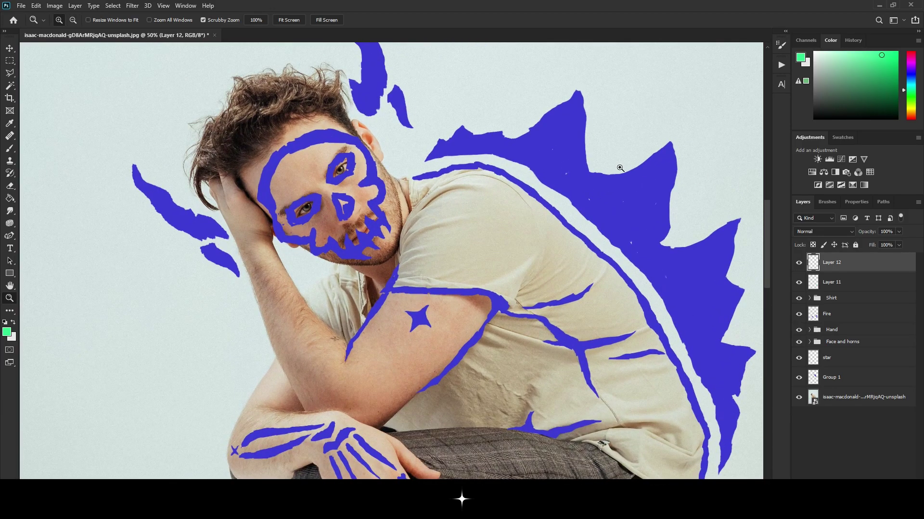
- Pick a Brush preset for the flames above the head, then zoom out to the whole figure
{"action": "scroll", "coordinate": [358, 158], "scroll_direction": "up", "scroll_amount": 1}
{"action": "scroll", "coordinate": [357, 158], "scroll_direction": "up", "scroll_amount": 1}
{"action": "left_click", "coordinate": [358, 158]}
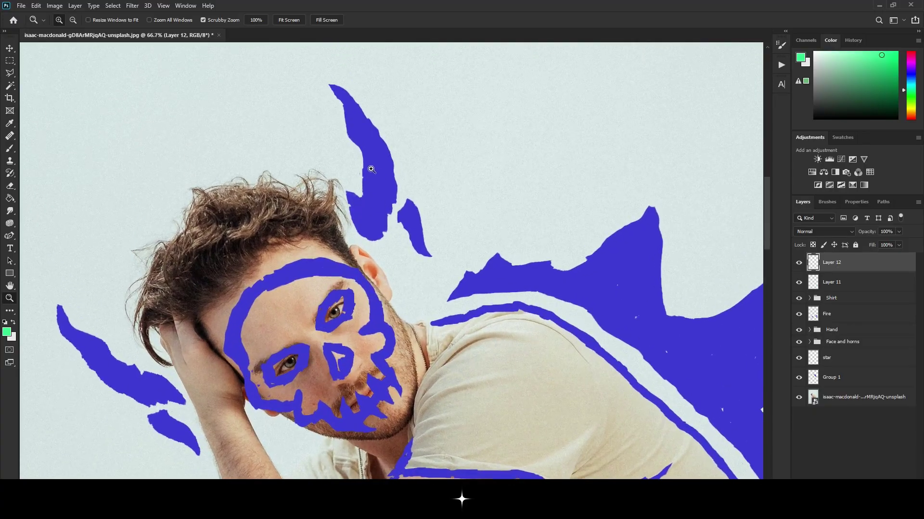
{"action": "left_click", "coordinate": [351, 213]}
{"action": "key", "text": "b"}
{"action": "scroll", "coordinate": [392, 193], "scroll_direction": "up", "scroll_amount": 1}
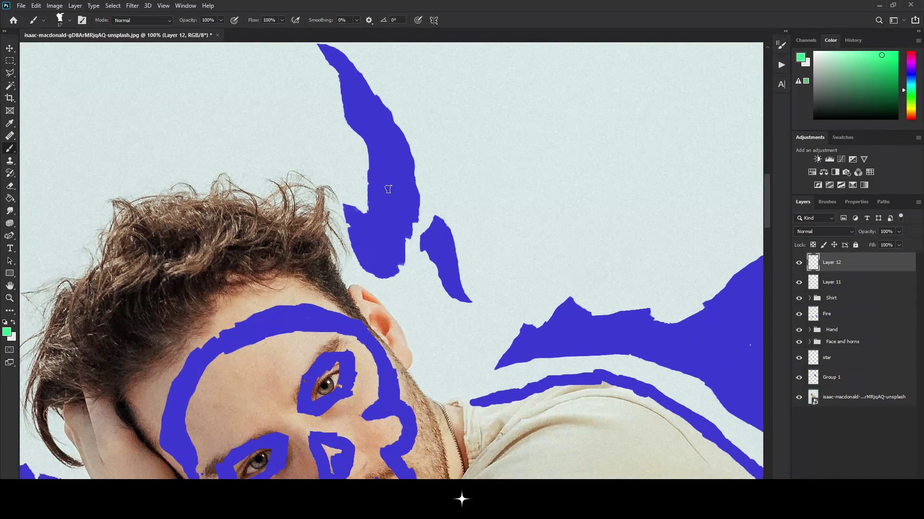
{"action": "left_click", "coordinate": [827, 202]}
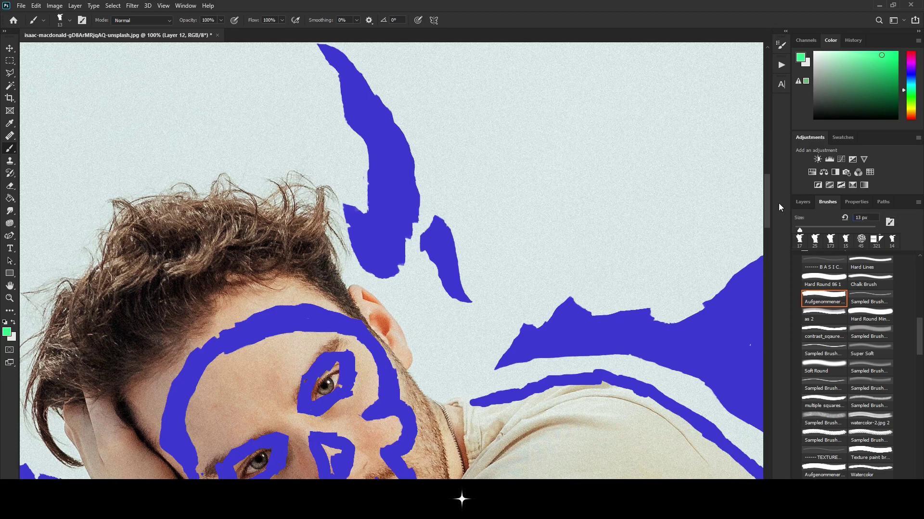
{"action": "scroll", "coordinate": [432, 162], "scroll_direction": "up", "scroll_amount": 3}
{"action": "key", "text": "z"}
{"action": "key", "text": "ctrl+minus"}
{"action": "key", "text": "ctrl+minus"}
{"action": "key", "text": "ctrl+minus"}
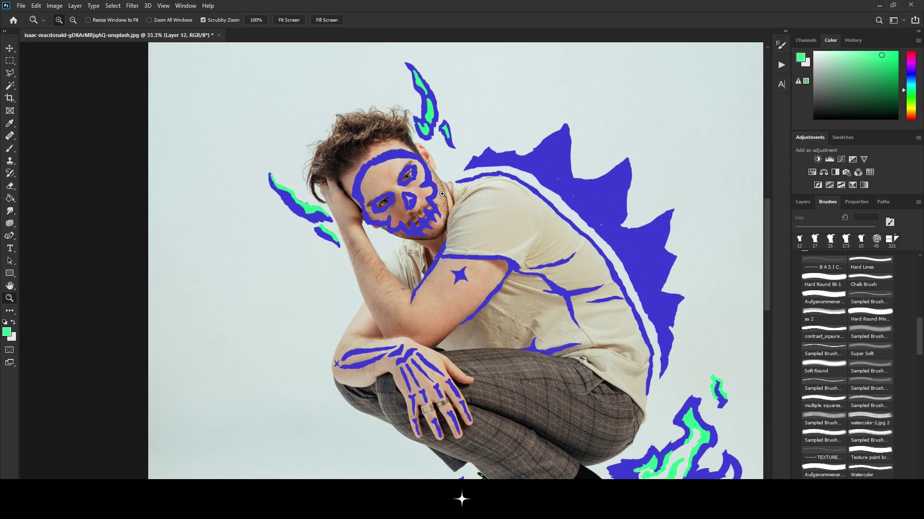
- Erase the upper horn's green tip edge and shorten the streak's lower end
{"action": "left_click_drag", "start_coordinate": [442, 194], "coordinate": [712, 192]}
{"action": "key", "text": "F7"}
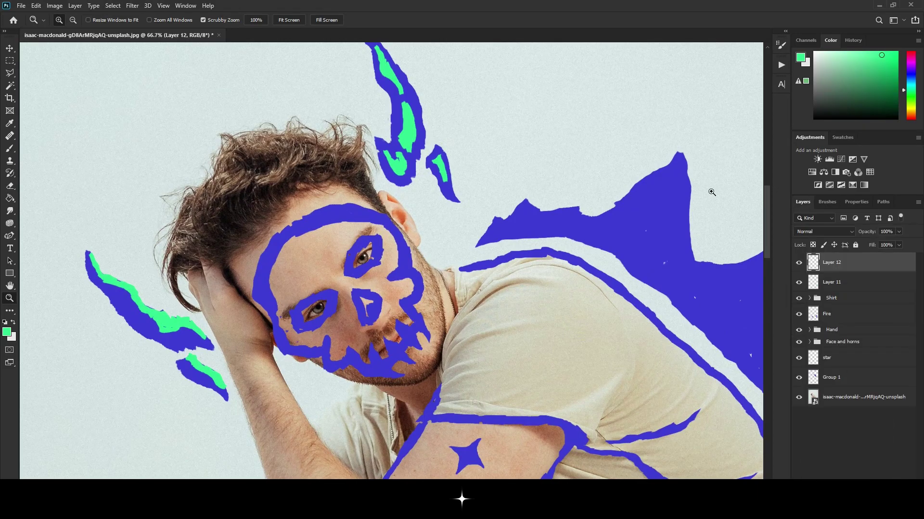
{"action": "scroll", "coordinate": [387, 46], "scroll_direction": "up", "scroll_amount": 3}
{"action": "key", "text": "e"}
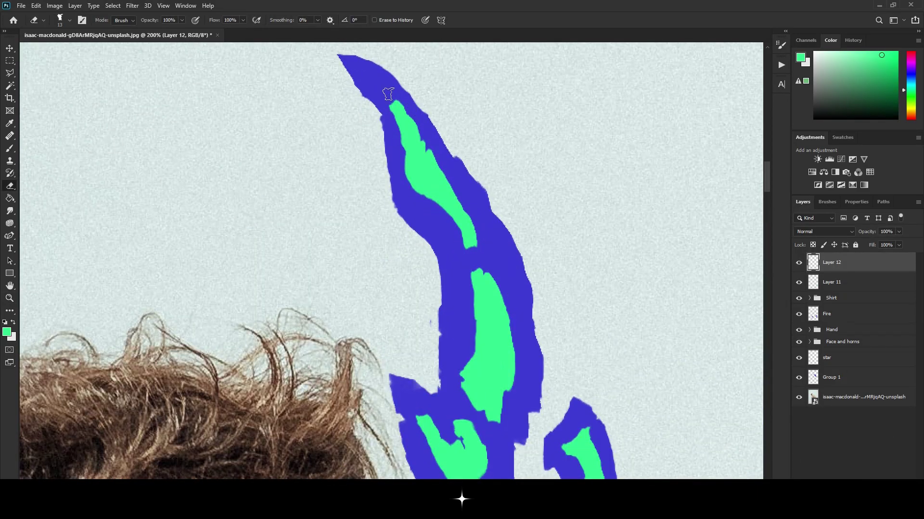
{"action": "left_click_drag", "start_coordinate": [392, 102], "coordinate": [447, 165]}
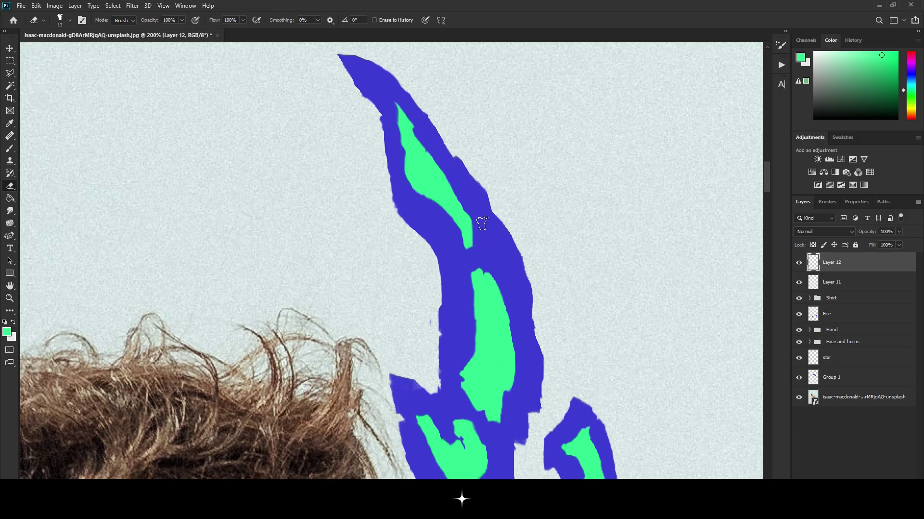
{"action": "left_click_drag", "start_coordinate": [464, 258], "coordinate": [449, 227]}
{"action": "scroll", "coordinate": [468, 272], "scroll_direction": "down", "scroll_amount": 1}
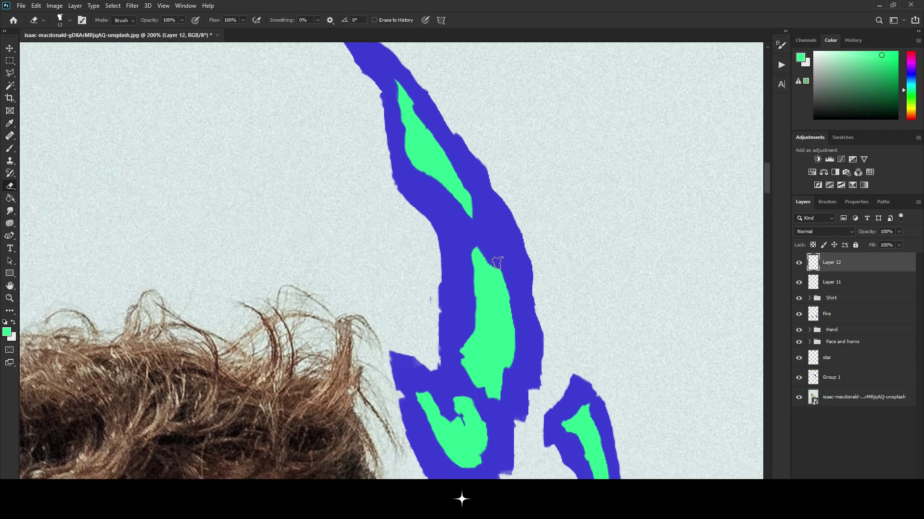
{"action": "scroll", "coordinate": [517, 294], "scroll_direction": "down", "scroll_amount": 2}
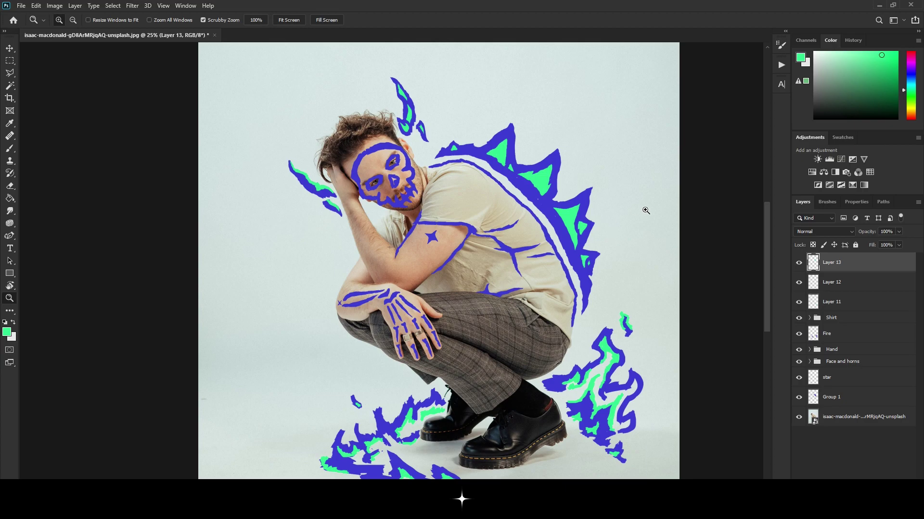
- Add new Layer 14 and paint green into the shirt's crack junction
{"action": "scroll", "coordinate": [616, 215], "scroll_direction": "up", "scroll_amount": 1}
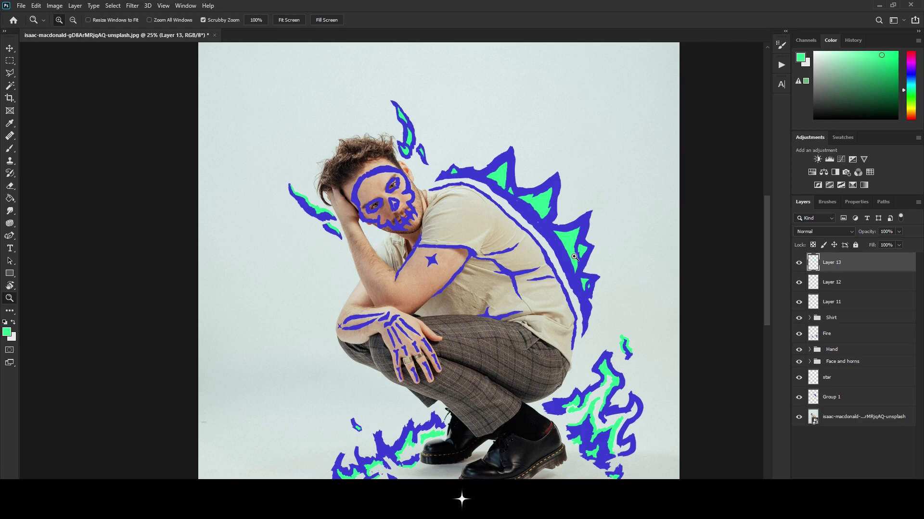
{"action": "scroll", "coordinate": [574, 245], "scroll_direction": "up", "scroll_amount": 2}
{"action": "scroll", "coordinate": [540, 293], "scroll_direction": "down", "scroll_amount": 2}
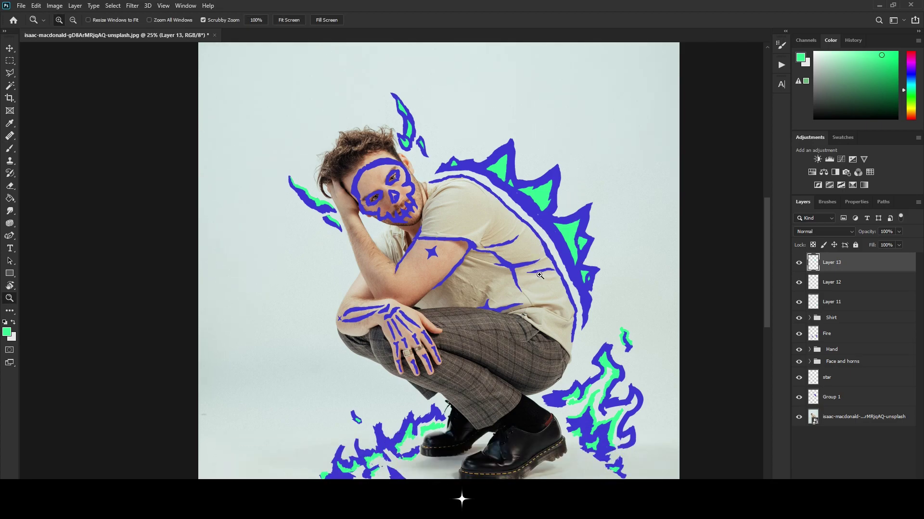
{"action": "left_click_drag", "start_coordinate": [540, 293], "coordinate": [645, 286]}
{"action": "key", "text": "ctrl+shift+alt+n"}
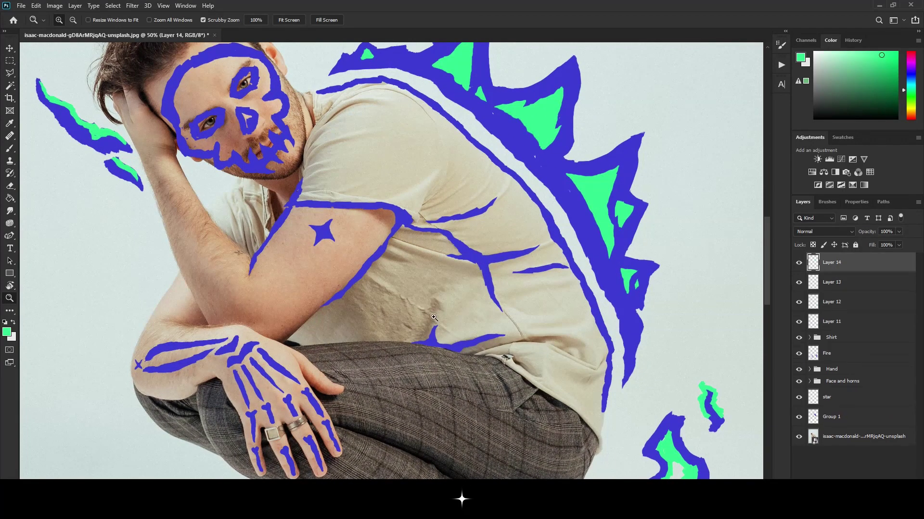
{"action": "left_click", "coordinate": [476, 261]}
{"action": "key", "text": "b"}
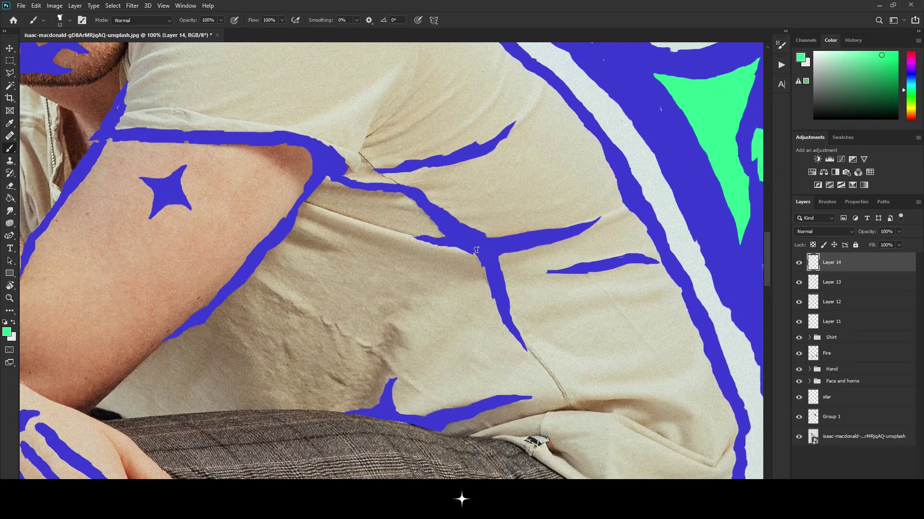
{"action": "mouse_move", "coordinate": [449, 224]}
{"action": "left_mouse_down"}
{"action": "mouse_move", "coordinate": [488, 250]}
{"action": "mouse_move", "coordinate": [508, 243]}
{"action": "mouse_move", "coordinate": [495, 278]}
{"action": "left_mouse_up"}
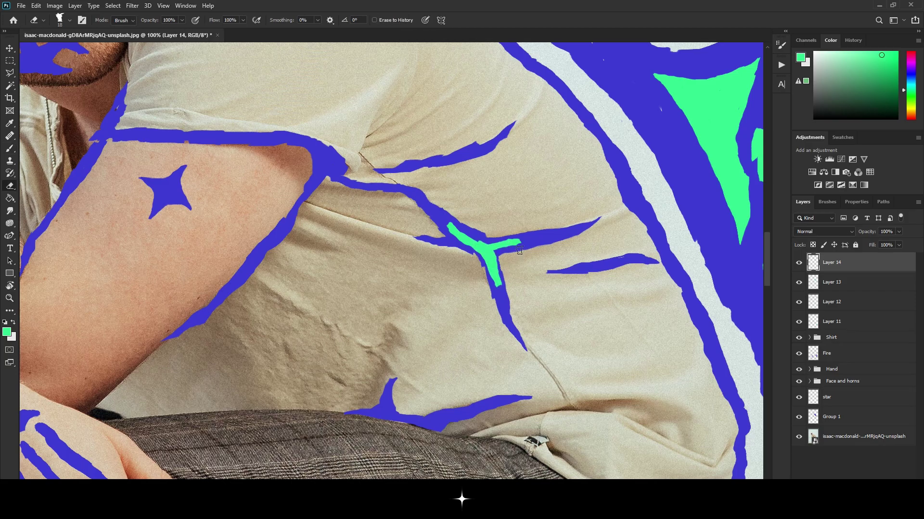
- Erase the green arms' edges so the Y tapers into thin points
{"action": "key", "text": "e"}
{"action": "scroll", "coordinate": [516, 246], "scroll_direction": "up", "scroll_amount": 2}
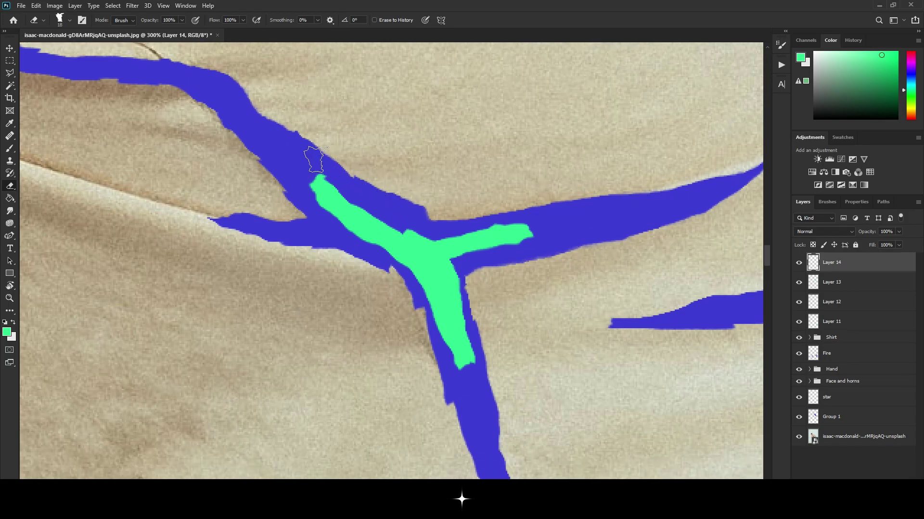
{"action": "mouse_move", "coordinate": [330, 172]}
{"action": "left_mouse_down"}
{"action": "mouse_move", "coordinate": [311, 183]}
{"action": "mouse_move", "coordinate": [362, 252]}
{"action": "left_mouse_up"}
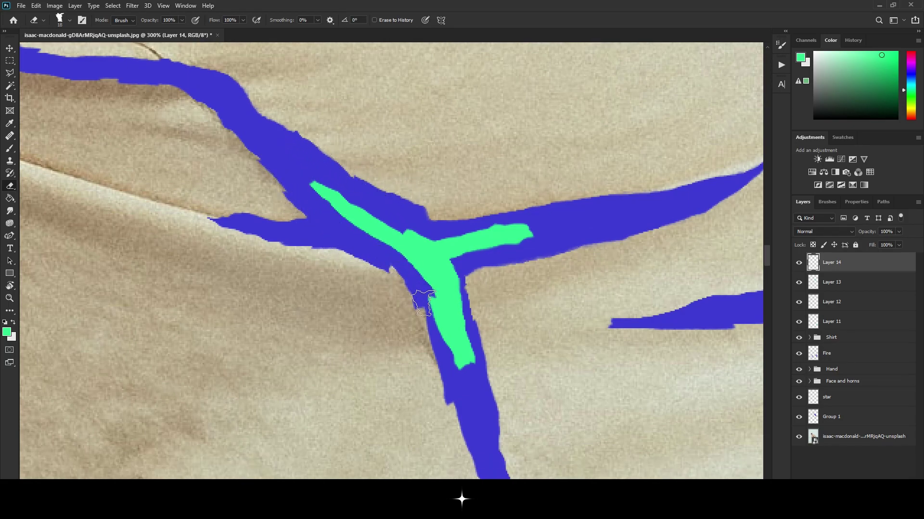
{"action": "left_click_drag", "start_coordinate": [362, 252], "coordinate": [470, 413]}
{"action": "mouse_move", "coordinate": [490, 354]}
{"action": "left_mouse_down"}
{"action": "mouse_move", "coordinate": [479, 378]}
{"action": "mouse_move", "coordinate": [457, 270]}
{"action": "left_mouse_up"}
{"action": "mouse_move", "coordinate": [510, 256]}
{"action": "left_mouse_down"}
{"action": "mouse_move", "coordinate": [552, 231]}
{"action": "mouse_move", "coordinate": [515, 217]}
{"action": "mouse_move", "coordinate": [550, 217]}
{"action": "mouse_move", "coordinate": [442, 224]}
{"action": "mouse_move", "coordinate": [535, 215]}
{"action": "left_mouse_up"}
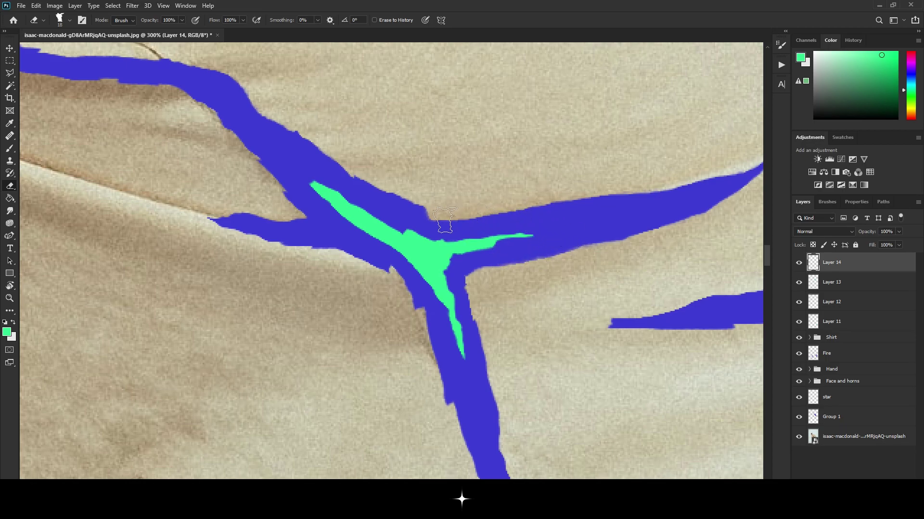
{"action": "left_click_drag", "start_coordinate": [439, 224], "coordinate": [375, 204]}
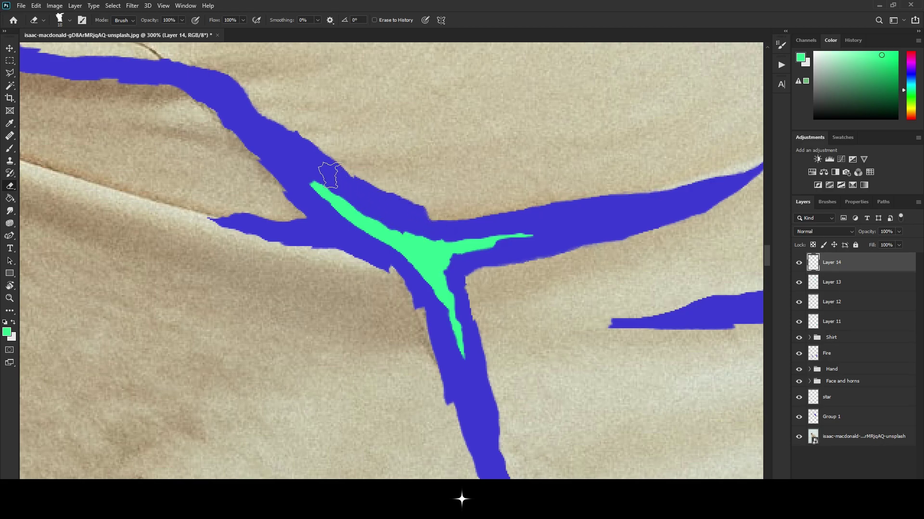
{"action": "key", "text": "z"}
{"action": "left_click", "coordinate": [296, 272], "text": "alt"}
{"action": "left_click", "coordinate": [296, 272], "text": "alt"}
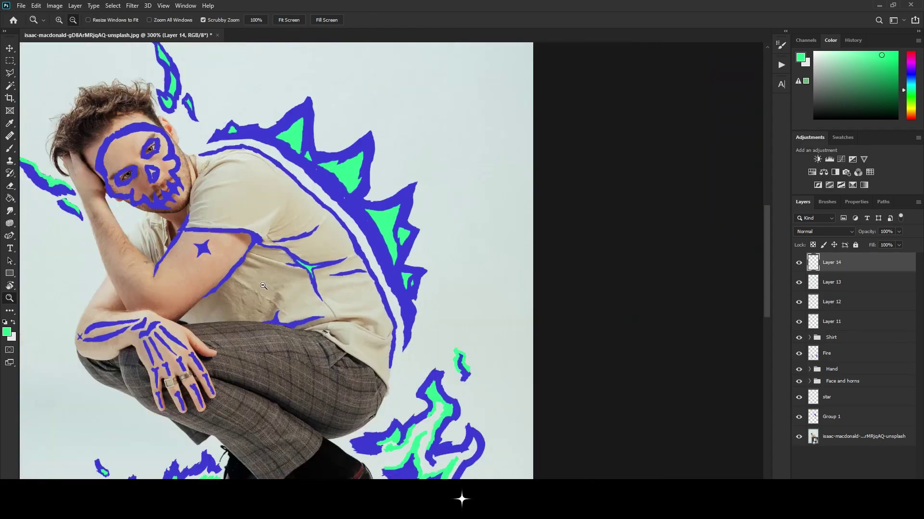
{"action": "left_click_drag", "start_coordinate": [295, 271], "coordinate": [202, 270]}
{"action": "left_click", "coordinate": [473, 279]}
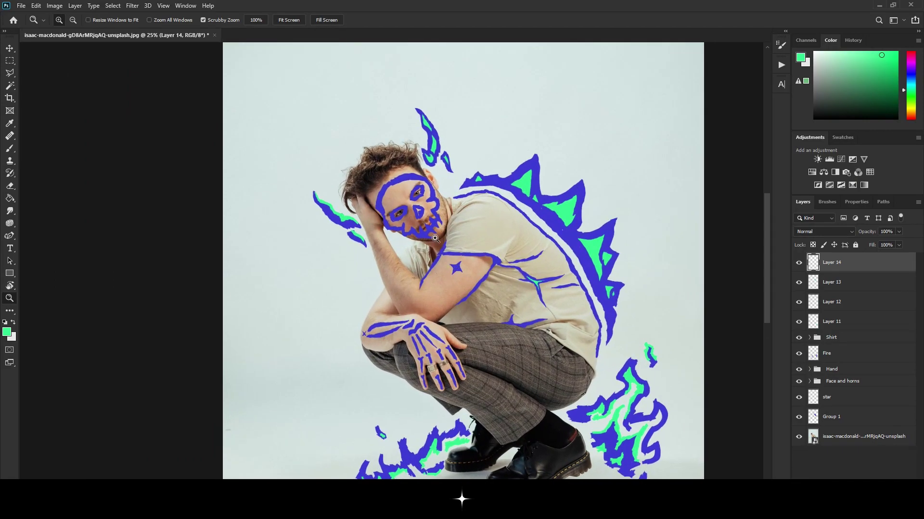
{"action": "scroll", "coordinate": [445, 220], "scroll_direction": "down", "scroll_amount": 3}
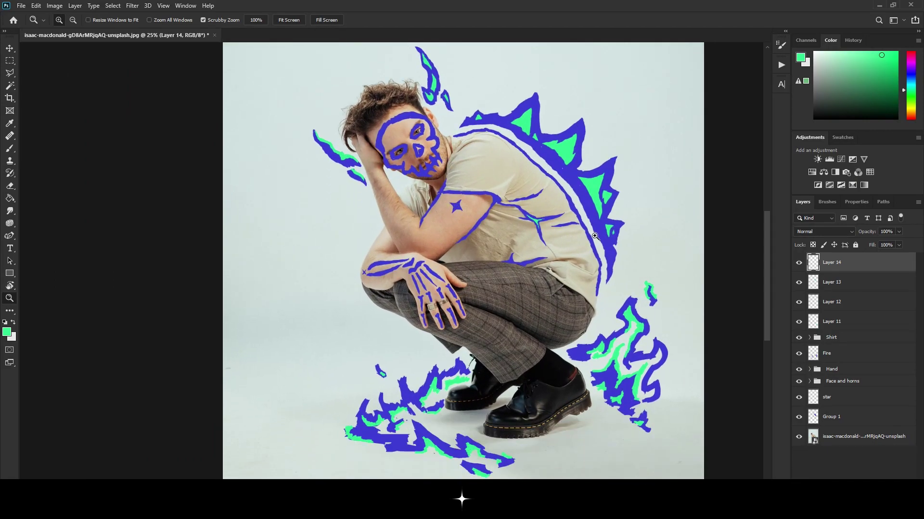
{"action": "scroll", "coordinate": [529, 245], "scroll_direction": "down", "scroll_amount": 2}
{"action": "scroll", "coordinate": [613, 271], "scroll_direction": "down", "scroll_amount": 2}
{"action": "scroll", "coordinate": [617, 273], "scroll_direction": "up", "scroll_amount": 2}
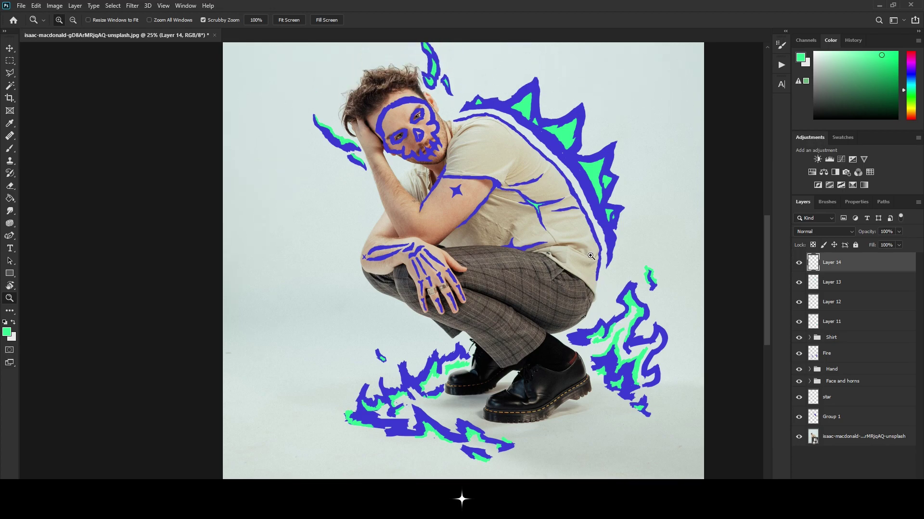
{"action": "scroll", "coordinate": [656, 258], "scroll_direction": "up", "scroll_amount": 2}
{"action": "scroll", "coordinate": [418, 240], "scroll_direction": "up", "scroll_amount": 2}
{"action": "left_click_drag", "start_coordinate": [383, 219], "coordinate": [165, 212]}
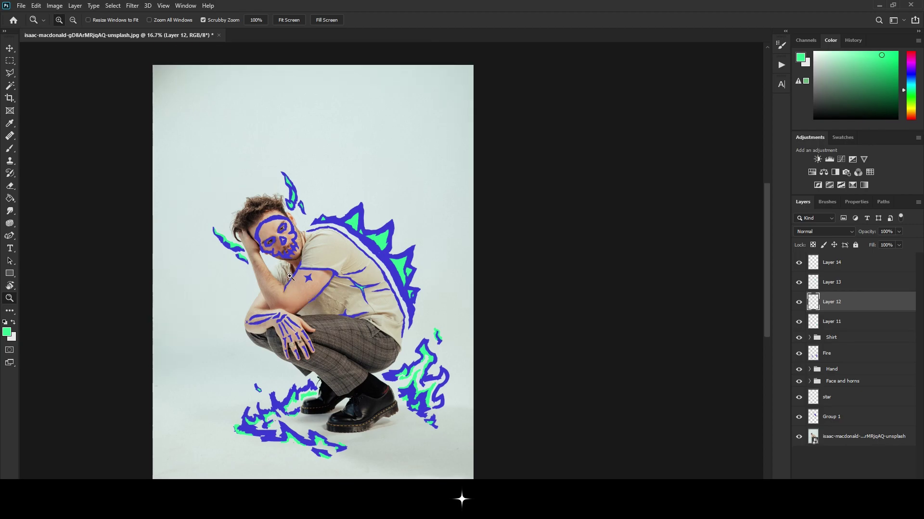
{"action": "mouse_move", "coordinate": [84, 235]}
{"action": "left_mouse_down"}
{"action": "mouse_move", "coordinate": [528, 298]}
{"action": "mouse_move", "coordinate": [507, 241]}
{"action": "left_mouse_up"}
{"action": "key", "text": "b"}
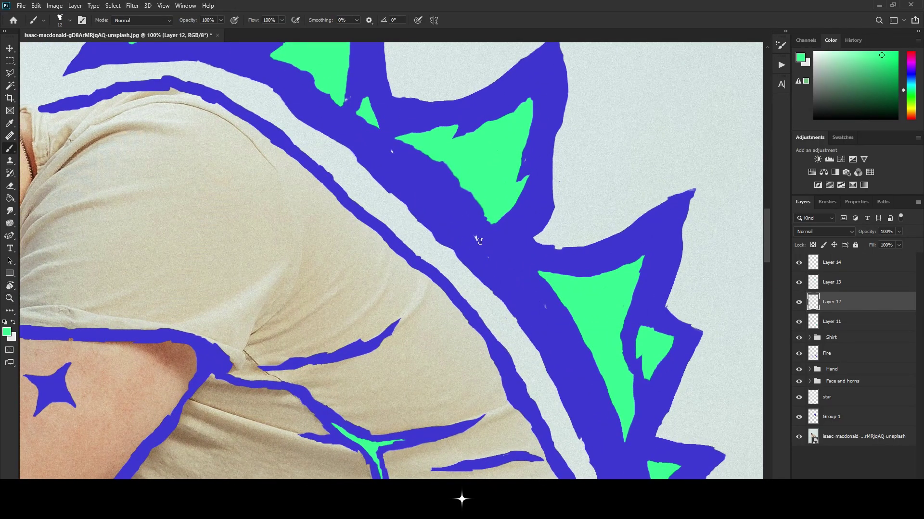
{"action": "key", "text": "ctrl+z"}
{"action": "left_click", "coordinate": [824, 264]}
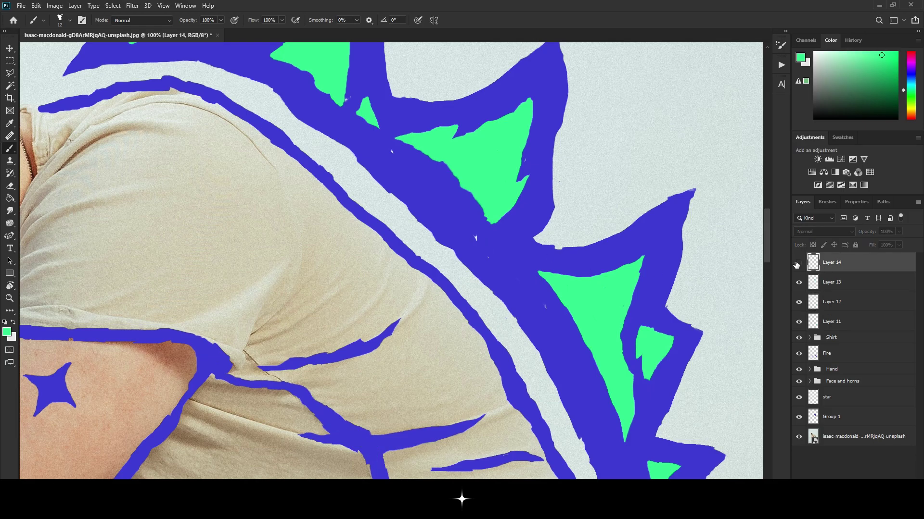
{"action": "left_click", "coordinate": [799, 282]}
{"action": "left_click", "coordinate": [831, 283]}
{"action": "key", "text": "z"}
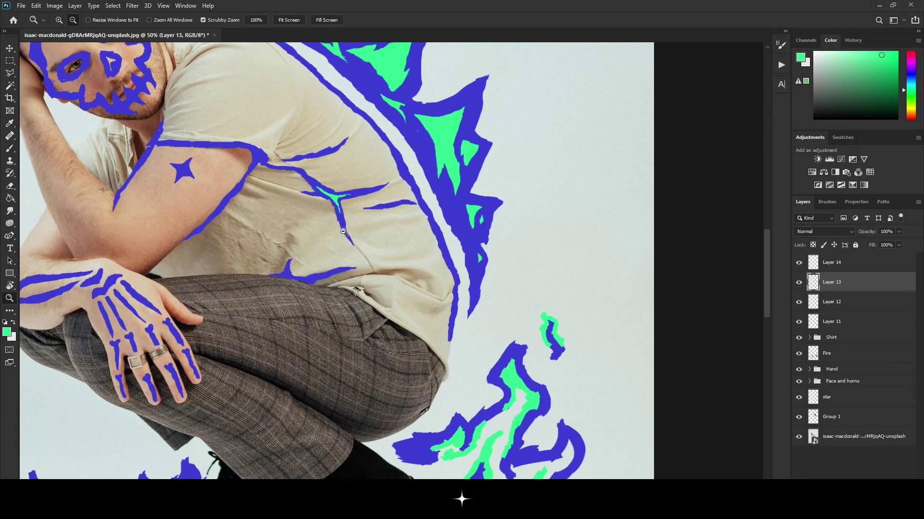
{"action": "mouse_move", "coordinate": [481, 216]}
{"action": "left_mouse_down"}
{"action": "mouse_move", "coordinate": [275, 209]}
{"action": "mouse_move", "coordinate": [513, 234]}
{"action": "left_mouse_up"}
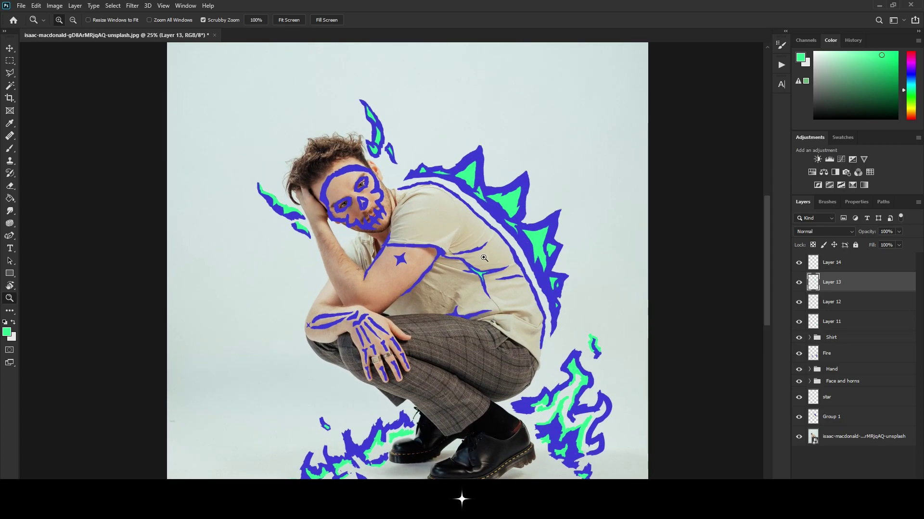
{"action": "scroll", "coordinate": [505, 202], "scroll_direction": "down", "scroll_amount": 1}
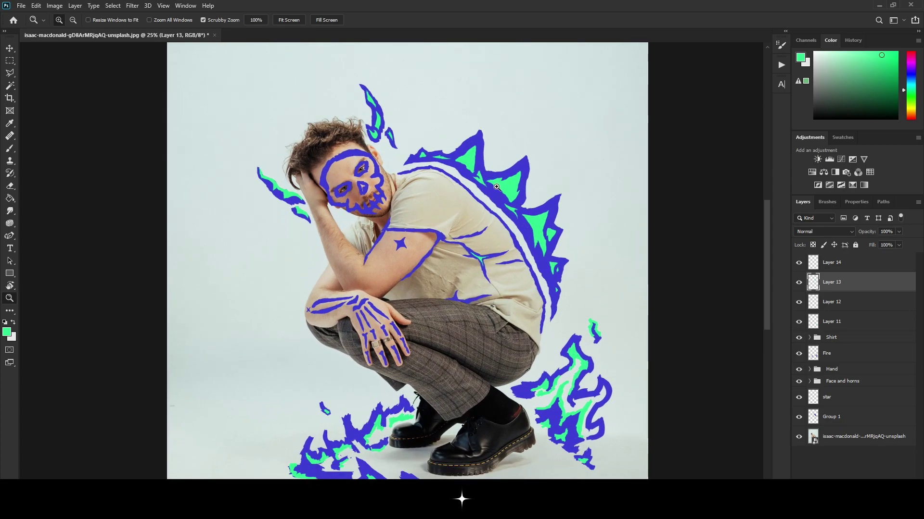
{"action": "key", "text": "b"}
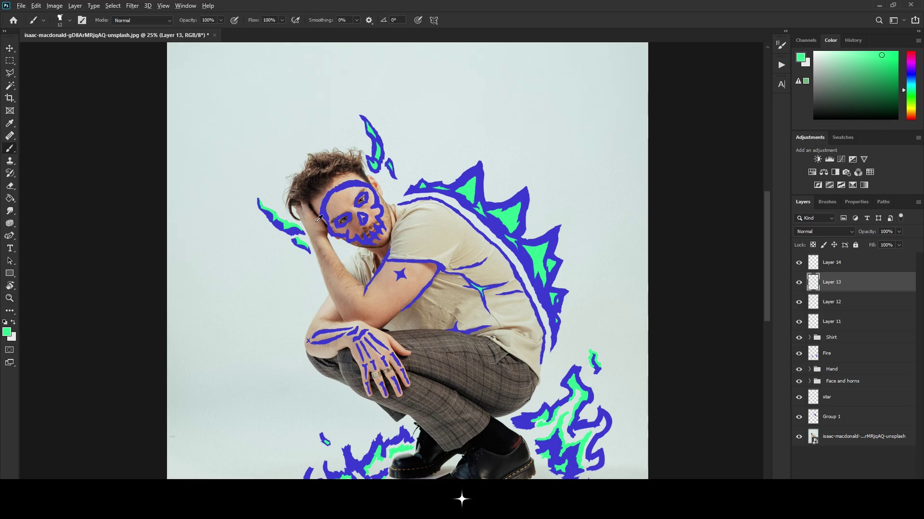
{"action": "scroll", "coordinate": [361, 175], "scroll_direction": "up", "scroll_amount": 2}
{"action": "scroll", "coordinate": [361, 174], "scroll_direction": "up", "scroll_amount": 3}
{"action": "scroll", "coordinate": [277, 217], "scroll_direction": "up", "scroll_amount": 1}
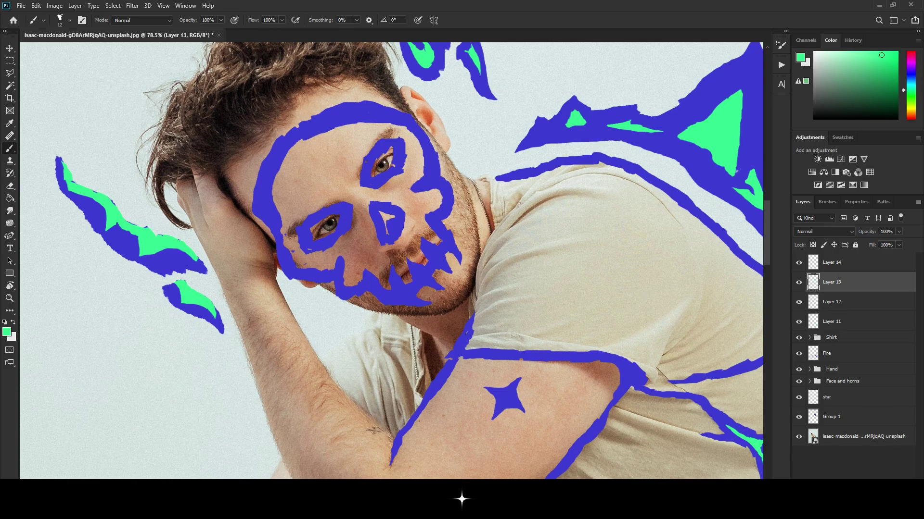
- Add Layer 15 and paint green accents into the skull's mouth and teeth gaps
{"action": "key", "text": "ctrl+shift+alt+n"}
{"action": "scroll", "coordinate": [399, 265], "scroll_direction": "up", "scroll_amount": 3}
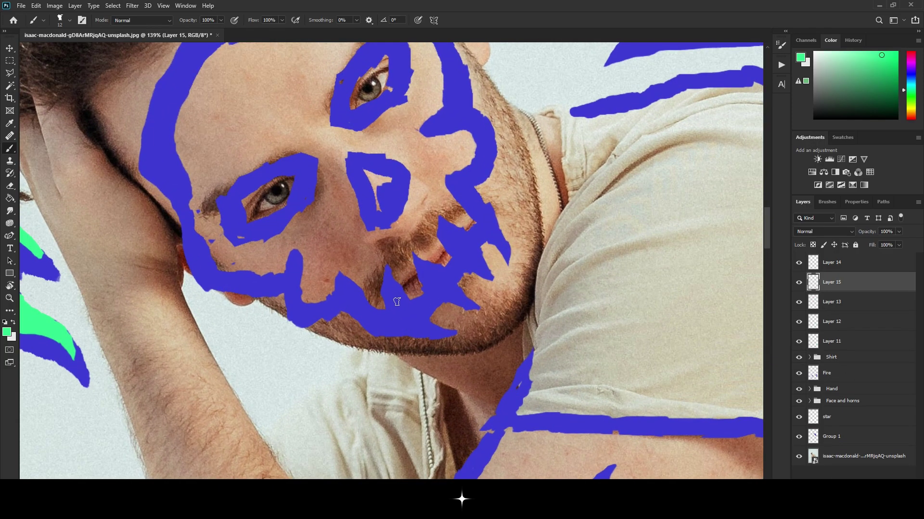
{"action": "left_click_drag", "start_coordinate": [397, 302], "coordinate": [428, 333]}
{"action": "left_click_drag", "start_coordinate": [431, 275], "coordinate": [450, 294]}
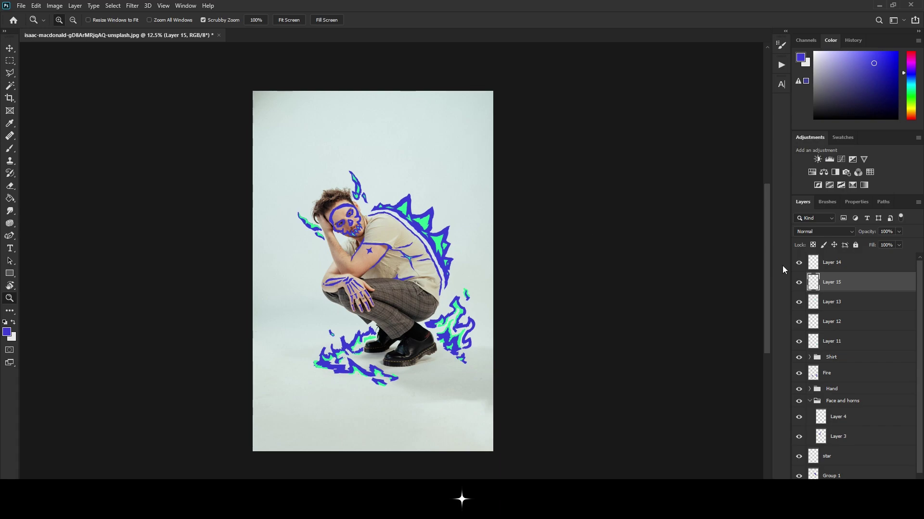
- Group all doodle layers from the top layers down to Group 1 into Group 2
{"action": "left_click", "coordinate": [842, 262]}
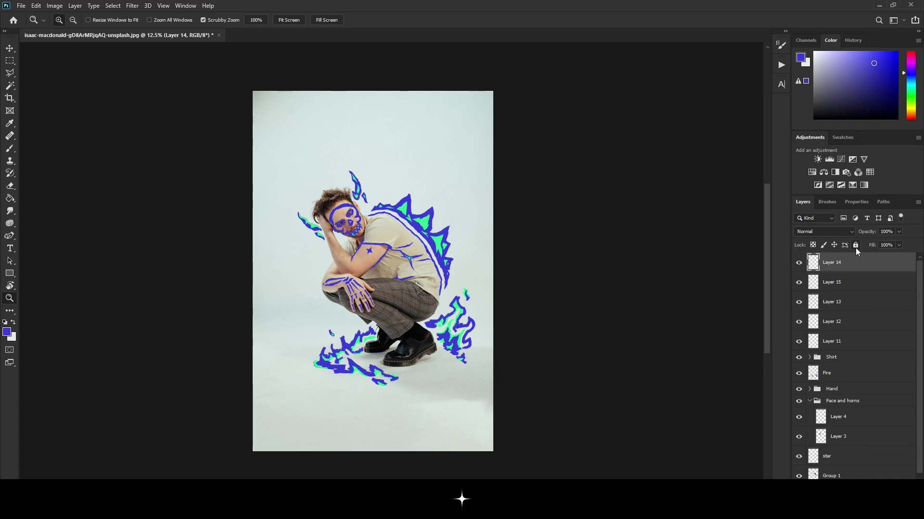
{"action": "scroll", "coordinate": [887, 319], "scroll_direction": "down", "scroll_amount": 1}
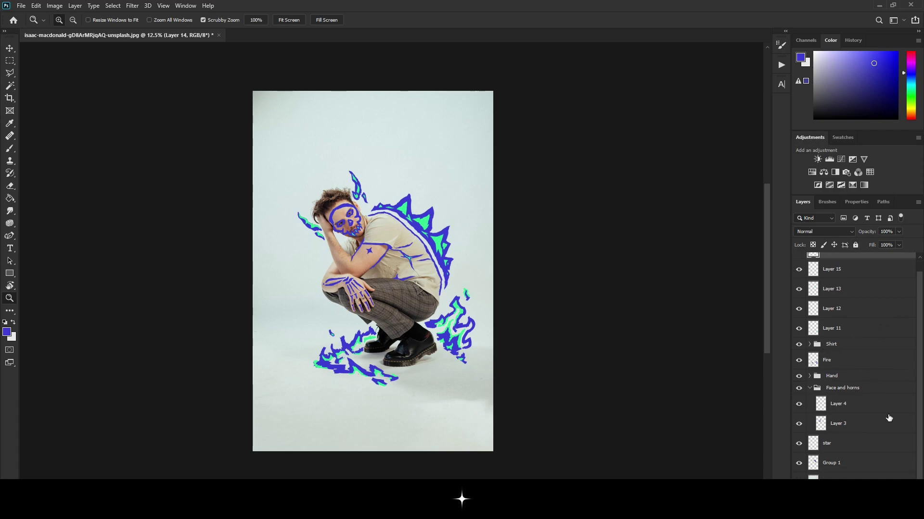
{"action": "left_click", "coordinate": [864, 470], "text": "shift"}
{"action": "key", "text": "ctrl+g"}
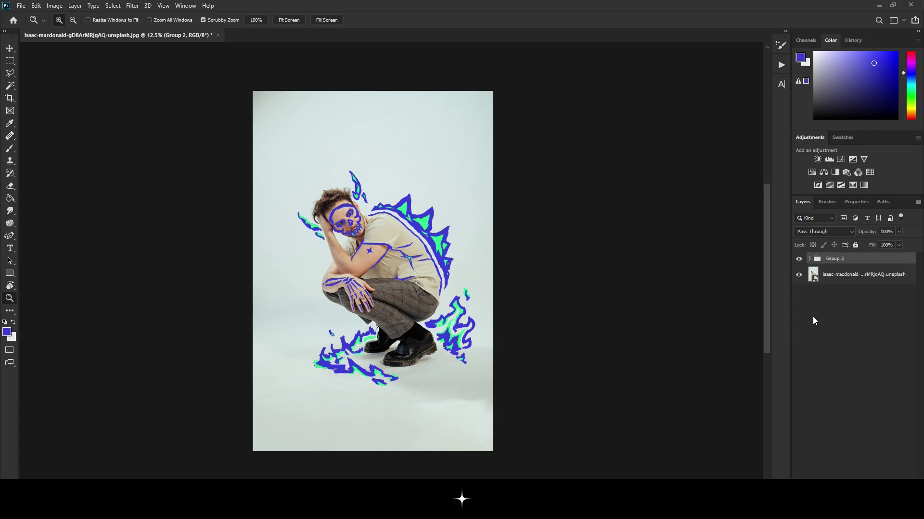
- Toggle Group 2's visibility to compare against the photo, then expand the group
{"action": "left_click", "coordinate": [799, 259]}
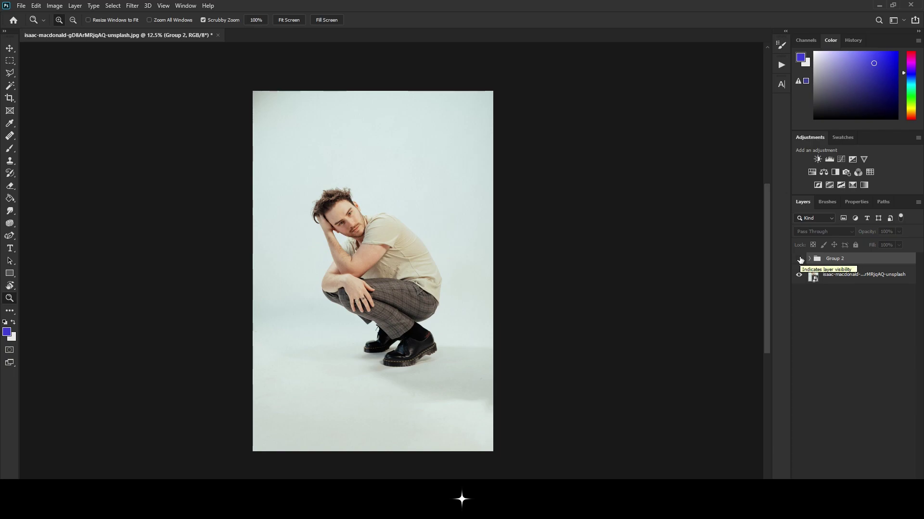
{"action": "left_click", "coordinate": [799, 259]}
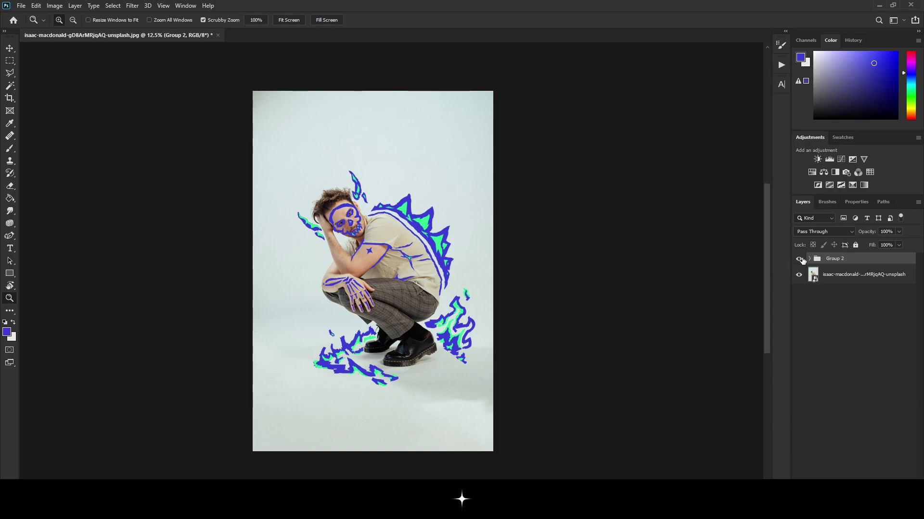
{"action": "left_click", "coordinate": [800, 260]}
{"action": "left_click", "coordinate": [800, 260]}
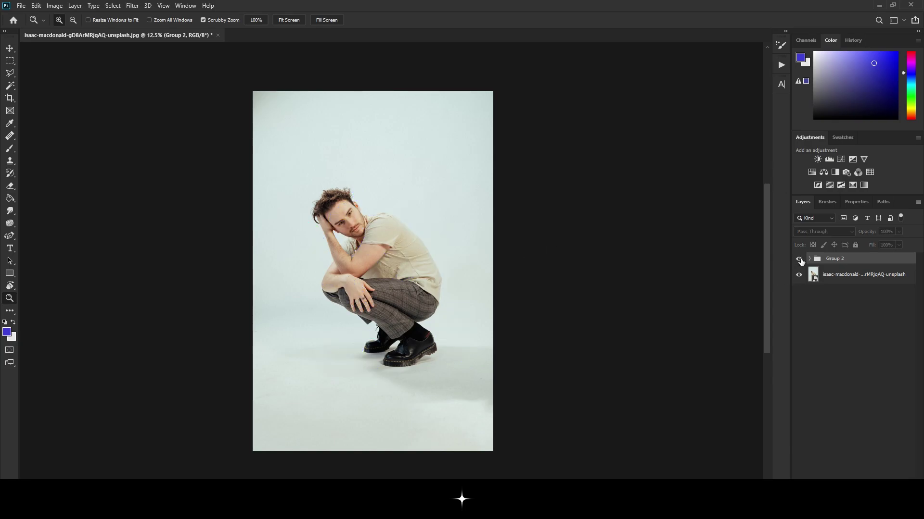
{"action": "left_click", "coordinate": [800, 259]}
{"action": "left_click", "coordinate": [799, 259]}
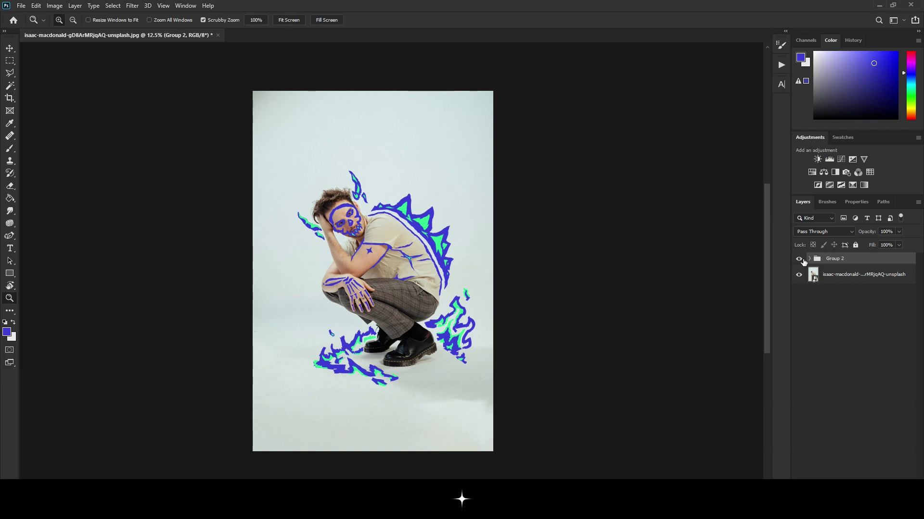
{"action": "left_click", "coordinate": [809, 259]}
{"action": "scroll", "coordinate": [836, 312], "scroll_direction": "down", "scroll_amount": 2}
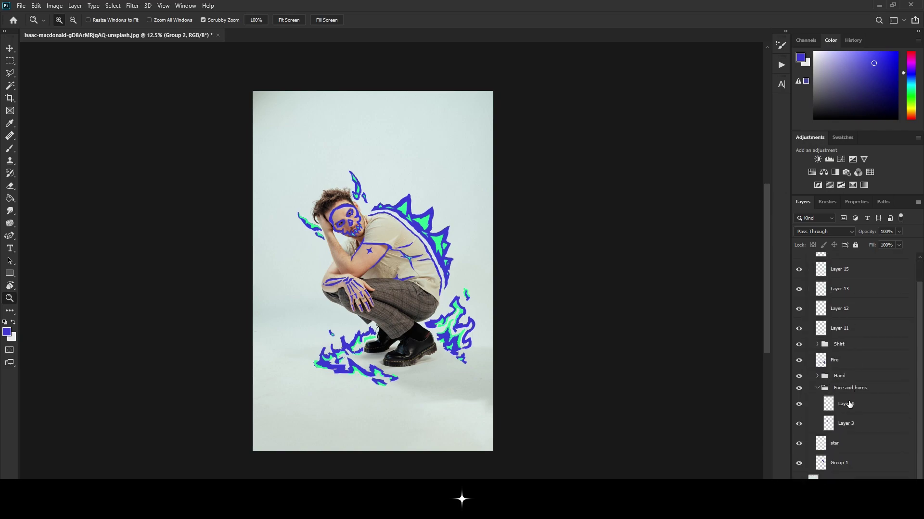
- Select Layer 12 and erase the green fill from the two flames left of the head
{"action": "left_click", "coordinate": [816, 390]}
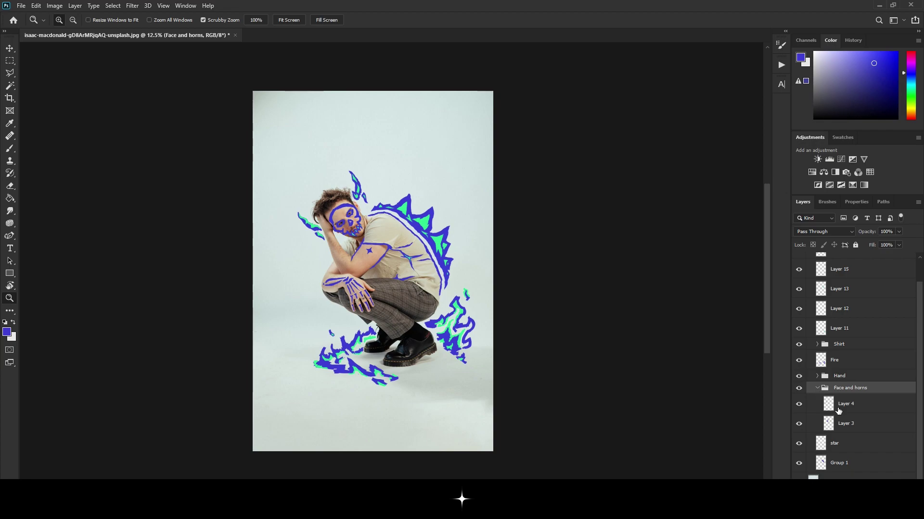
{"action": "scroll", "coordinate": [849, 398], "scroll_direction": "up", "scroll_amount": 1}
{"action": "left_click", "coordinate": [799, 355]}
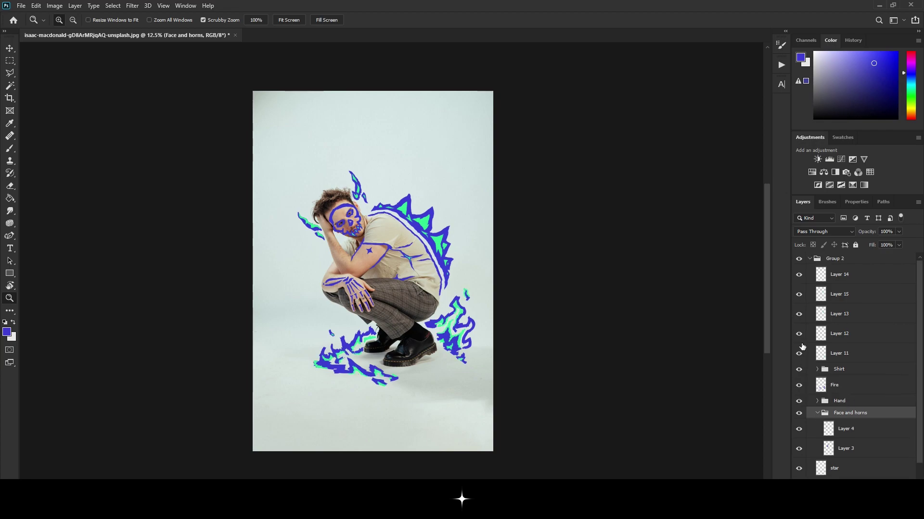
{"action": "left_click", "coordinate": [800, 335]}
{"action": "left_click", "coordinate": [799, 333]}
{"action": "left_click", "coordinate": [842, 334]}
{"action": "left_click_drag", "start_coordinate": [291, 215], "coordinate": [335, 216]}
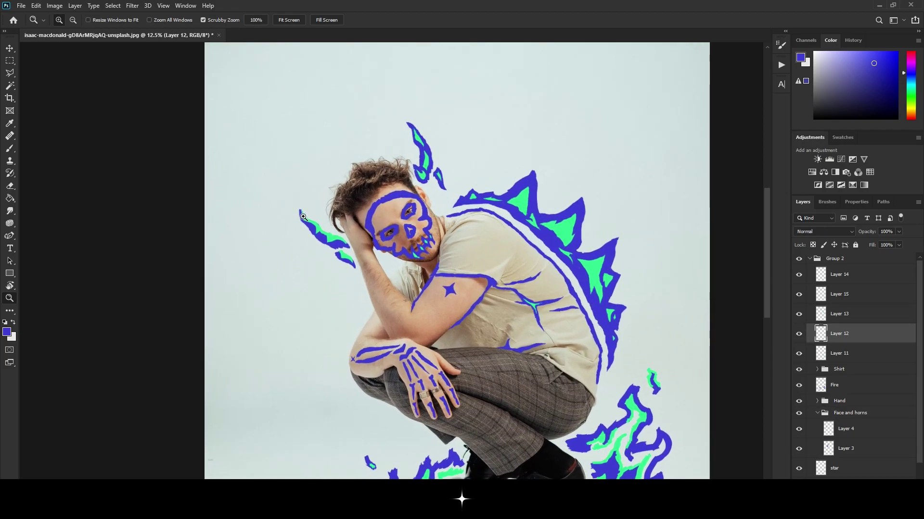
{"action": "key", "text": "e"}
{"action": "left_click", "coordinate": [826, 202]}
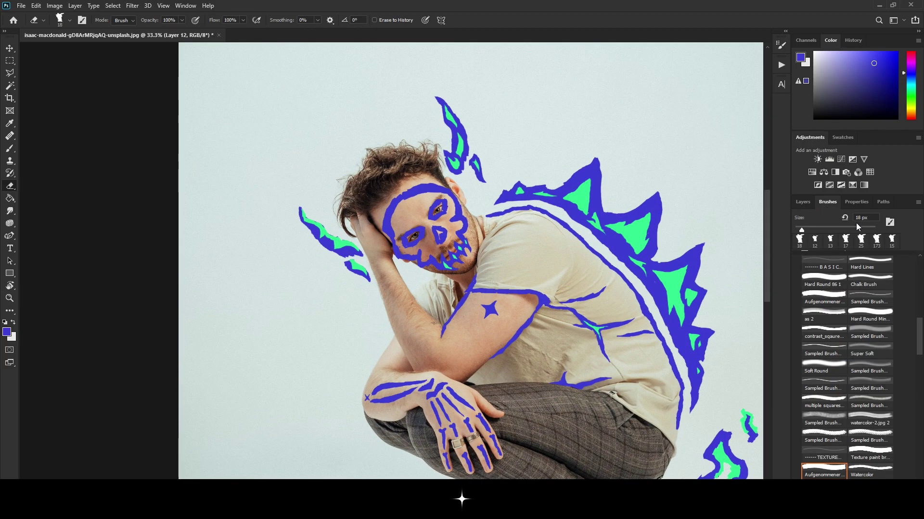
{"action": "left_click_drag", "start_coordinate": [301, 212], "coordinate": [359, 264]}
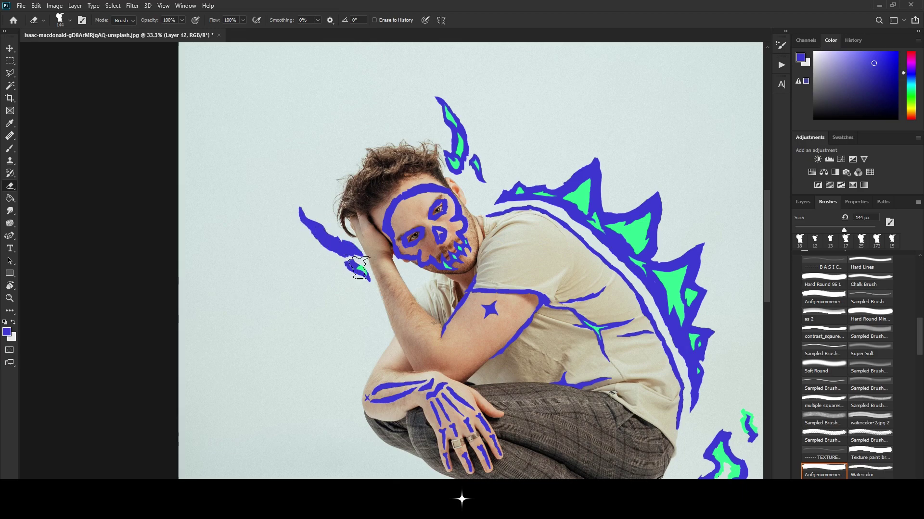
- Make Layer 12 visible again and duplicate its flames onto Layer 12 copy
{"action": "left_click", "coordinate": [10, 49]}
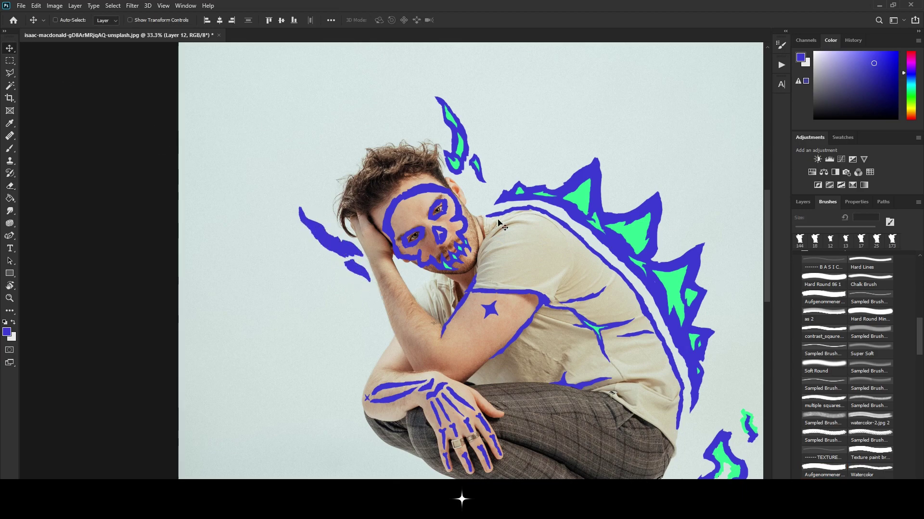
{"action": "left_click", "coordinate": [802, 202]}
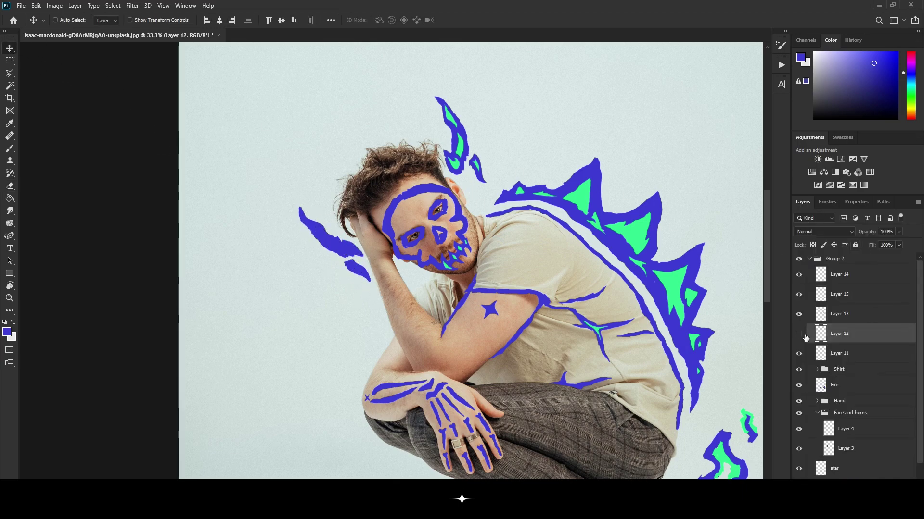
{"action": "left_click", "coordinate": [799, 334]}
{"action": "key", "text": "ctrl+j"}
{"action": "left_click_drag", "start_coordinate": [471, 148], "coordinate": [406, 216]}
- Flip the copied flames horizontally, then rotate and position them beside the head
{"action": "left_click", "coordinate": [36, 5]}
{"action": "mouse_move", "coordinate": [51, 225]}
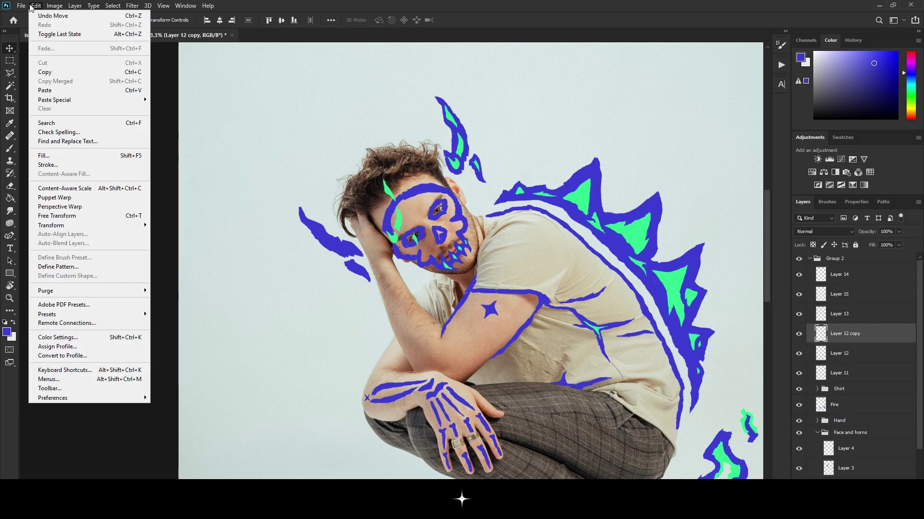
{"action": "left_click", "coordinate": [198, 377]}
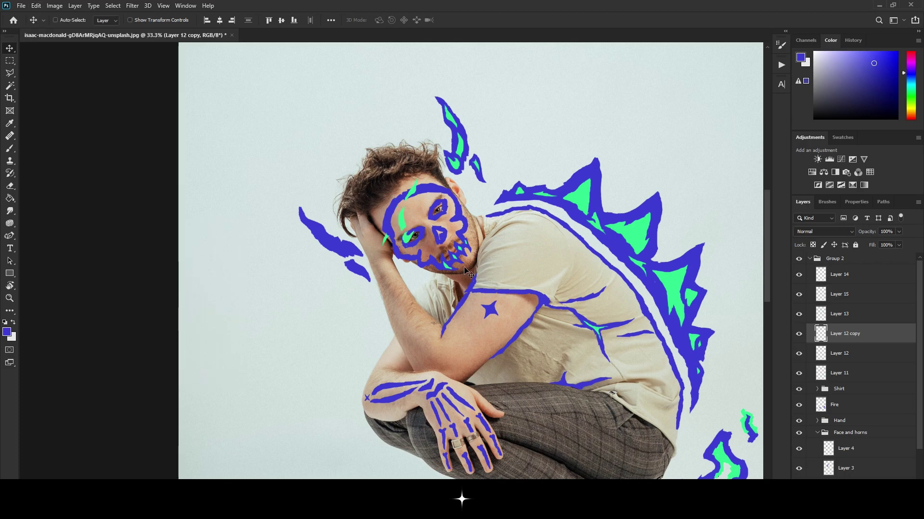
{"action": "left_click_drag", "start_coordinate": [409, 238], "coordinate": [349, 273]}
{"action": "left_click_drag", "start_coordinate": [458, 237], "coordinate": [363, 144]}
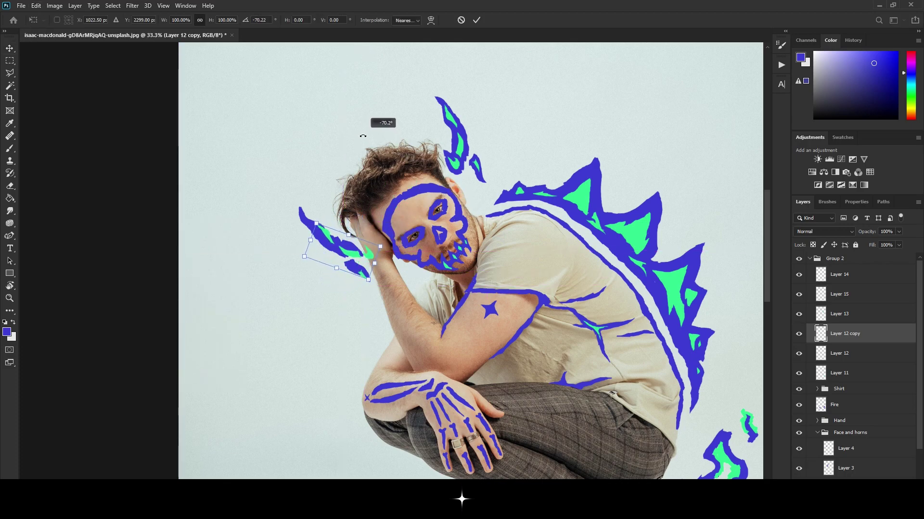
{"action": "mouse_move", "coordinate": [354, 257]}
{"action": "left_mouse_down"}
{"action": "mouse_move", "coordinate": [342, 252]}
{"action": "mouse_move", "coordinate": [343, 231]}
{"action": "left_mouse_up"}
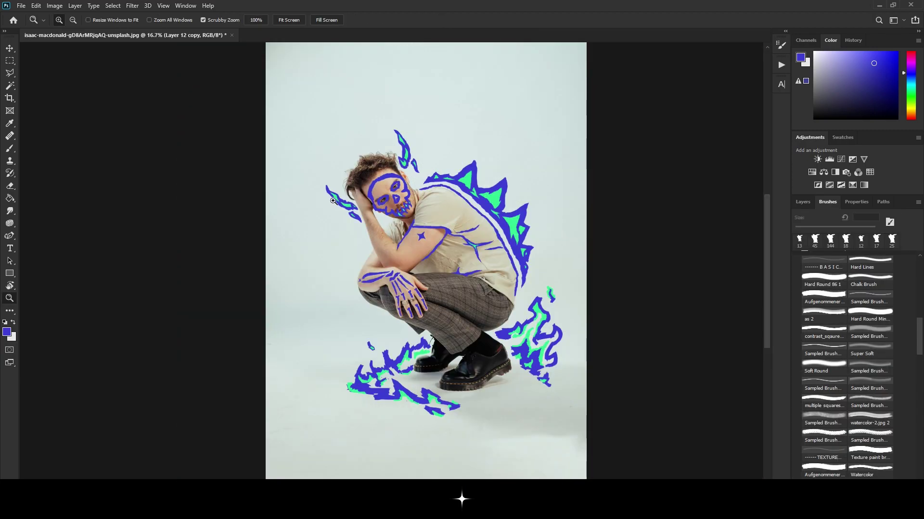
{"action": "left_click", "coordinate": [357, 196]}
{"action": "mouse_move", "coordinate": [496, 271]}
{"action": "left_mouse_down"}
{"action": "mouse_move", "coordinate": [484, 272]}
{"action": "mouse_move", "coordinate": [596, 268]}
{"action": "left_mouse_up"}
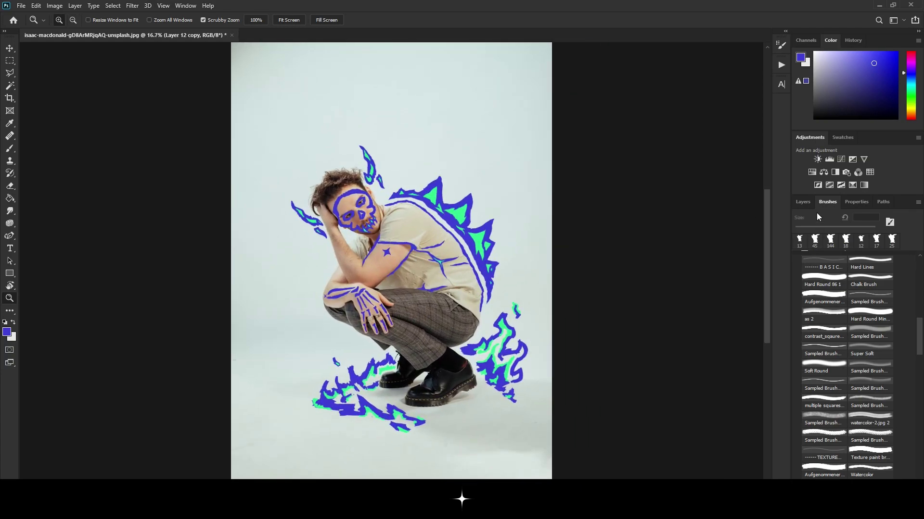
{"action": "left_click", "coordinate": [802, 202]}
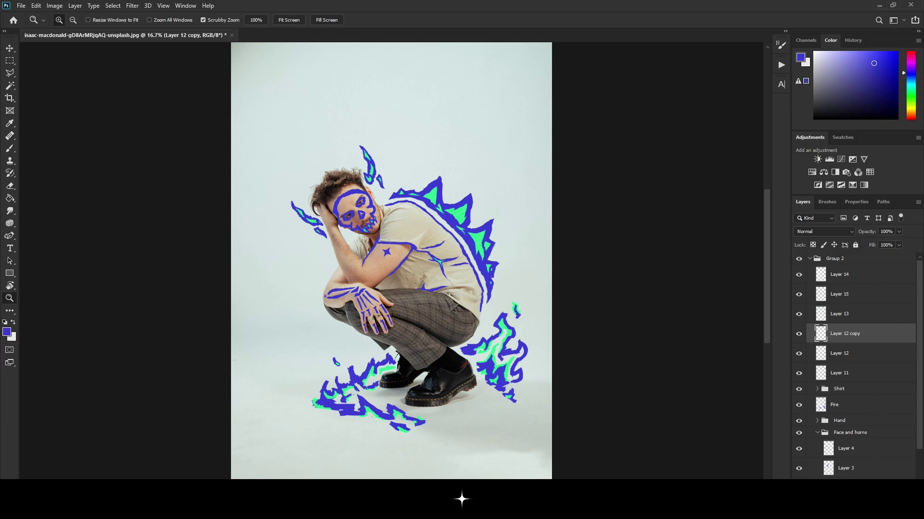
- Add a new sparkle layer and sample the flames' green as the brush colour
{"action": "key", "text": "ctrl+shift+alt+n"}
{"action": "key", "text": "b"}
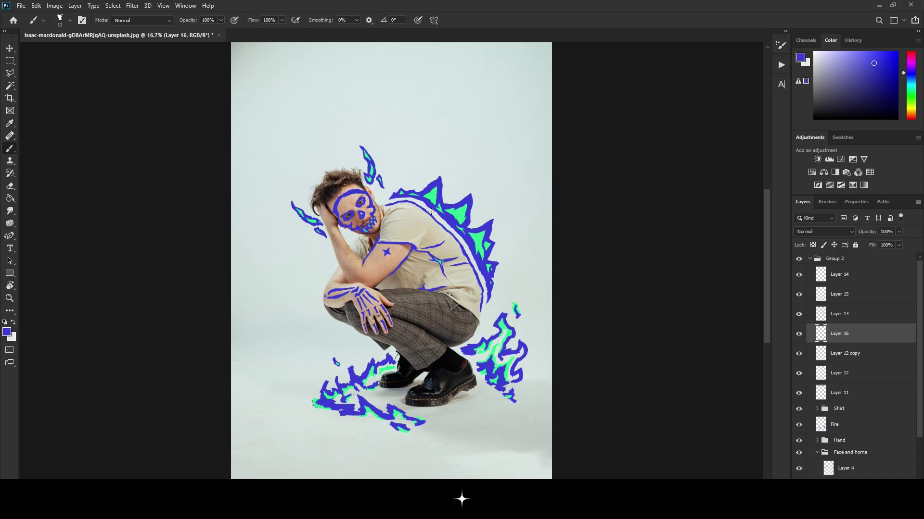
{"action": "scroll", "coordinate": [430, 212], "scroll_direction": "up", "scroll_amount": 3}
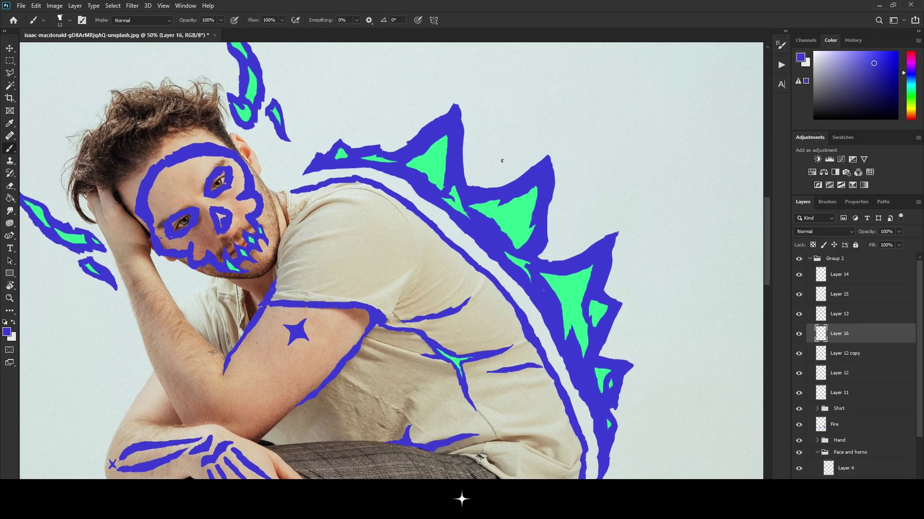
{"action": "left_click", "coordinate": [522, 213], "text": "alt"}
{"action": "scroll", "coordinate": [77, 255], "scroll_direction": "down", "scroll_amount": 5}
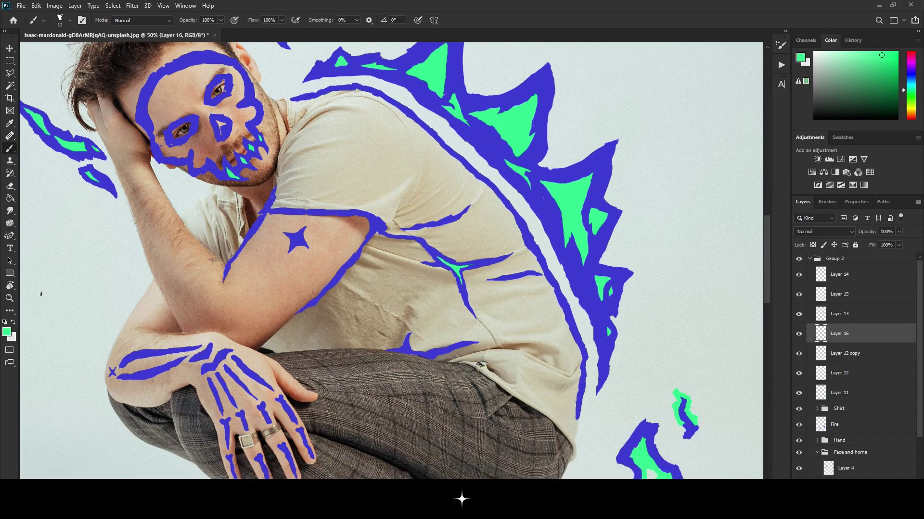
{"action": "scroll", "coordinate": [71, 249], "scroll_direction": "up", "scroll_amount": 1}
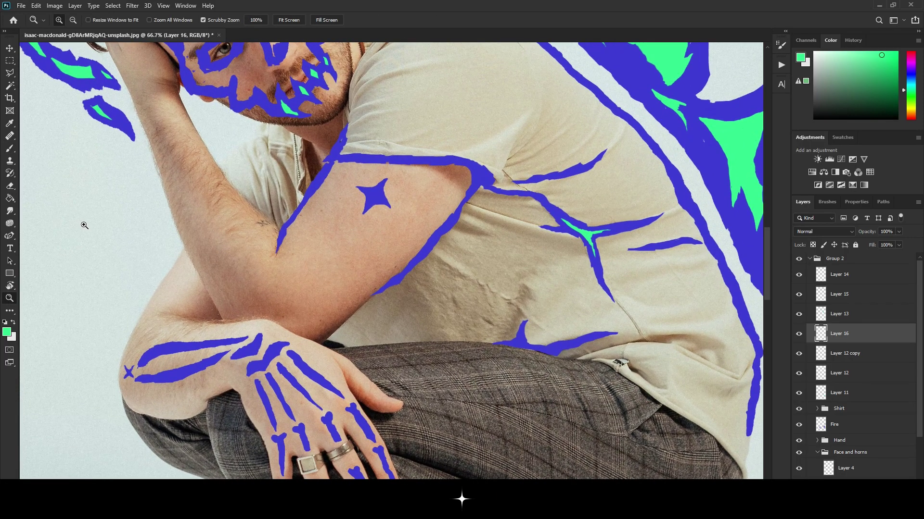
{"action": "key", "text": "v"}
{"action": "key", "text": "b"}
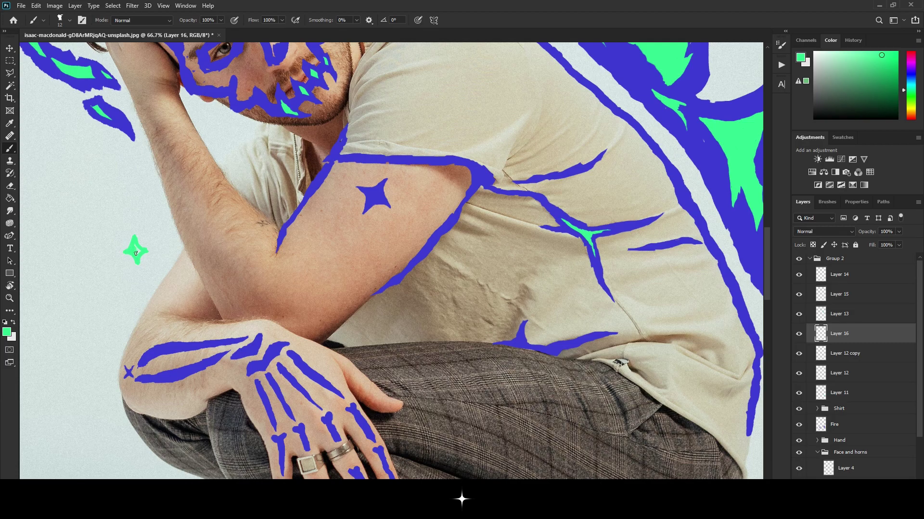
- Fit the poster on screen to review the sparkles around the figure, then collapse Group 2
{"action": "key", "text": "z"}
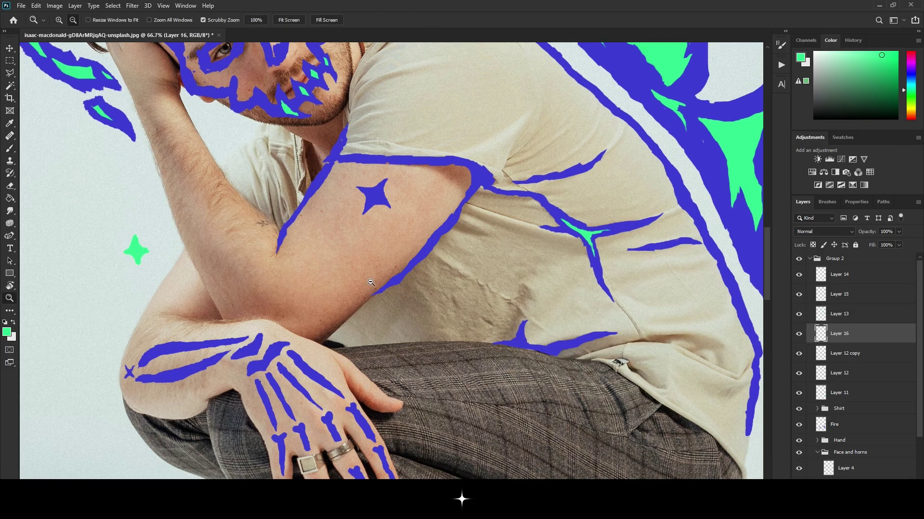
{"action": "key", "text": "ctrl+0"}
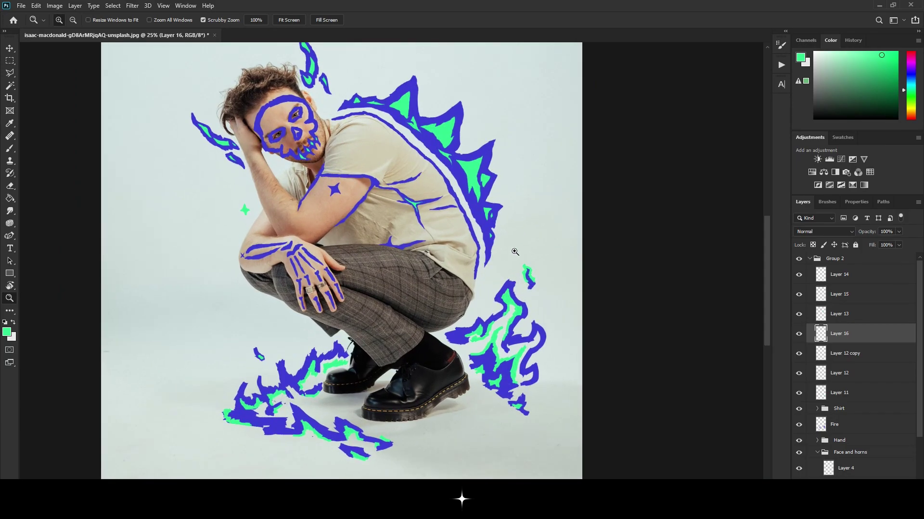
{"action": "left_click", "coordinate": [515, 253]}
{"action": "key", "text": "b"}
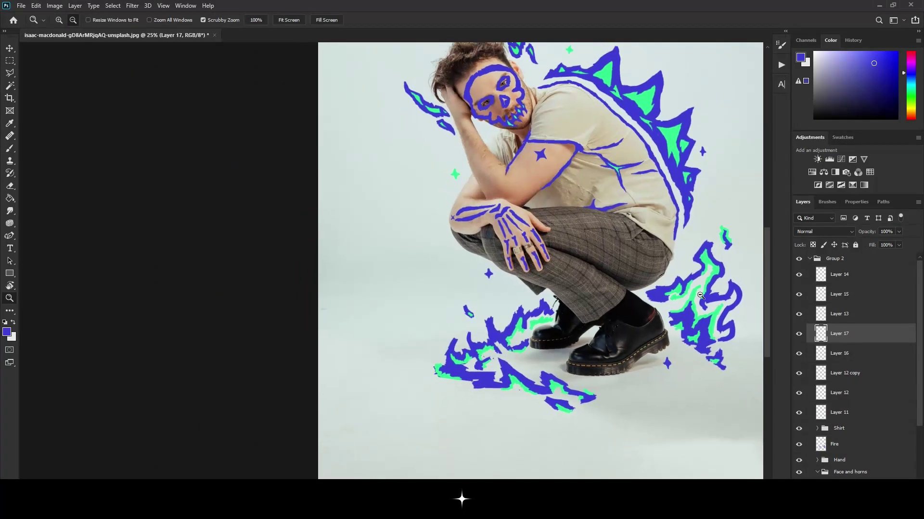
{"action": "left_click", "coordinate": [700, 295], "text": "alt"}
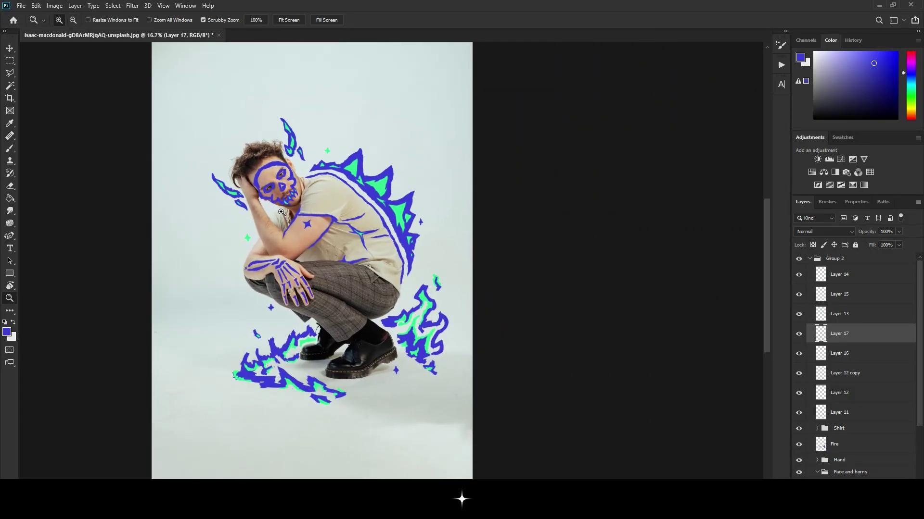
{"action": "left_click", "coordinate": [815, 259]}
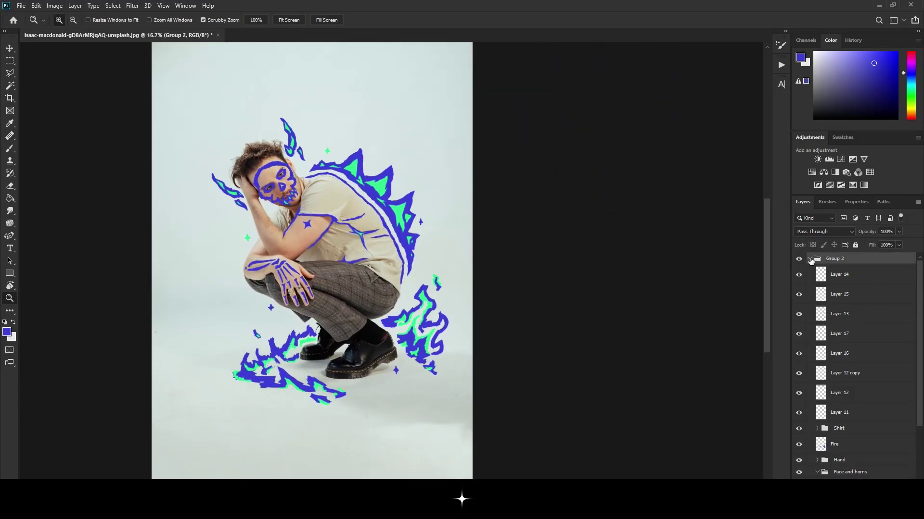
- Add a new empty layer and enlarge the brush to about 123 px
{"action": "left_click", "coordinate": [477, 269], "text": "alt"}
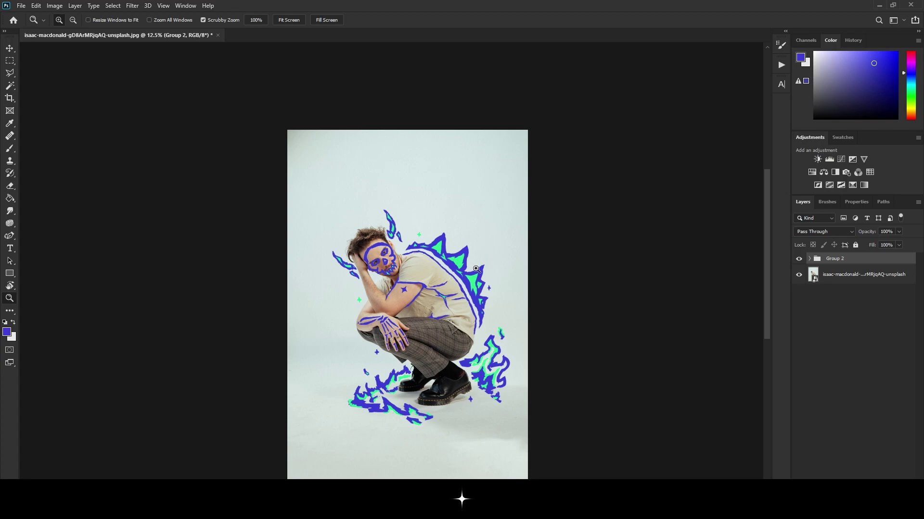
{"action": "scroll", "coordinate": [420, 306], "scroll_direction": "down", "scroll_amount": 2}
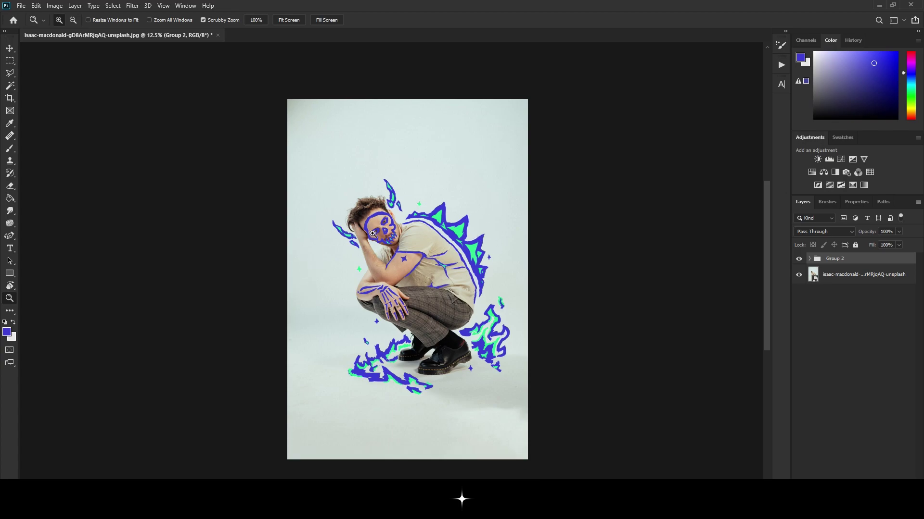
{"action": "key", "text": "b"}
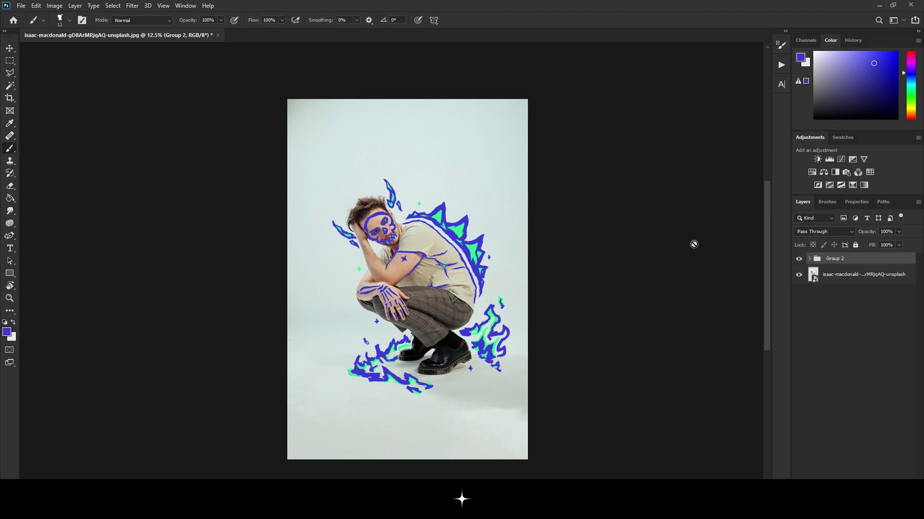
{"action": "key", "text": "ctrl+shift+alt+n"}
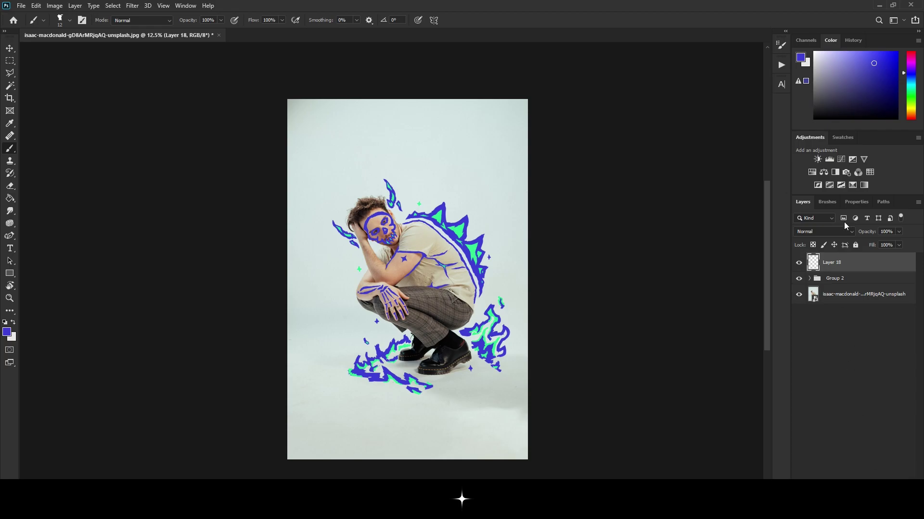
{"action": "left_click", "coordinate": [827, 203]}
{"action": "left_click_drag", "start_coordinate": [799, 230], "coordinate": [837, 227]}
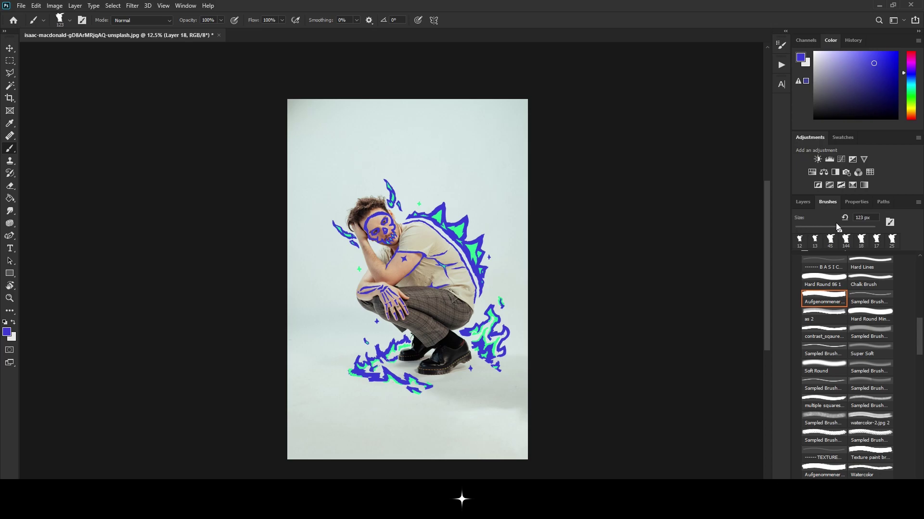
- Paint large blue VOID letters across the top of the poster above the figure
{"action": "scroll", "coordinate": [364, 163], "scroll_direction": "up", "scroll_amount": 1}
{"action": "mouse_move", "coordinate": [262, 68]}
{"action": "left_mouse_down"}
{"action": "mouse_move", "coordinate": [334, 65]}
{"action": "mouse_move", "coordinate": [346, 158]}
{"action": "left_mouse_up"}
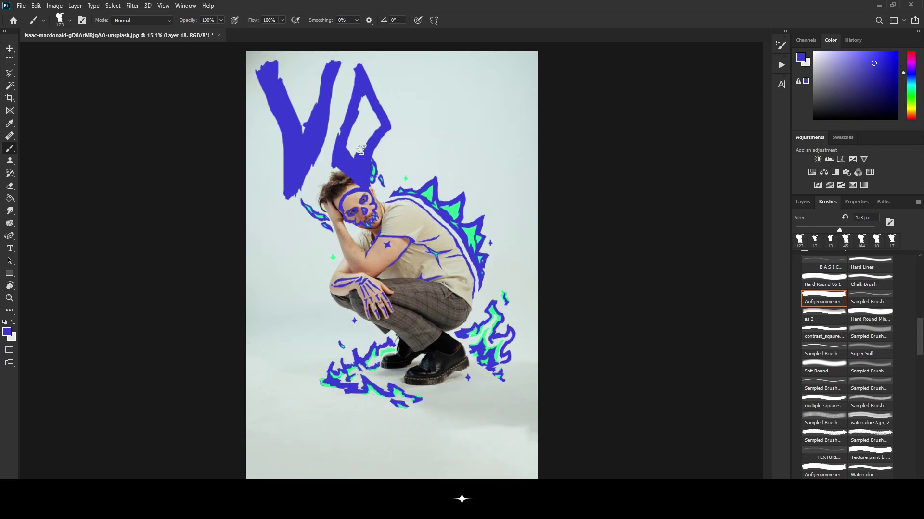
{"action": "mouse_move", "coordinate": [380, 97]}
{"action": "left_mouse_down"}
{"action": "mouse_move", "coordinate": [407, 70]}
{"action": "mouse_move", "coordinate": [414, 192]}
{"action": "left_mouse_up"}
{"action": "left_click_drag", "start_coordinate": [403, 161], "coordinate": [418, 63]}
{"action": "mouse_move", "coordinate": [440, 125]}
{"action": "left_mouse_down"}
{"action": "mouse_move", "coordinate": [510, 110]}
{"action": "mouse_move", "coordinate": [433, 195]}
{"action": "left_mouse_up"}
{"action": "mouse_move", "coordinate": [453, 92]}
{"action": "left_mouse_down"}
{"action": "mouse_move", "coordinate": [473, 156]}
{"action": "mouse_move", "coordinate": [459, 178]}
{"action": "left_mouse_up"}
{"action": "key", "text": "v"}
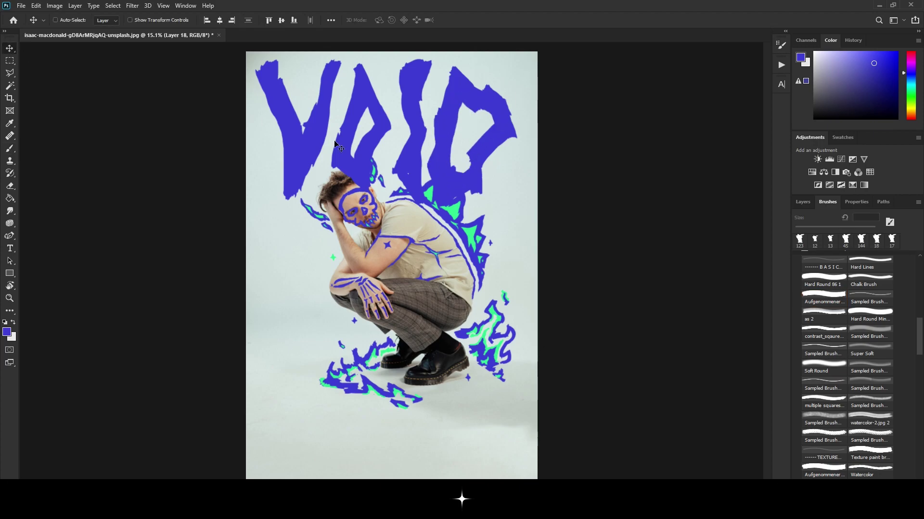
{"action": "left_click", "coordinate": [803, 202]}
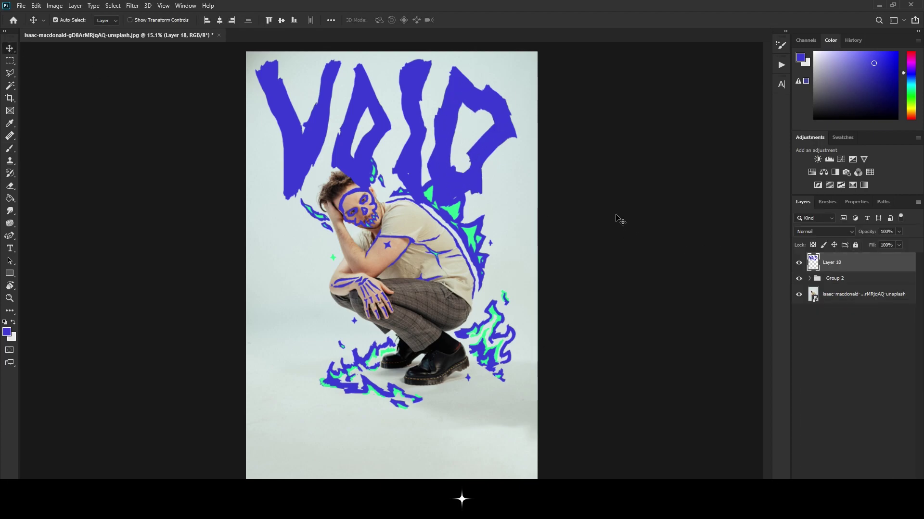
{"action": "key", "text": "ctrl+t"}
- Rotate the VOID lettering slightly and erase its stray bits
{"action": "left_click_drag", "start_coordinate": [537, 67], "coordinate": [534, 50]}
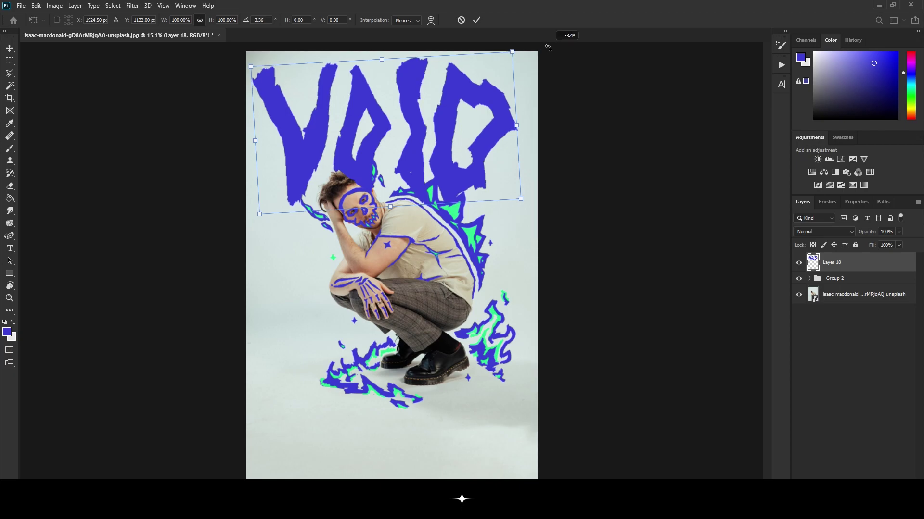
{"action": "key", "text": "Return"}
{"action": "key", "text": "e"}
{"action": "scroll", "coordinate": [422, 48], "scroll_direction": "down", "scroll_amount": 1}
{"action": "scroll", "coordinate": [481, 96], "scroll_direction": "up", "scroll_amount": 3}
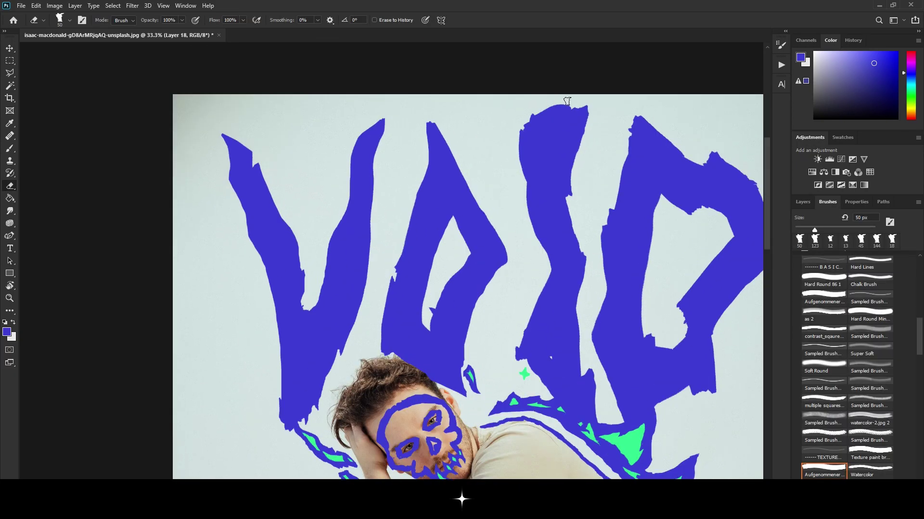
{"action": "scroll", "coordinate": [572, 110], "scroll_direction": "down", "scroll_amount": 2}
{"action": "scroll", "coordinate": [532, 194], "scroll_direction": "down", "scroll_amount": 3}
{"action": "scroll", "coordinate": [532, 194], "scroll_direction": "down", "scroll_amount": 2}
{"action": "scroll", "coordinate": [532, 193], "scroll_direction": "right", "scroll_amount": 4}
{"action": "scroll", "coordinate": [532, 193], "scroll_direction": "up", "scroll_amount": 3}
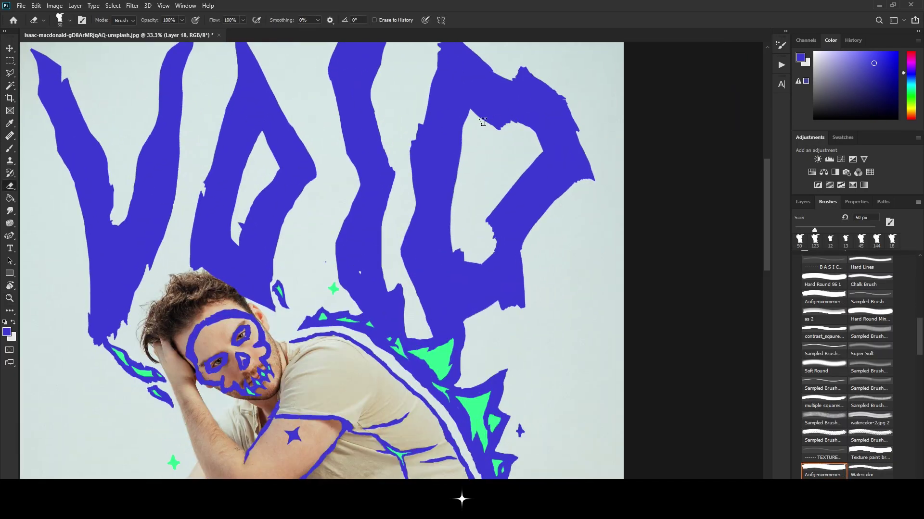
{"action": "scroll", "coordinate": [437, 80], "scroll_direction": "down", "scroll_amount": 1}
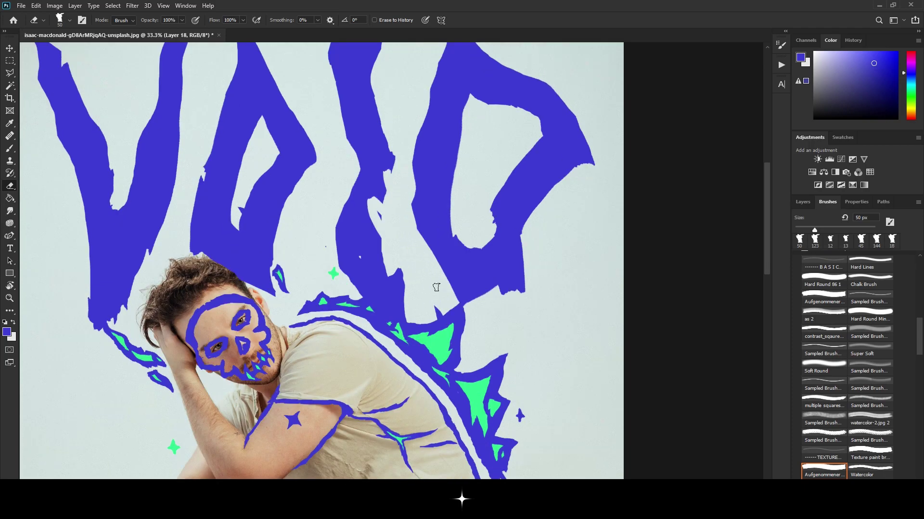
{"action": "scroll", "coordinate": [478, 160], "scroll_direction": "up", "scroll_amount": 1}
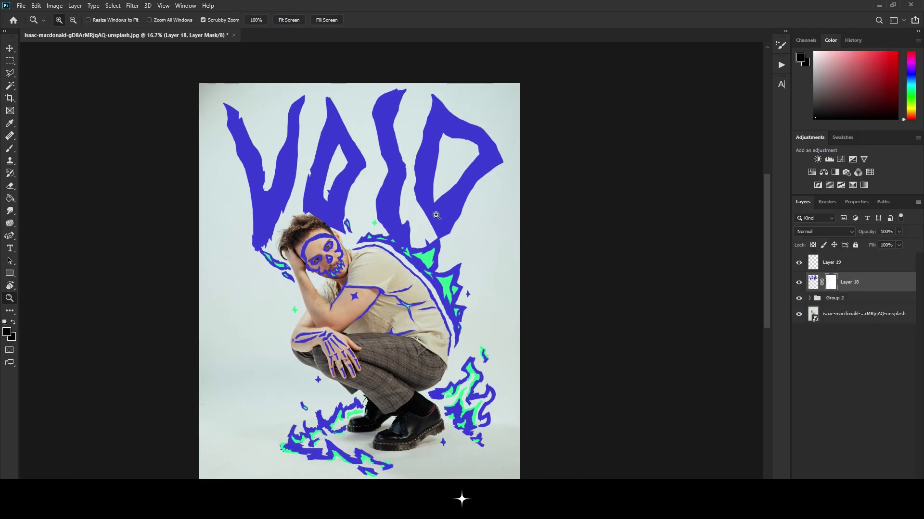
{"action": "scroll", "coordinate": [392, 180], "scroll_direction": "down", "scroll_amount": 1}
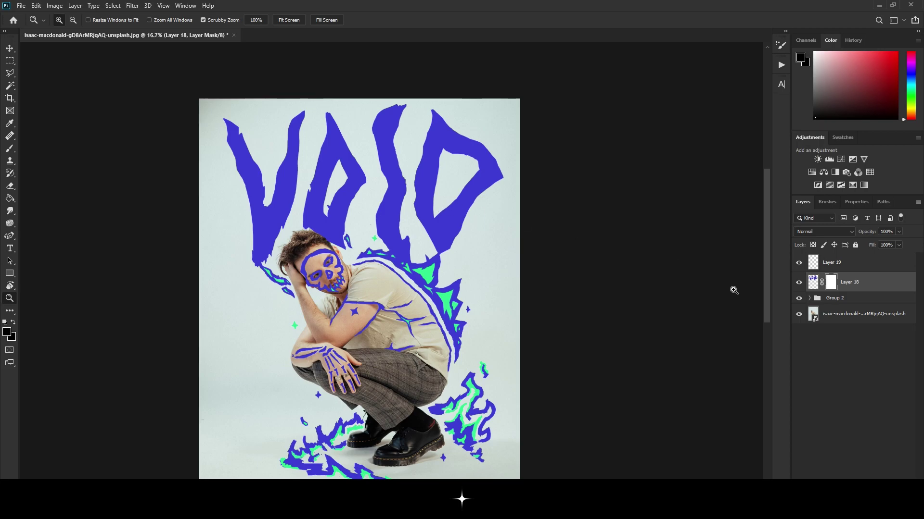
{"action": "left_click", "coordinate": [799, 283]}
- Stretch the VOID lettering wider and shorter, then compare it with and without the lettering
{"action": "left_click", "coordinate": [9, 48]}
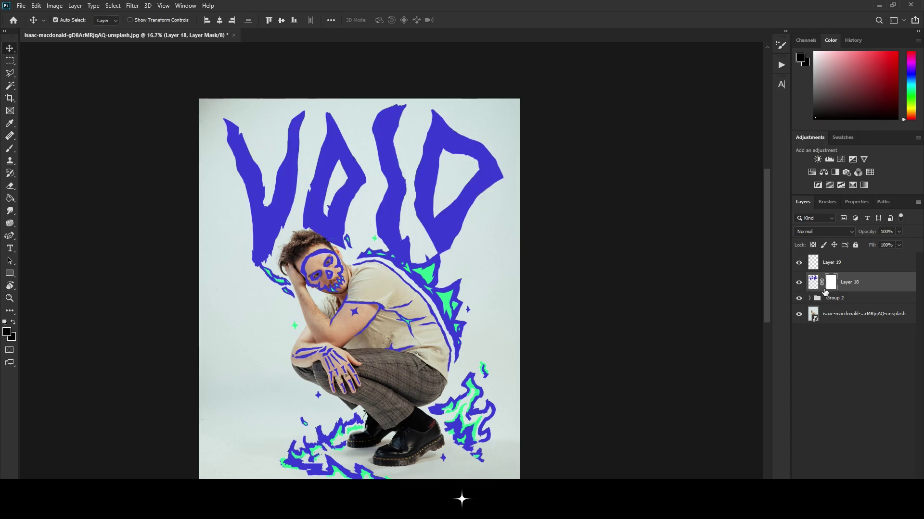
{"action": "key", "text": "ctrl+t"}
{"action": "left_click_drag", "start_coordinate": [224, 186], "coordinate": [214, 186]}
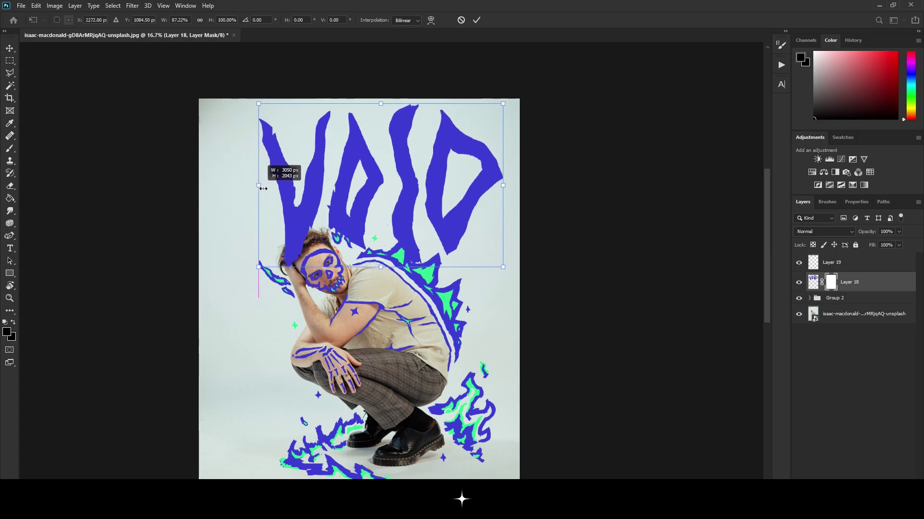
{"action": "left_click_drag", "start_coordinate": [214, 187], "coordinate": [207, 185]}
{"action": "left_click_drag", "start_coordinate": [355, 266], "coordinate": [361, 250]}
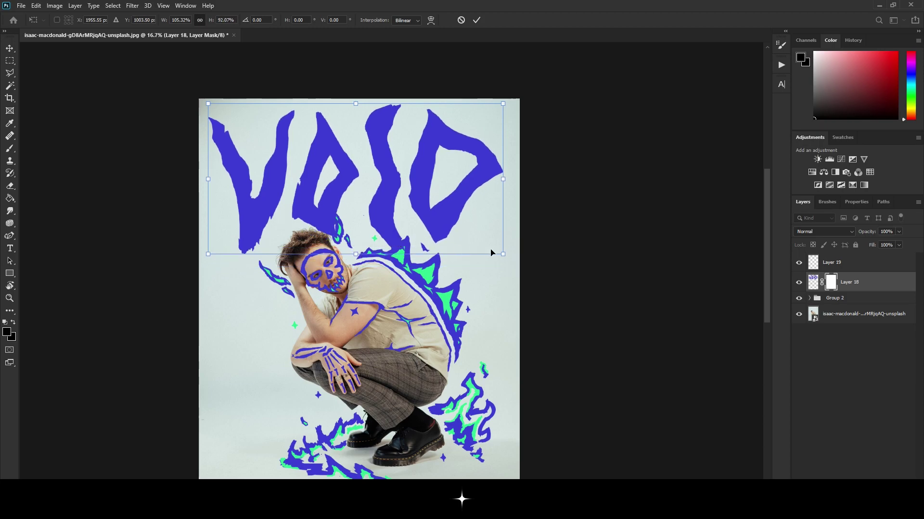
{"action": "key", "text": "Return"}
{"action": "scroll", "coordinate": [433, 231], "scroll_direction": "down", "scroll_amount": 3}
{"action": "key", "text": "z"}
{"action": "left_click", "coordinate": [377, 208], "text": "alt"}
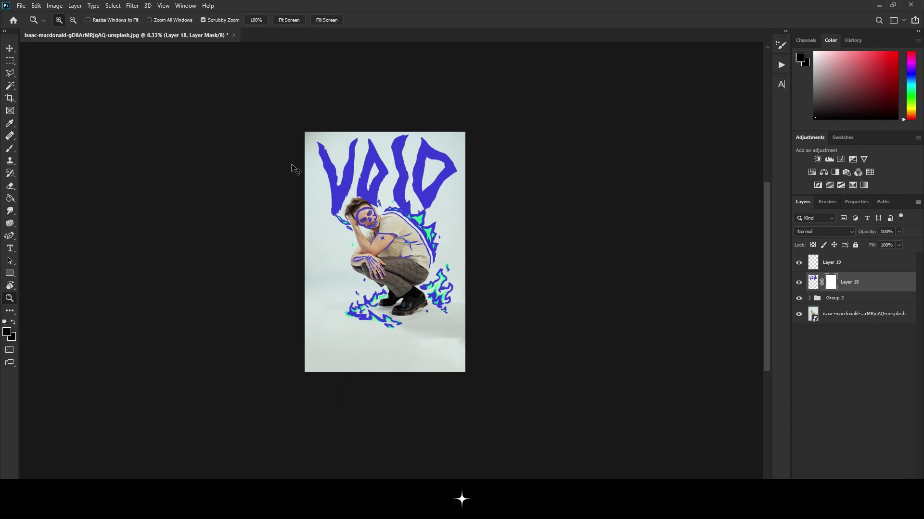
{"action": "key", "text": "ctrl+comma"}
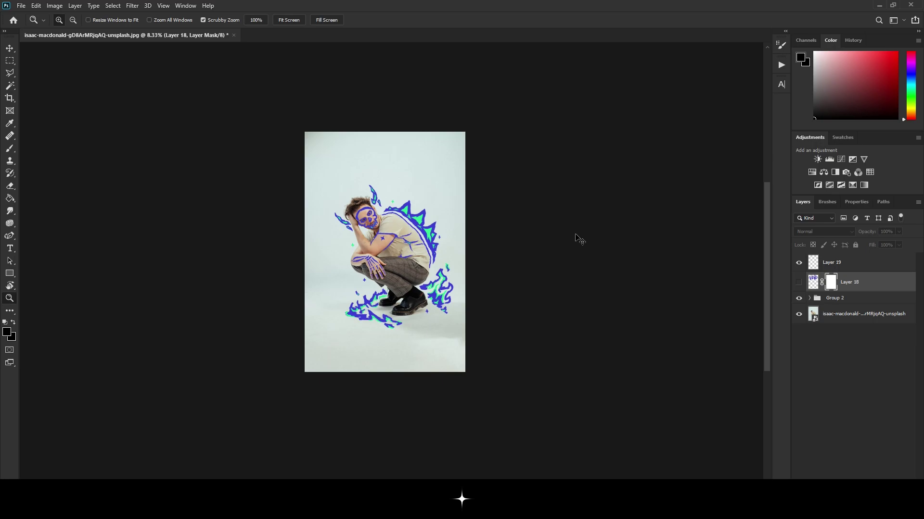
{"action": "key", "text": "ctrl+comma"}
- Tilt VOID by about 0.6° and nudge it slightly left
{"action": "left_click", "coordinate": [420, 195]}
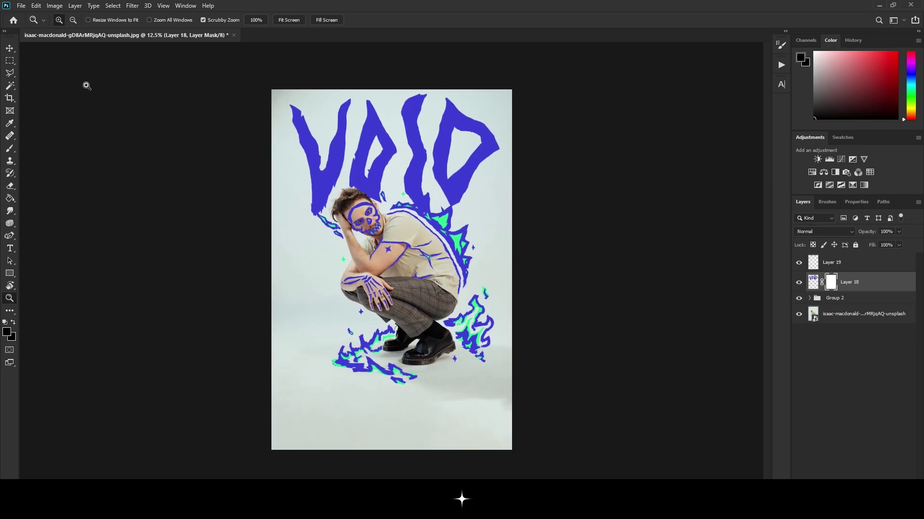
{"action": "left_click", "coordinate": [10, 48]}
{"action": "key", "text": "ctrl+t"}
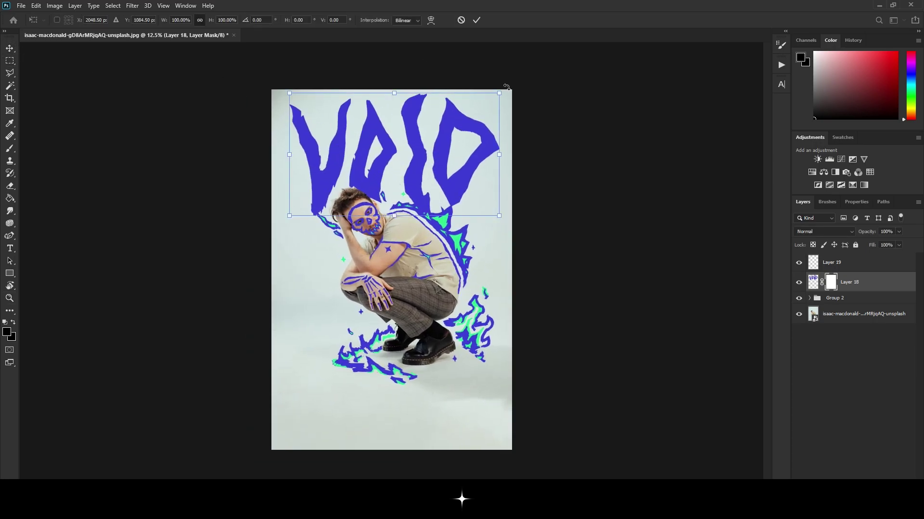
{"action": "left_click_drag", "start_coordinate": [506, 86], "coordinate": [518, 85]}
{"action": "key", "text": "Return"}
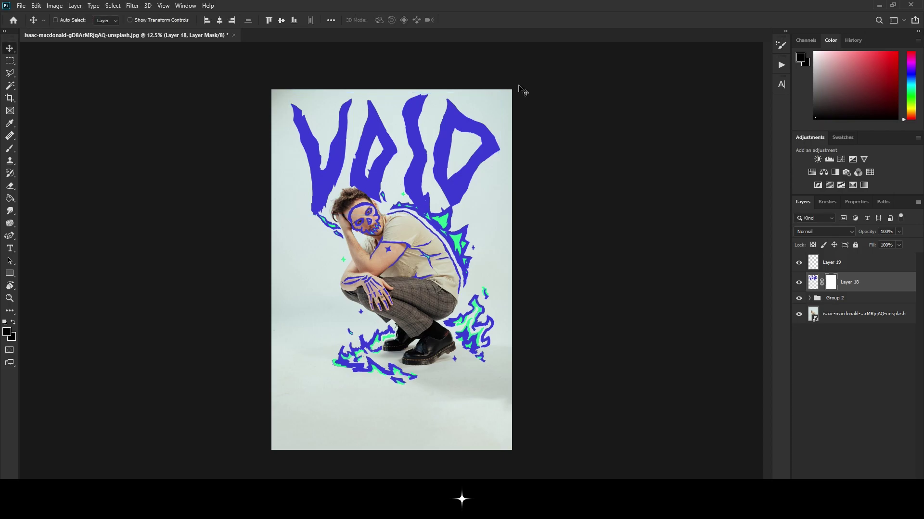
{"action": "left_click_drag", "start_coordinate": [464, 146], "coordinate": [461, 146]}
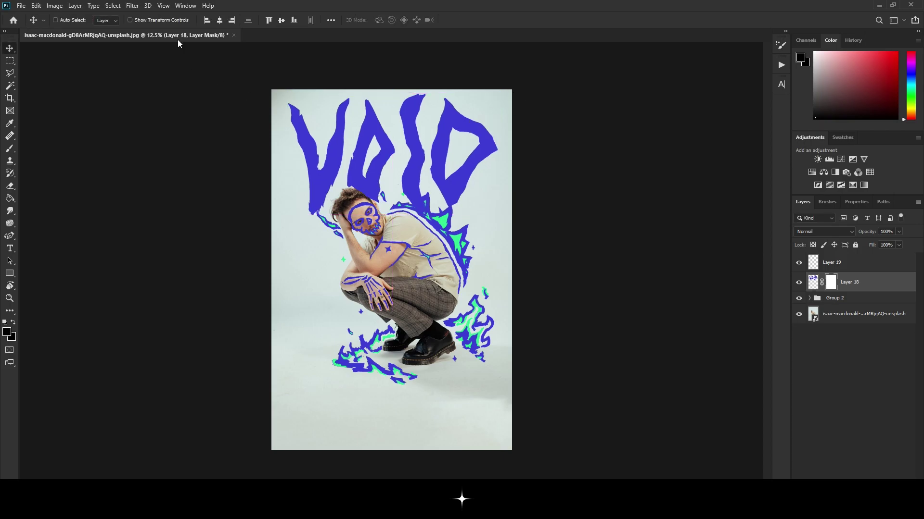
- Zoom in on VOID and lower Layer 18's opacity to 33%
{"action": "key", "text": "z"}
{"action": "left_click", "coordinate": [336, 123]}
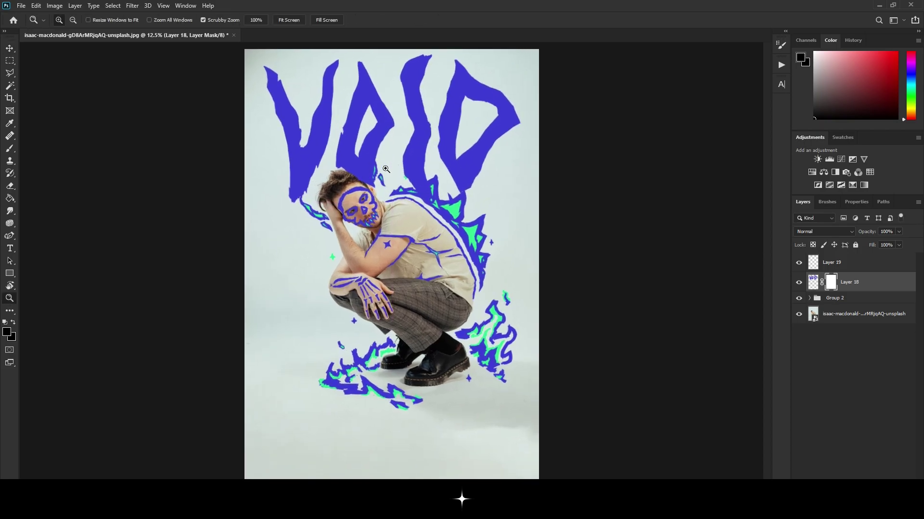
{"action": "left_click_drag", "start_coordinate": [336, 123], "coordinate": [791, 285]}
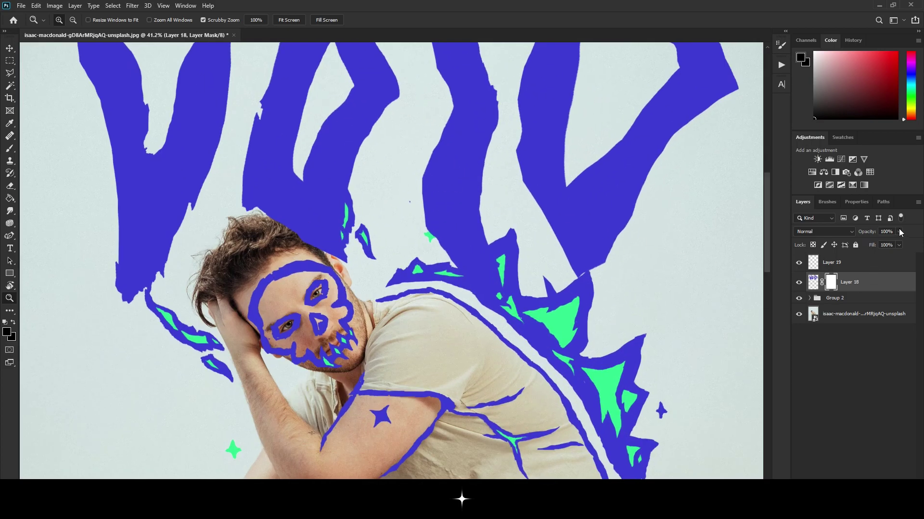
{"action": "left_click_drag", "start_coordinate": [882, 245], "coordinate": [875, 240]}
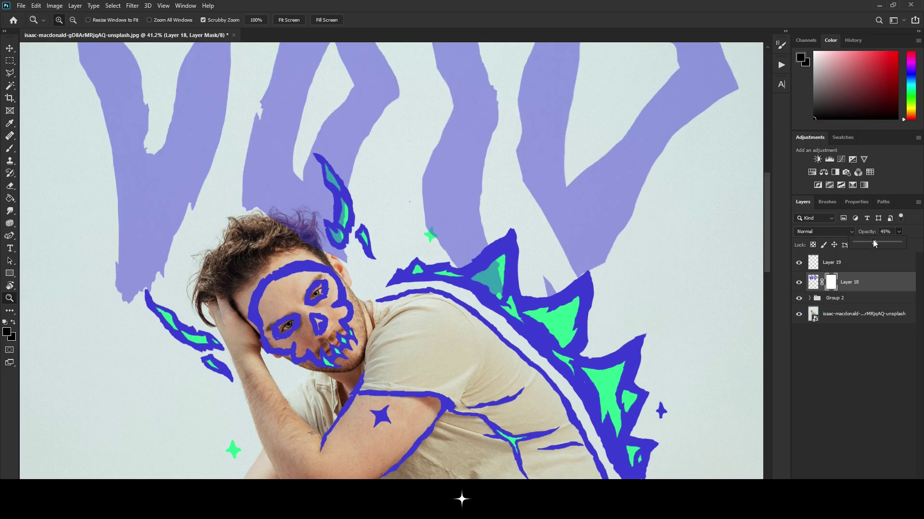
{"action": "left_click_drag", "start_coordinate": [870, 241], "coordinate": [869, 242]}
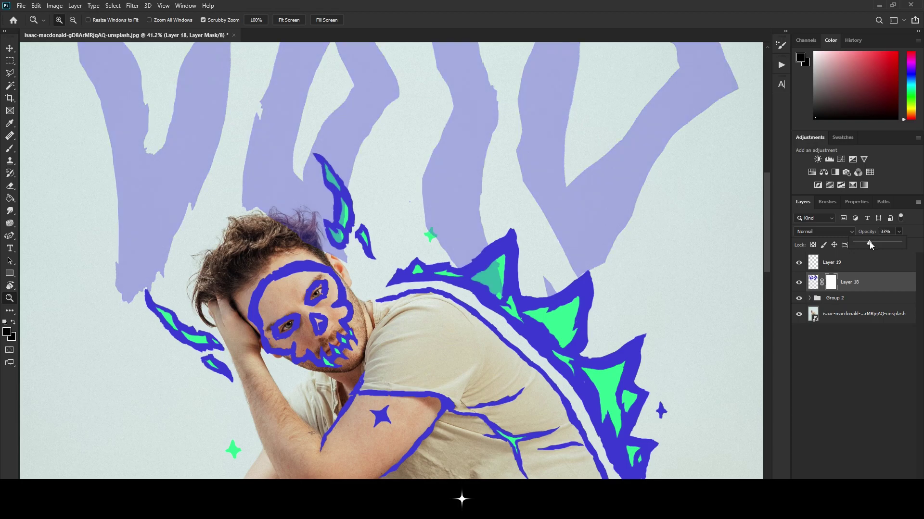
- Use a 45 px brush to mask away the tips of the VOID letters
{"action": "key", "text": "b"}
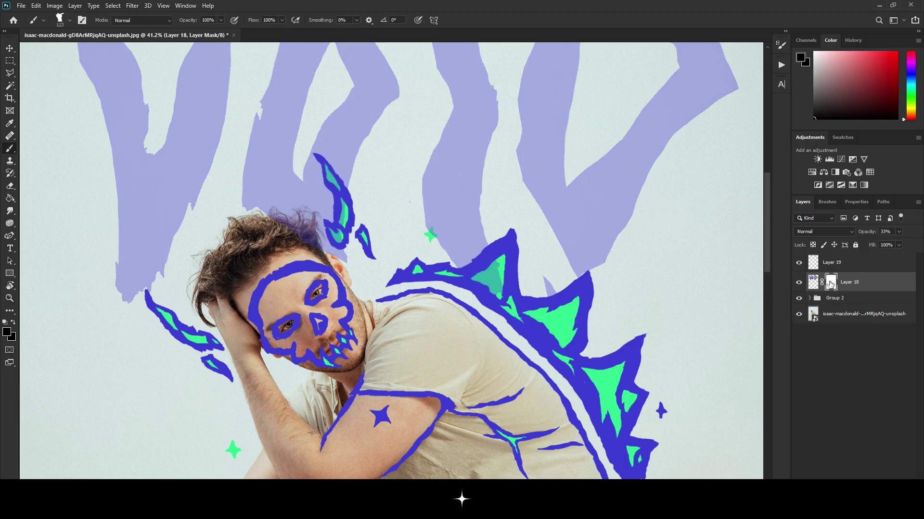
{"action": "left_click", "coordinate": [825, 205]}
{"action": "left_click_drag", "start_coordinate": [817, 230], "coordinate": [812, 231]}
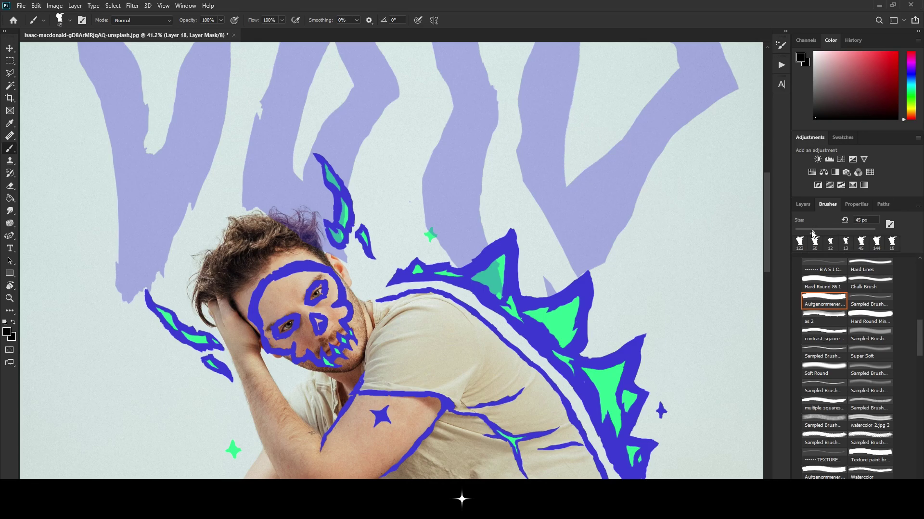
{"action": "left_click", "coordinate": [547, 282]}
{"action": "mouse_move", "coordinate": [564, 281]}
{"action": "left_mouse_down"}
{"action": "mouse_move", "coordinate": [582, 265]}
{"action": "mouse_move", "coordinate": [594, 288]}
{"action": "left_mouse_up"}
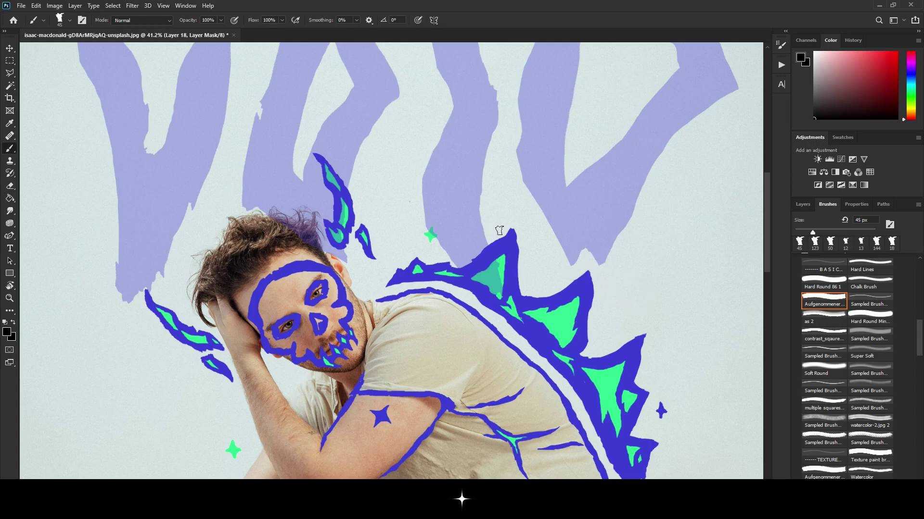
{"action": "mouse_move", "coordinate": [492, 239]}
{"action": "left_mouse_down"}
{"action": "mouse_move", "coordinate": [448, 266]}
{"action": "mouse_move", "coordinate": [426, 230]}
{"action": "mouse_move", "coordinate": [392, 275]}
{"action": "mouse_move", "coordinate": [422, 301]}
{"action": "left_mouse_up"}
{"action": "key", "text": "z"}
{"action": "key", "text": "b"}
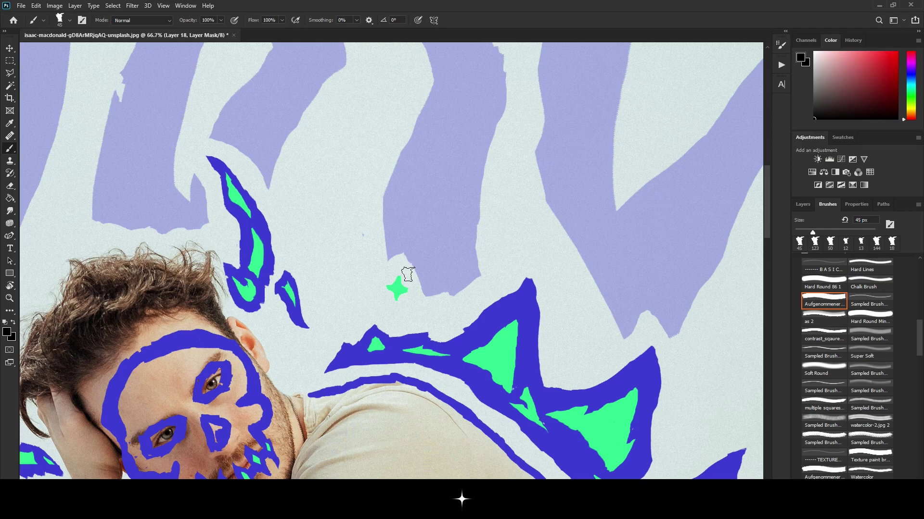
{"action": "key", "text": "z"}
{"action": "left_click_drag", "start_coordinate": [385, 330], "coordinate": [365, 312]}
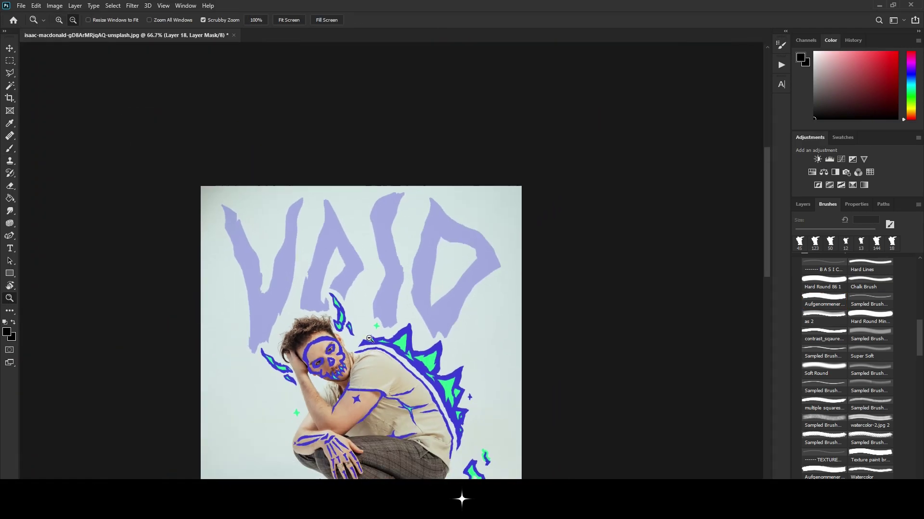
{"action": "scroll", "coordinate": [347, 229], "scroll_direction": "up", "scroll_amount": 4}
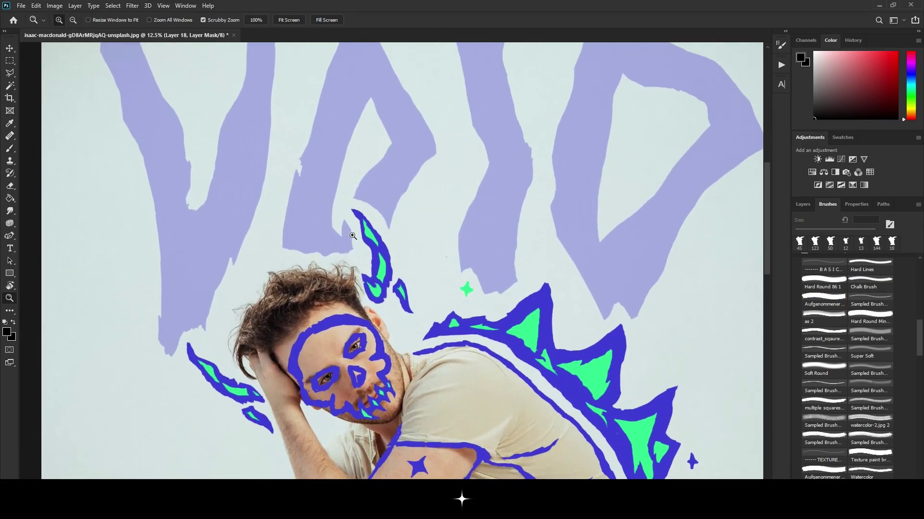
{"action": "key", "text": "b"}
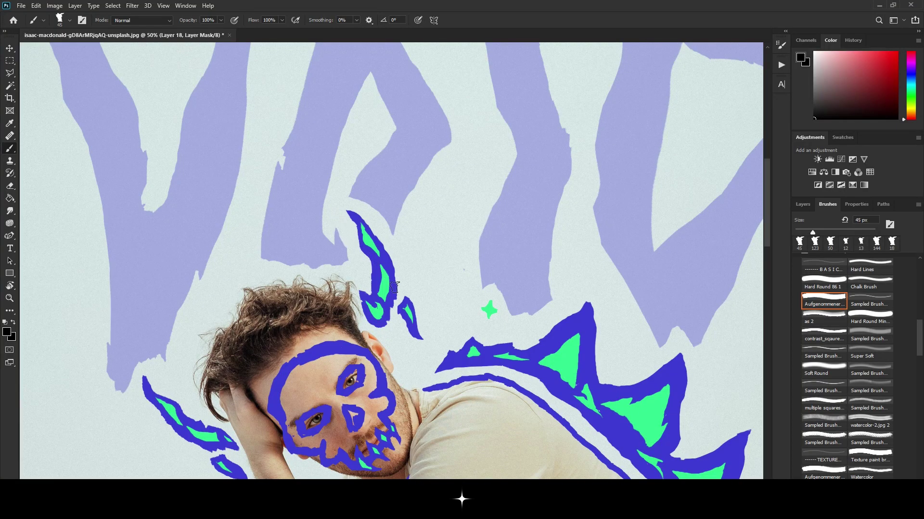
{"action": "key", "text": "z"}
{"action": "scroll", "coordinate": [386, 268], "scroll_direction": "down", "scroll_amount": 5}
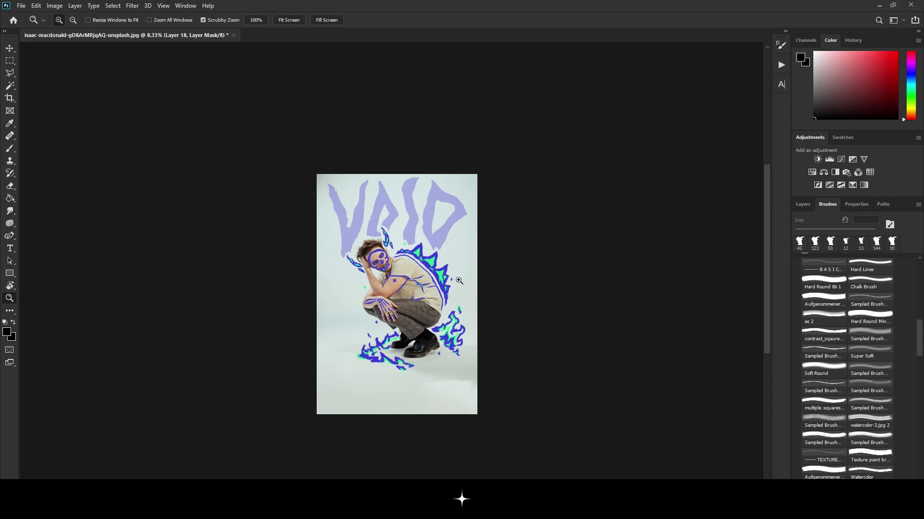
{"action": "scroll", "coordinate": [459, 281], "scroll_direction": "up", "scroll_amount": 1}
- Return Layer 18 to 100% opacity and select its pixel thumbnail instead of the mask
{"action": "left_click", "coordinate": [802, 204]}
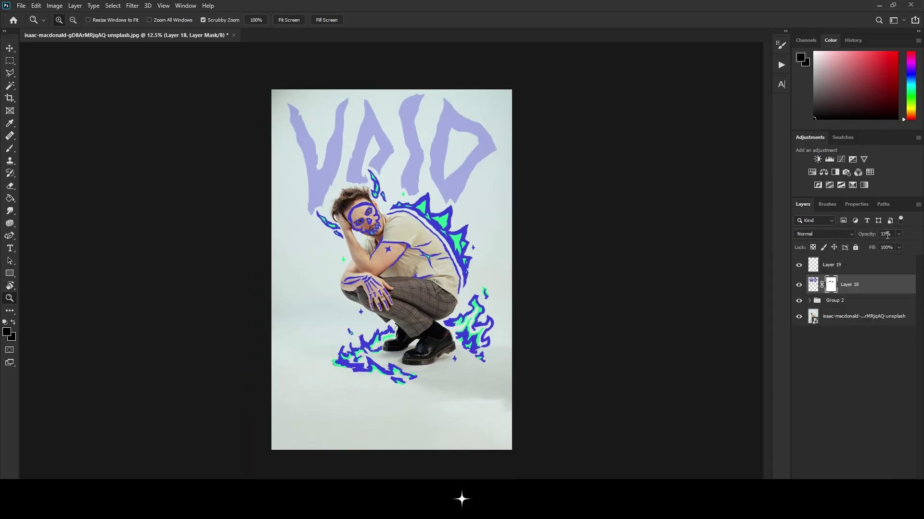
{"action": "left_click", "coordinate": [898, 234]}
{"action": "left_click_drag", "start_coordinate": [891, 245], "coordinate": [917, 245]}
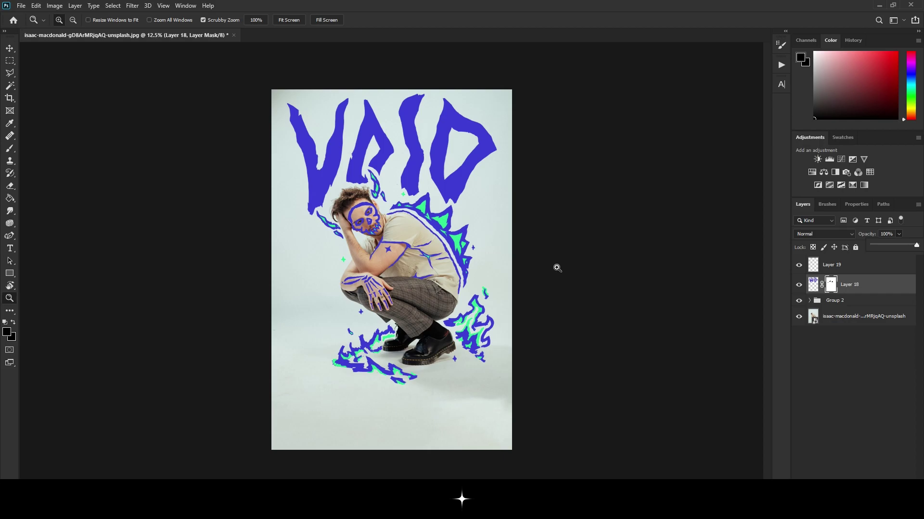
{"action": "left_click", "coordinate": [894, 287]}
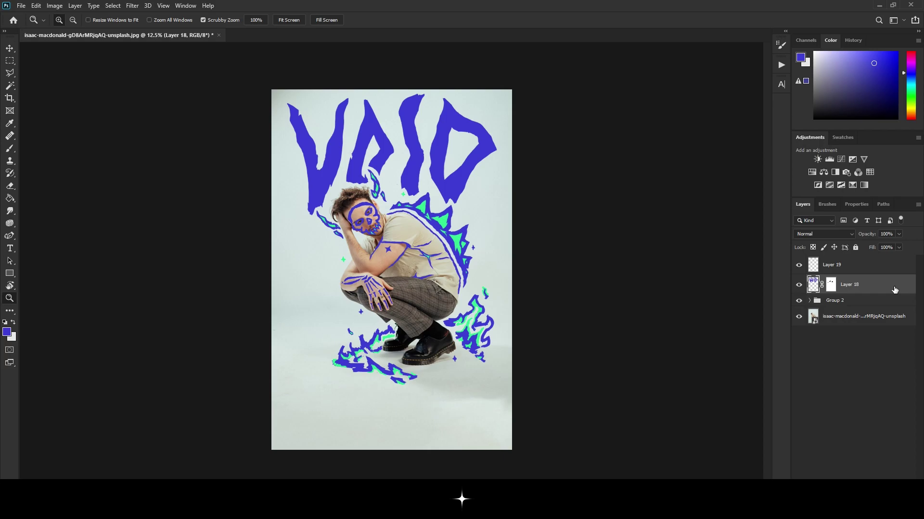
{"action": "left_click", "coordinate": [897, 247]}
- Drop Layer 18 fill to 0%, trial a centred Stroke style then cancel it, and restore fill to 100%
{"action": "left_click_drag", "start_coordinate": [893, 259], "coordinate": [836, 278]}
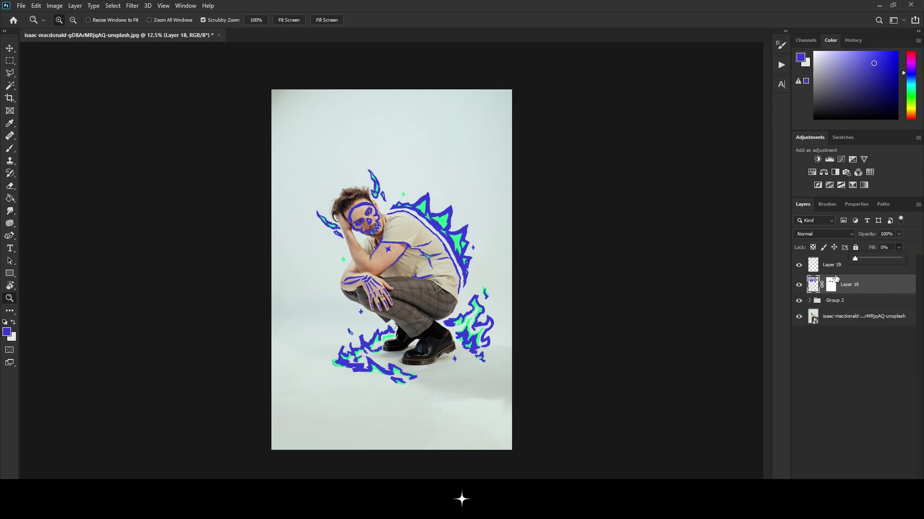
{"action": "double_click", "coordinate": [887, 287]}
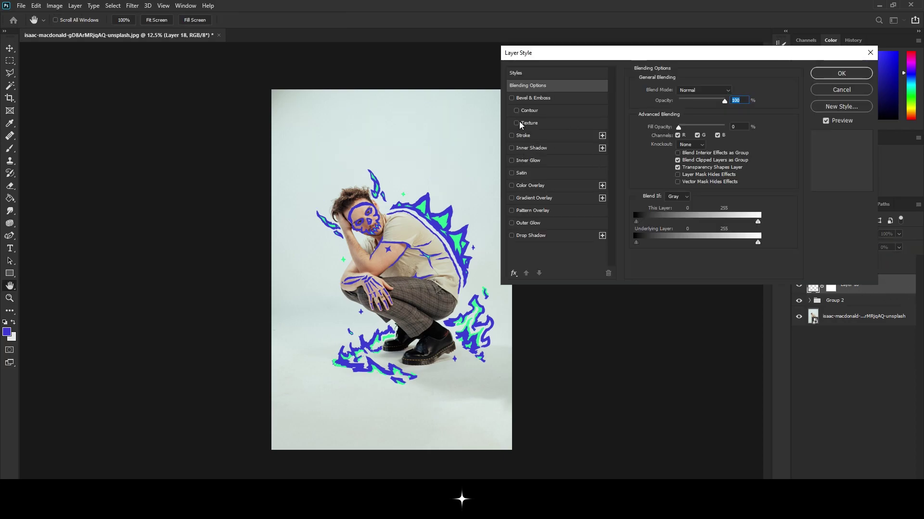
{"action": "left_click", "coordinate": [512, 135]}
{"action": "left_click_drag", "start_coordinate": [669, 89], "coordinate": [684, 92]}
{"action": "left_click", "coordinate": [675, 116]}
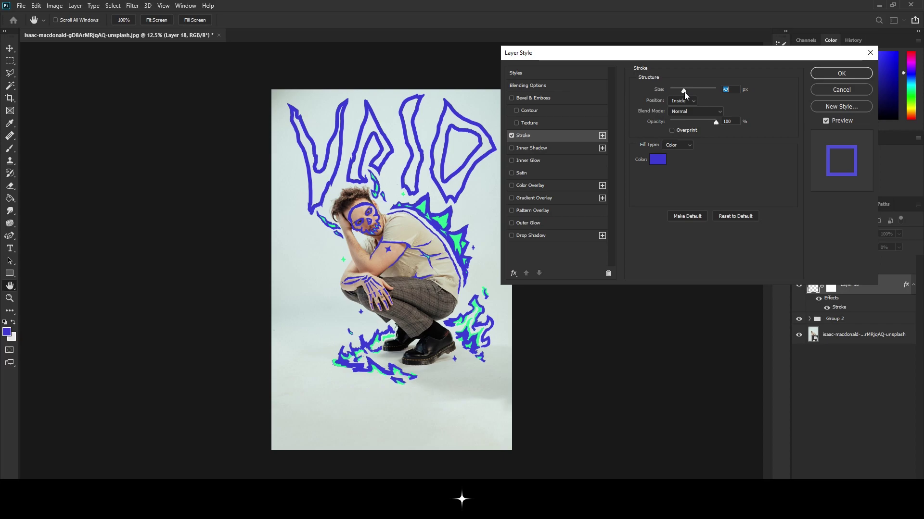
{"action": "left_click", "coordinate": [680, 100]}
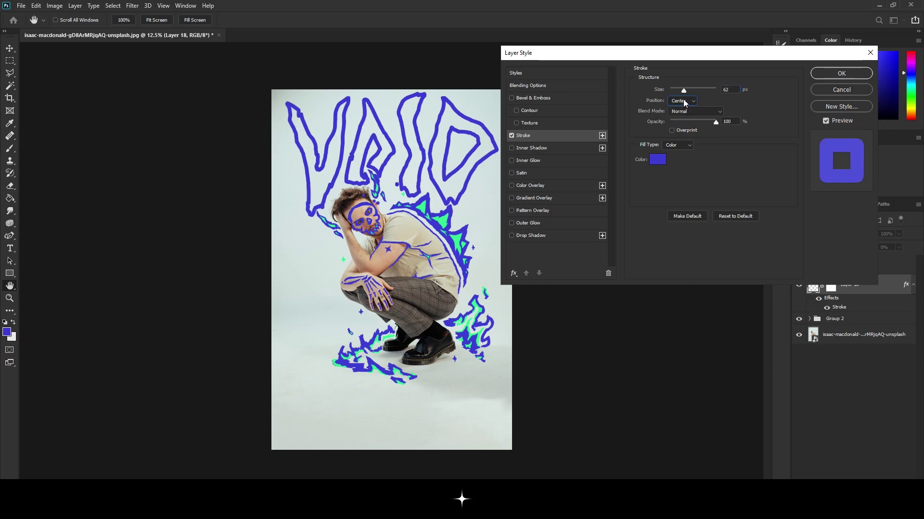
{"action": "left_click_drag", "start_coordinate": [683, 90], "coordinate": [676, 92]}
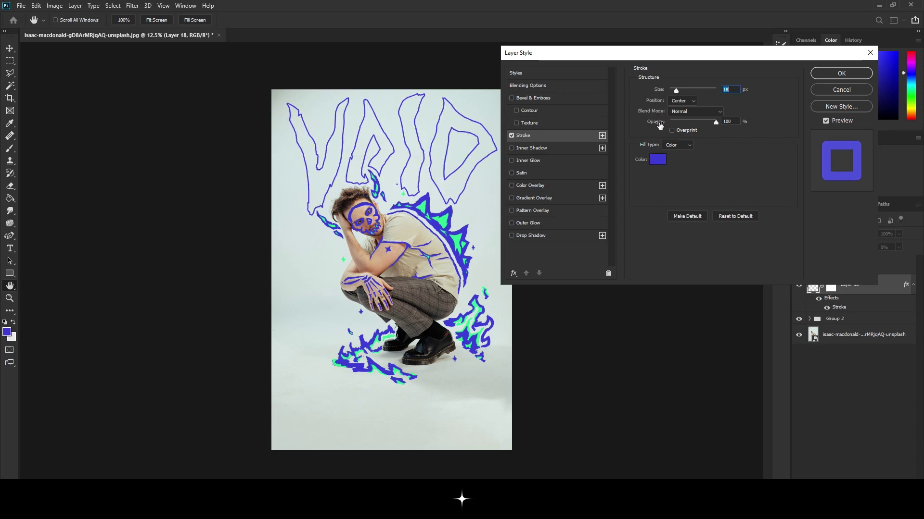
{"action": "left_click", "coordinate": [827, 89]}
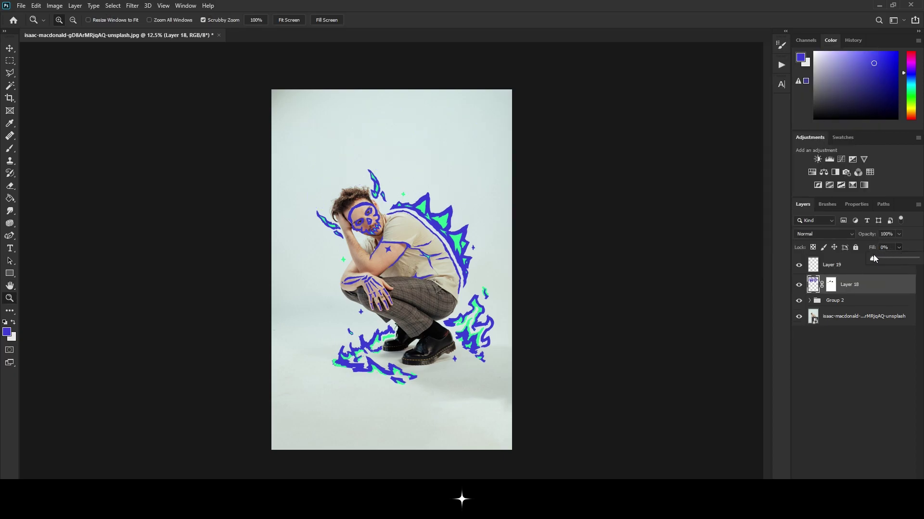
{"action": "left_click_drag", "start_coordinate": [873, 258], "coordinate": [917, 258]}
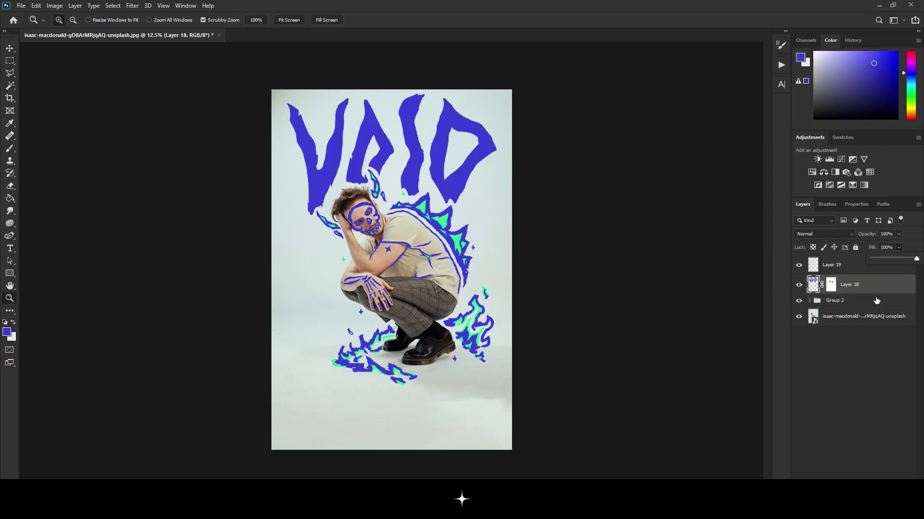
- Give Layer 18 a Color Overlay using the green sampled from the flames
{"action": "double_click", "coordinate": [885, 287]}
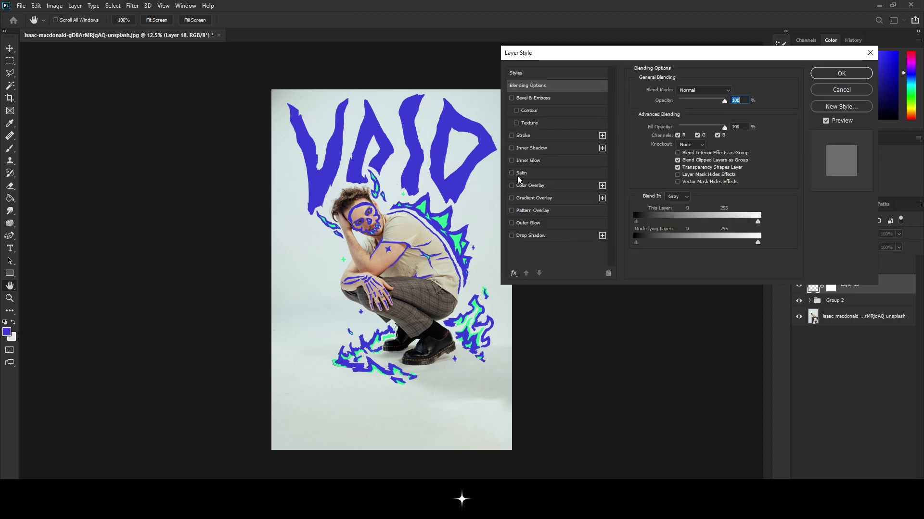
{"action": "left_click", "coordinate": [512, 186]}
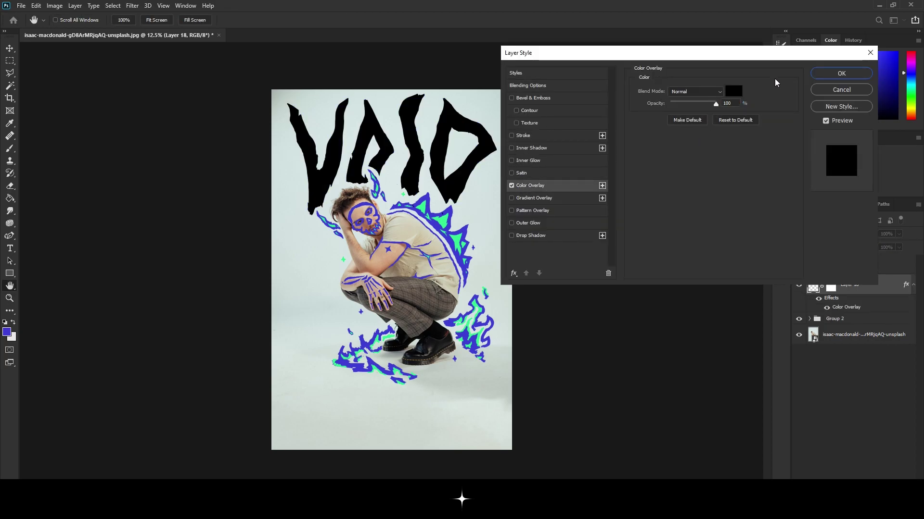
{"action": "left_click", "coordinate": [733, 91]}
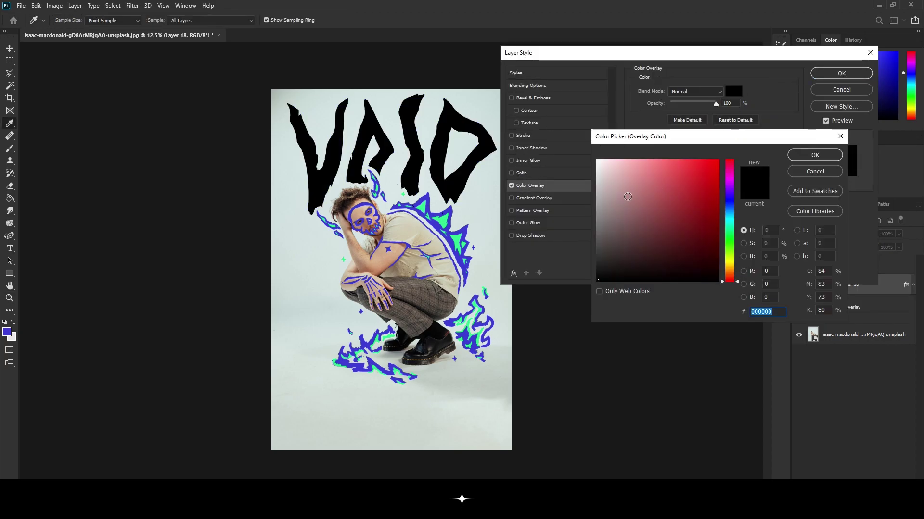
{"action": "left_click_drag", "start_coordinate": [628, 197], "coordinate": [553, 259]}
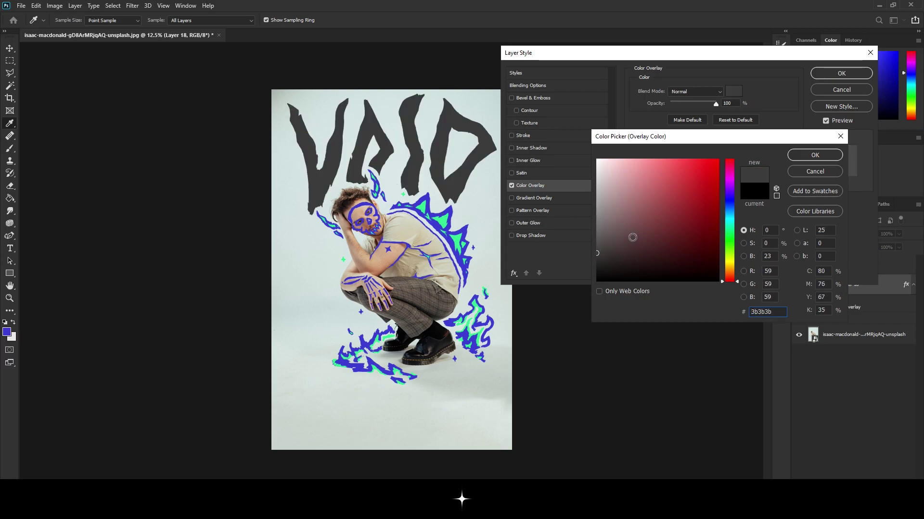
{"action": "left_click", "coordinate": [660, 217]}
{"action": "left_click", "coordinate": [450, 209]}
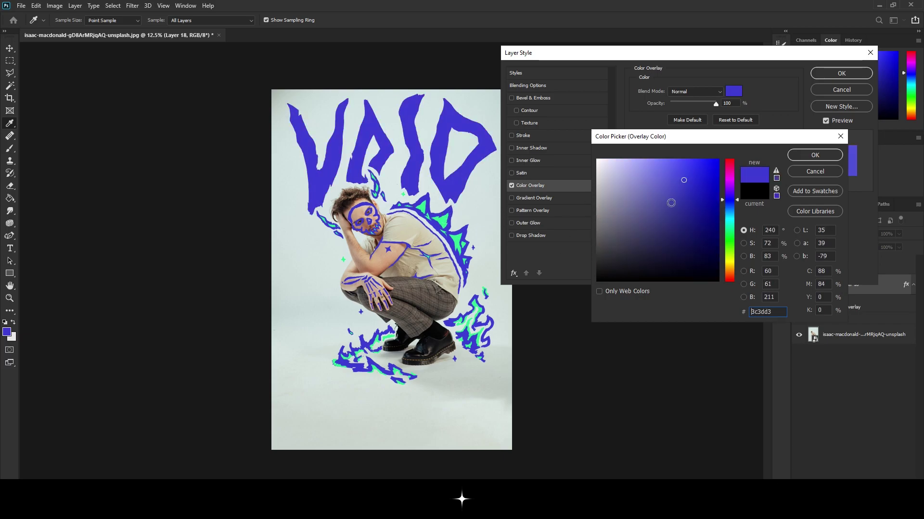
{"action": "left_click_drag", "start_coordinate": [683, 211], "coordinate": [669, 240]}
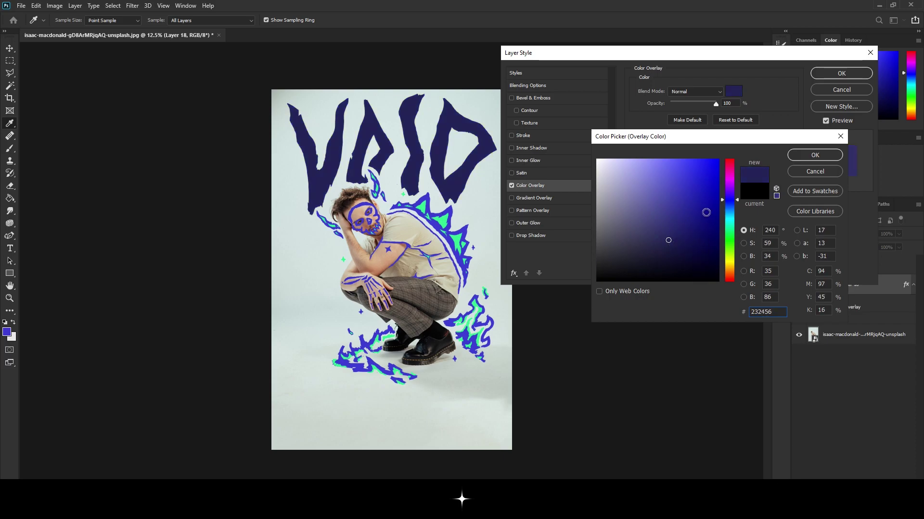
{"action": "left_click", "coordinate": [451, 221]}
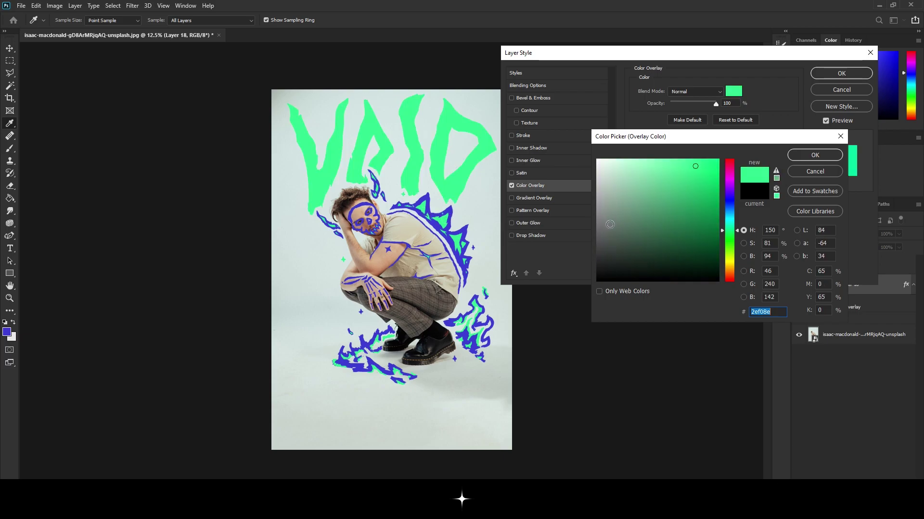
{"action": "left_click", "coordinate": [817, 155]}
{"action": "key", "text": "z"}
{"action": "left_click", "coordinate": [842, 73]}
- Zoom in on the poster and add a new empty Layer 21
{"action": "left_click", "coordinate": [335, 200], "text": "alt"}
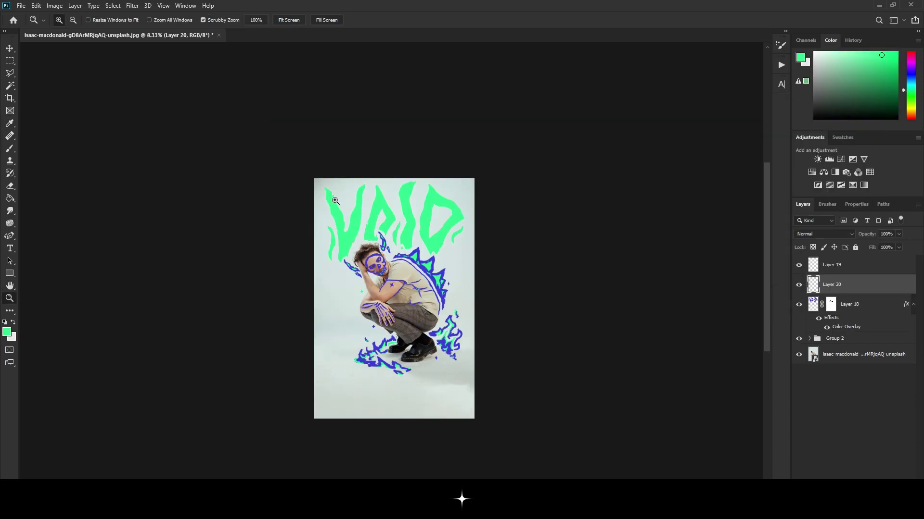
{"action": "left_click", "coordinate": [398, 196]}
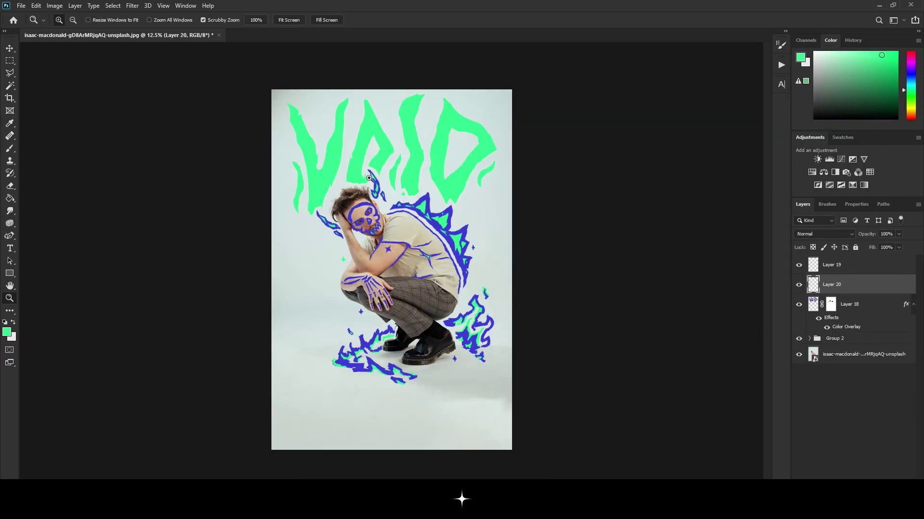
{"action": "left_click", "coordinate": [399, 242]}
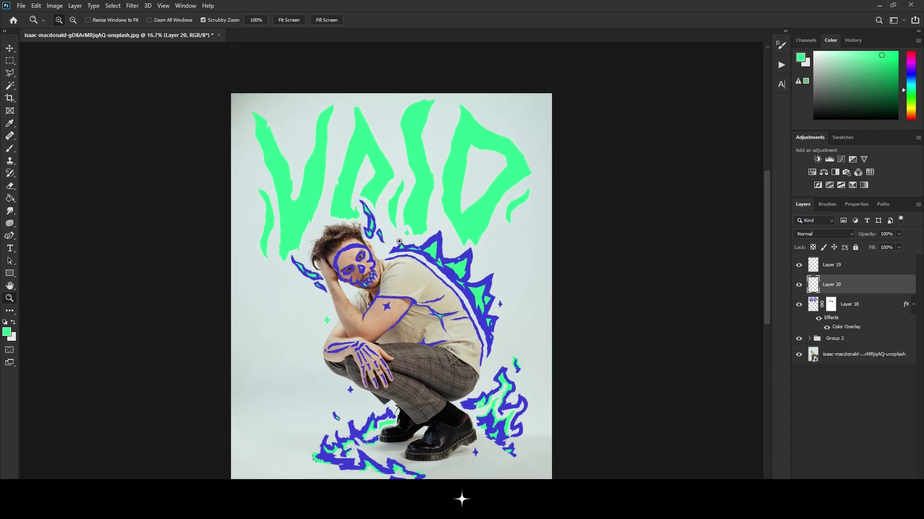
{"action": "key", "text": "ctrl+shift+alt+n"}
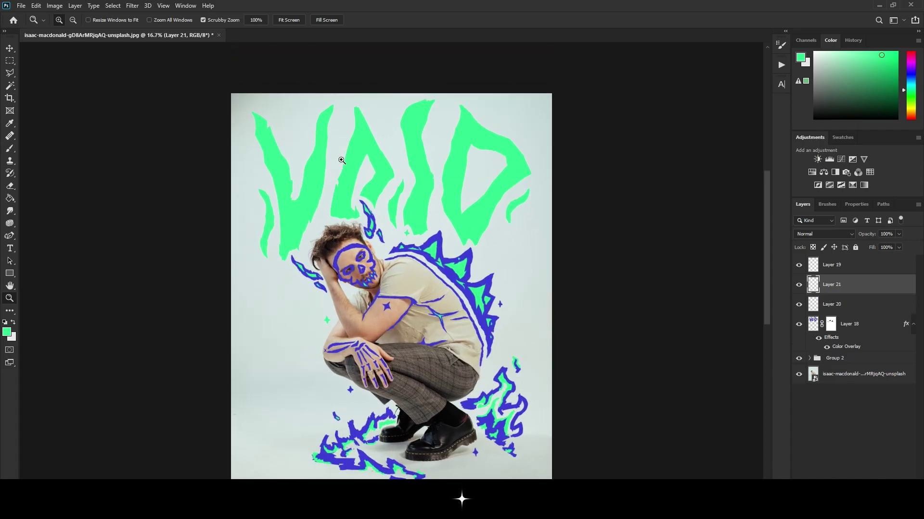
- Sample the doodles' blue as the brush colour, zoomed in on the title
{"action": "left_click", "coordinate": [341, 160]}
{"action": "key", "text": "e"}
{"action": "key", "text": "alt"}
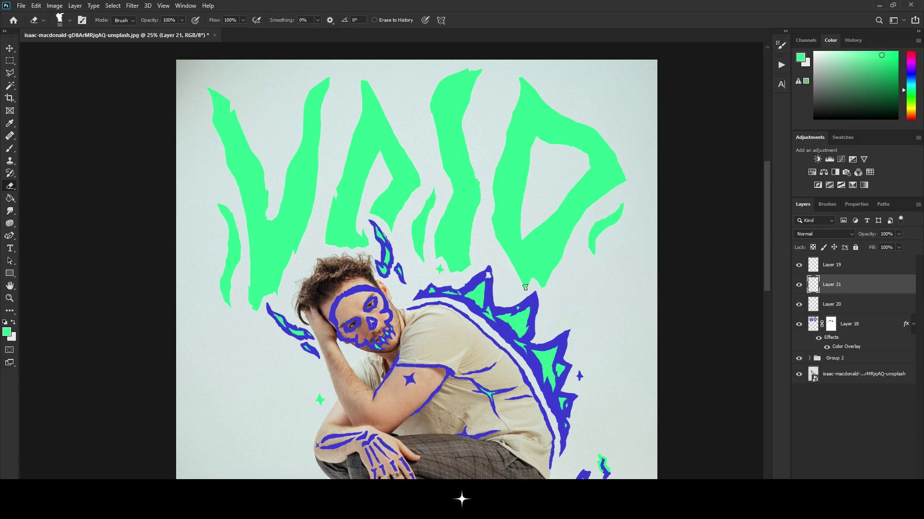
{"action": "key", "text": "b"}
{"action": "left_click", "coordinate": [493, 279], "text": "alt"}
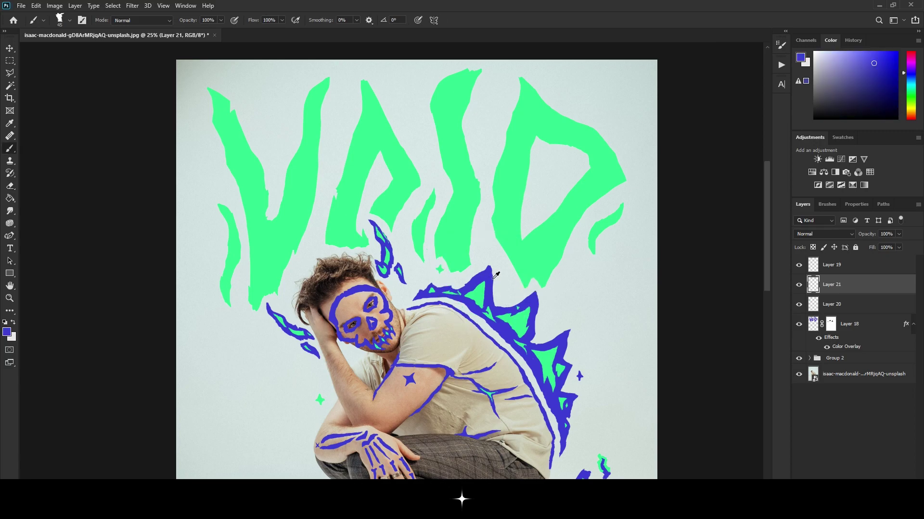
{"action": "key", "text": "z"}
{"action": "left_click", "coordinate": [360, 164]}
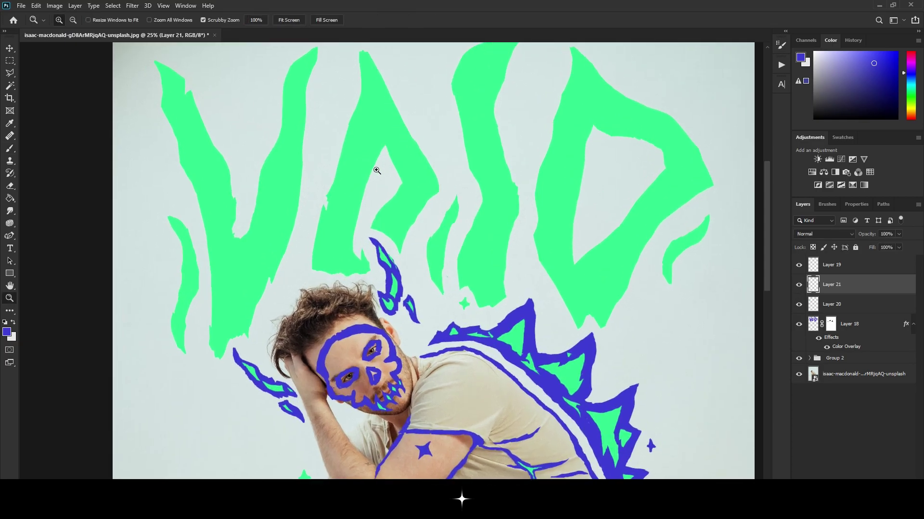
{"action": "key", "text": "e"}
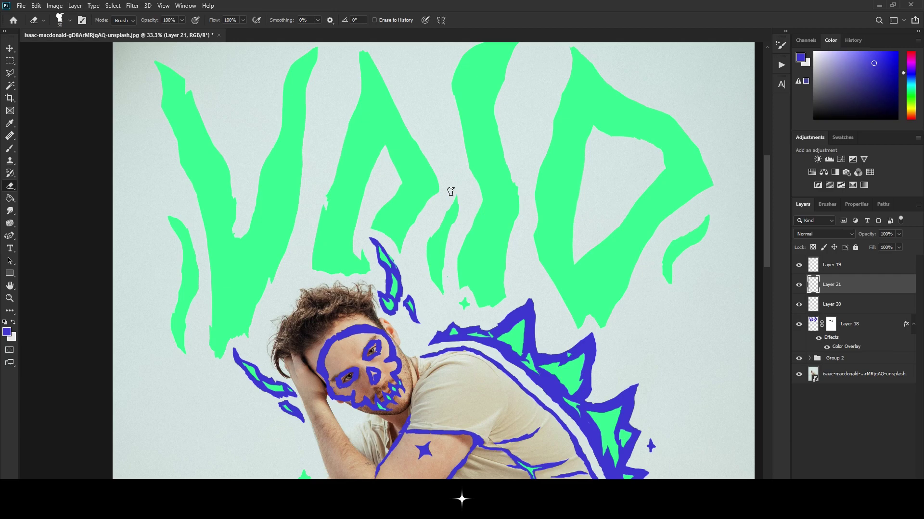
- Brush blue ENTITY lettering across VOID, adding small sparkles and a tiny skull with a smaller brush
{"action": "key", "text": "b"}
{"action": "mouse_move", "coordinate": [374, 172]}
{"action": "left_mouse_down"}
{"action": "mouse_move", "coordinate": [392, 171]}
{"action": "mouse_move", "coordinate": [367, 172]}
{"action": "mouse_move", "coordinate": [366, 199]}
{"action": "mouse_move", "coordinate": [394, 199]}
{"action": "mouse_move", "coordinate": [390, 186]}
{"action": "mouse_move", "coordinate": [399, 199]}
{"action": "mouse_move", "coordinate": [415, 198]}
{"action": "mouse_move", "coordinate": [414, 171]}
{"action": "mouse_move", "coordinate": [443, 174]}
{"action": "mouse_move", "coordinate": [435, 197]}
{"action": "mouse_move", "coordinate": [455, 200]}
{"action": "mouse_move", "coordinate": [482, 176]}
{"action": "mouse_move", "coordinate": [472, 203]}
{"action": "left_mouse_up"}
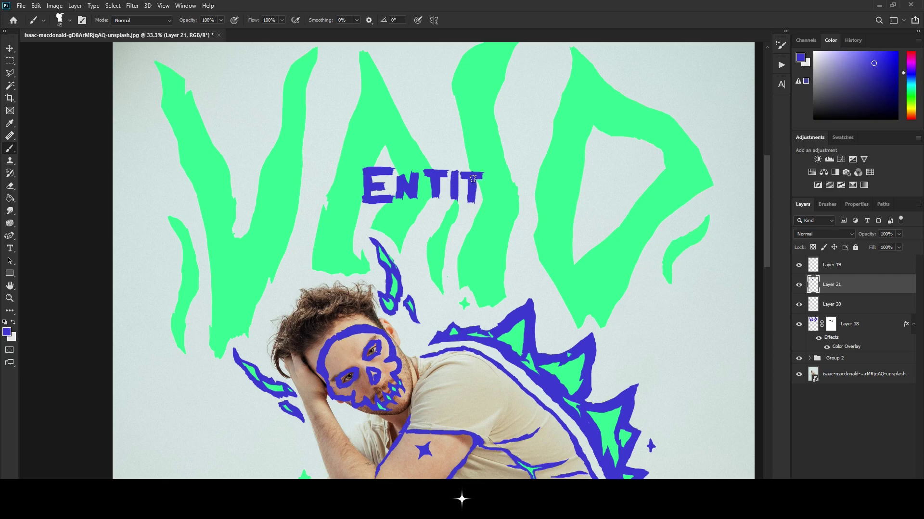
{"action": "mouse_move", "coordinate": [489, 172]}
{"action": "left_mouse_down"}
{"action": "mouse_move", "coordinate": [499, 188]}
{"action": "mouse_move", "coordinate": [487, 201]}
{"action": "left_mouse_up"}
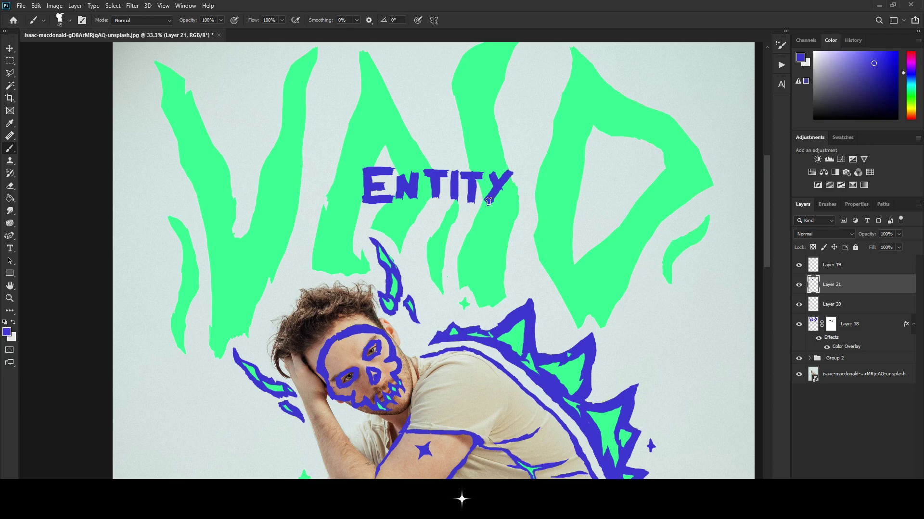
{"action": "scroll", "coordinate": [515, 194], "scroll_direction": "down", "scroll_amount": 1}
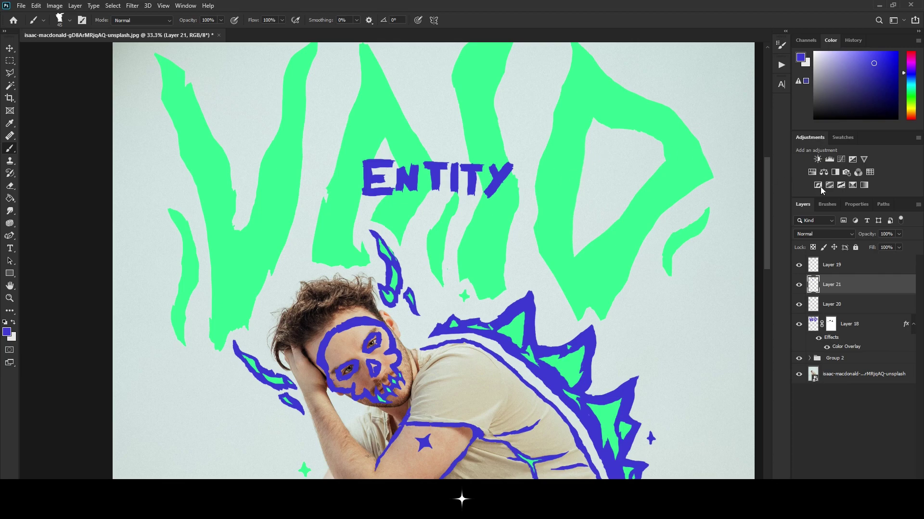
{"action": "left_click", "coordinate": [827, 204]}
{"action": "left_click_drag", "start_coordinate": [813, 230], "coordinate": [807, 231]}
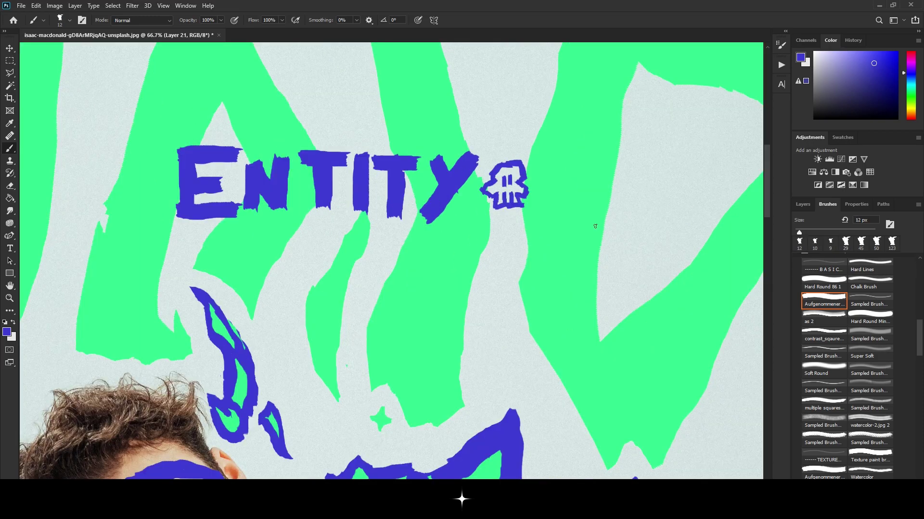
{"action": "key", "text": "z"}
{"action": "mouse_move", "coordinate": [470, 210]}
{"action": "left_mouse_down"}
{"action": "mouse_move", "coordinate": [369, 227]}
{"action": "mouse_move", "coordinate": [416, 187]}
{"action": "left_mouse_up"}
{"action": "left_click", "coordinate": [802, 204]}
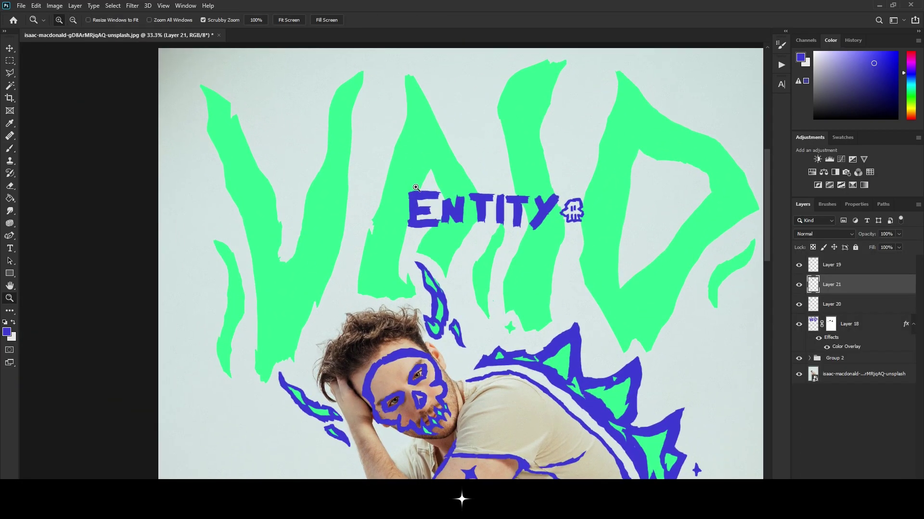
{"action": "left_click", "coordinate": [416, 187]}
{"action": "key", "text": "b"}
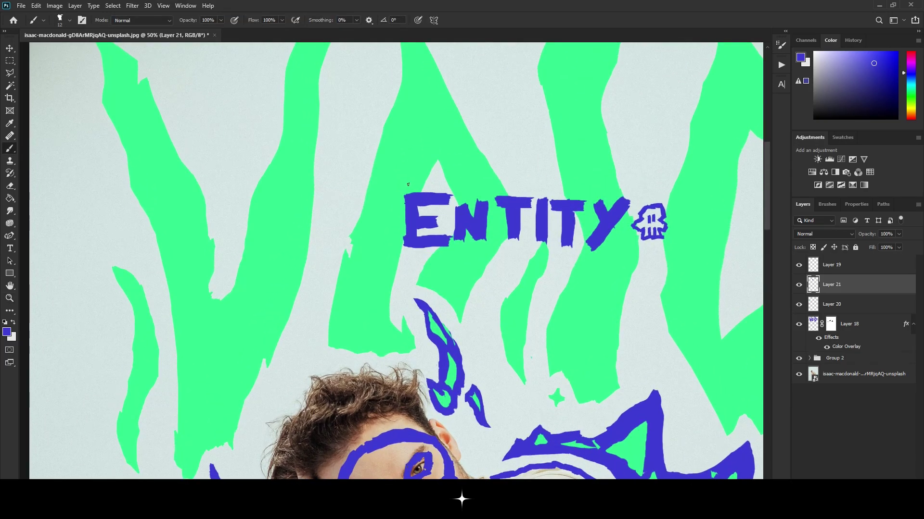
{"action": "scroll", "coordinate": [408, 185], "scroll_direction": "down", "scroll_amount": 1}
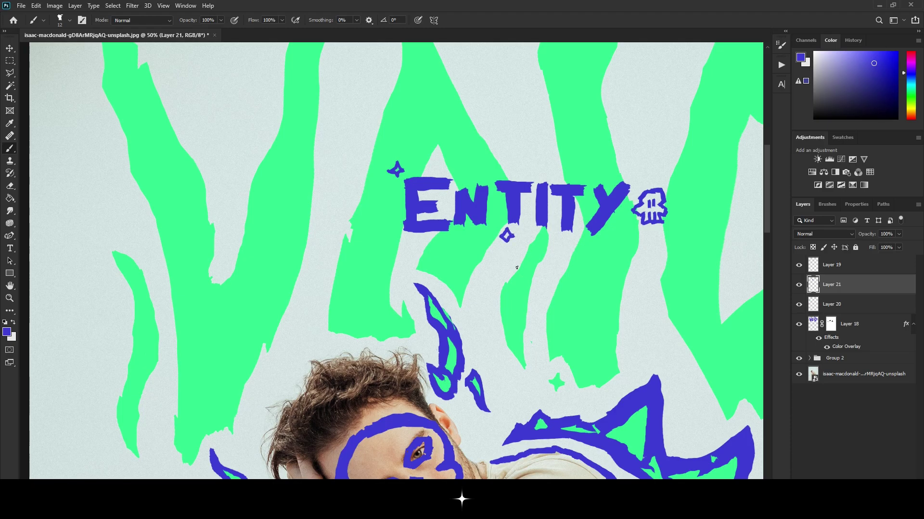
{"action": "key", "text": "z"}
{"action": "left_click", "coordinate": [493, 233], "text": "alt"}
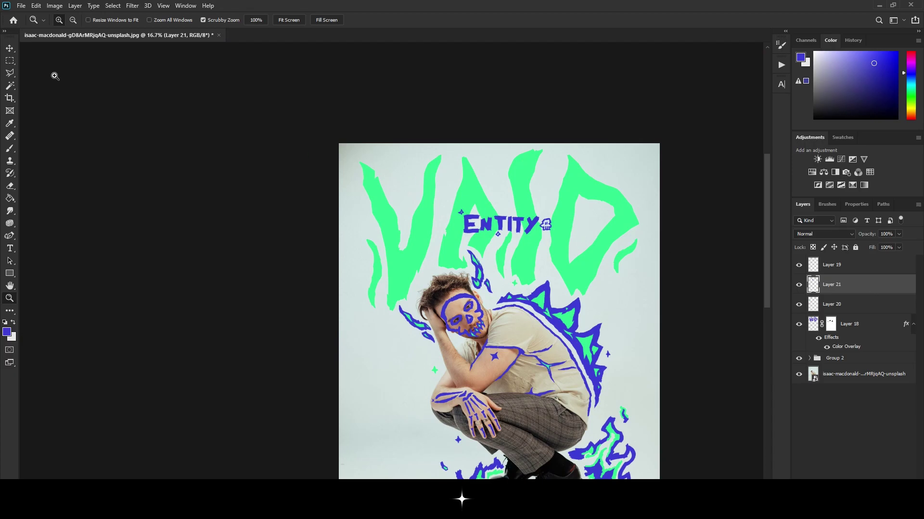
- Shift ENTITY slightly left and sketch a loose blue loop left of the crouching man
{"action": "key", "text": "v"}
{"action": "left_click_drag", "start_coordinate": [375, 111], "coordinate": [369, 111]}
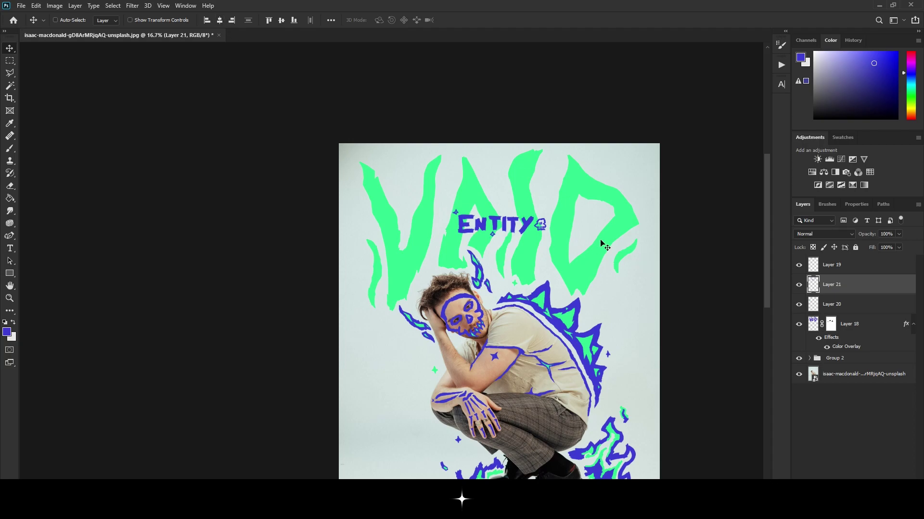
{"action": "key", "text": "z"}
{"action": "left_click", "coordinate": [420, 261], "text": "alt"}
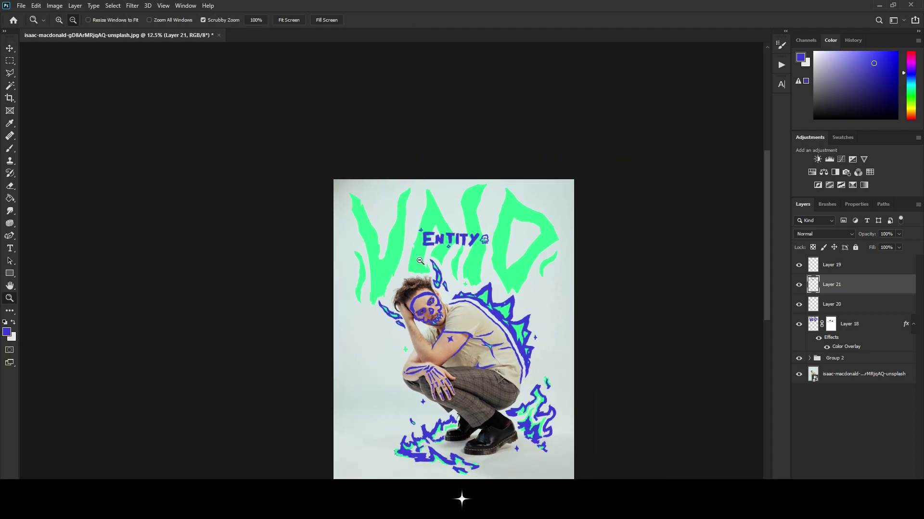
{"action": "left_click", "coordinate": [379, 207]}
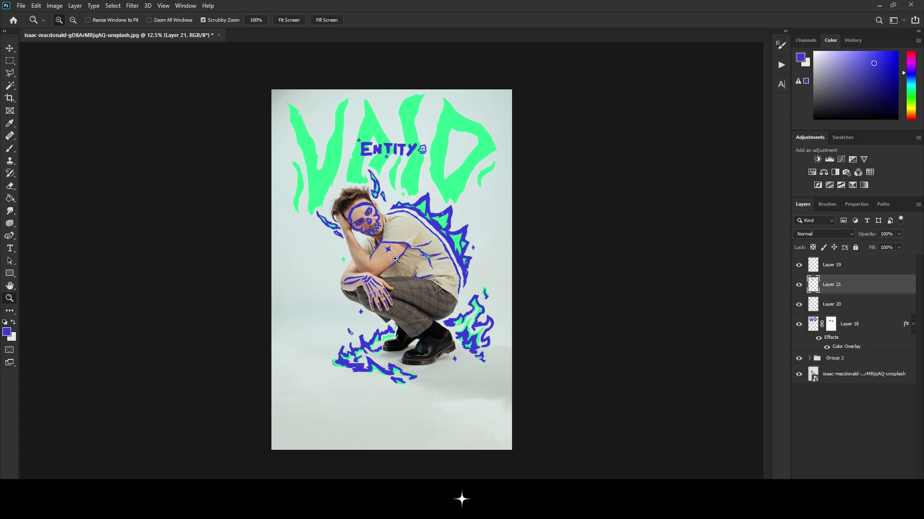
{"action": "left_click", "coordinate": [233, 302]}
{"action": "scroll", "coordinate": [329, 254], "scroll_direction": "down", "scroll_amount": 1}
{"action": "left_click", "coordinate": [329, 254], "text": "alt"}
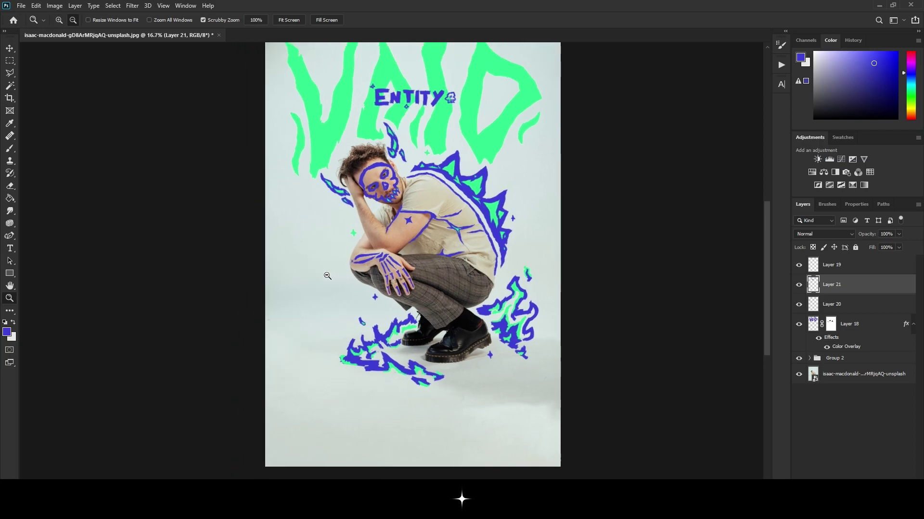
{"action": "key", "text": "b"}
{"action": "left_click_drag", "start_coordinate": [359, 230], "coordinate": [355, 248]}
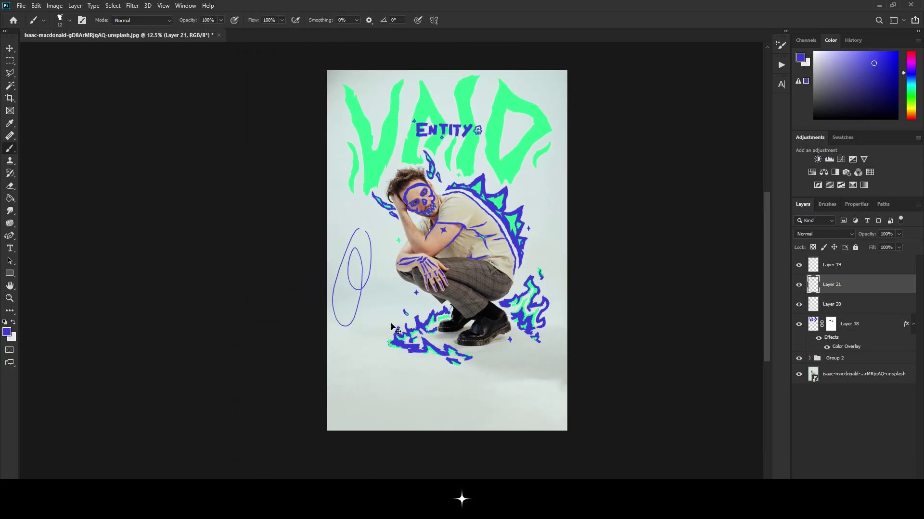
- Undo the loop, then brush a blue doodle at size 20 on a new layer left of the man
{"action": "key", "text": "ctrl+z"}
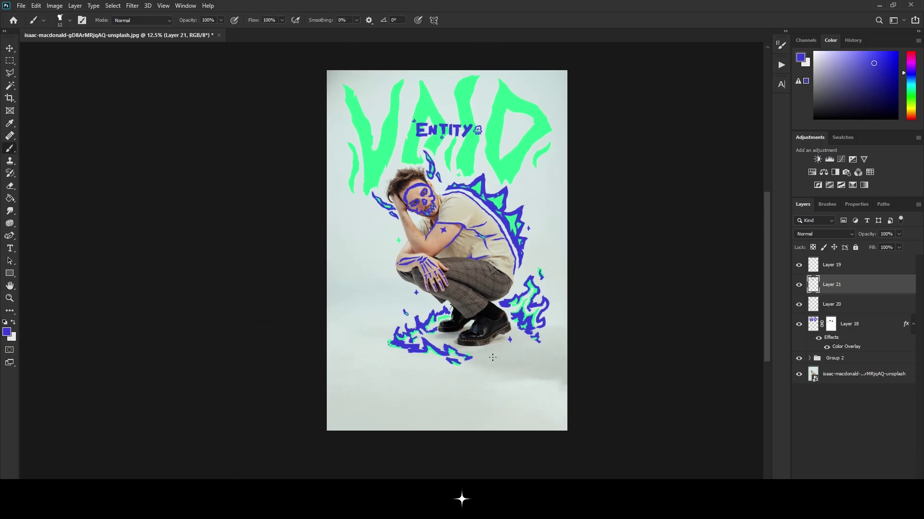
{"action": "key", "text": "ctrl+shift+alt+n"}
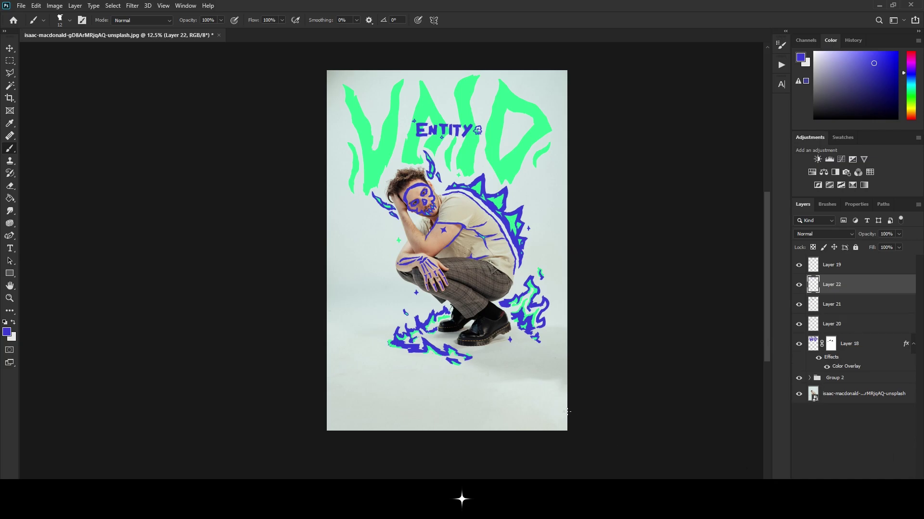
{"action": "key", "text": "z"}
{"action": "left_click", "coordinate": [381, 242]}
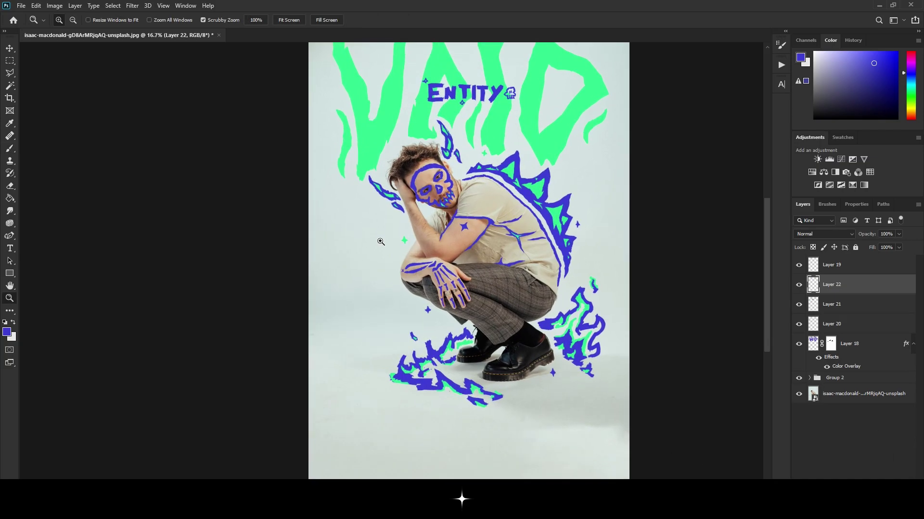
{"action": "key", "text": "b"}
{"action": "scroll", "coordinate": [351, 245], "scroll_direction": "up", "scroll_amount": 1}
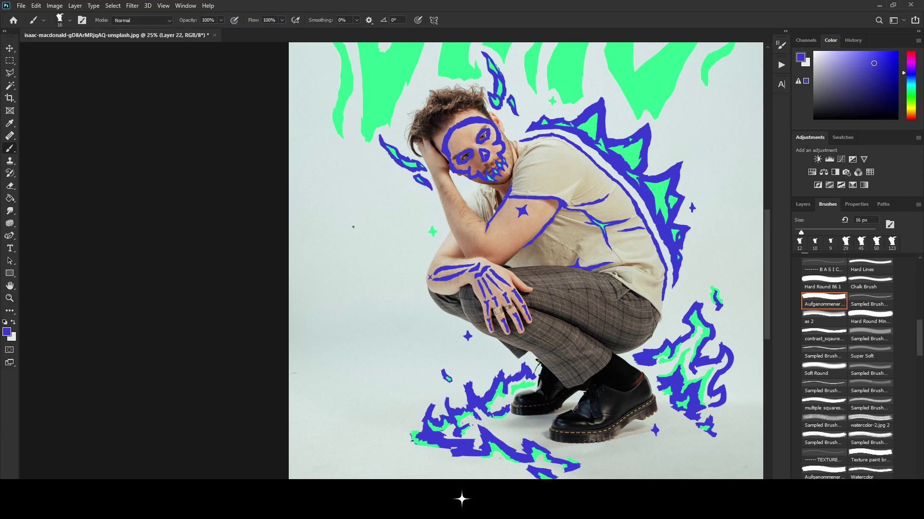
{"action": "key", "text": "ctrl+z"}
{"action": "double_click", "coordinate": [873, 221]}
{"action": "type", "text": "20"}
{"action": "left_click_drag", "start_coordinate": [325, 229], "coordinate": [331, 235]}
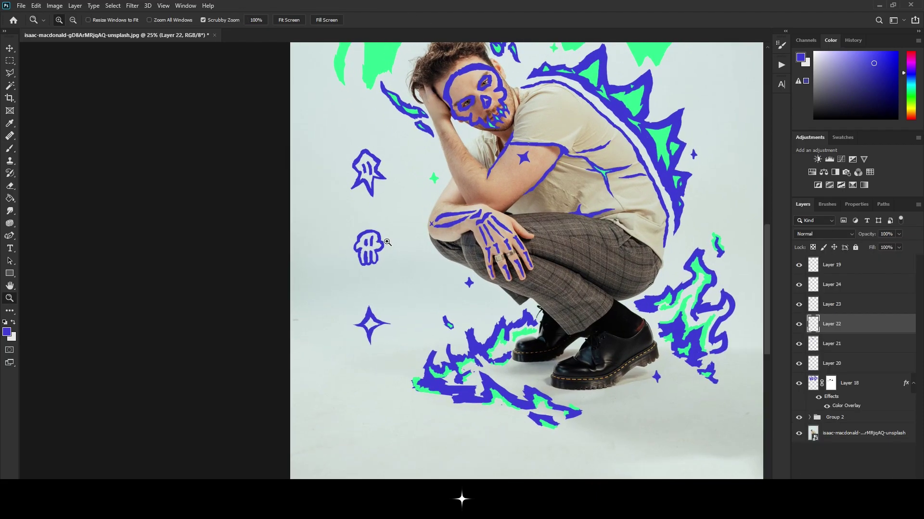
- Delete the small skull doodle's layer
{"action": "key", "text": "a"}
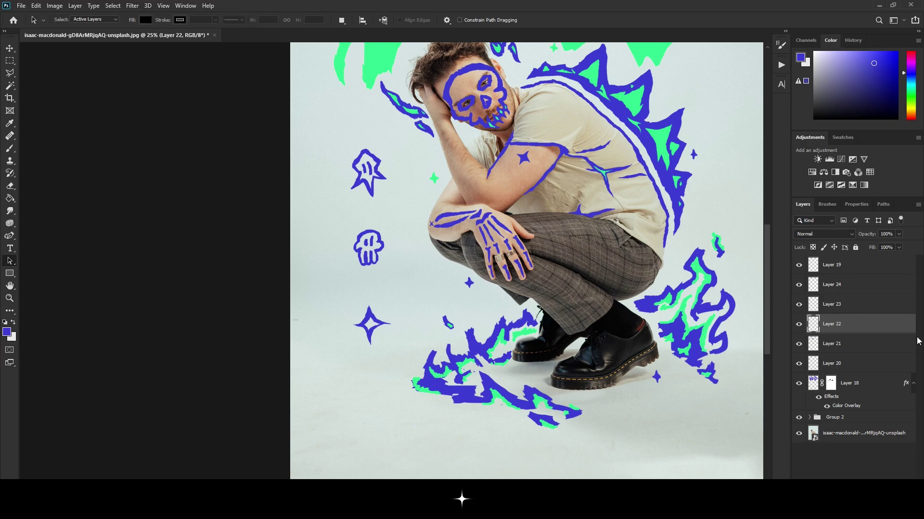
{"action": "left_click", "coordinate": [828, 308]}
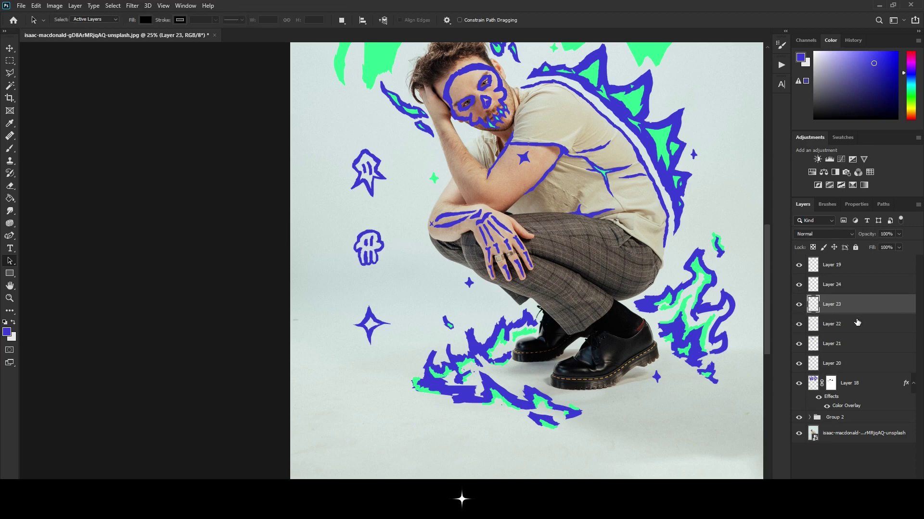
{"action": "key", "text": "Delete"}
- Move the four-point star doodle higher up the column
{"action": "scroll", "coordinate": [474, 292], "scroll_direction": "up", "scroll_amount": 2}
{"action": "scroll", "coordinate": [475, 292], "scroll_direction": "up", "scroll_amount": 3}
{"action": "scroll", "coordinate": [511, 279], "scroll_direction": "down", "scroll_amount": 2}
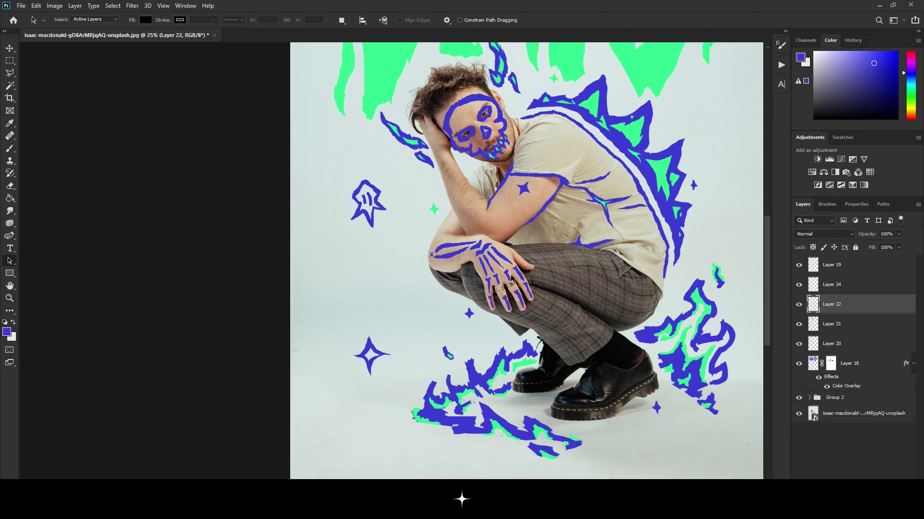
{"action": "left_click", "coordinate": [839, 324]}
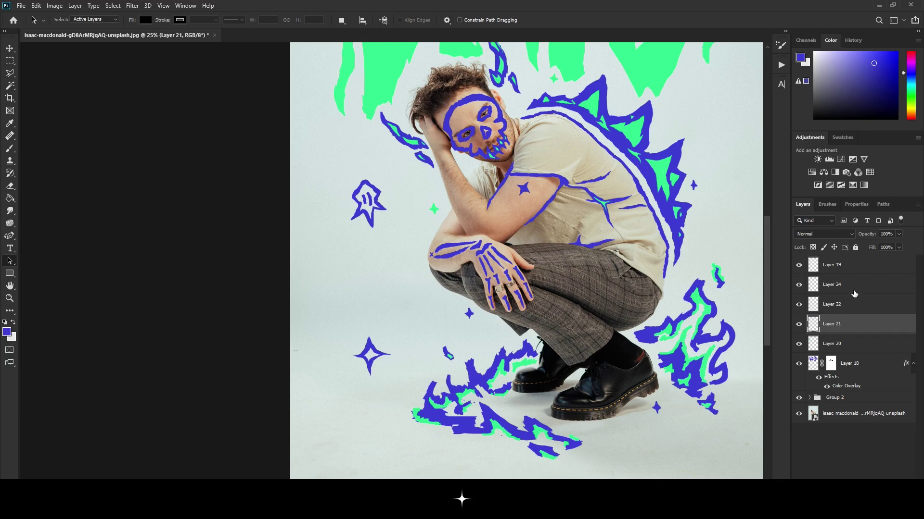
{"action": "left_click", "coordinate": [849, 284]}
{"action": "left_click", "coordinate": [799, 285]}
{"action": "left_click", "coordinate": [10, 48]}
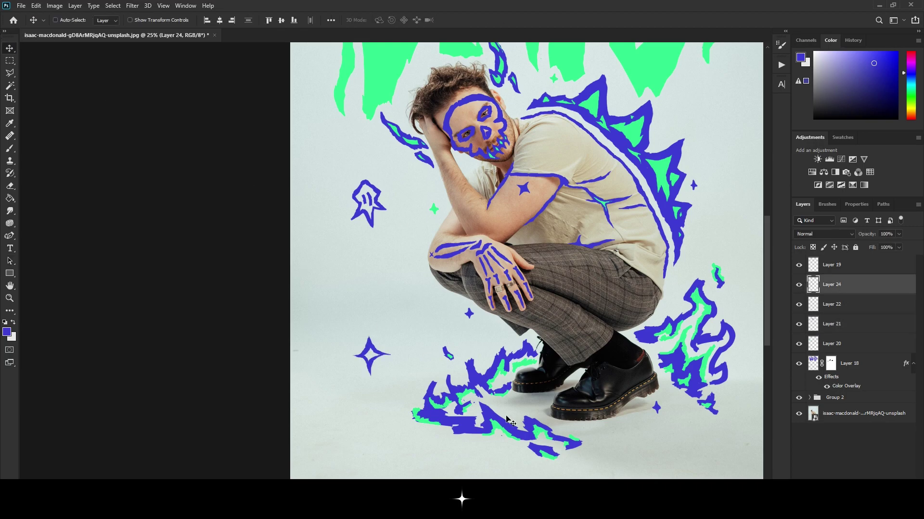
{"action": "left_click_drag", "start_coordinate": [524, 425], "coordinate": [523, 350]}
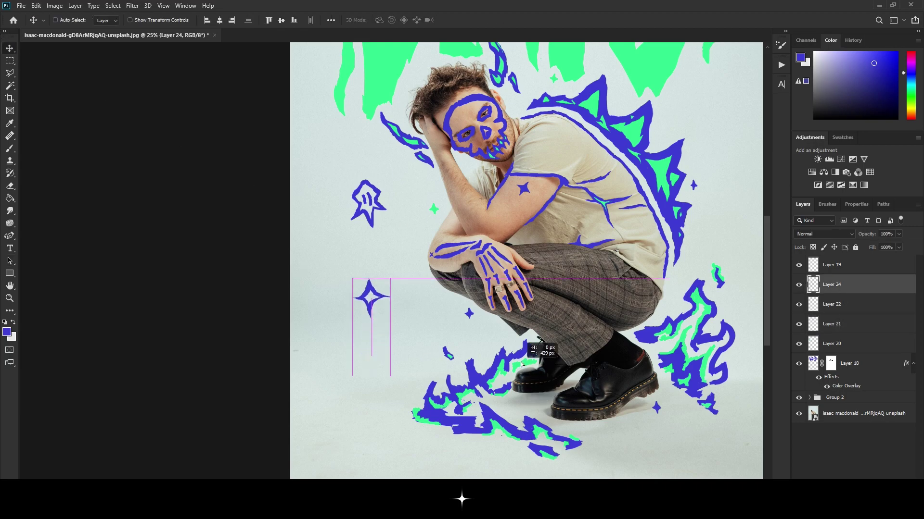
- Duplicate the flame creature doodle and place the copy below the star
{"action": "left_click", "coordinate": [868, 304]}
{"action": "left_click_drag", "start_coordinate": [391, 199], "coordinate": [426, 364], "text": "alt"}
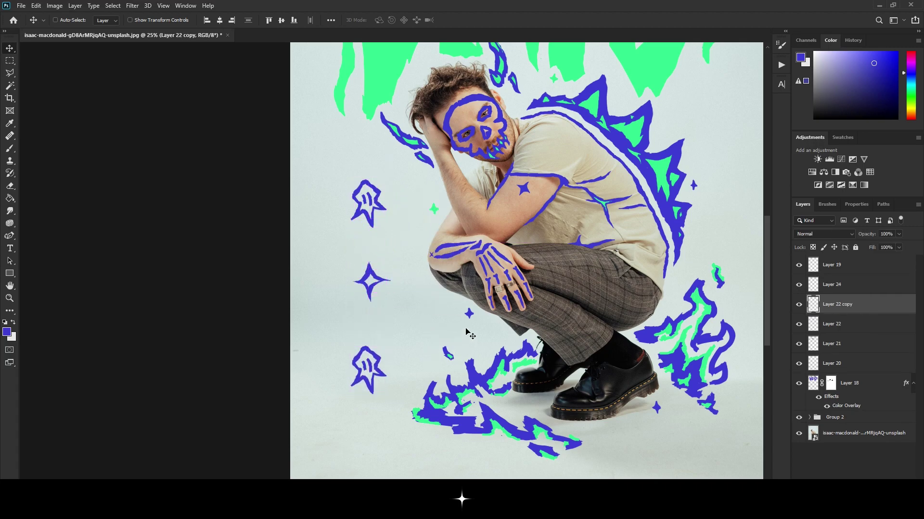
{"action": "key", "text": "z"}
{"action": "left_click_drag", "start_coordinate": [464, 330], "coordinate": [227, 248]}
{"action": "left_click", "coordinate": [227, 248]}
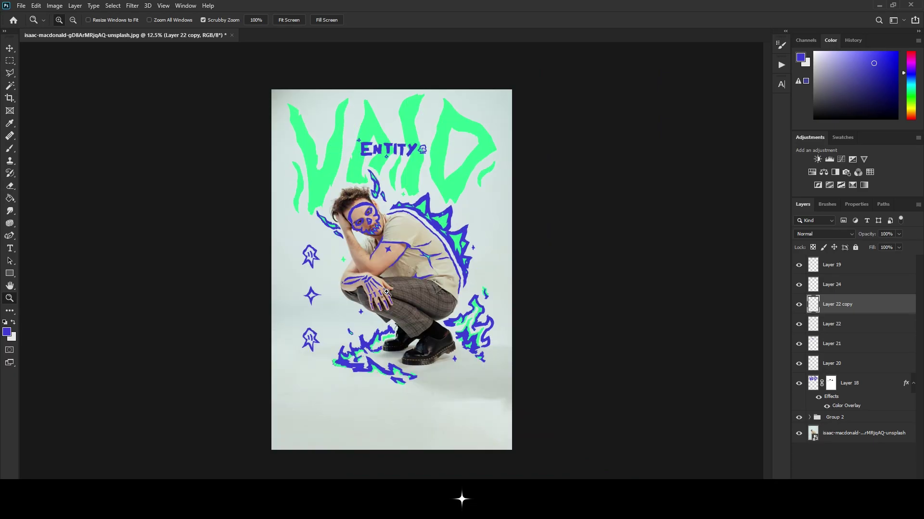
- Try a 27 px inside Stroke effect on Layer 18, then cancel it
{"action": "left_click", "coordinate": [799, 304]}
{"action": "left_click", "coordinate": [799, 324]}
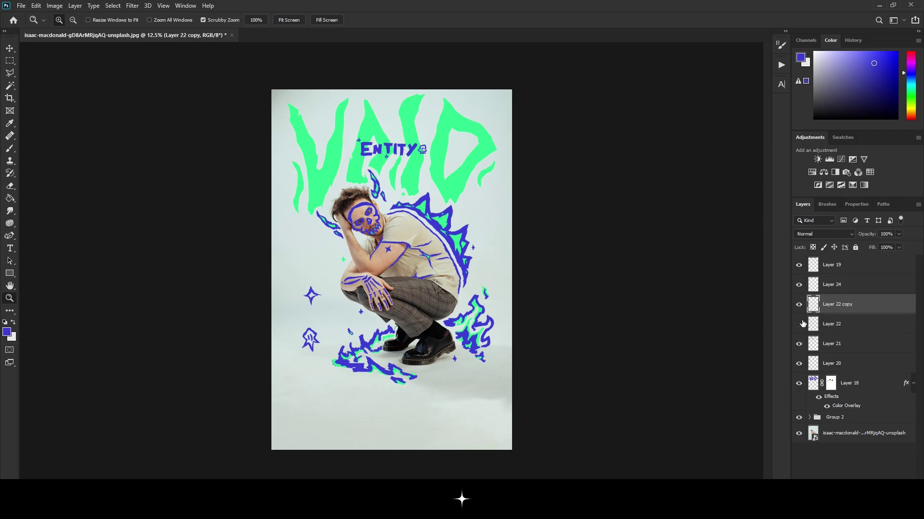
{"action": "double_click", "coordinate": [876, 385]}
{"action": "left_click", "coordinate": [511, 136]}
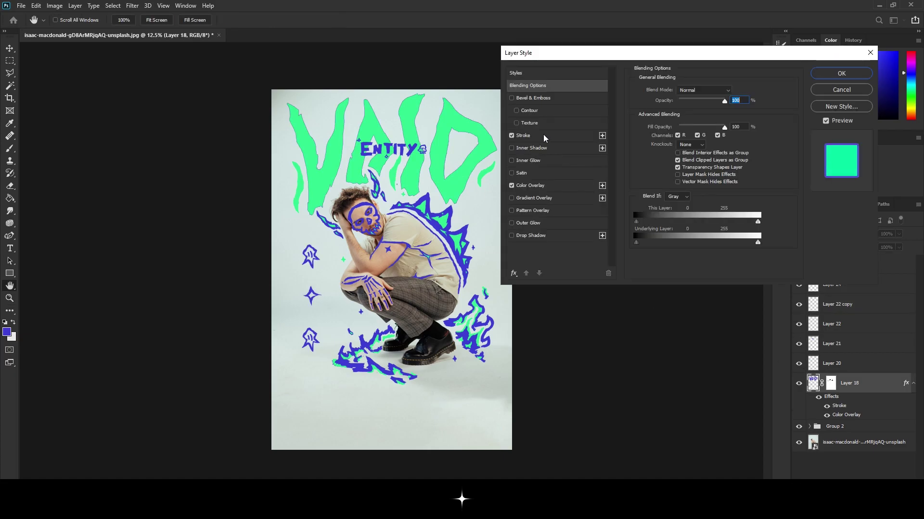
{"action": "left_click", "coordinate": [544, 135]}
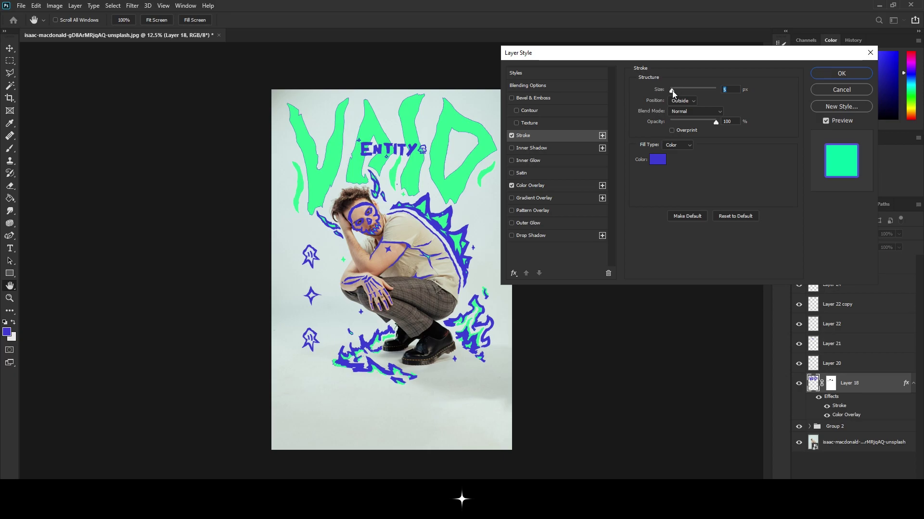
{"action": "mouse_move", "coordinate": [672, 90]}
{"action": "left_mouse_down"}
{"action": "mouse_move", "coordinate": [680, 92]}
{"action": "mouse_move", "coordinate": [674, 96]}
{"action": "left_mouse_up"}
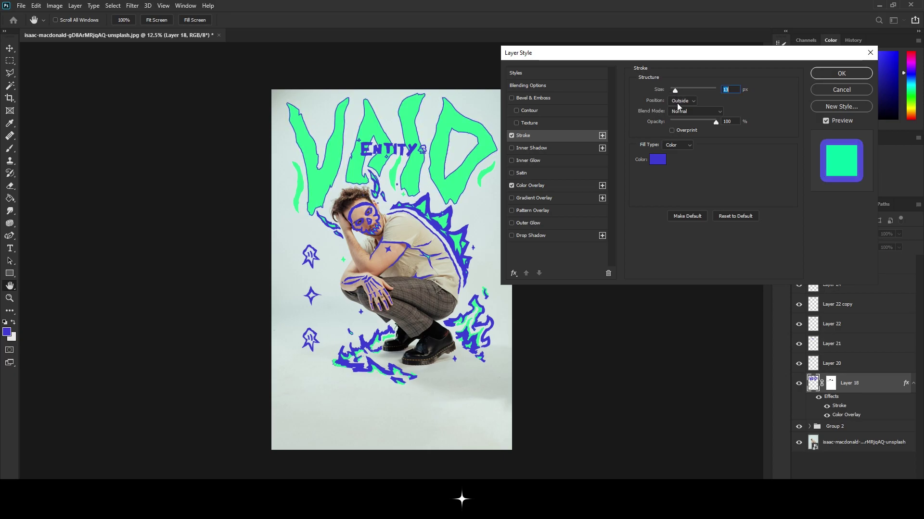
{"action": "left_click", "coordinate": [678, 102]}
{"action": "left_click_drag", "start_coordinate": [674, 90], "coordinate": [678, 91]}
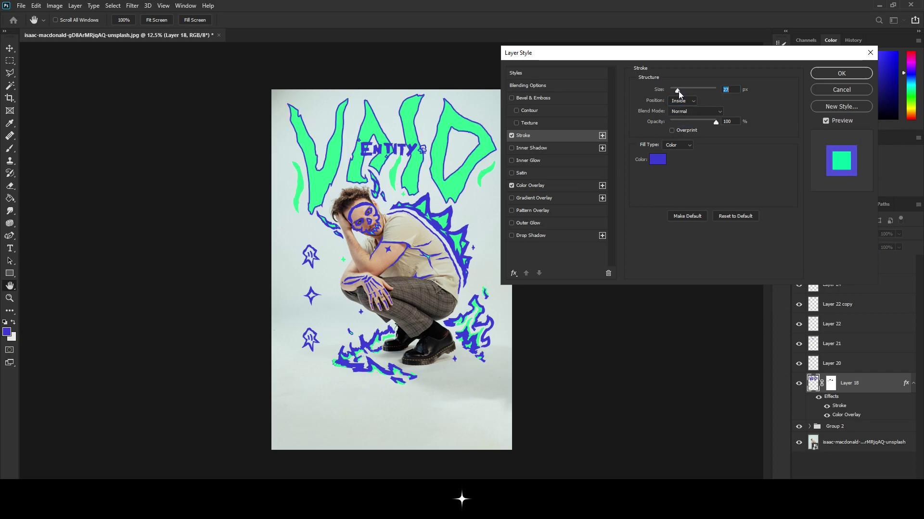
{"action": "left_click", "coordinate": [837, 90]}
- Add empty Layer 25 above Layer 18 and switch to the Brush
{"action": "key", "text": "z"}
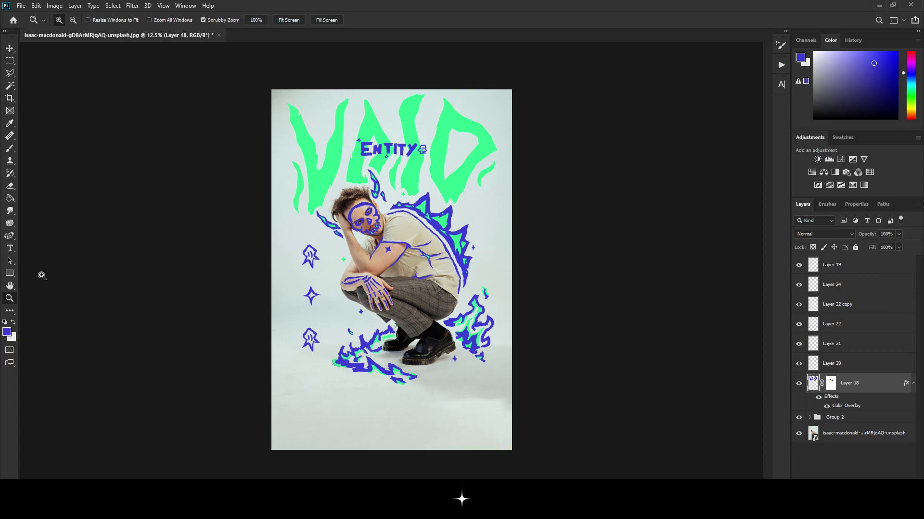
{"action": "key", "text": "b"}
{"action": "key", "text": "ctrl+shift+alt+n"}
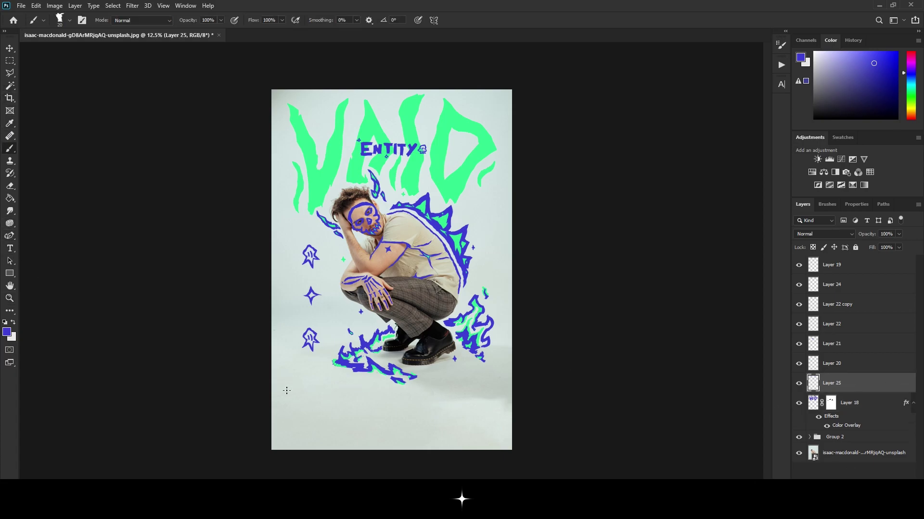
- Commit the placed globe logo and position it in the poster's bottom-right corner
{"action": "left_click_drag", "start_coordinate": [287, 391], "coordinate": [303, 384]}
{"action": "key", "text": "ctrl+z"}
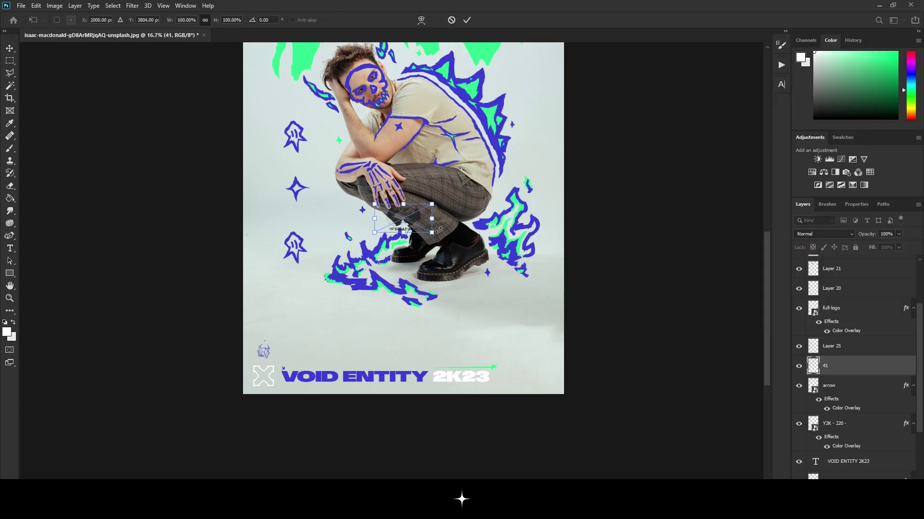
{"action": "key", "text": "Return"}
{"action": "left_click_drag", "start_coordinate": [438, 230], "coordinate": [555, 375]}
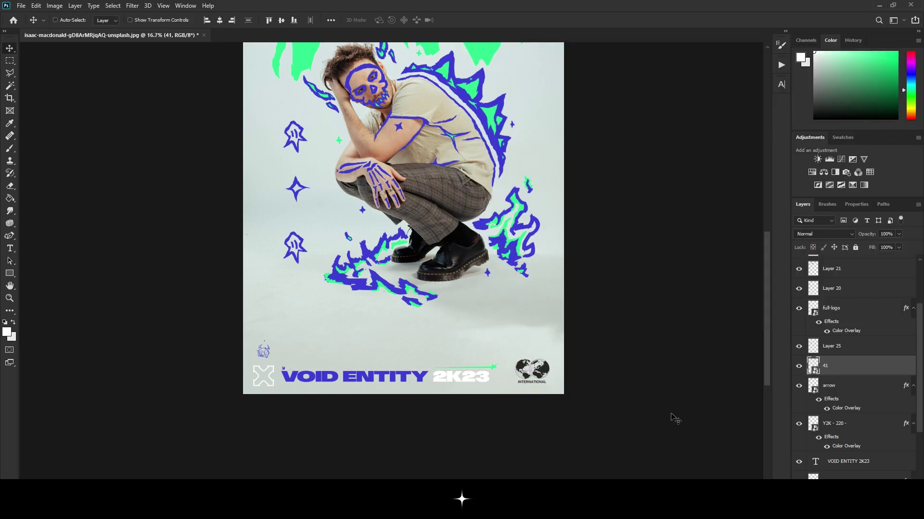
{"action": "key", "text": "shift+Left"}
{"action": "key", "text": "shift+Left"}
{"action": "key", "text": "shift+Left"}
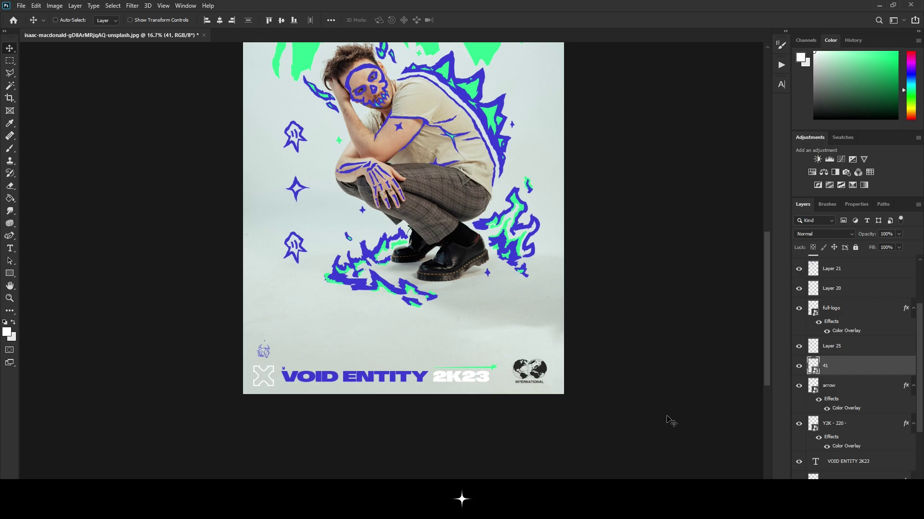
{"action": "key", "text": "Left"}
{"action": "key", "text": "Left"}
- Give the globe logo a Color Overlay of the doodle blue sampled from the poster
{"action": "double_click", "coordinate": [856, 365]}
{"action": "left_click", "coordinate": [511, 185]}
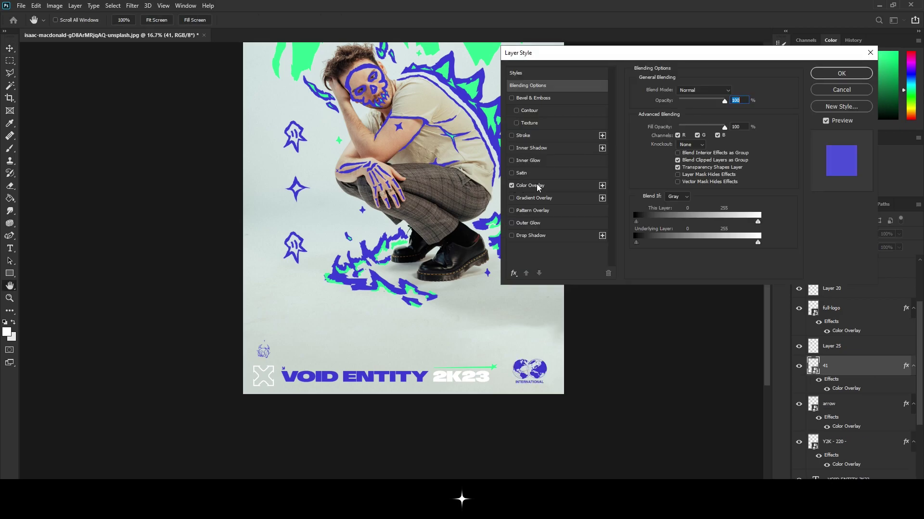
{"action": "left_click", "coordinate": [733, 91]}
{"action": "left_click", "coordinate": [312, 53]}
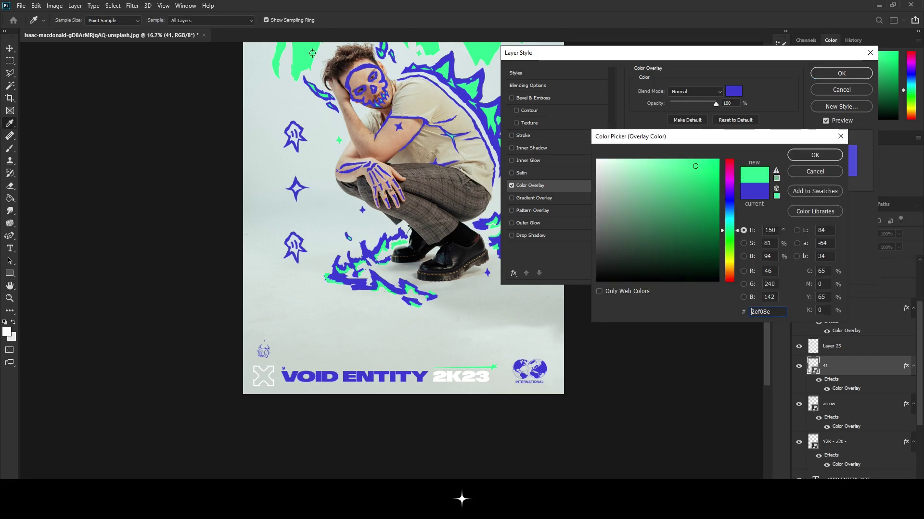
{"action": "left_click", "coordinate": [491, 141]}
{"action": "left_click", "coordinate": [828, 156]}
{"action": "left_click", "coordinate": [841, 75]}
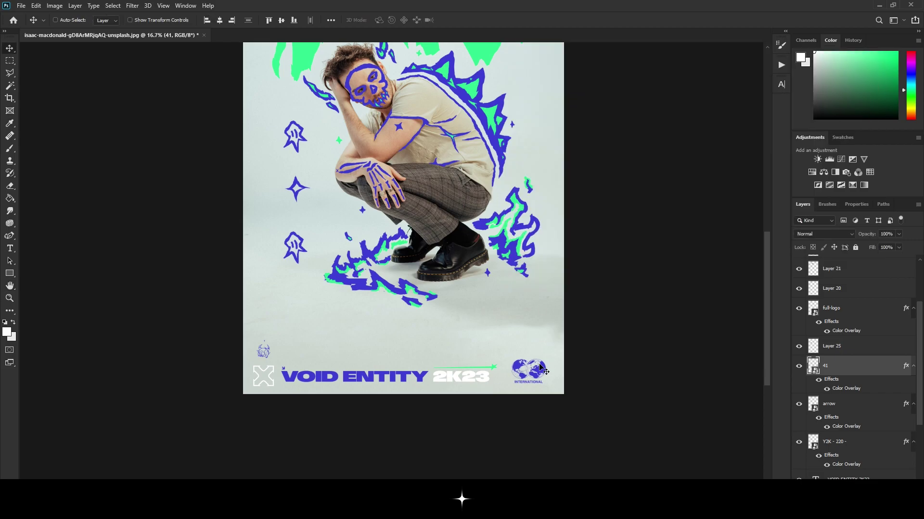
{"action": "scroll", "coordinate": [543, 371], "scroll_direction": "up", "scroll_amount": 2}
{"action": "key", "text": "z"}
{"action": "left_click", "coordinate": [419, 290], "text": "alt"}
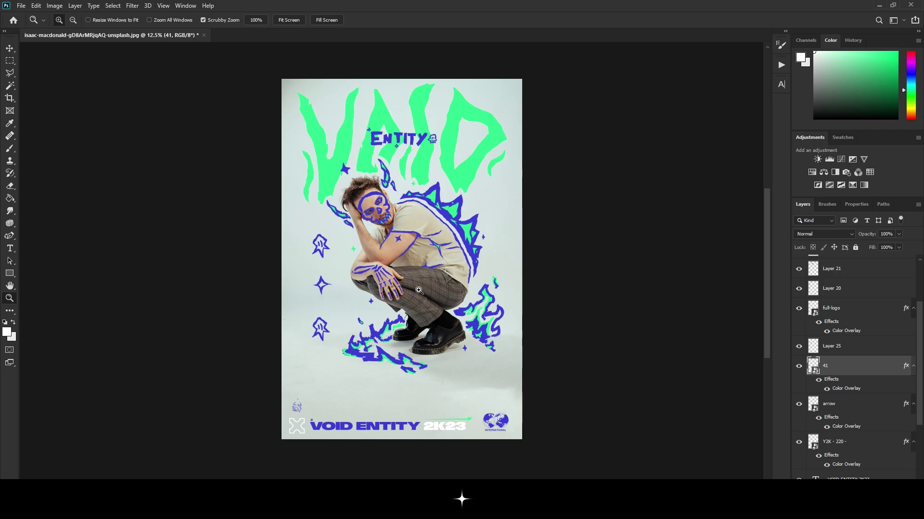
{"action": "scroll", "coordinate": [870, 376], "scroll_direction": "up", "scroll_amount": 2}
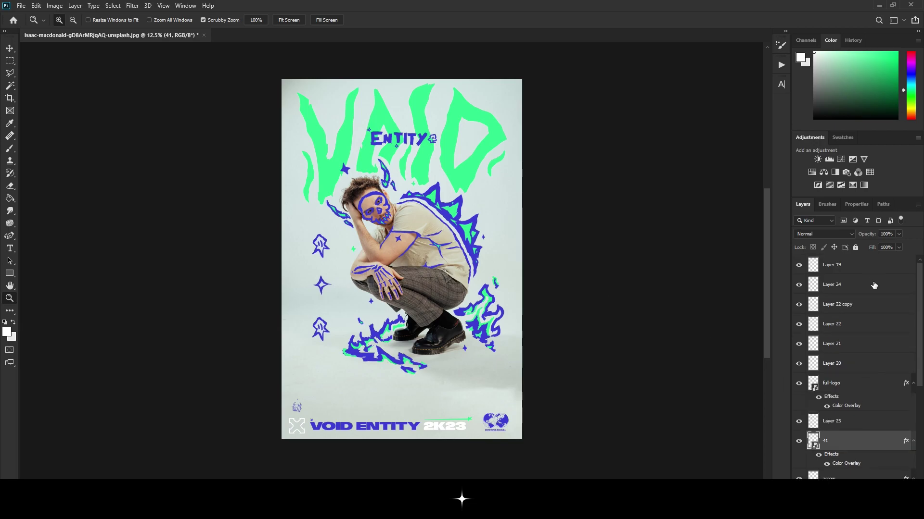
- Add a new layer above Layer 19 and test an Oil Style brush stroke, undoing it
{"action": "left_click", "coordinate": [873, 266]}
{"action": "key", "text": "ctrl+shift+alt+n"}
{"action": "key", "text": "b"}
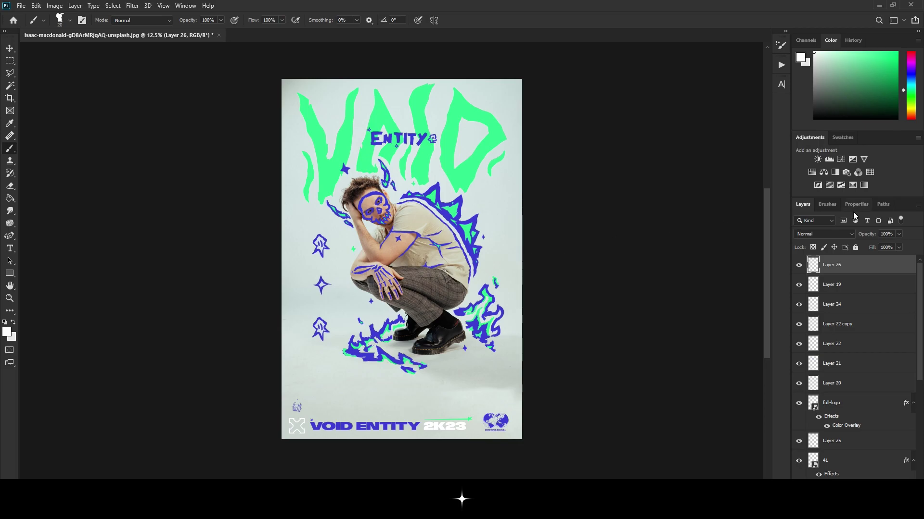
{"action": "left_click", "coordinate": [827, 204]}
{"action": "scroll", "coordinate": [866, 375], "scroll_direction": "down", "scroll_amount": 2}
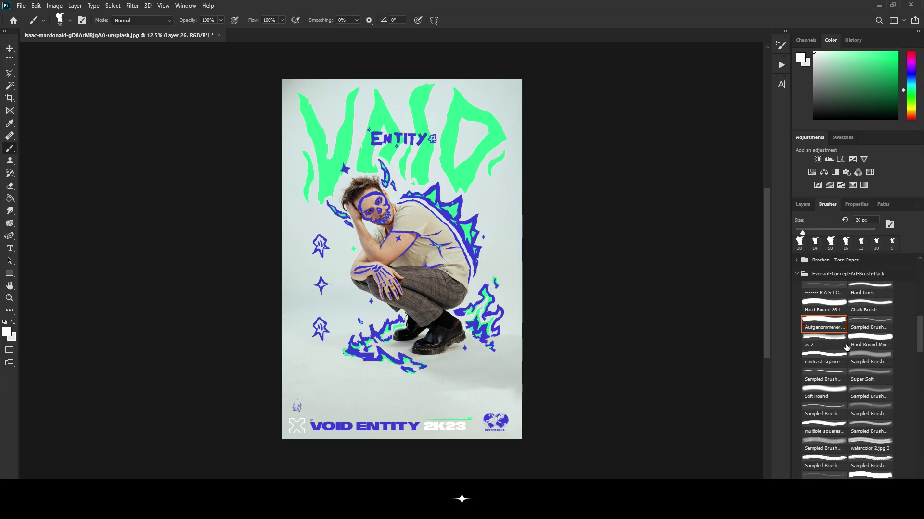
{"action": "scroll", "coordinate": [892, 408], "scroll_direction": "down", "scroll_amount": 1}
{"action": "left_click", "coordinate": [863, 466]}
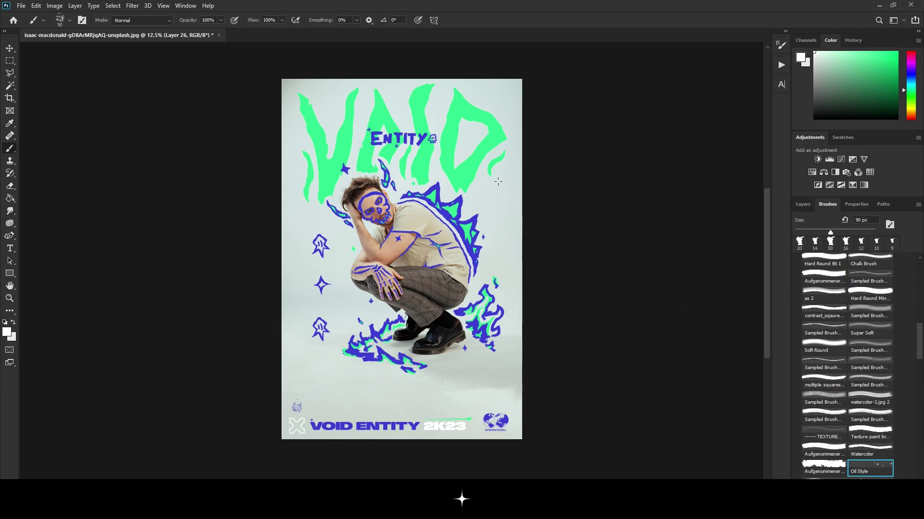
{"action": "left_click_drag", "start_coordinate": [468, 179], "coordinate": [417, 178]}
{"action": "key", "text": "ctrl+z"}
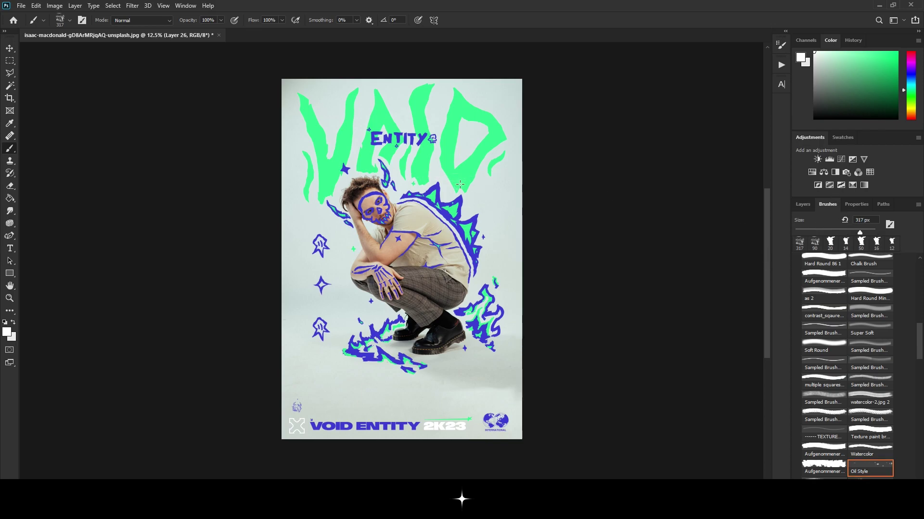
- Stamp blue Speckles40 speckles on the D, the right flame and the left foot
{"action": "scroll", "coordinate": [813, 289], "scroll_direction": "up", "scroll_amount": 5}
{"action": "left_click", "coordinate": [806, 321]}
{"action": "left_click", "coordinate": [863, 351]}
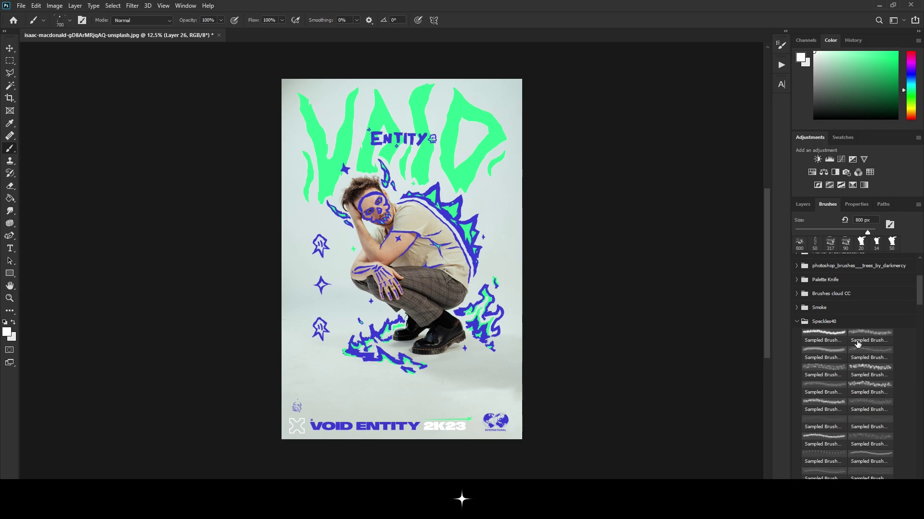
{"action": "left_click", "coordinate": [460, 225], "text": "alt"}
{"action": "left_click", "coordinate": [464, 165]}
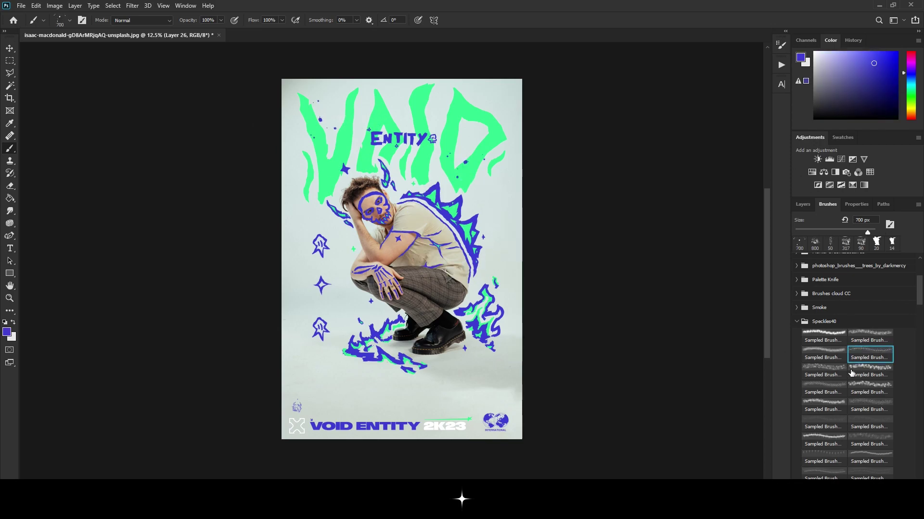
{"action": "left_click", "coordinate": [855, 404]}
{"action": "left_click", "coordinate": [376, 157]}
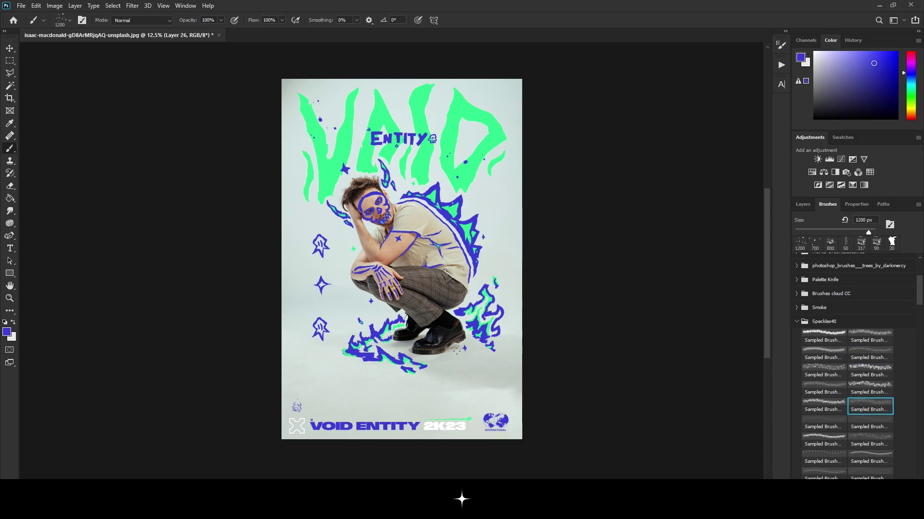
{"action": "left_click", "coordinate": [478, 316]}
{"action": "left_click", "coordinate": [838, 424]}
{"action": "left_click", "coordinate": [374, 338]}
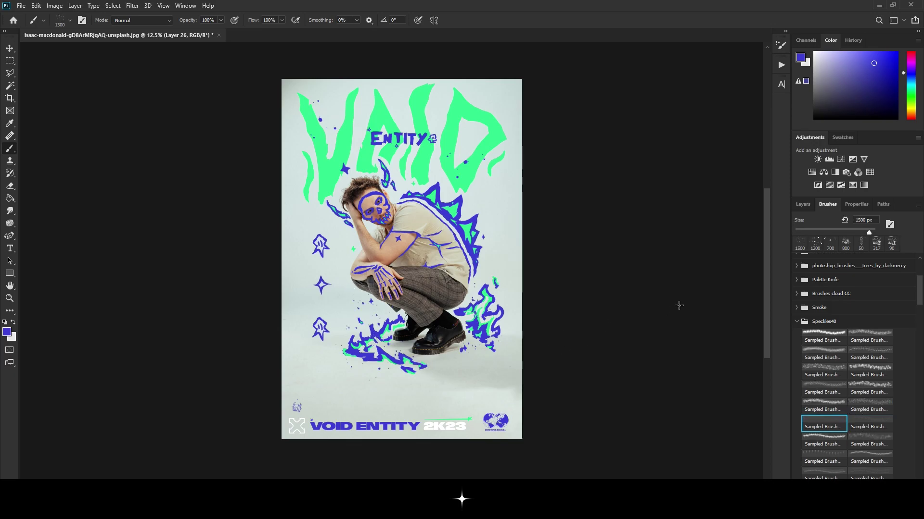
- Sample the poster's green and stamp green speckles near the title's upper right
{"action": "left_click", "coordinate": [493, 142], "text": "alt"}
{"action": "left_click", "coordinate": [871, 343]}
{"action": "left_click", "coordinate": [482, 130]}
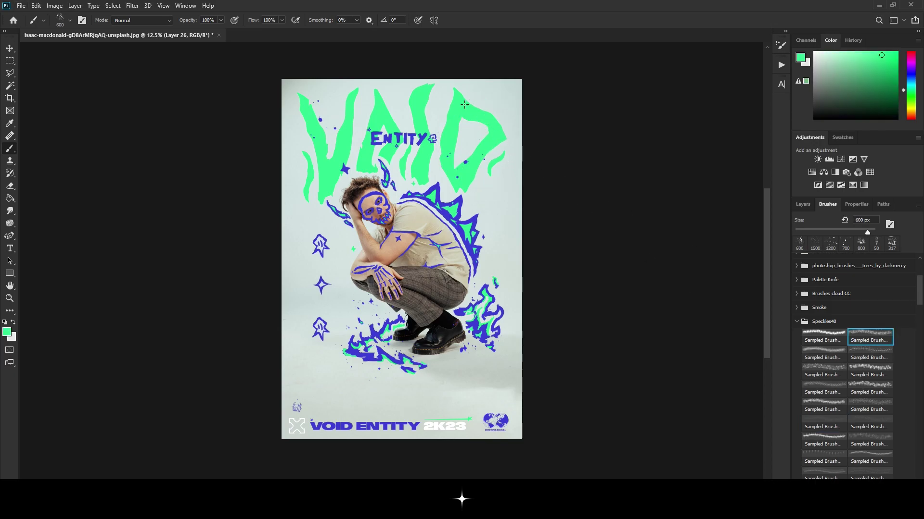
{"action": "left_click", "coordinate": [832, 338]}
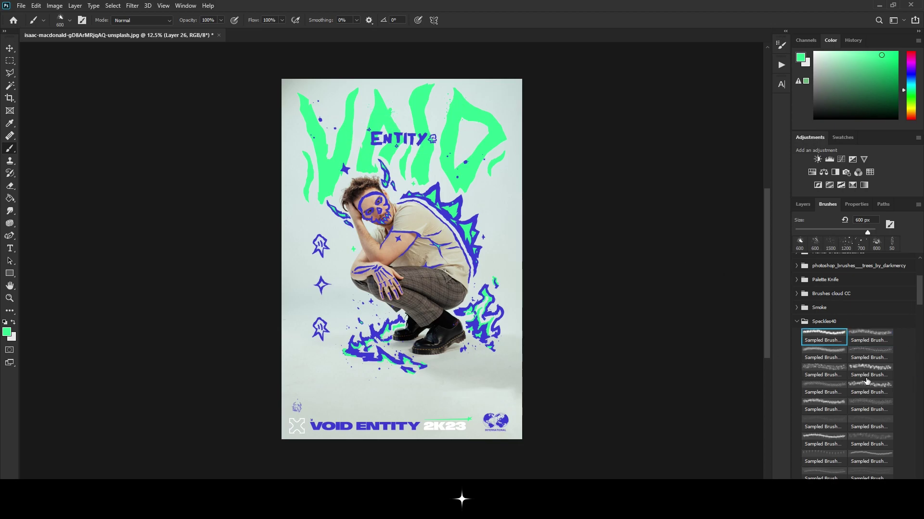
{"action": "left_click", "coordinate": [875, 422]}
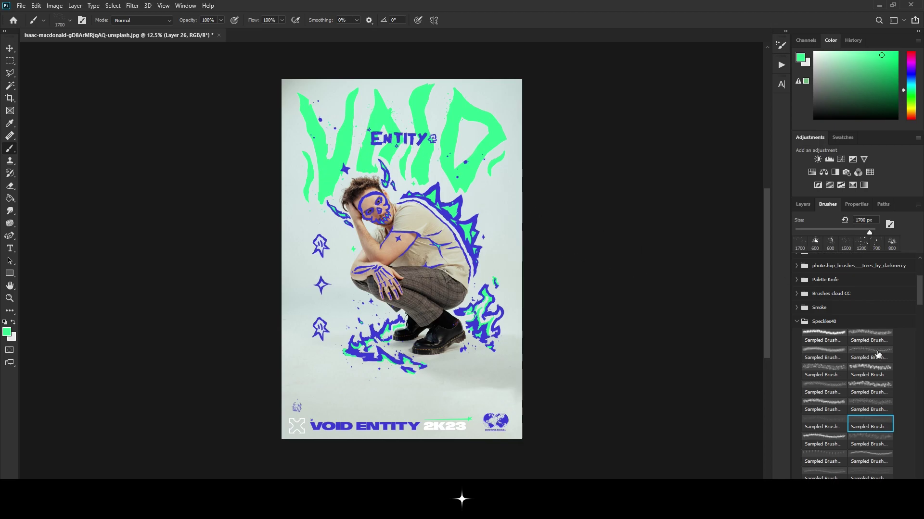
{"action": "left_click", "coordinate": [804, 205]}
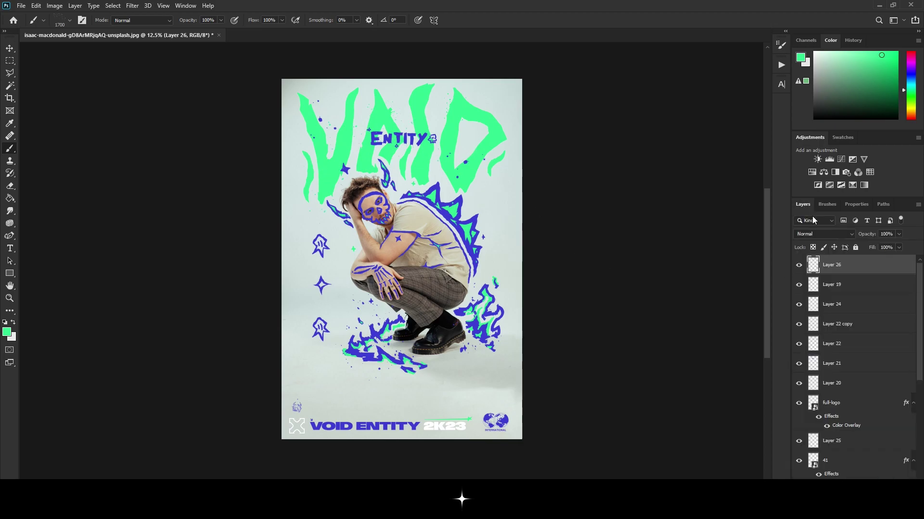
- On new Layer 27, stamp green Speckles40 speckles near the man's face, then sample blue
{"action": "key", "text": "ctrl+shift+alt+n"}
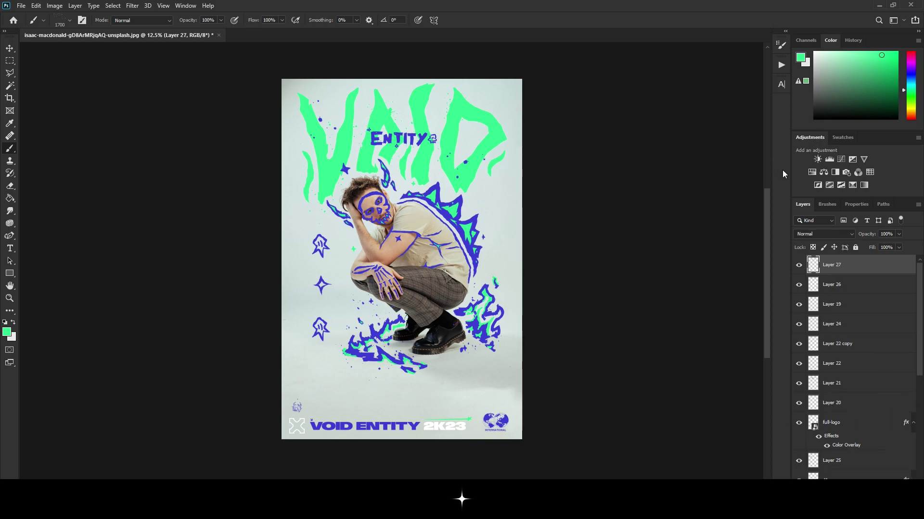
{"action": "left_click", "coordinate": [828, 204]}
{"action": "left_click", "coordinate": [880, 469]}
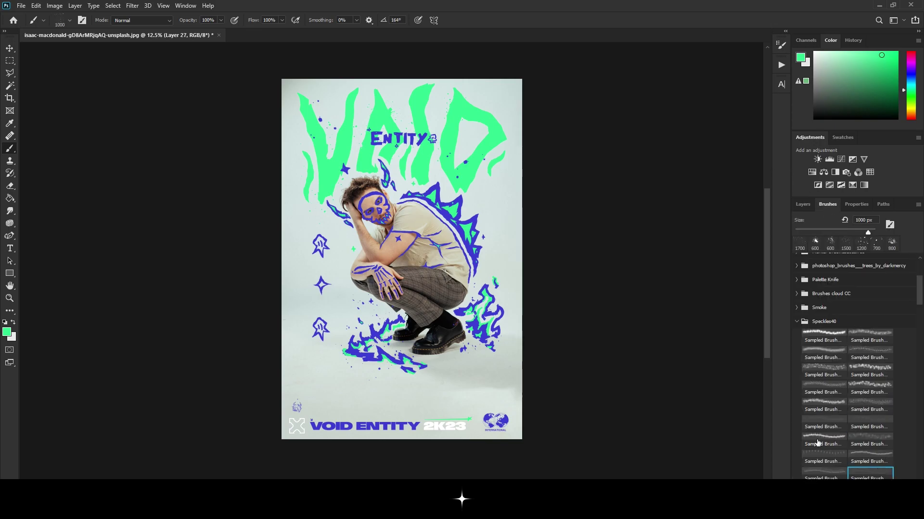
{"action": "left_click", "coordinate": [457, 233]}
{"action": "left_click", "coordinate": [830, 356]}
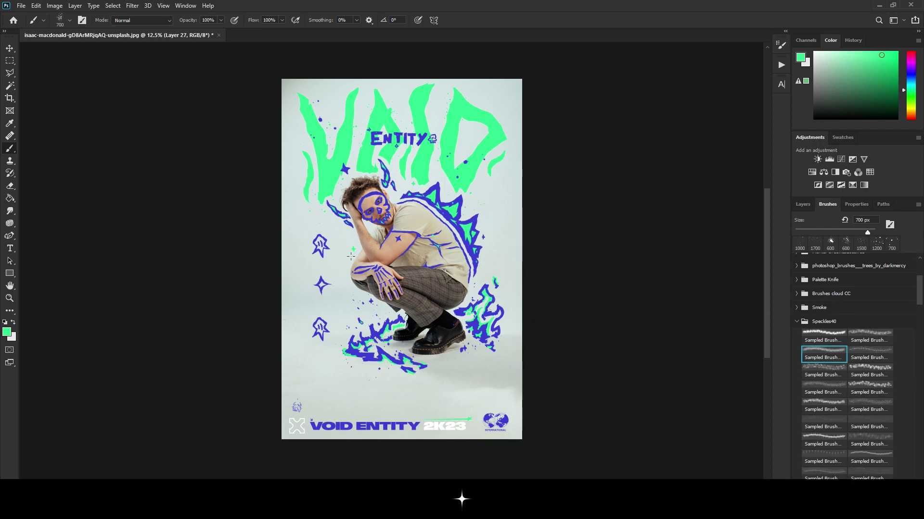
{"action": "left_click", "coordinate": [369, 219]}
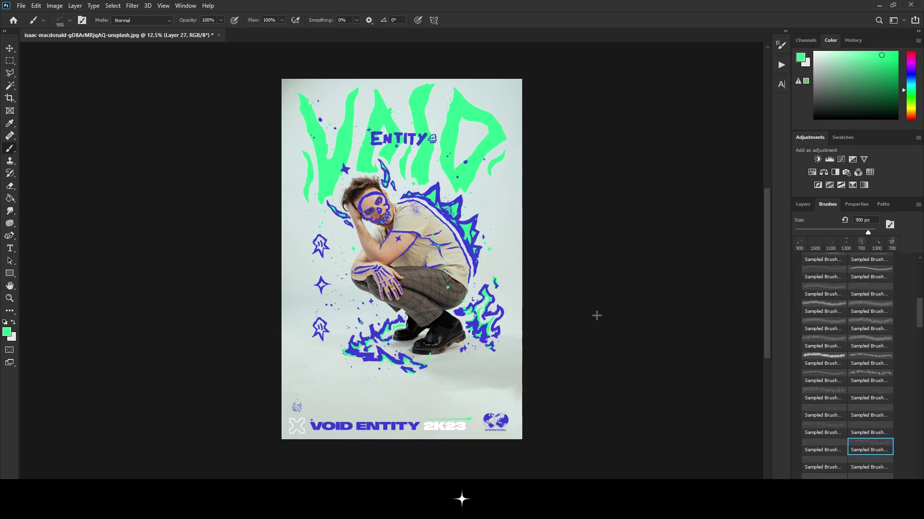
{"action": "scroll", "coordinate": [418, 289], "scroll_direction": "down", "scroll_amount": 2}
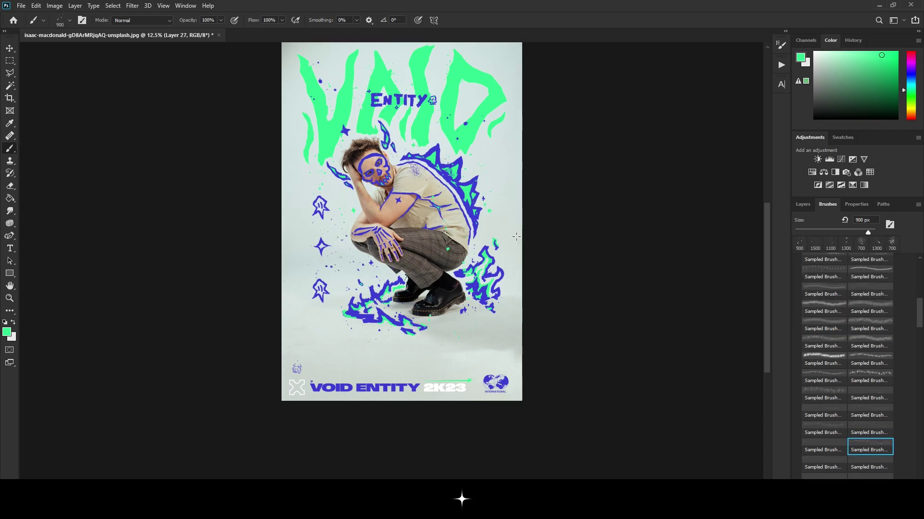
{"action": "scroll", "coordinate": [450, 391], "scroll_direction": "up", "scroll_amount": 1}
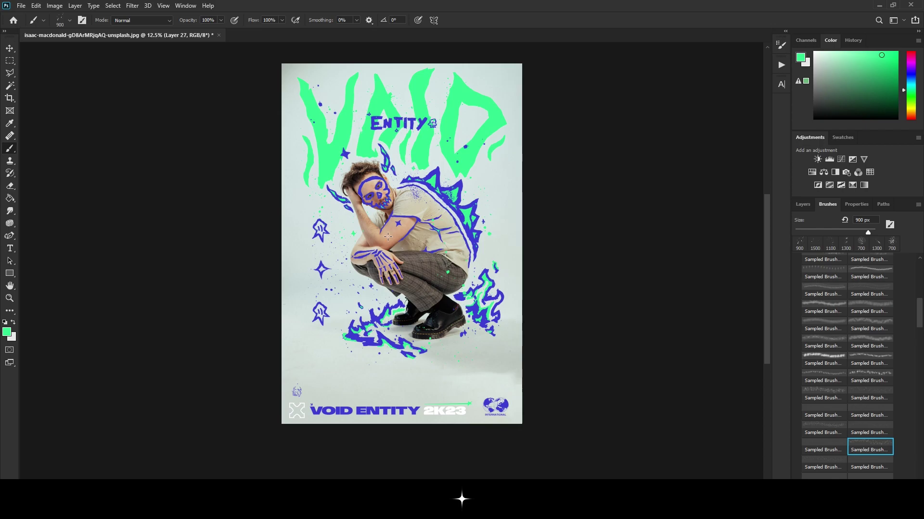
{"action": "left_click", "coordinate": [460, 186], "text": "alt"}
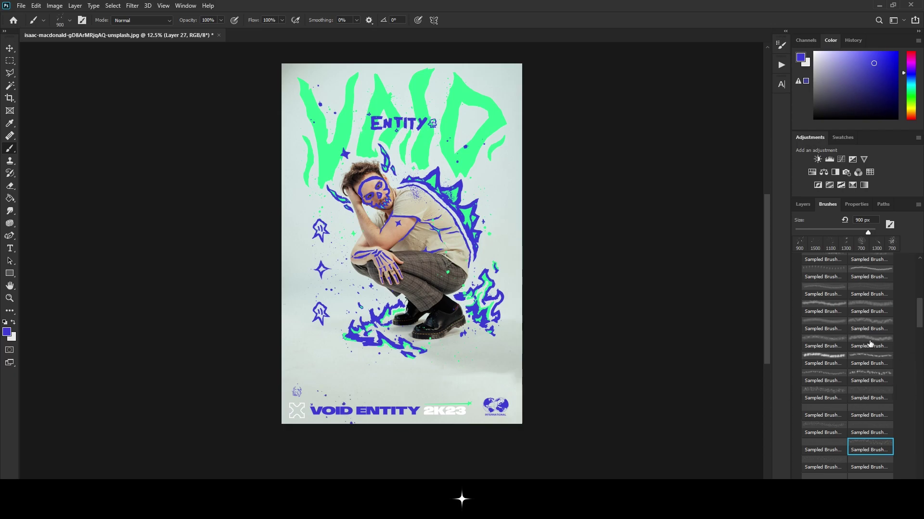
{"action": "left_click", "coordinate": [871, 292]}
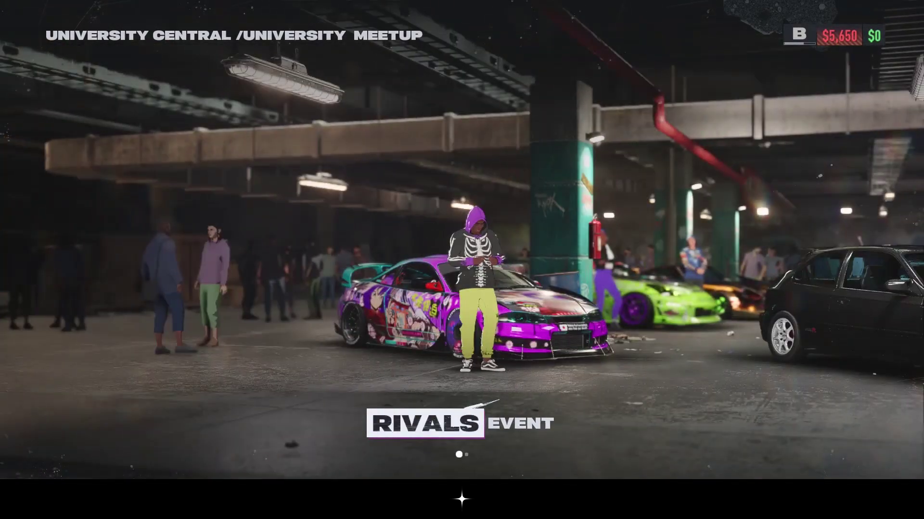
- Choose the Rat Race event from the event carousel
{"action": "key", "text": "Left"}
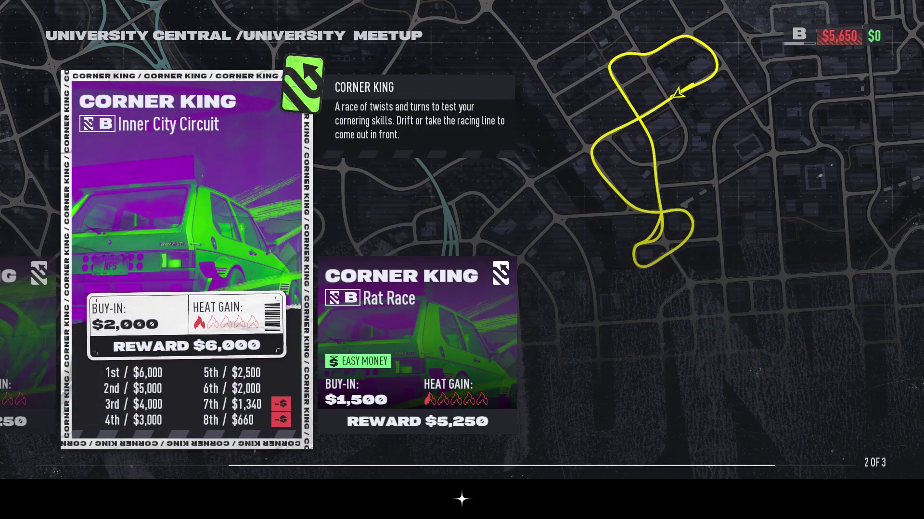
{"action": "key", "text": "Right"}
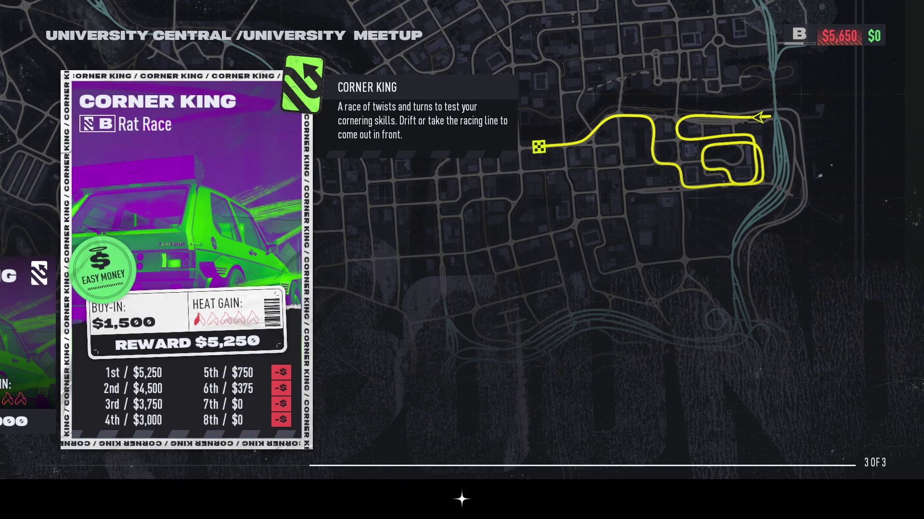
{"action": "key", "text": "Return"}
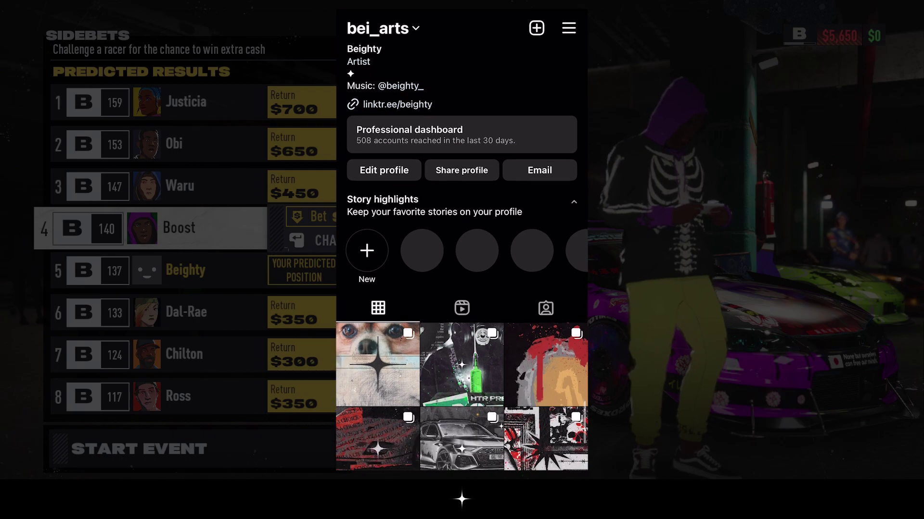
- Accept the sidebet against top-predicted racer Justicia for a $700 return
{"action": "key", "text": "Down"}
{"action": "key", "text": "Down"}
{"action": "key", "text": "Down"}
{"action": "key", "text": "Down"}
{"action": "key", "text": "Up"}
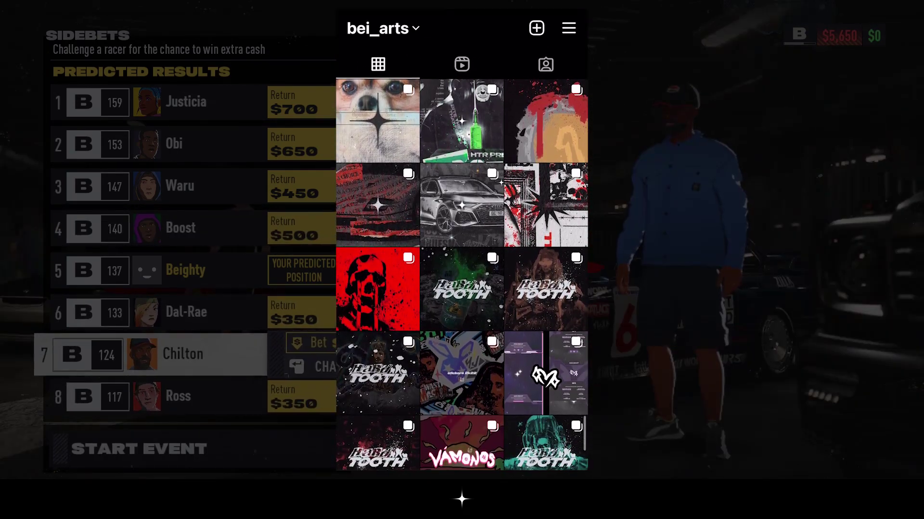
{"action": "key", "text": "Up"}
{"action": "key", "text": "Up"}
{"action": "key", "text": "Up"}
{"action": "key", "text": "Up"}
{"action": "key", "text": "Up"}
{"action": "key", "text": "Up"}
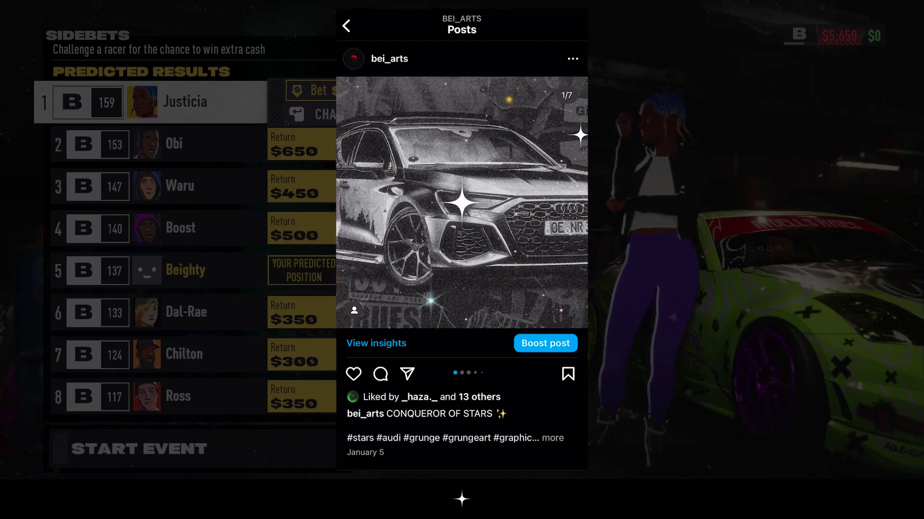
{"action": "key", "text": "Return"}
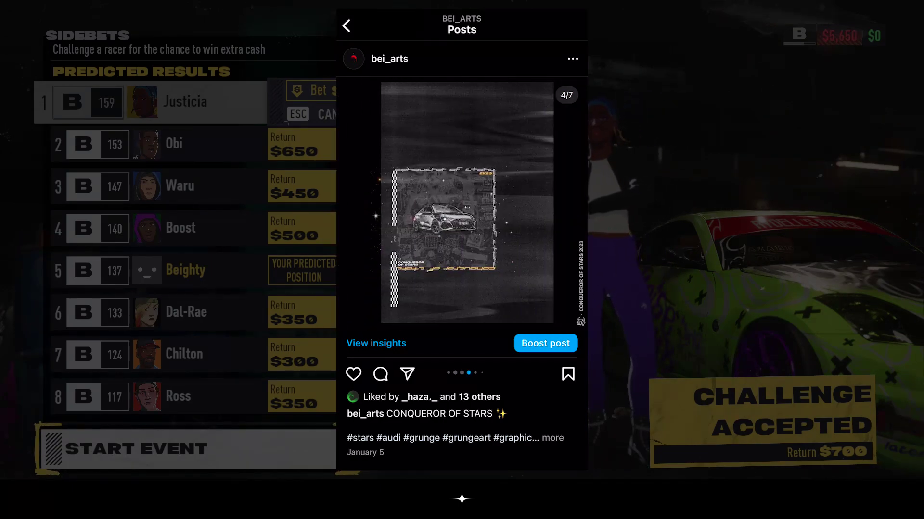